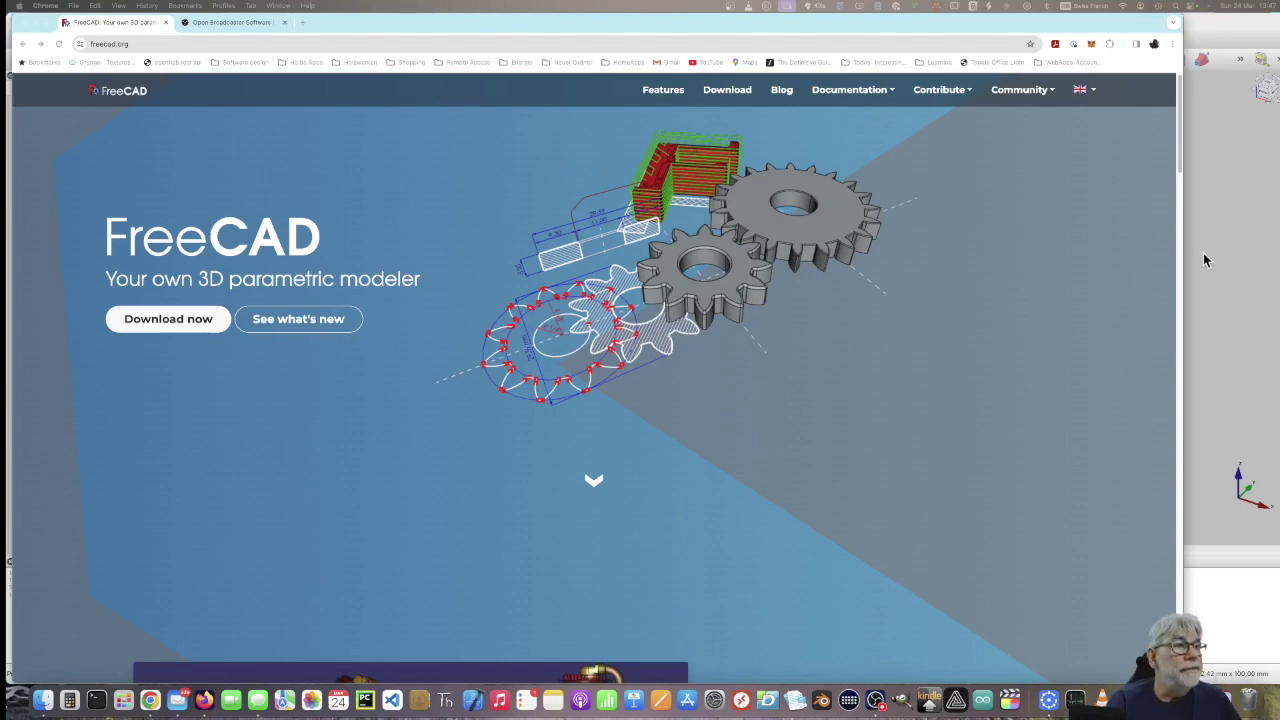
Quit the running FreeCAD and relaunch FreeCAD.app through Spotlight search.
key("super+q")
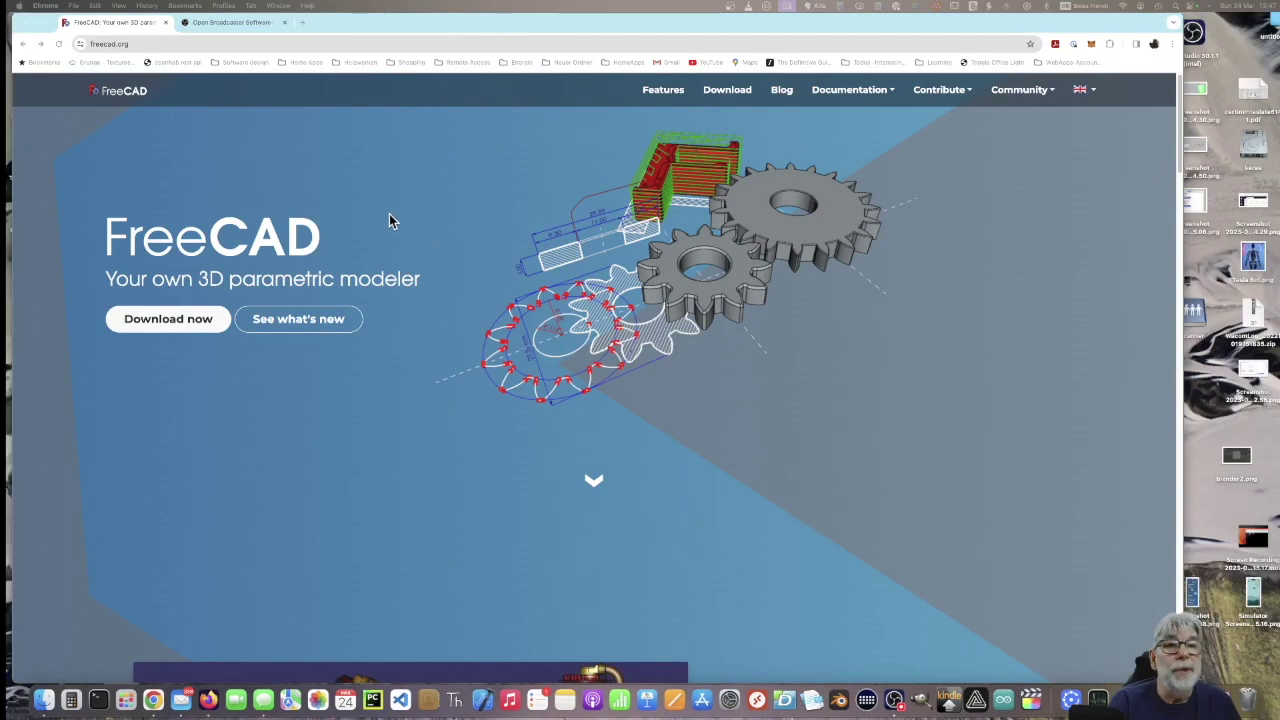
left_click(1159, 8)
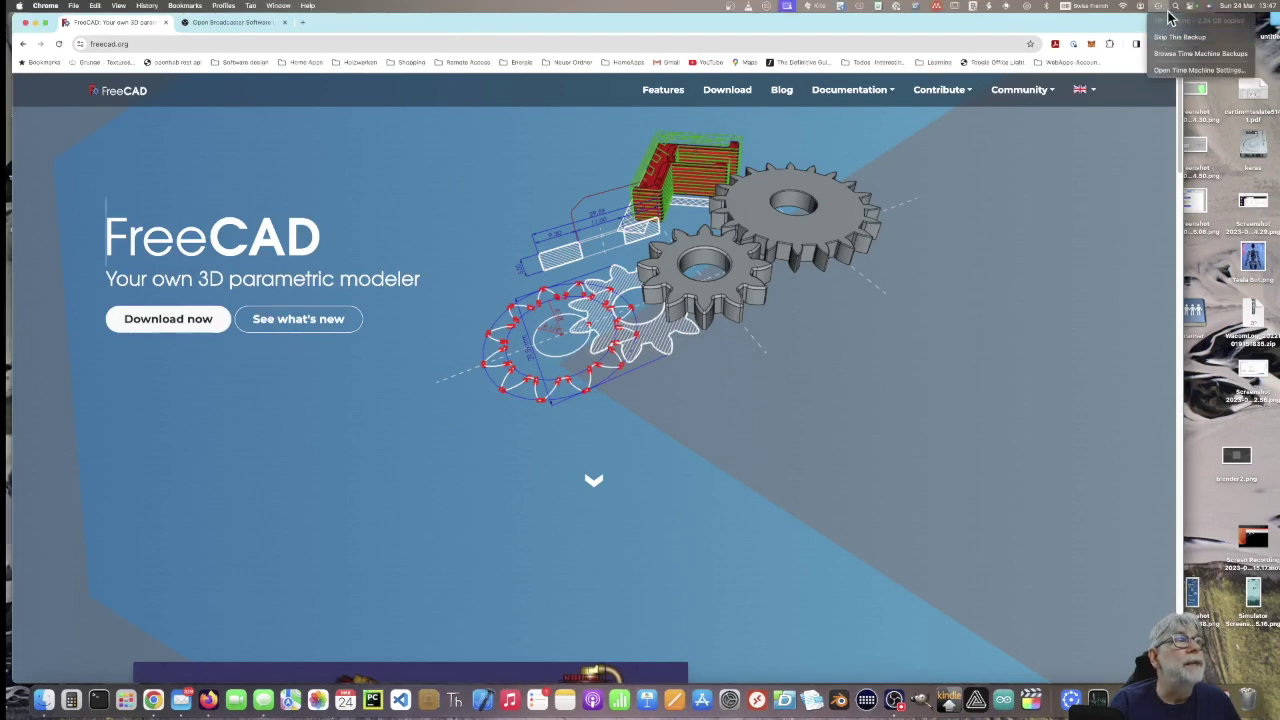
key("super+space")
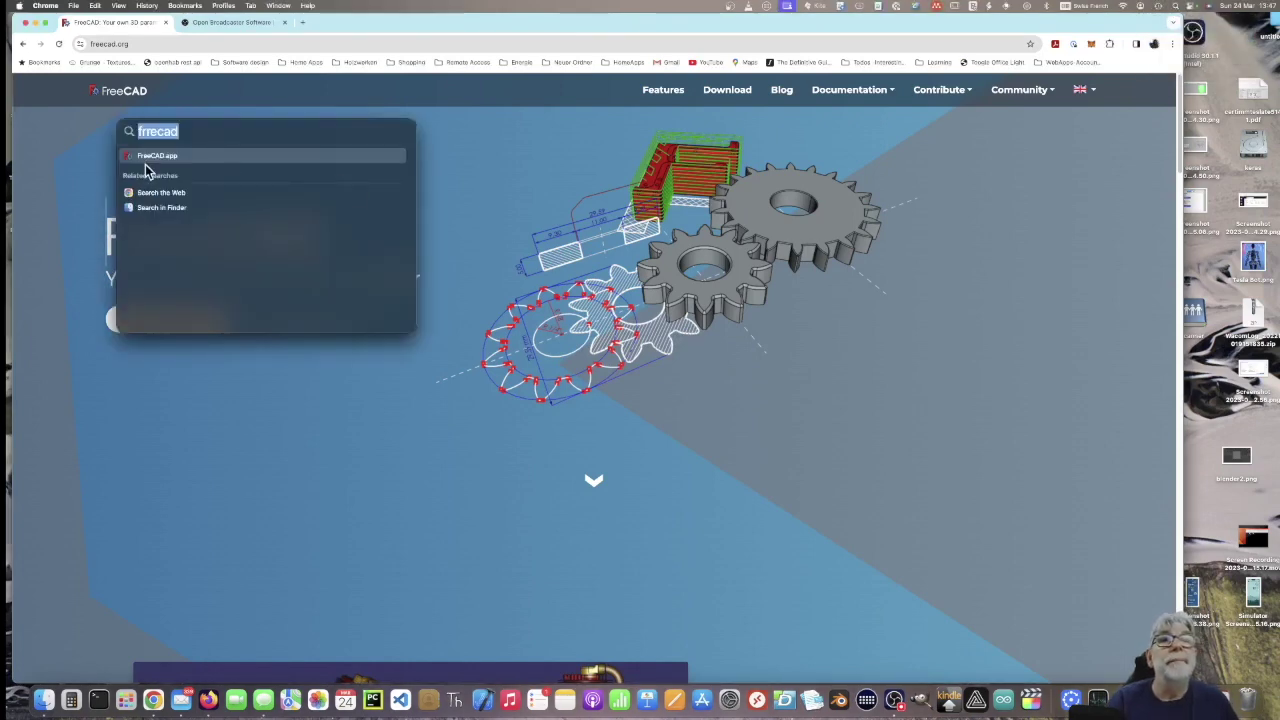
left_click(147, 167)
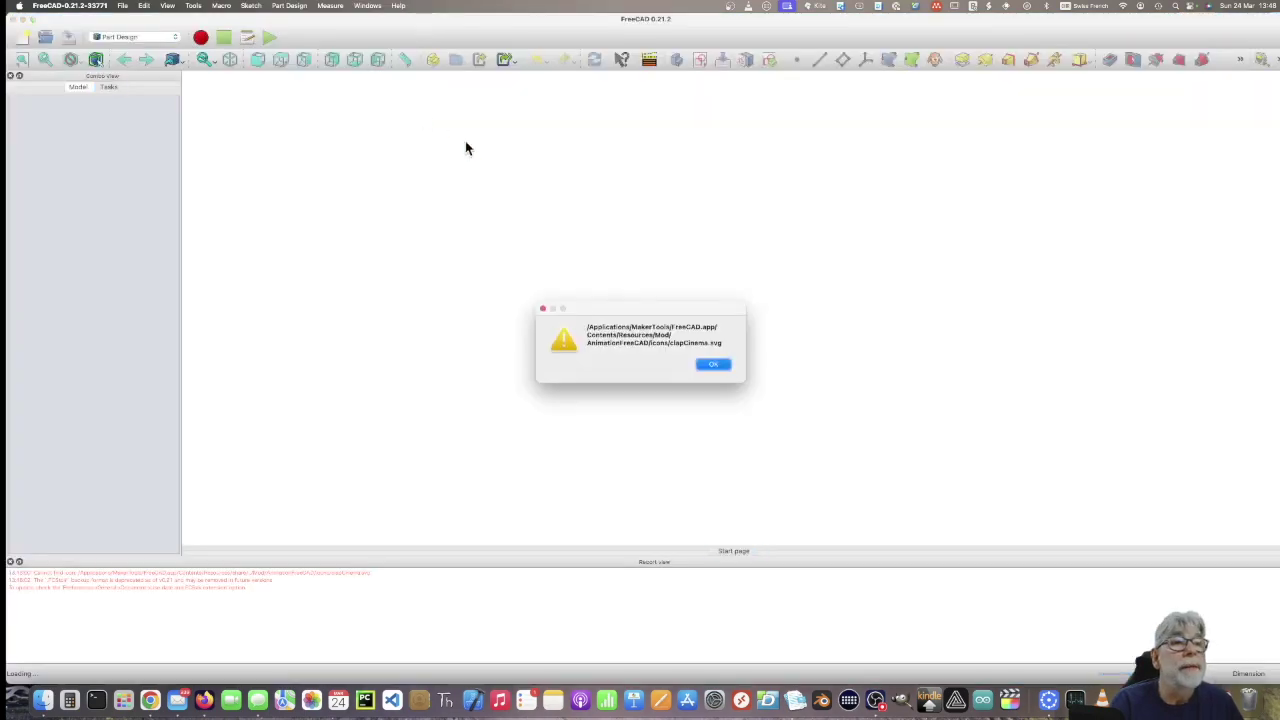
Dismiss the startup warning and create a new document in the Part Design workbench.
left_click(711, 363)
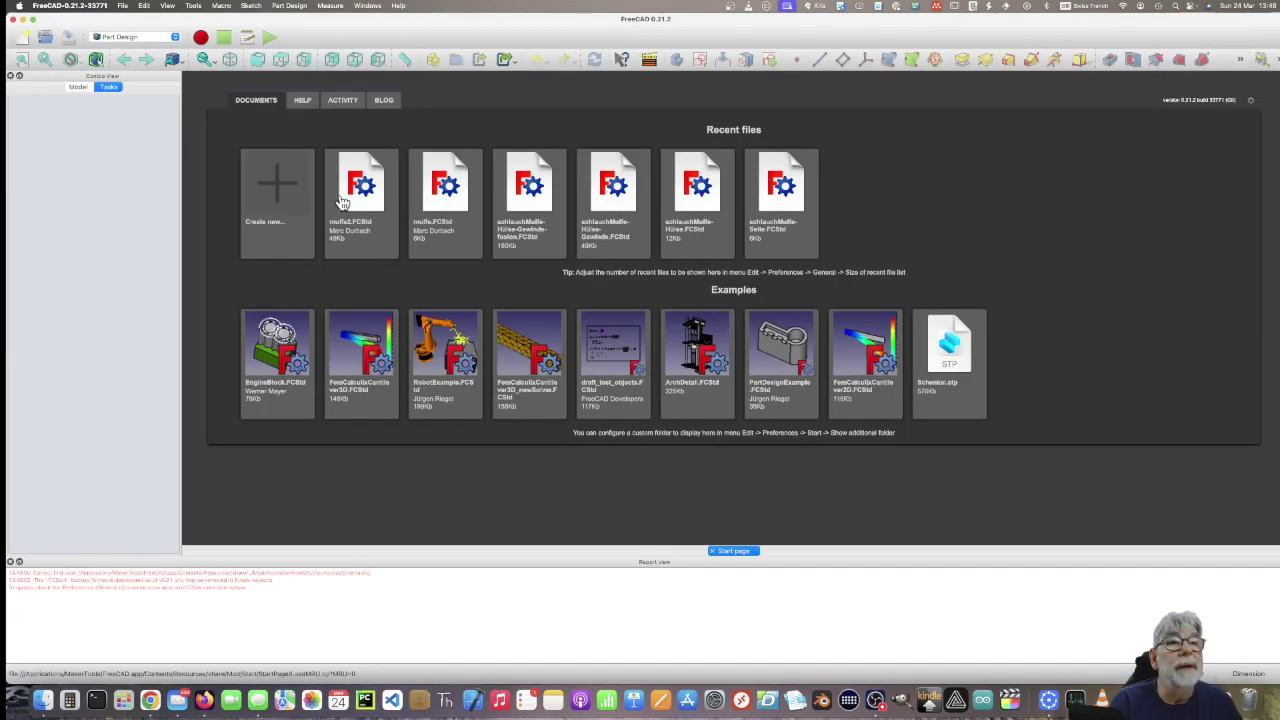
left_click(282, 197)
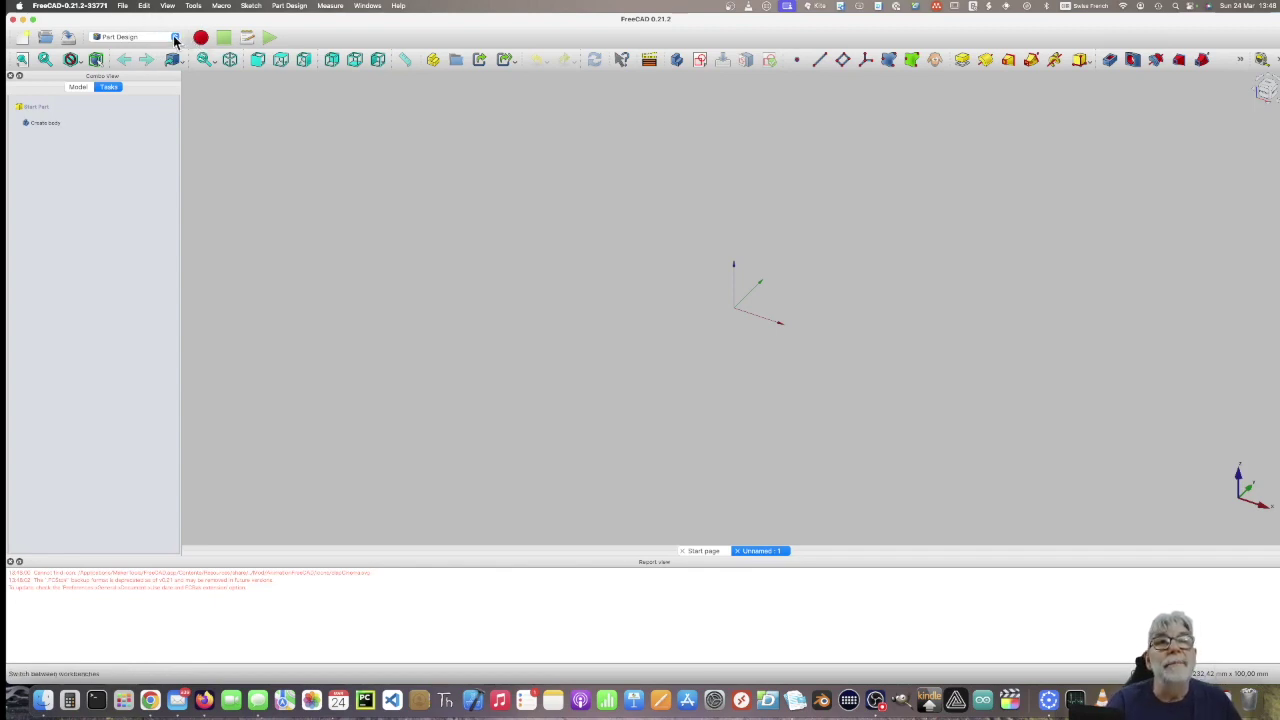
left_click(174, 38)
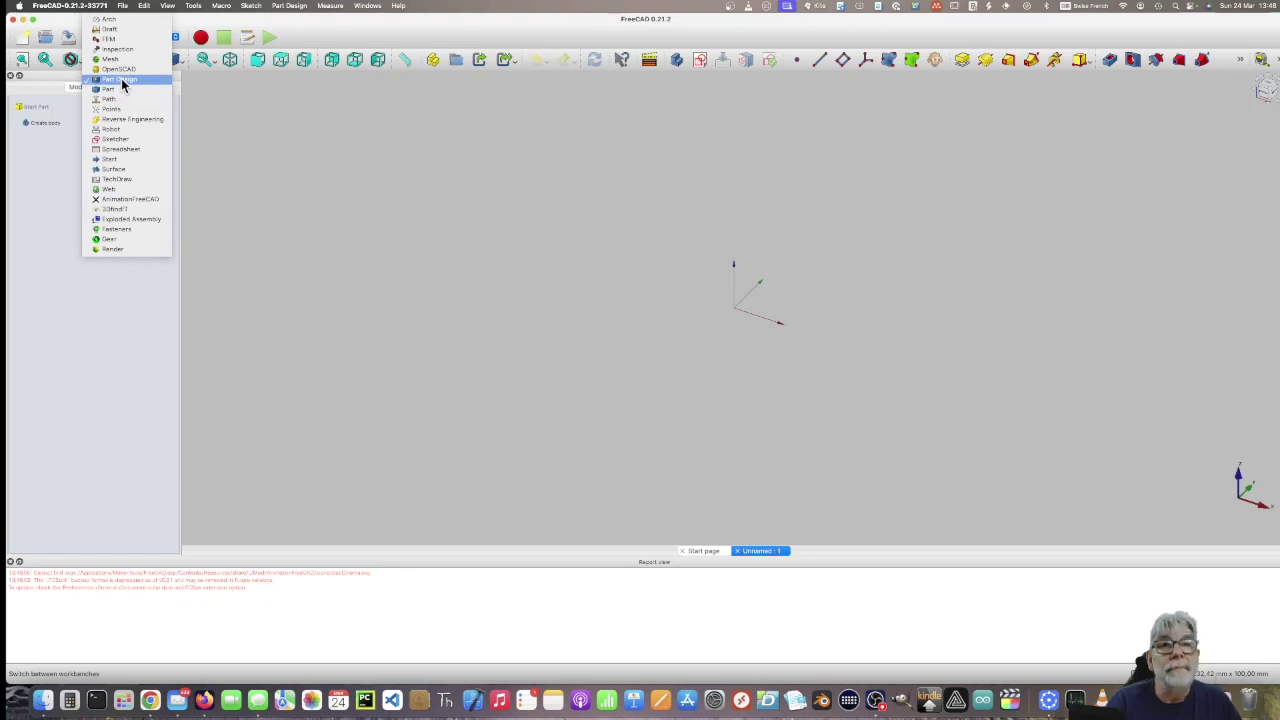
left_click(121, 79)
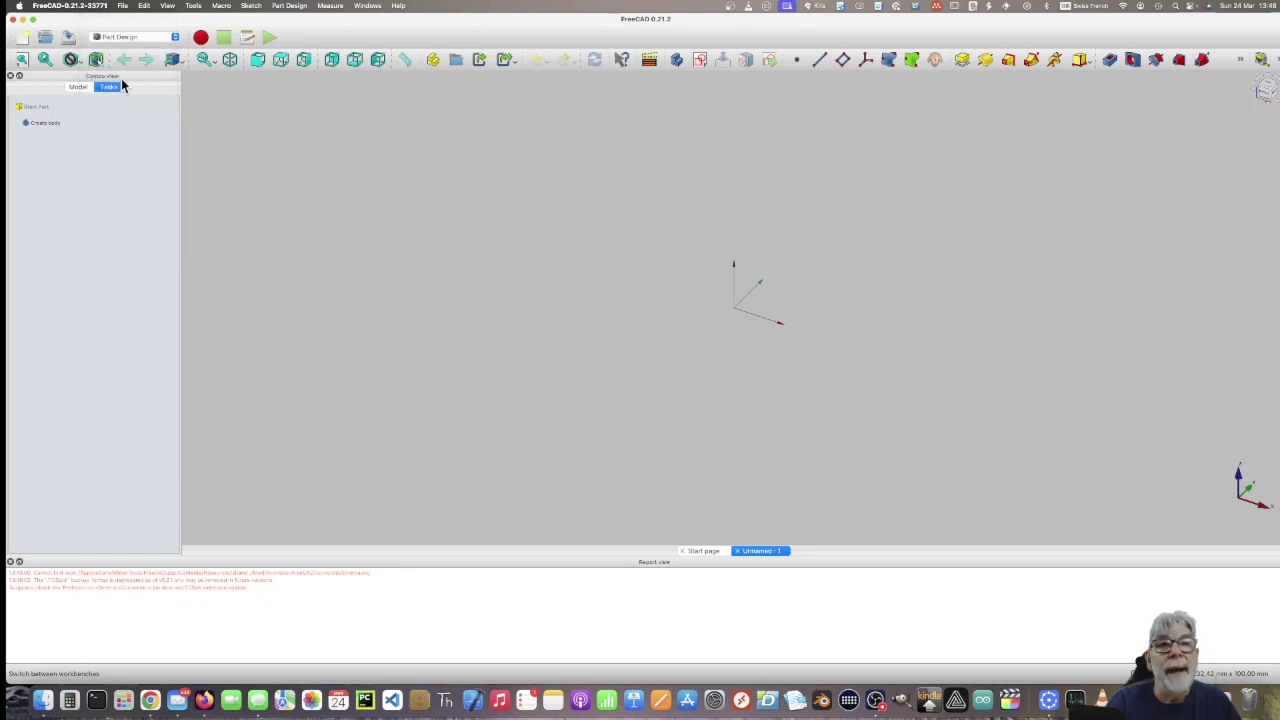
Create a body and start a new sketch on the XZ plane.
left_click(45, 128)
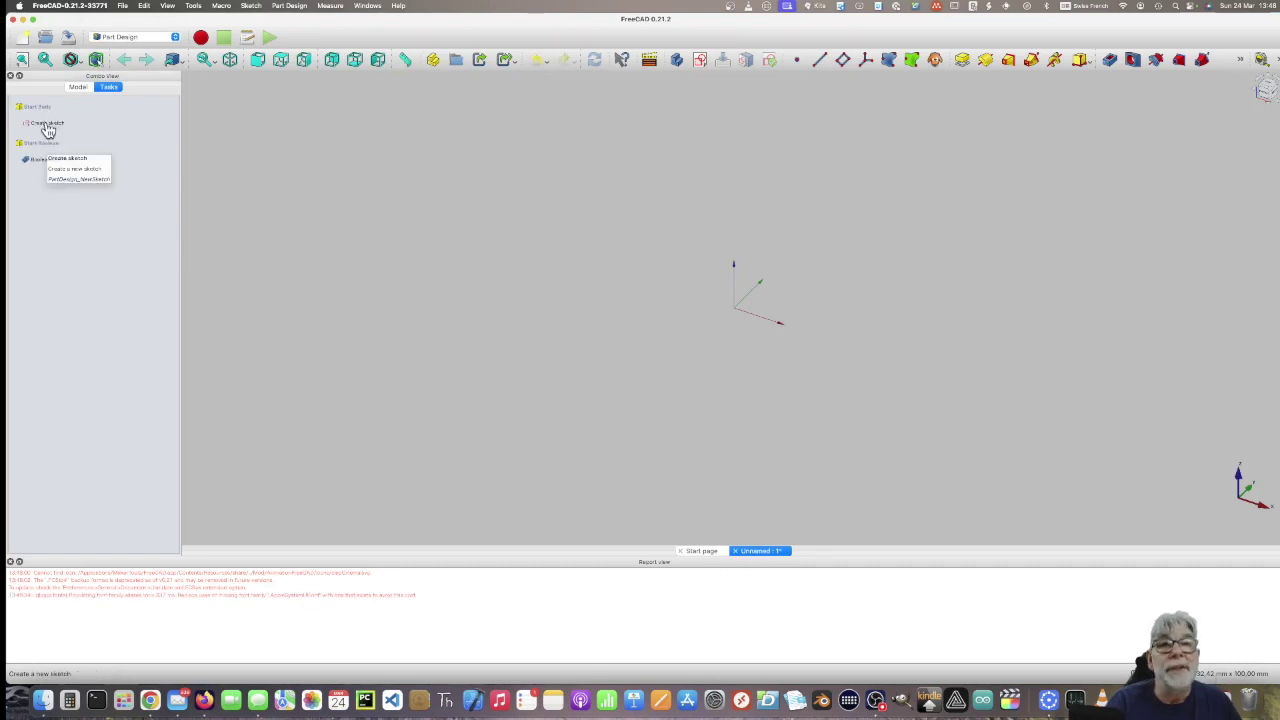
left_click(47, 125)
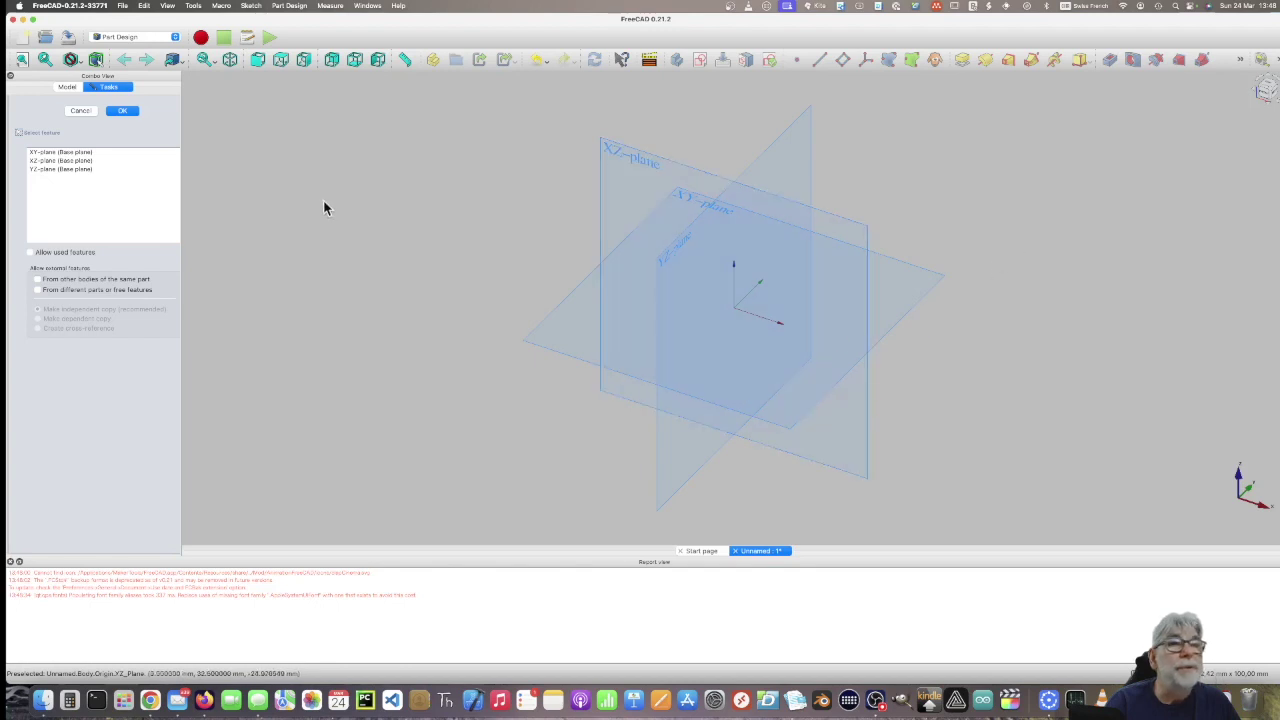
left_click(61, 162)
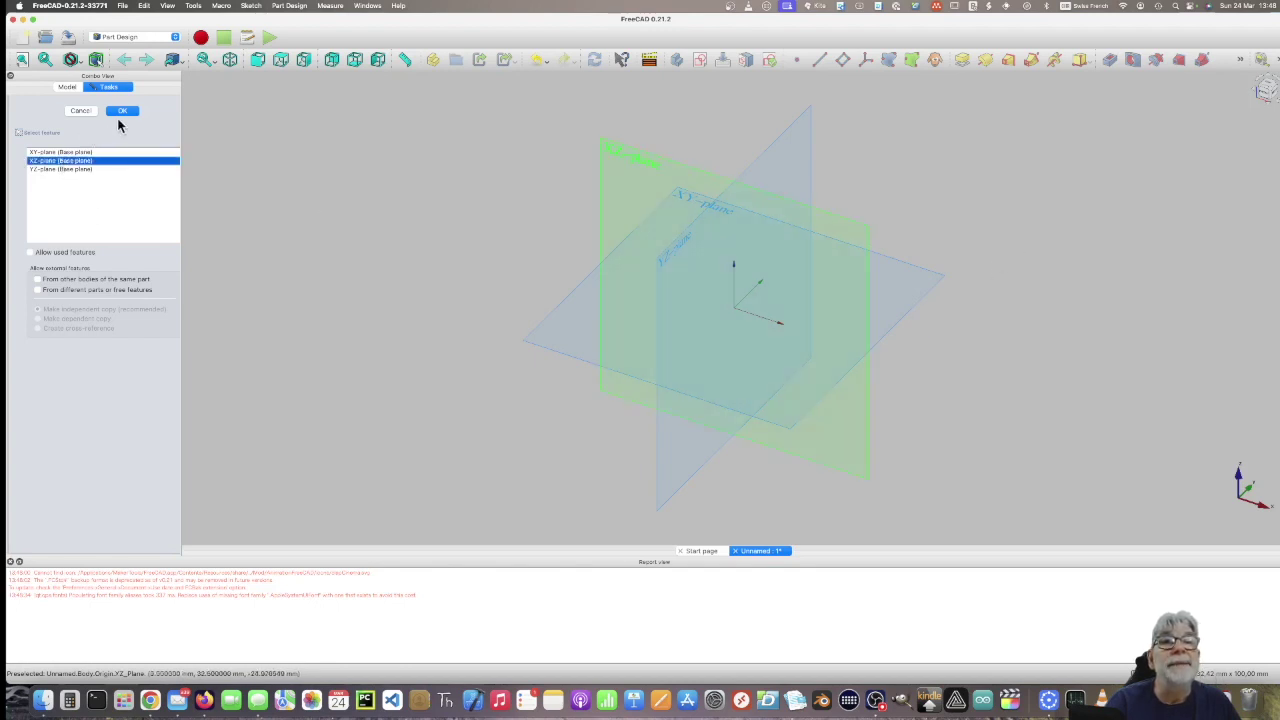
left_click(120, 112)
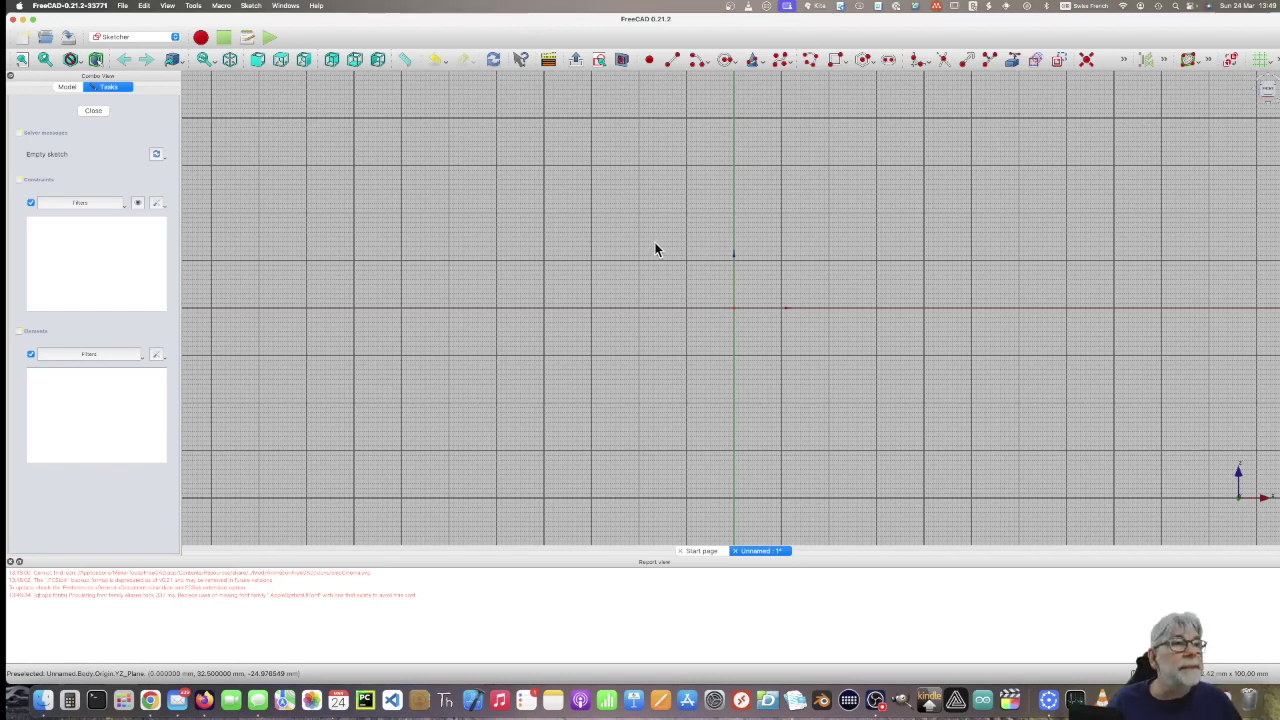
With the Polyline tool, draw the profile from the horizontal axis up through the slanted outer step.
mouse_move(655, 249)
middle_mouse_down()
mouse_move(331, 283)
mouse_move(304, 314)
middle_mouse_up()
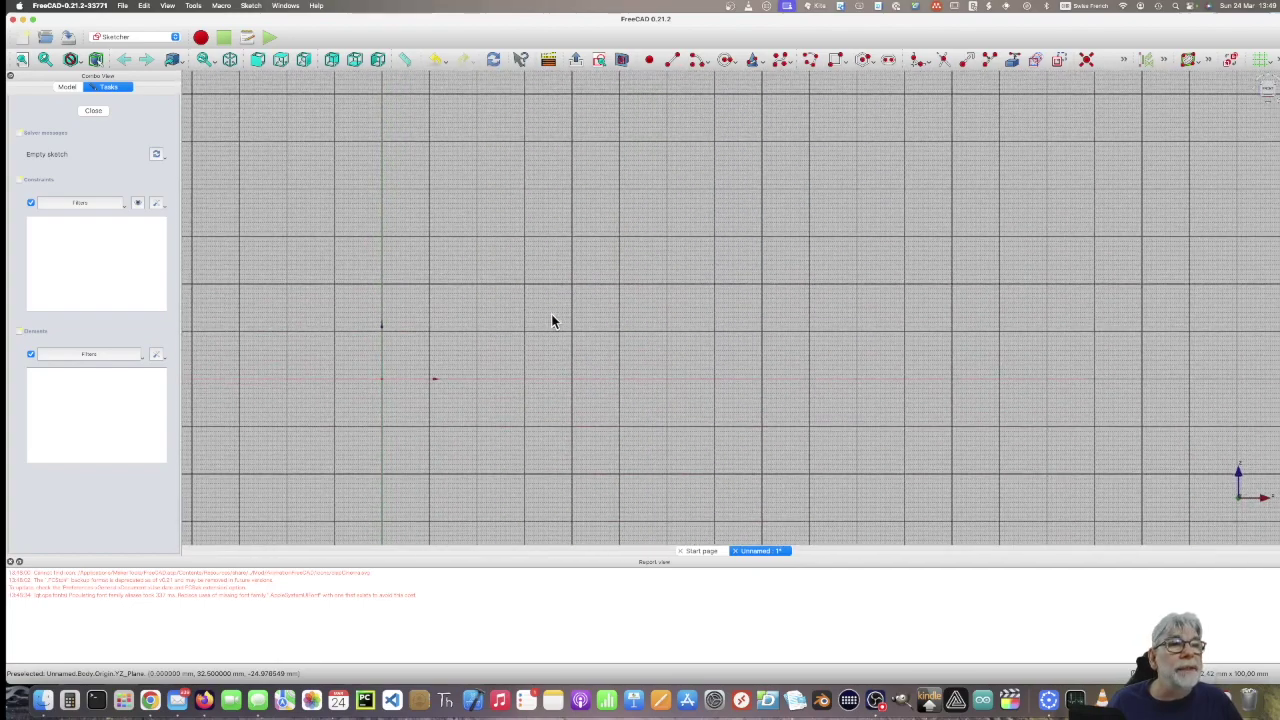
scroll(551, 318, "up", 2)
scroll(551, 318, "up", 2)
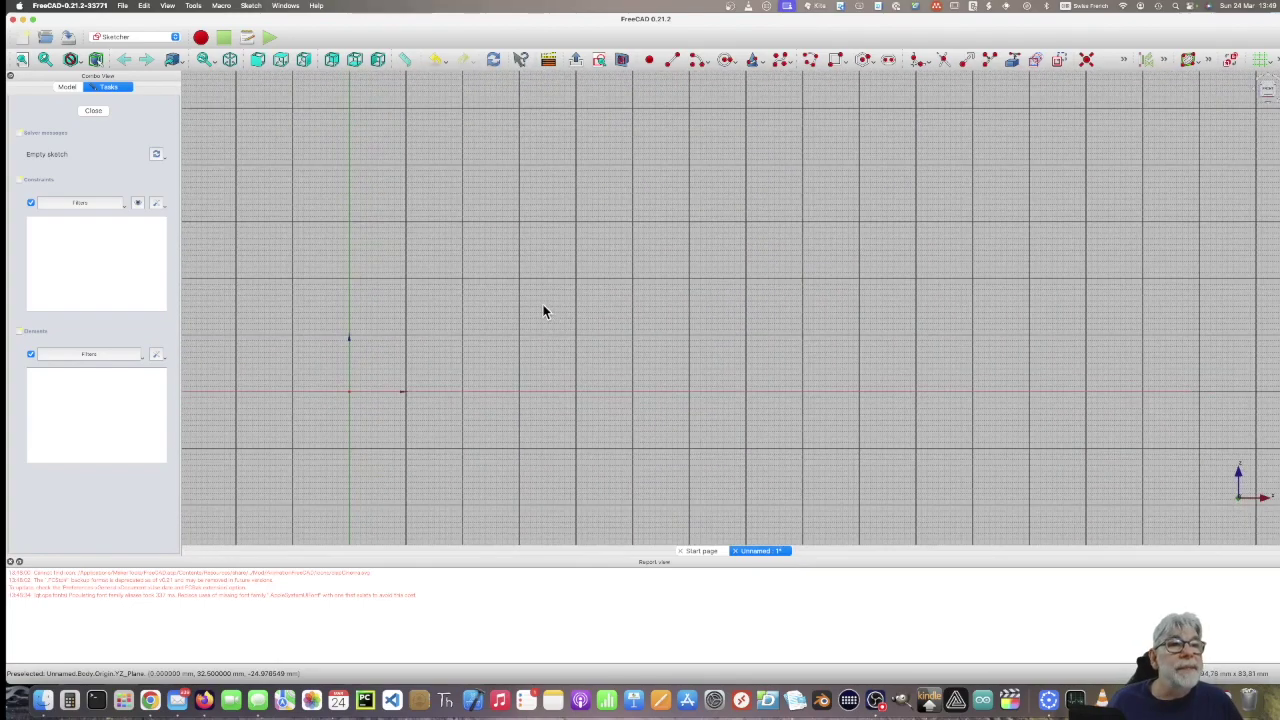
left_click(810, 60)
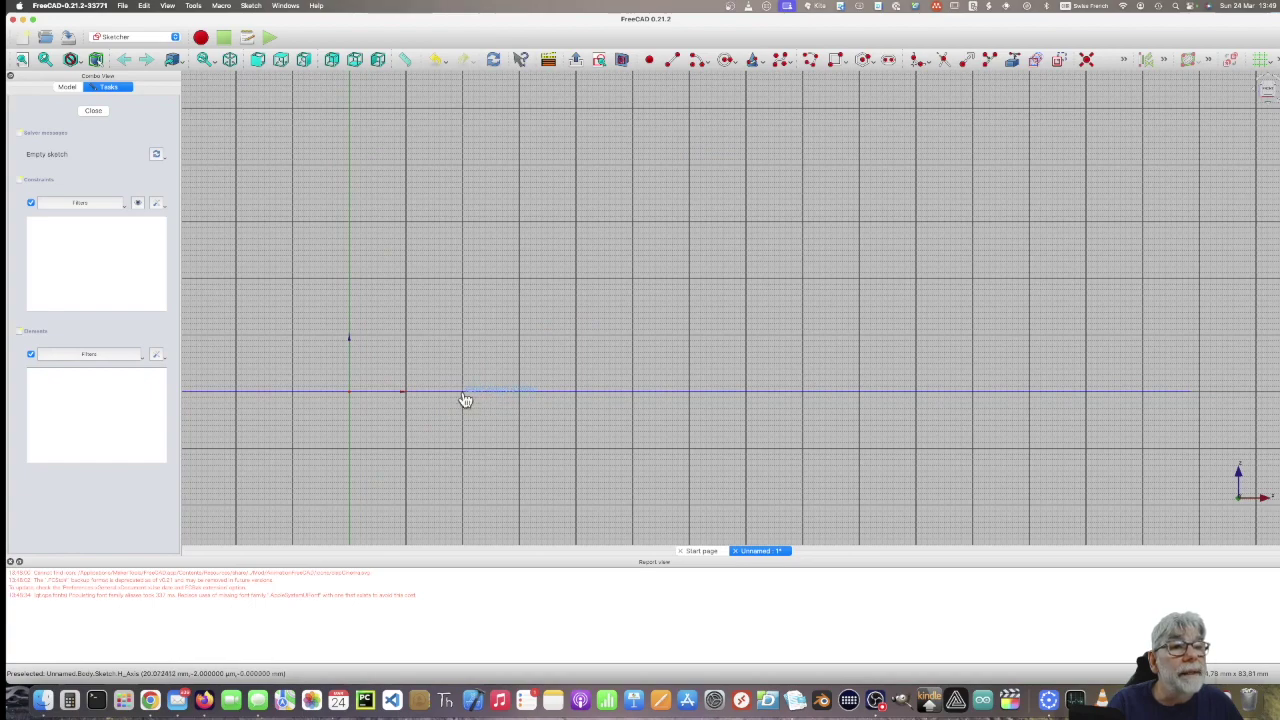
left_click(465, 391)
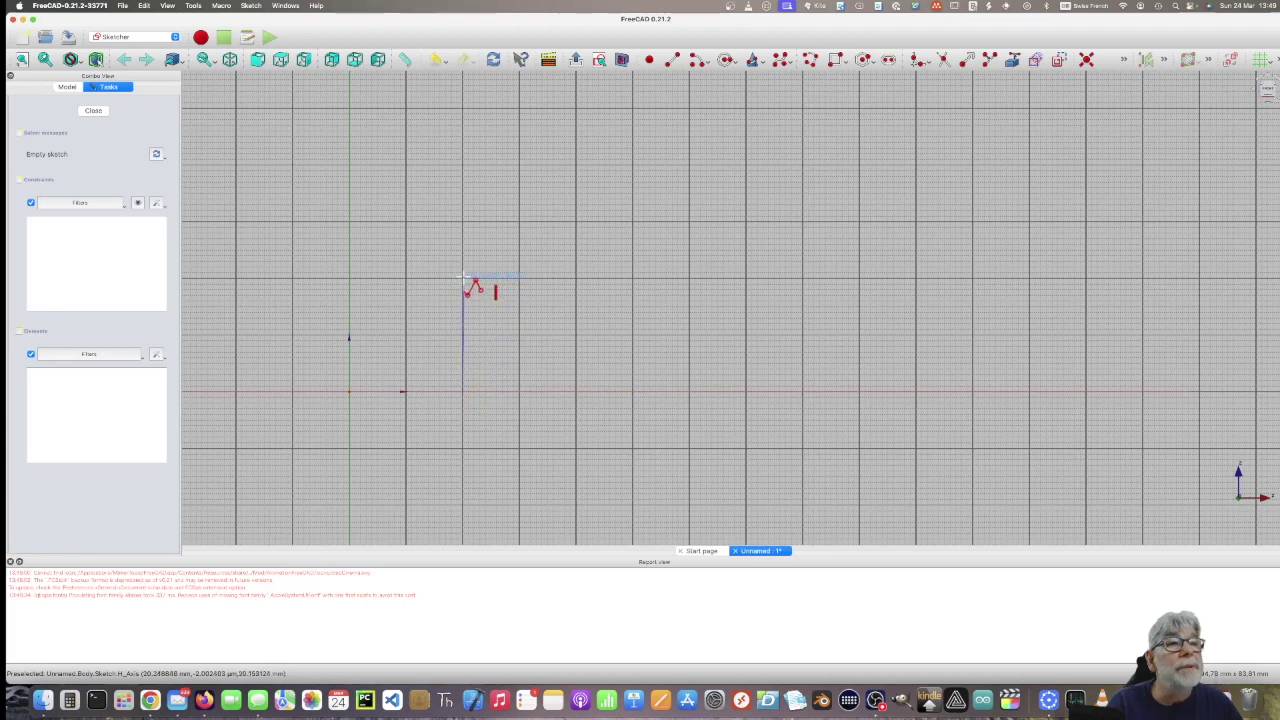
left_click(448, 269)
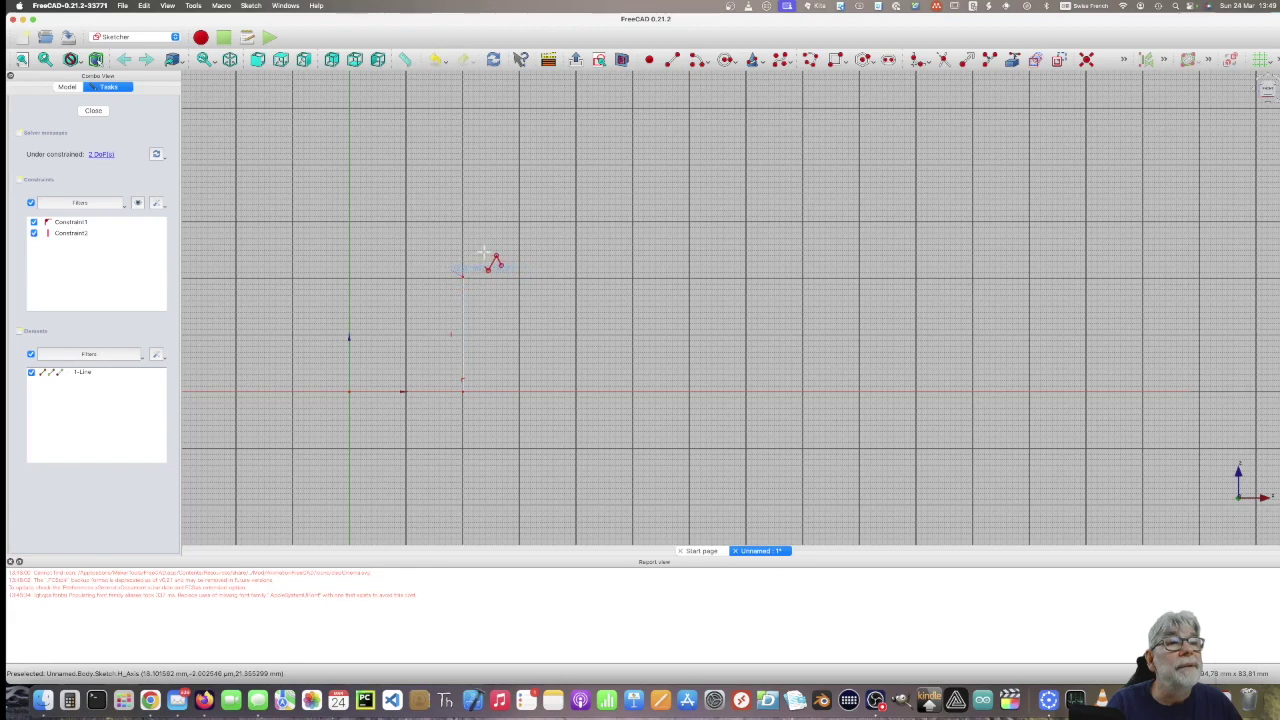
left_click(452, 268)
left_click(486, 249)
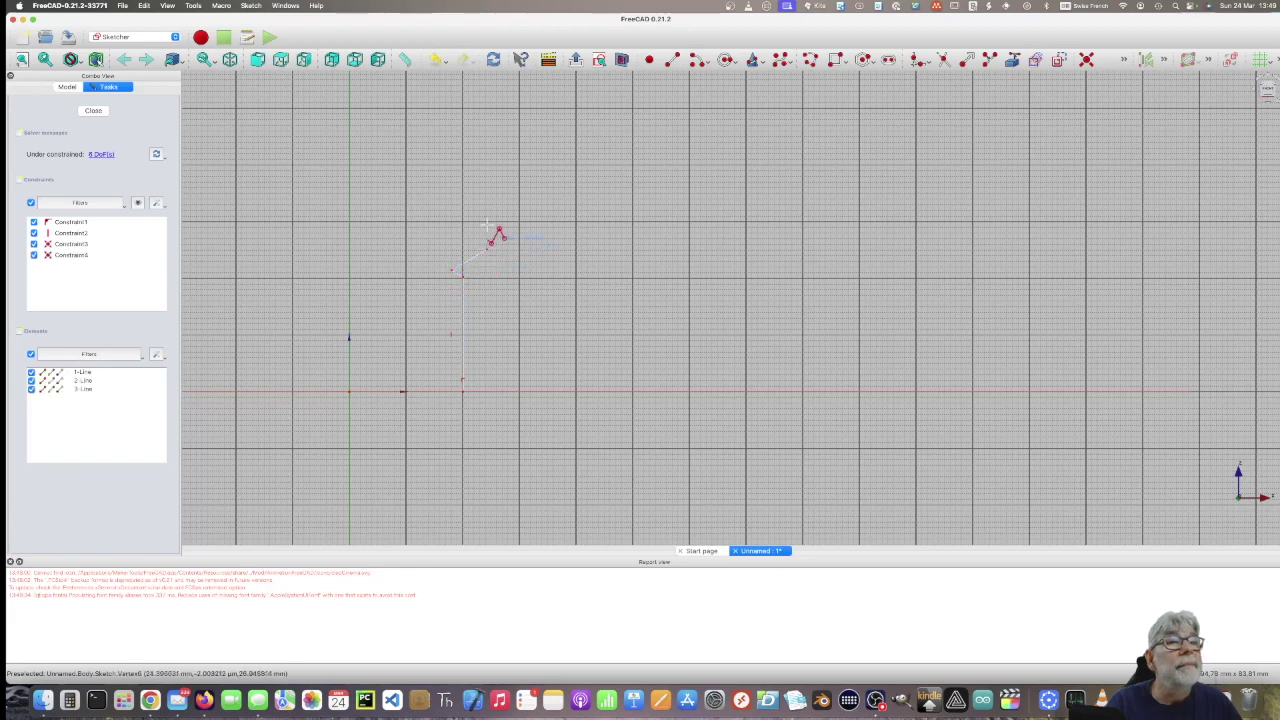
Continue up the tall edge, across the top and down the inner side to close the nine-line profile.
left_click(487, 162)
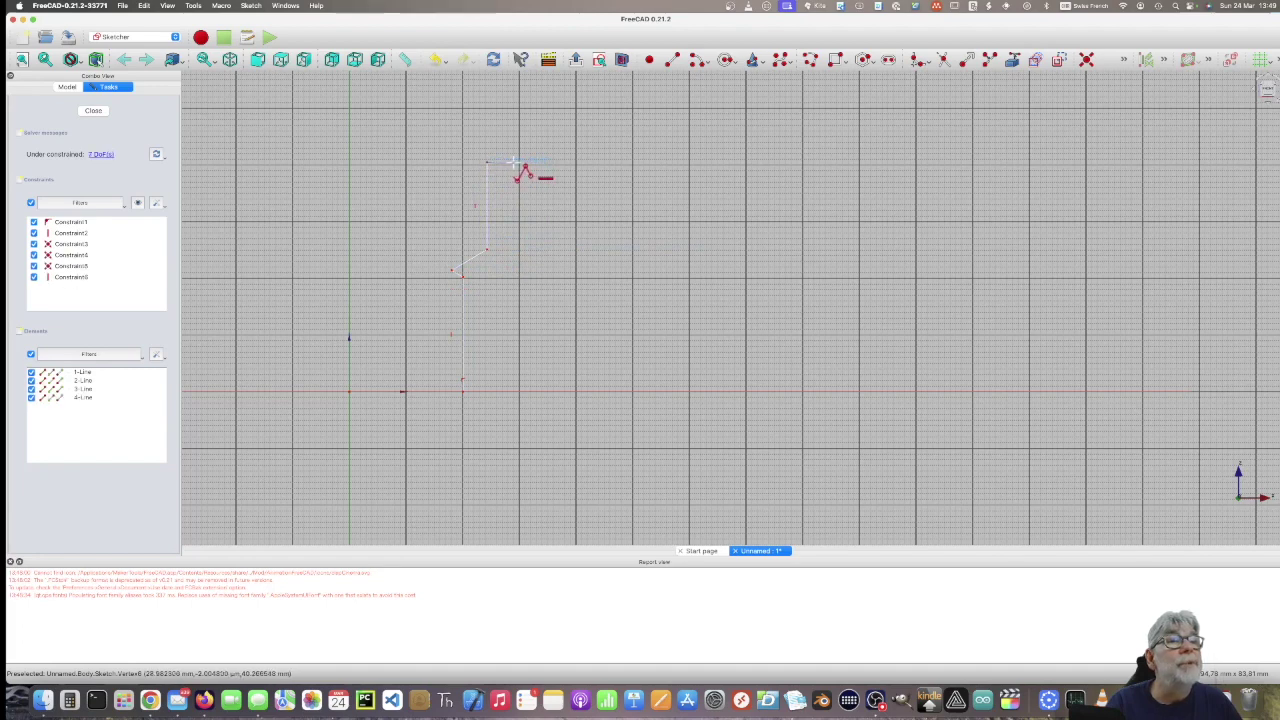
left_click(514, 162)
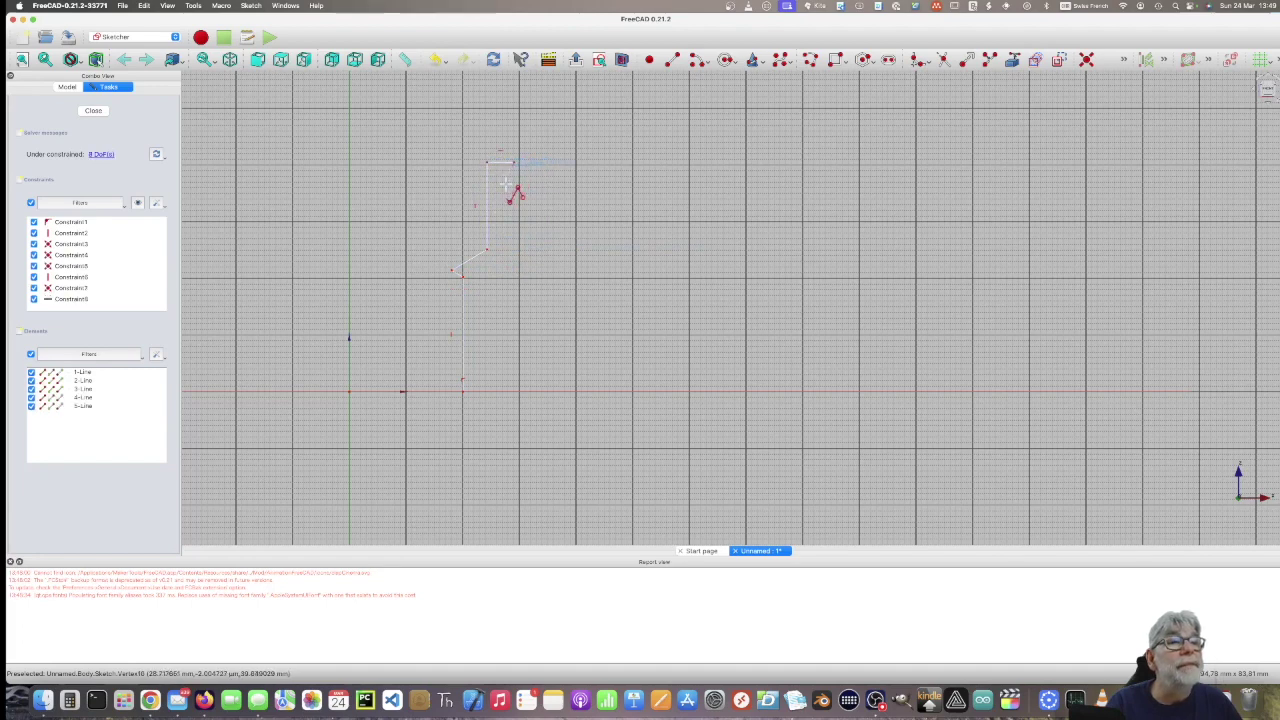
left_click(514, 263)
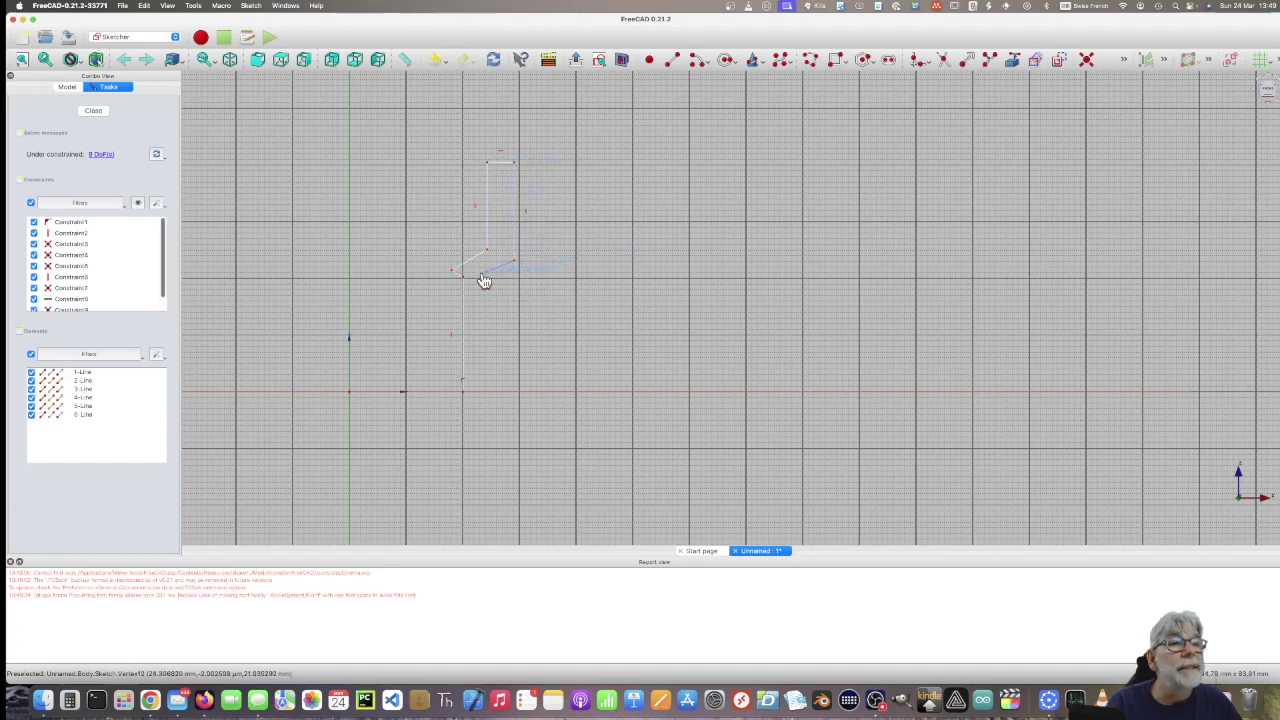
left_click(482, 272)
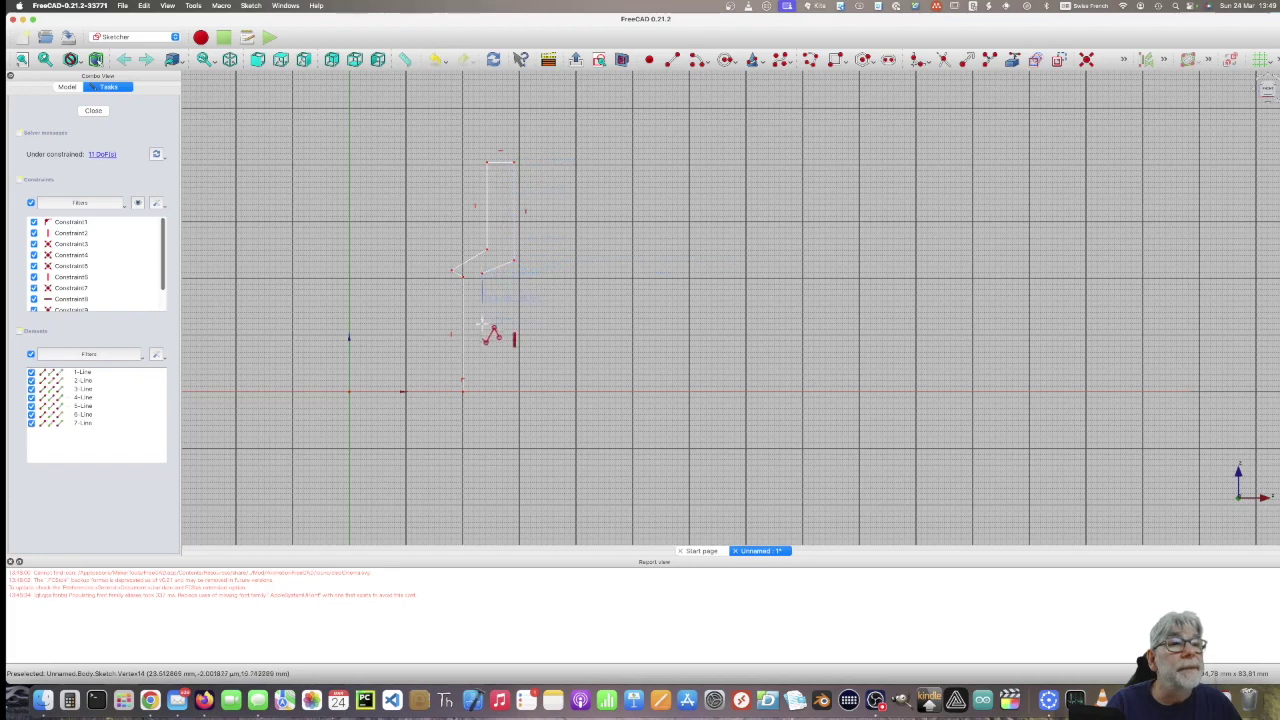
left_click(483, 390)
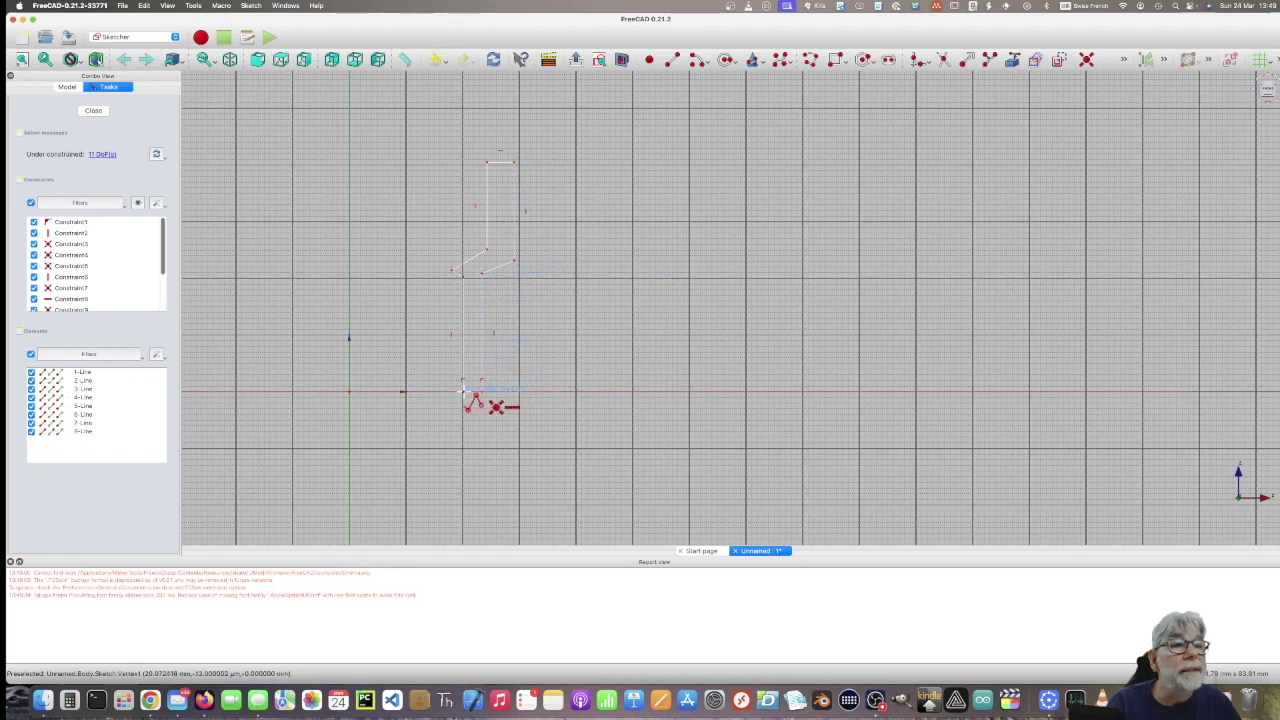
left_click(463, 383)
right_click(516, 386)
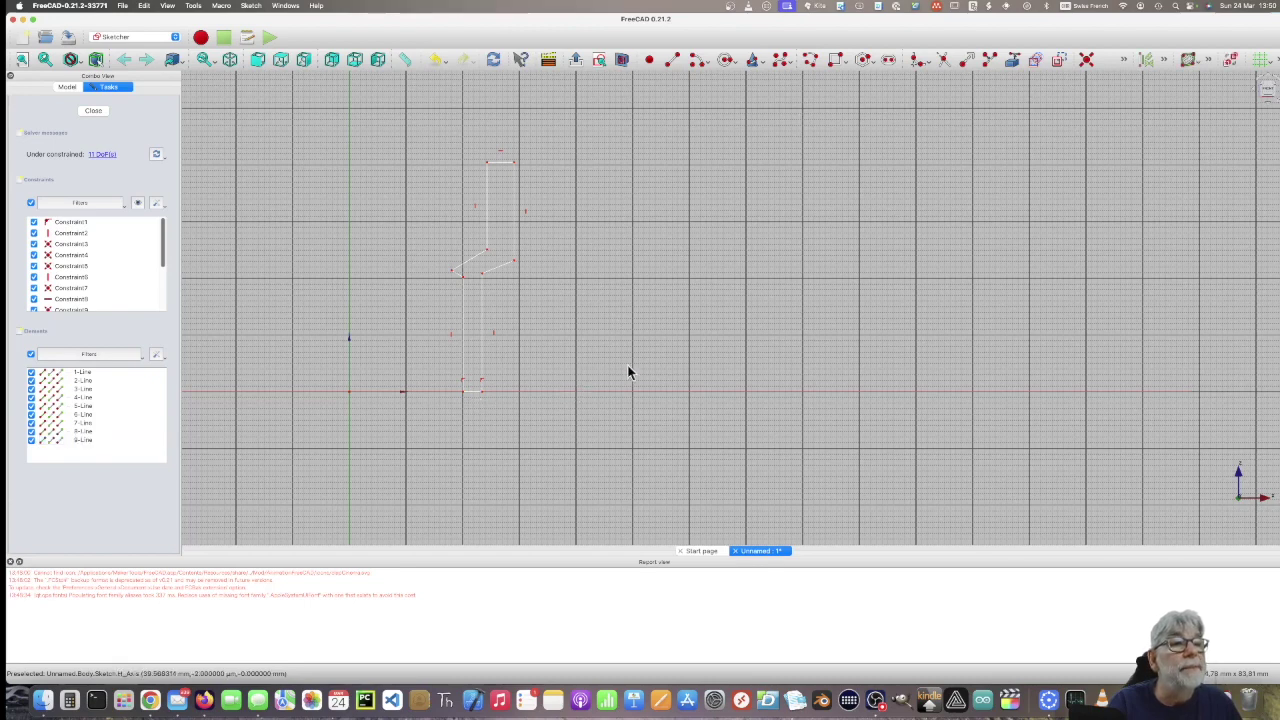
Constrain the bottom edge to a 2 mm horizontal distance.
left_click(1123, 60)
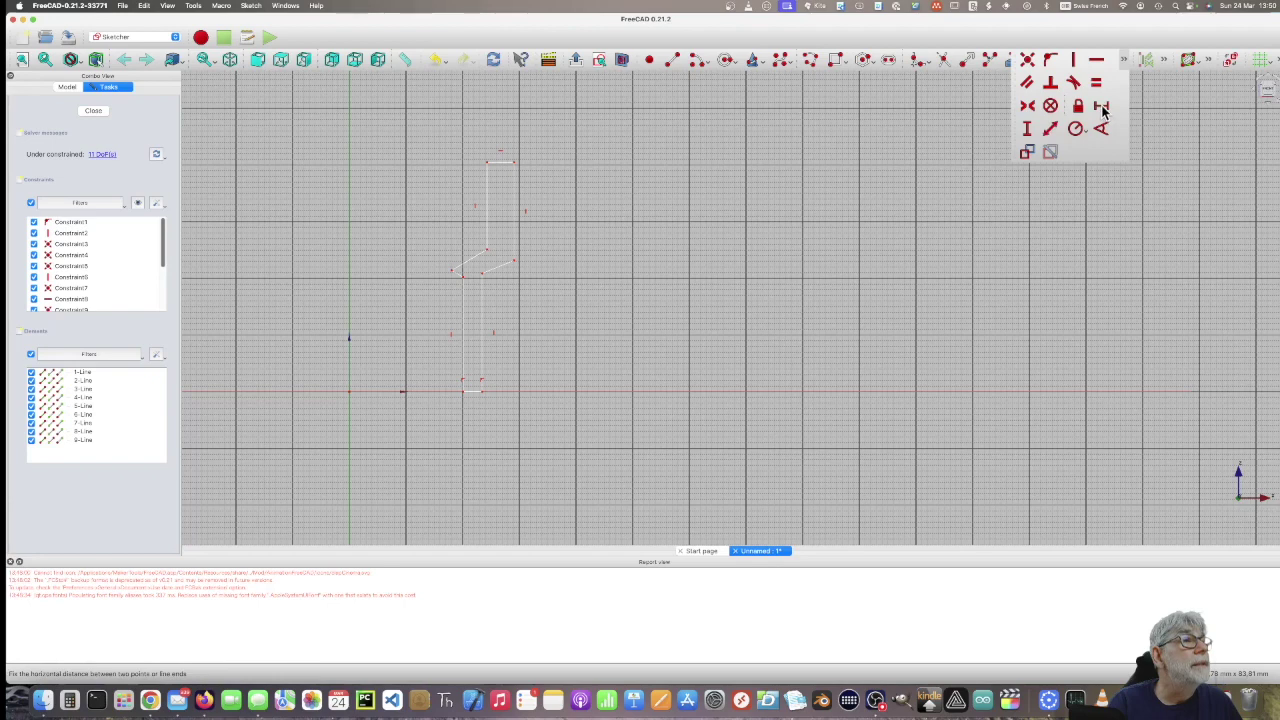
left_click(1102, 109)
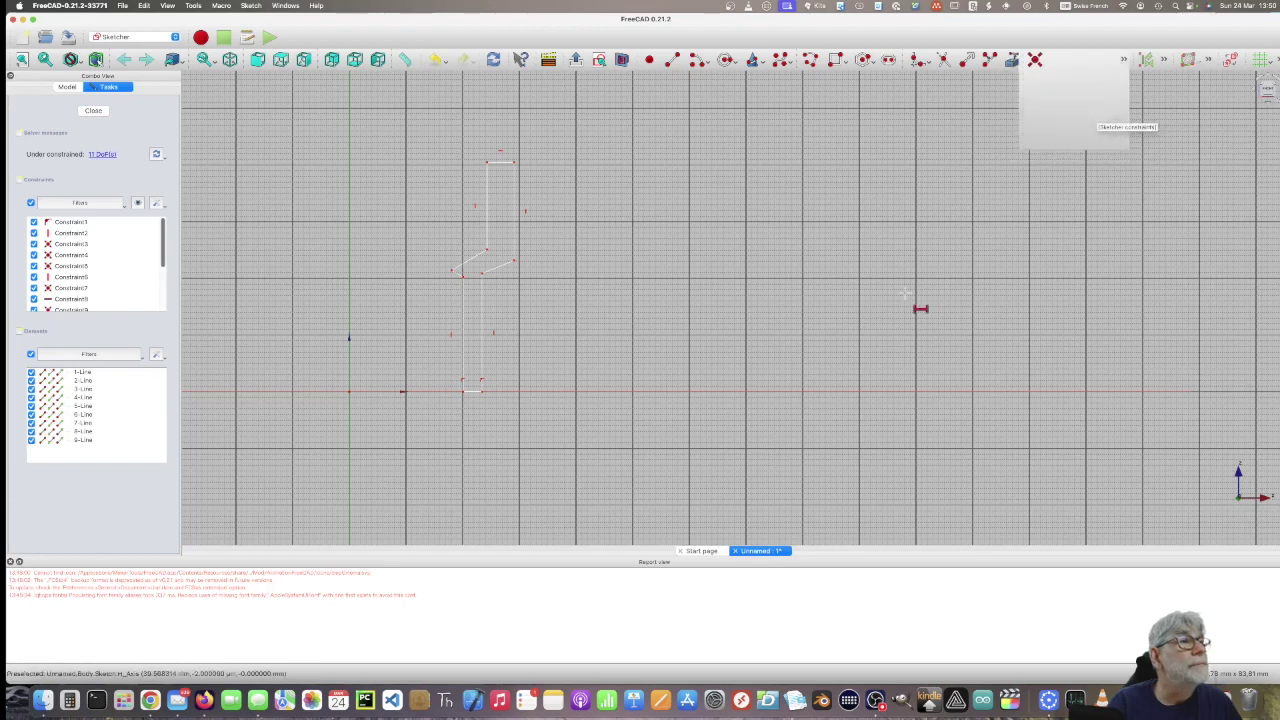
left_click(472, 392)
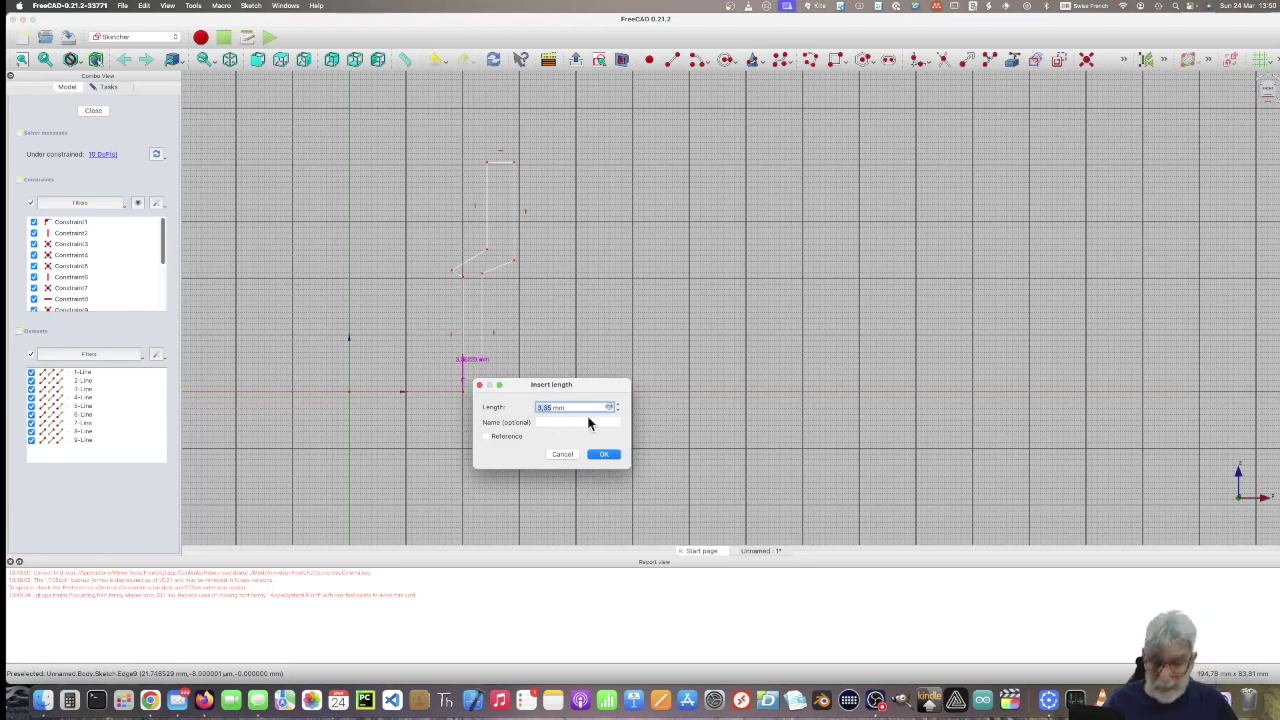
type("2")
key("Return")
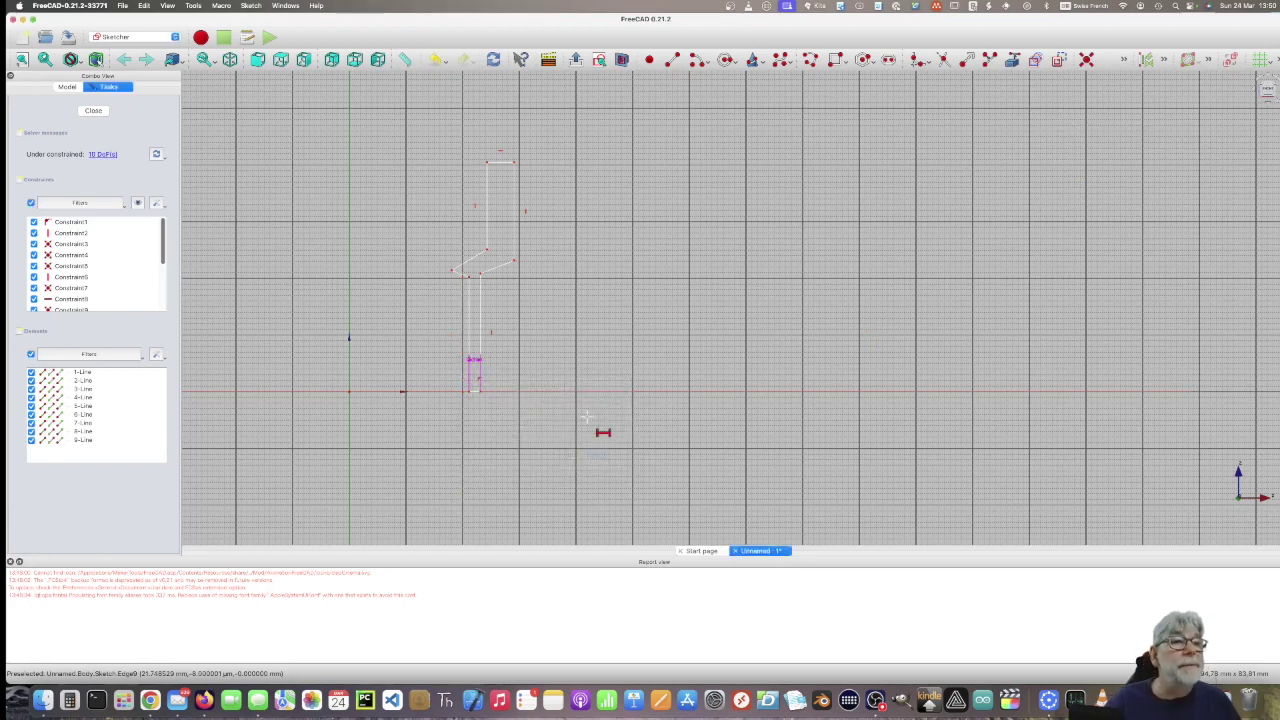
Give the vertical edge a 20 mm length; a further length on another edge conflicts.
left_click(480, 315)
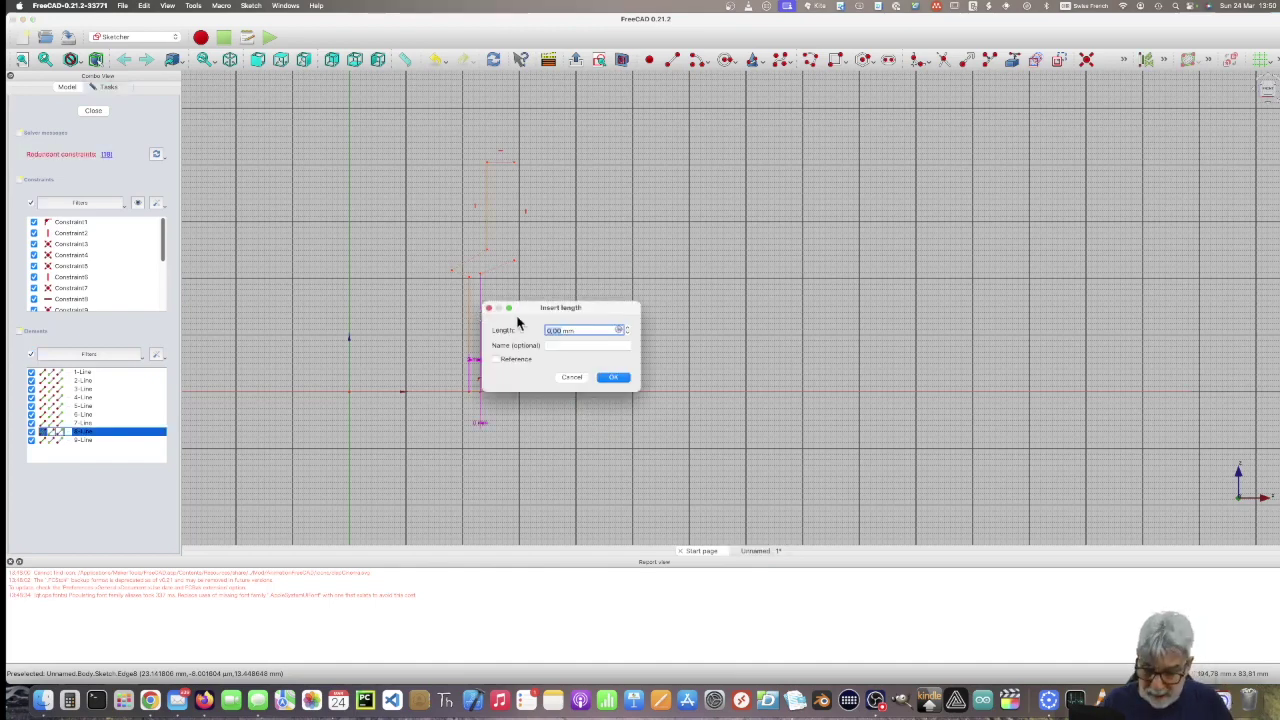
type("20")
key("Return")
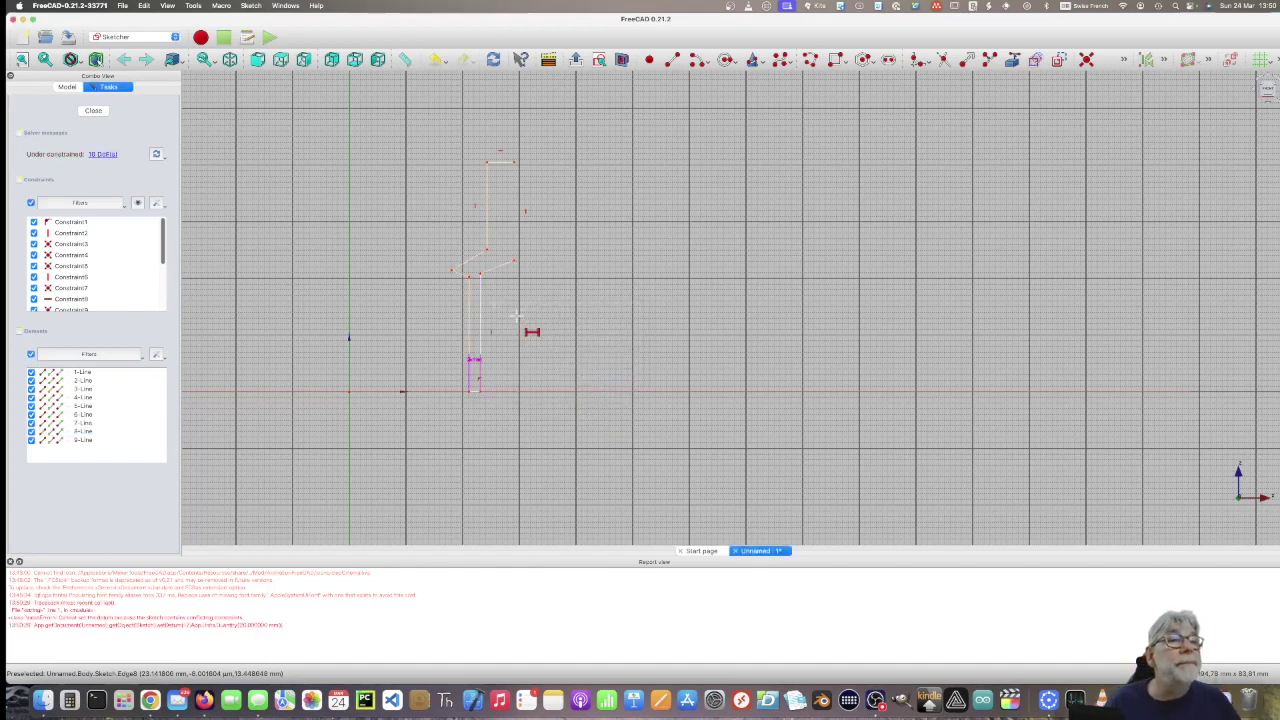
left_click(515, 229)
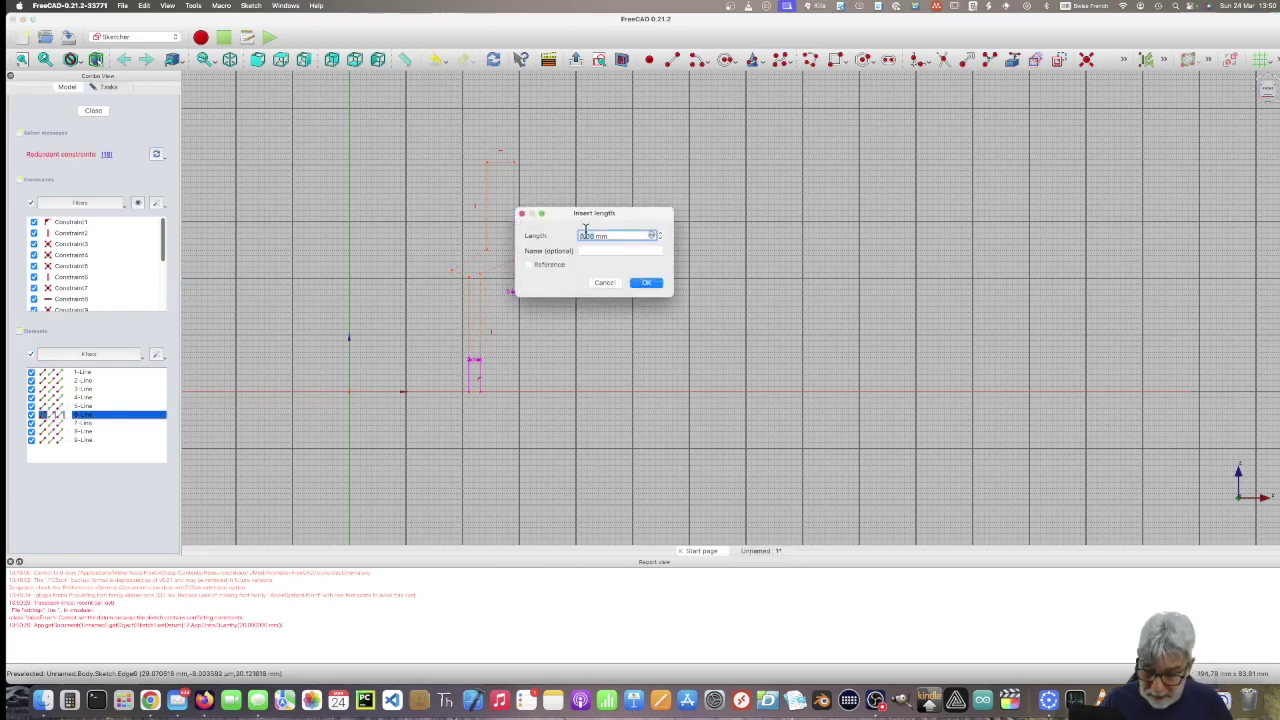
key("Return")
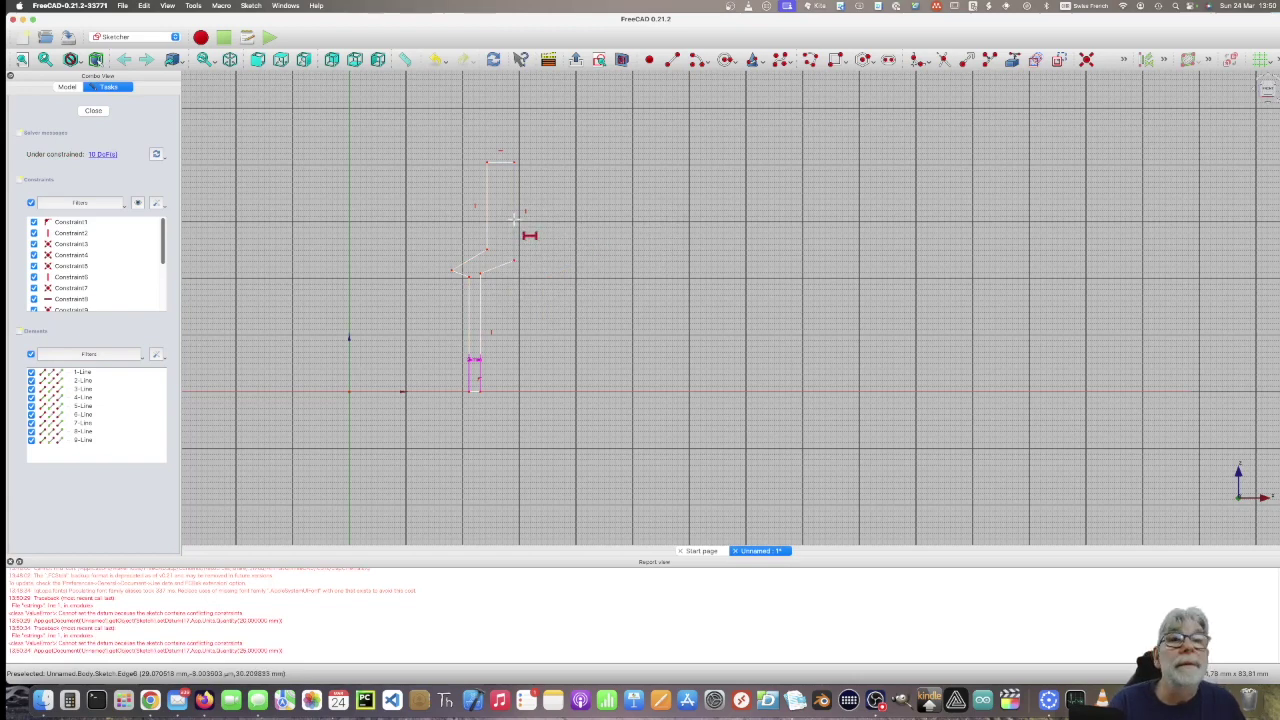
mouse_move(163, 243)
left_mouse_down()
mouse_move(161, 303)
mouse_move(162, 245)
left_mouse_up()
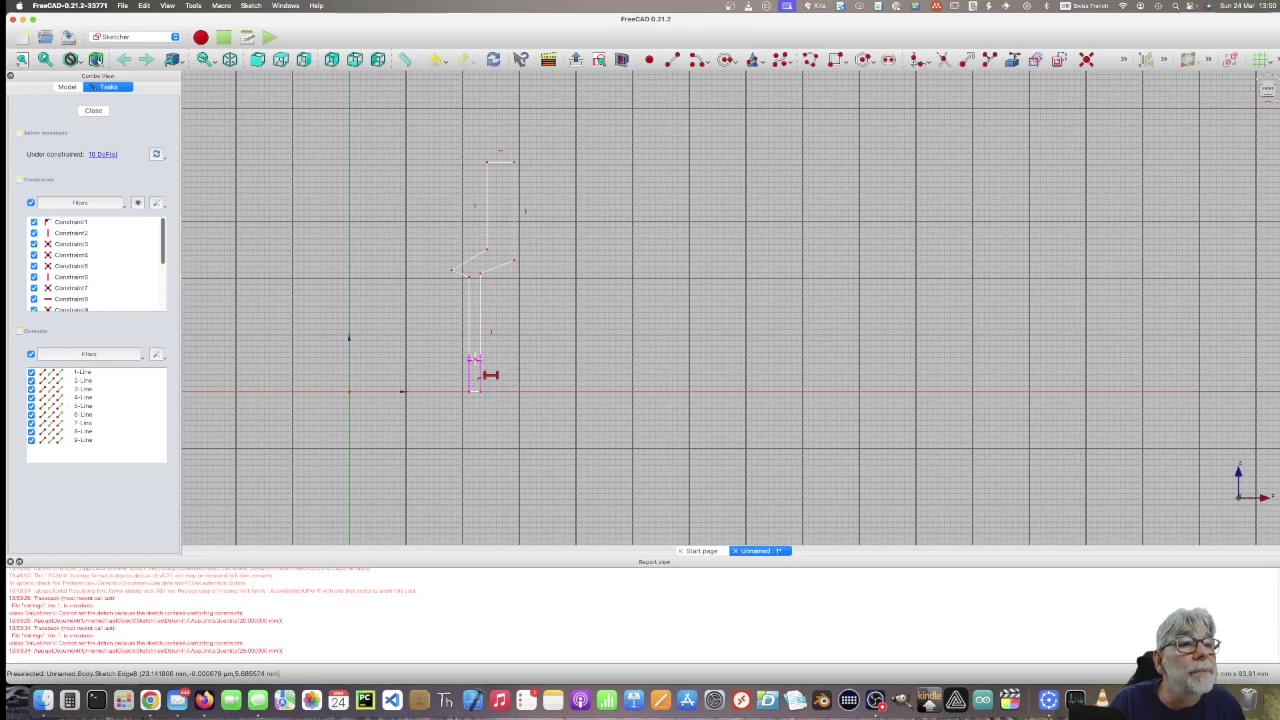
Drag the short bottom vertical edge (9-Line) down below the horizontal axis.
right_click(476, 427)
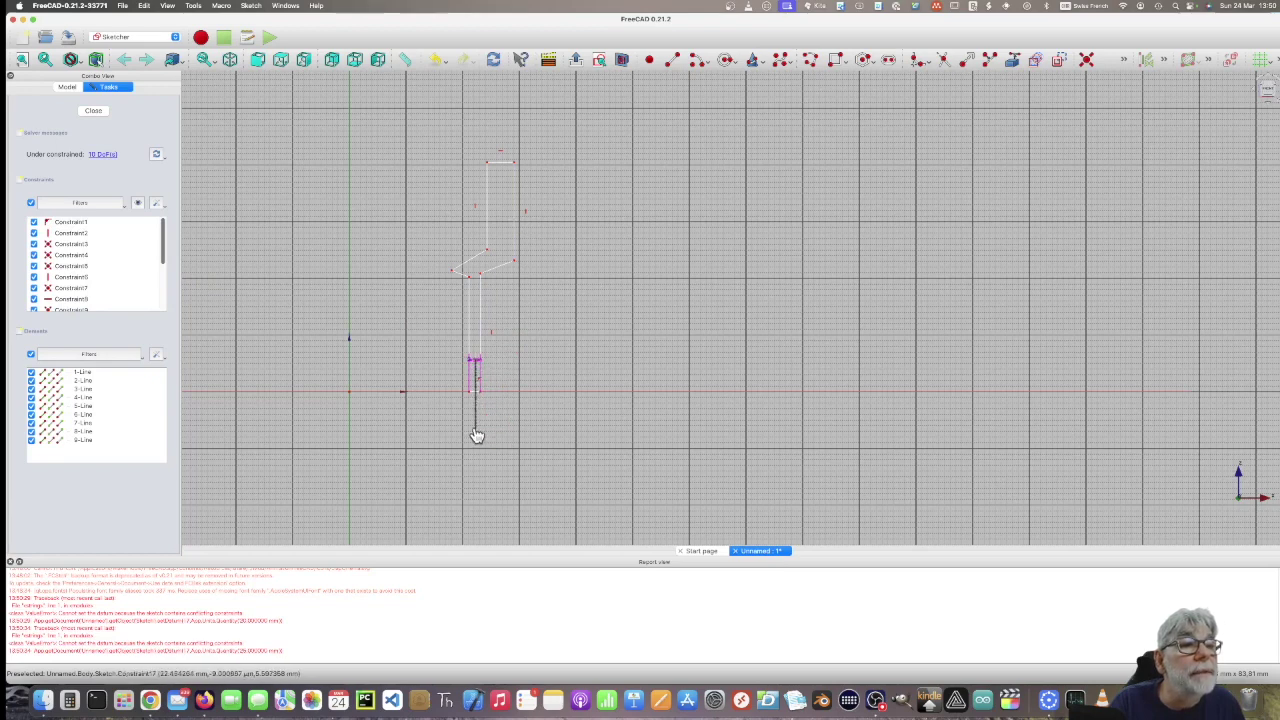
left_click(475, 366)
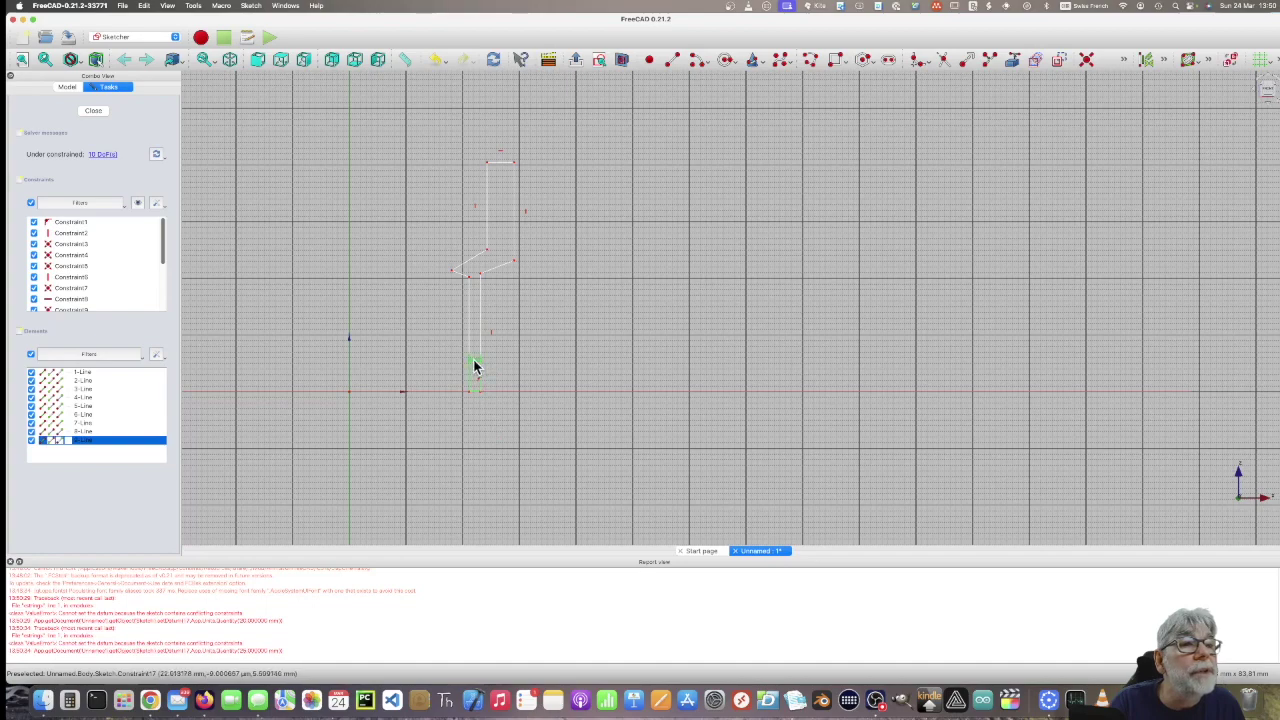
left_click_drag(475, 366, 474, 430)
scroll(523, 430, "up", 1)
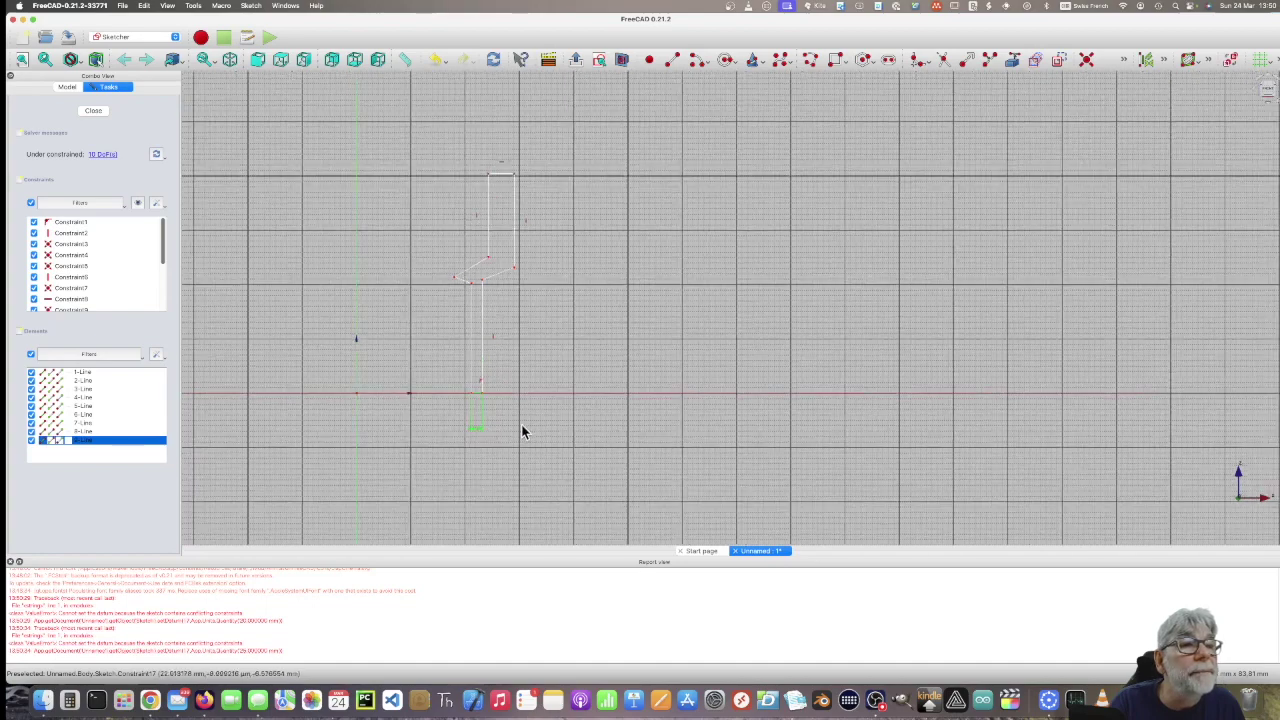
scroll(523, 430, "up", 1)
scroll(523, 430, "up", 1)
scroll(523, 430, "up", 1)
scroll(523, 430, "up", 1)
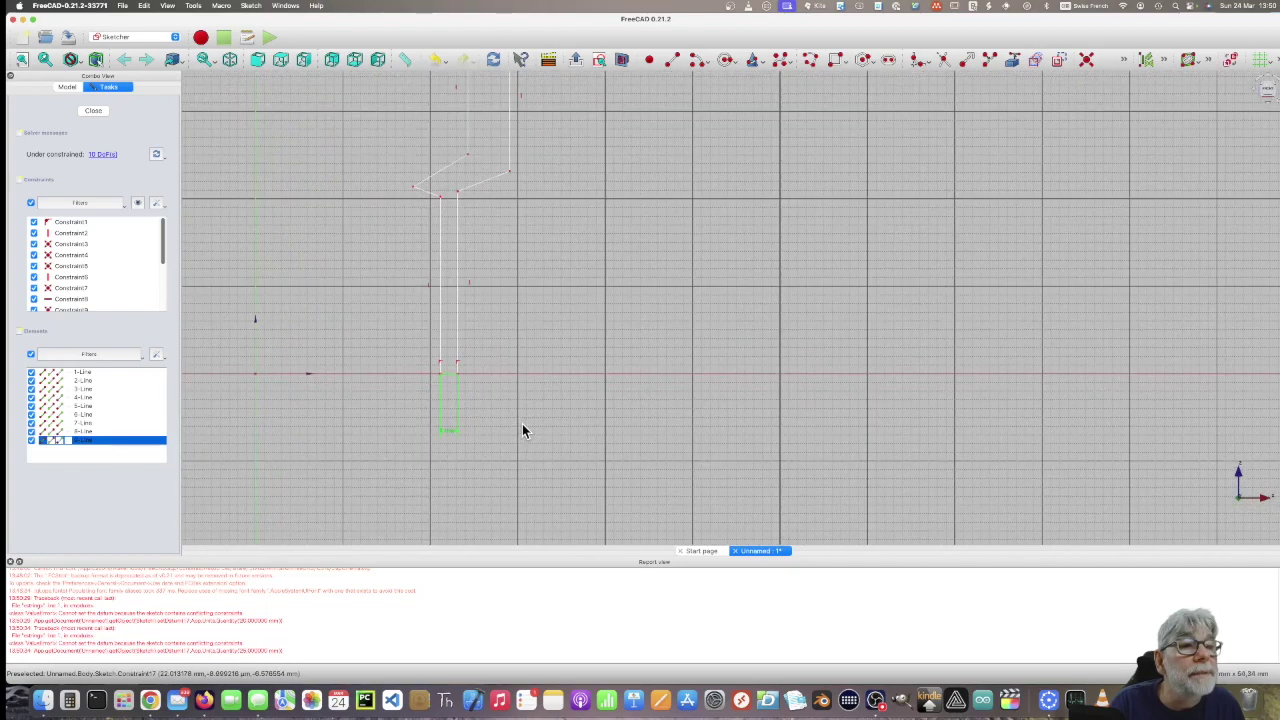
scroll(523, 430, "up", 1)
scroll(523, 430, "up", 1)
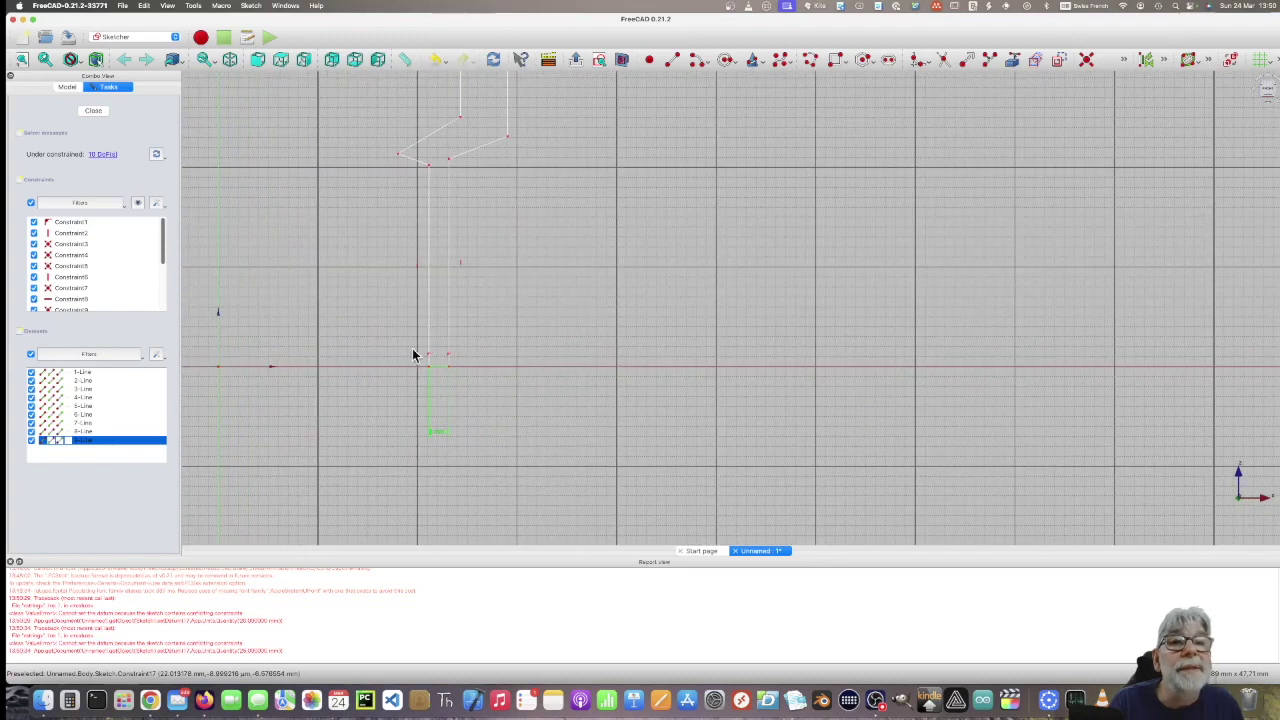
scroll(163, 251, "down", 2)
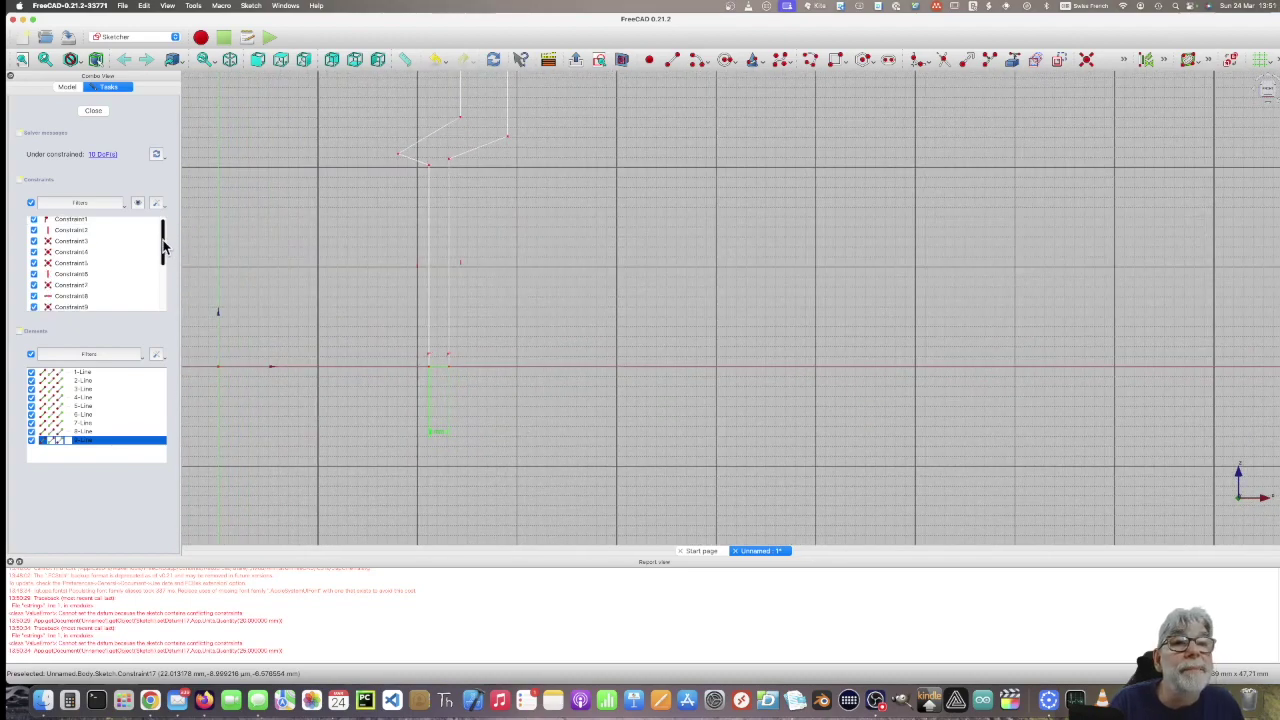
scroll(165, 285, "down", 2)
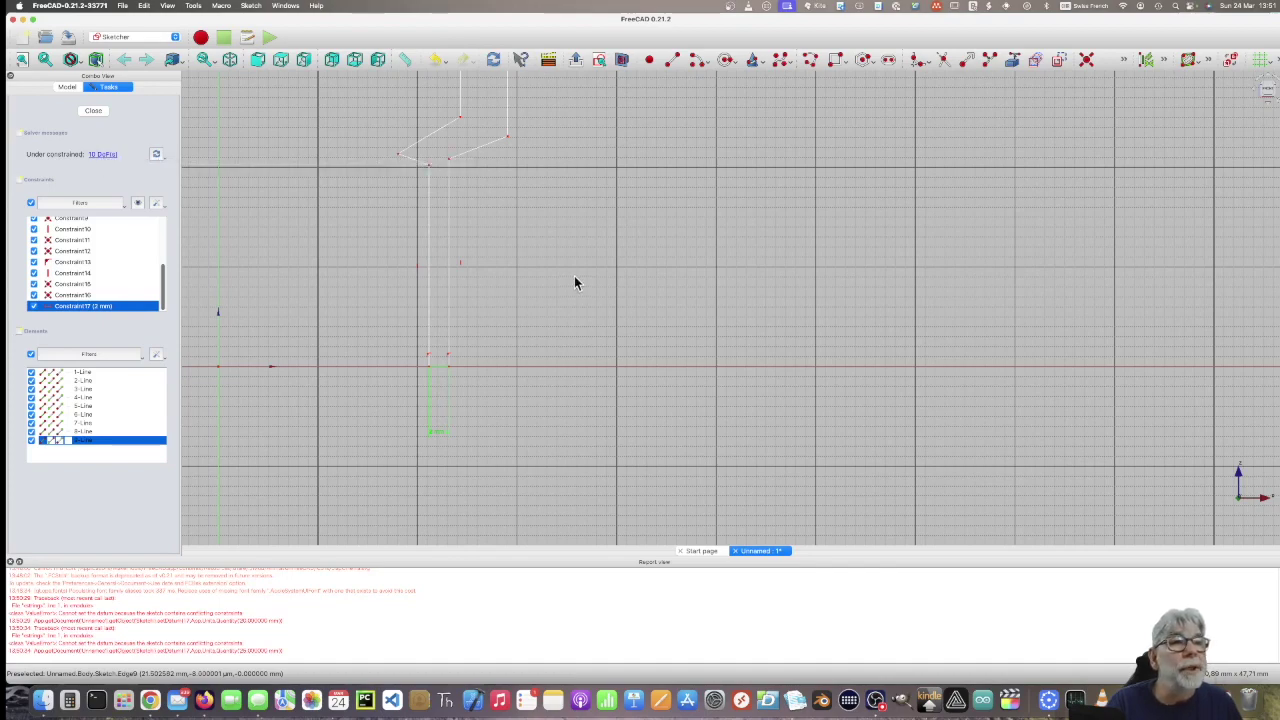
scroll(570, 290, "down", 1)
scroll(570, 290, "down", 1)
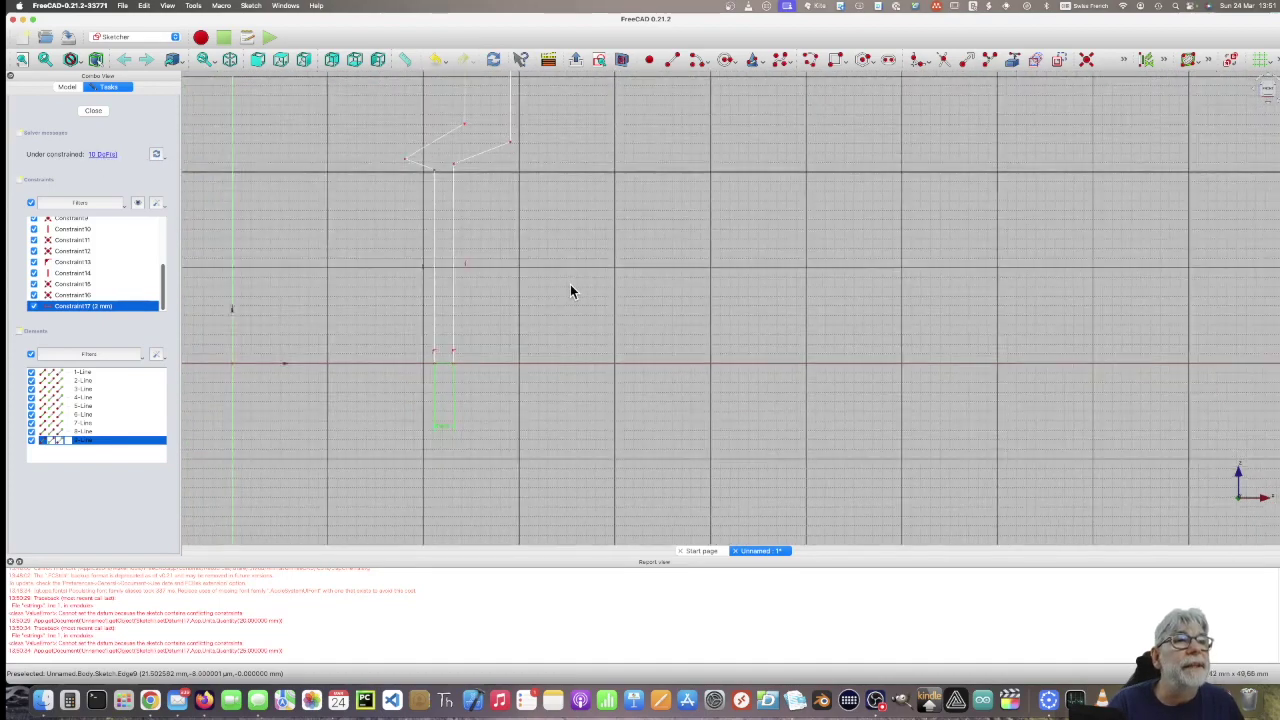
scroll(570, 290, "down", 1)
scroll(570, 290, "down", 1)
scroll(570, 290, "down", 1)
scroll(570, 290, "down", 1)
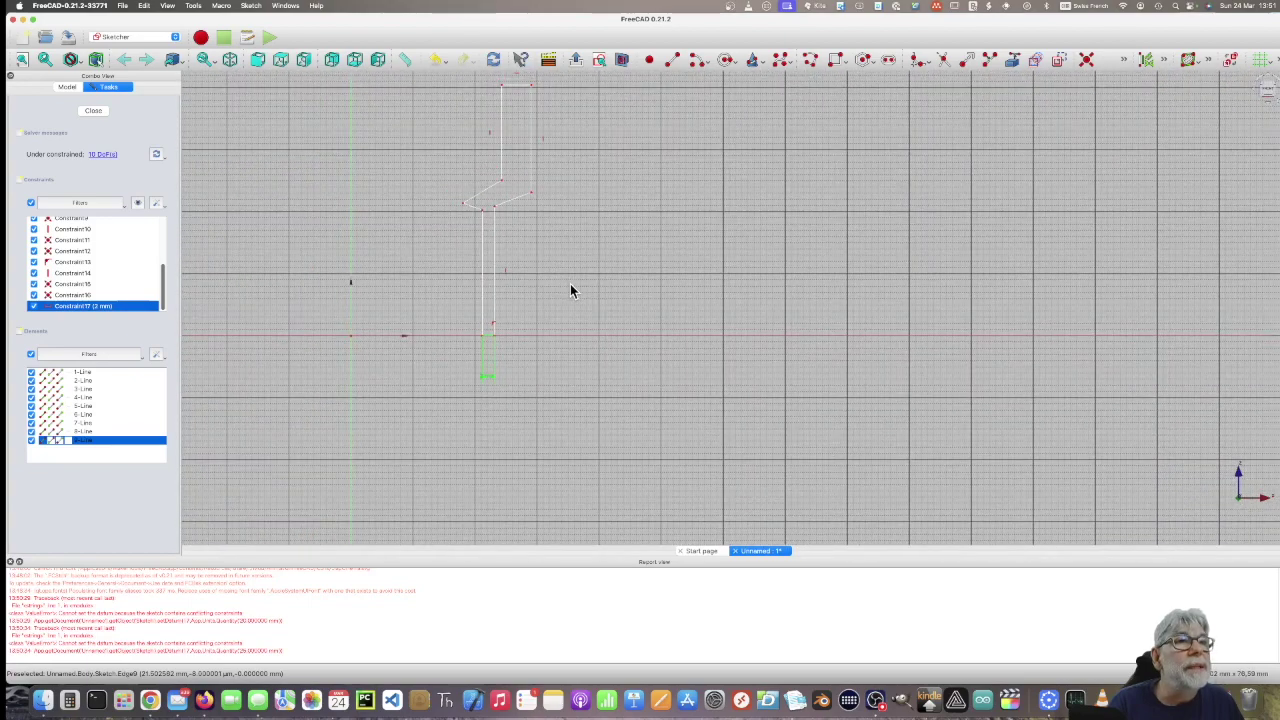
scroll(570, 290, "down", 1)
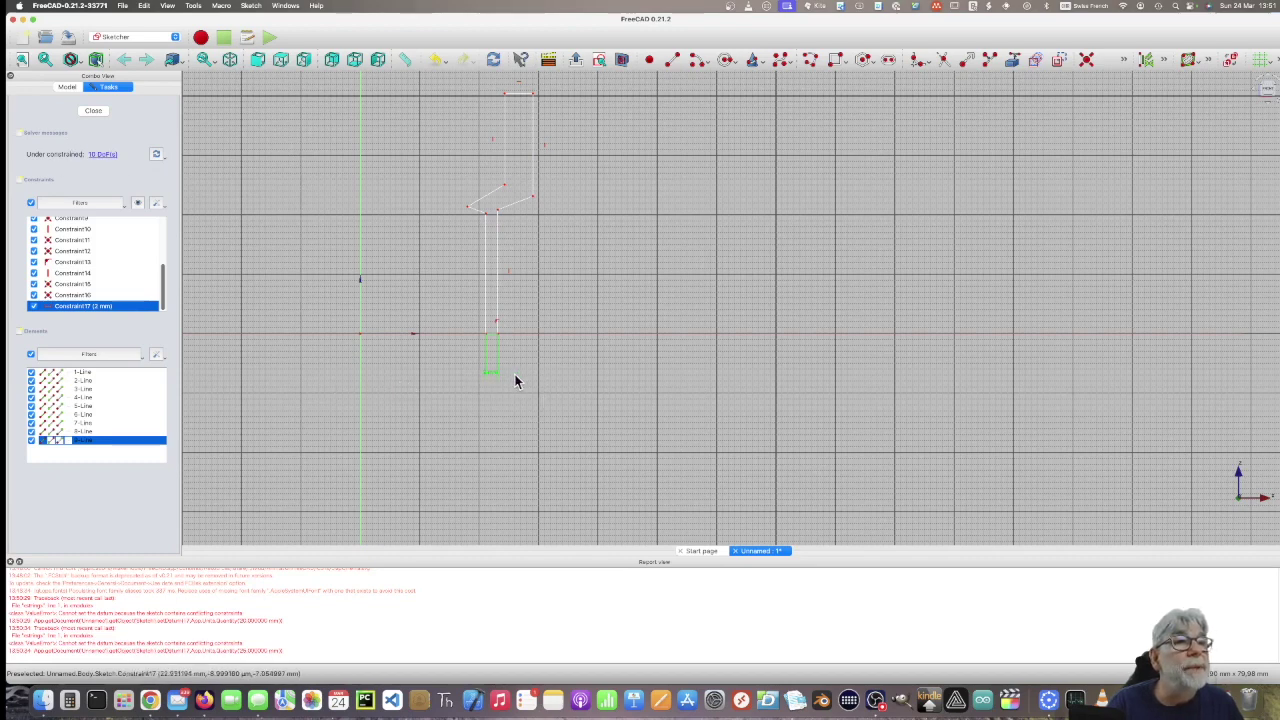
scroll(514, 378, "up", 2)
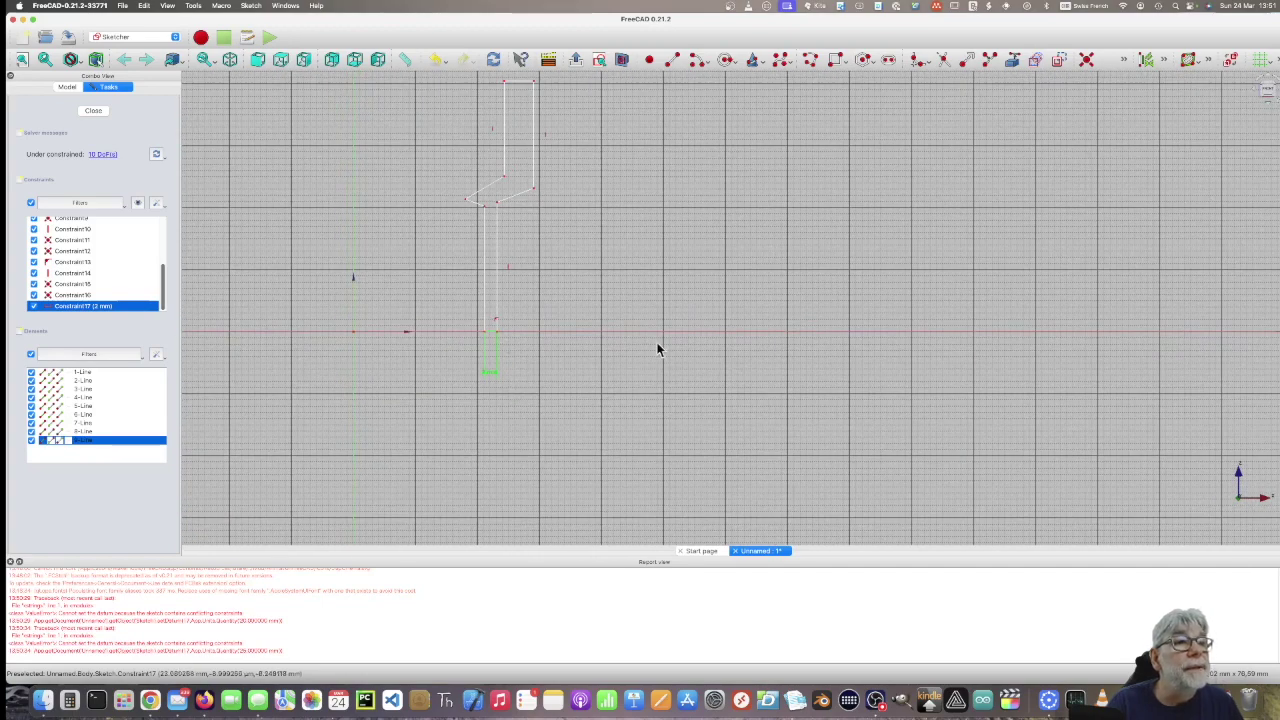
left_click(492, 338)
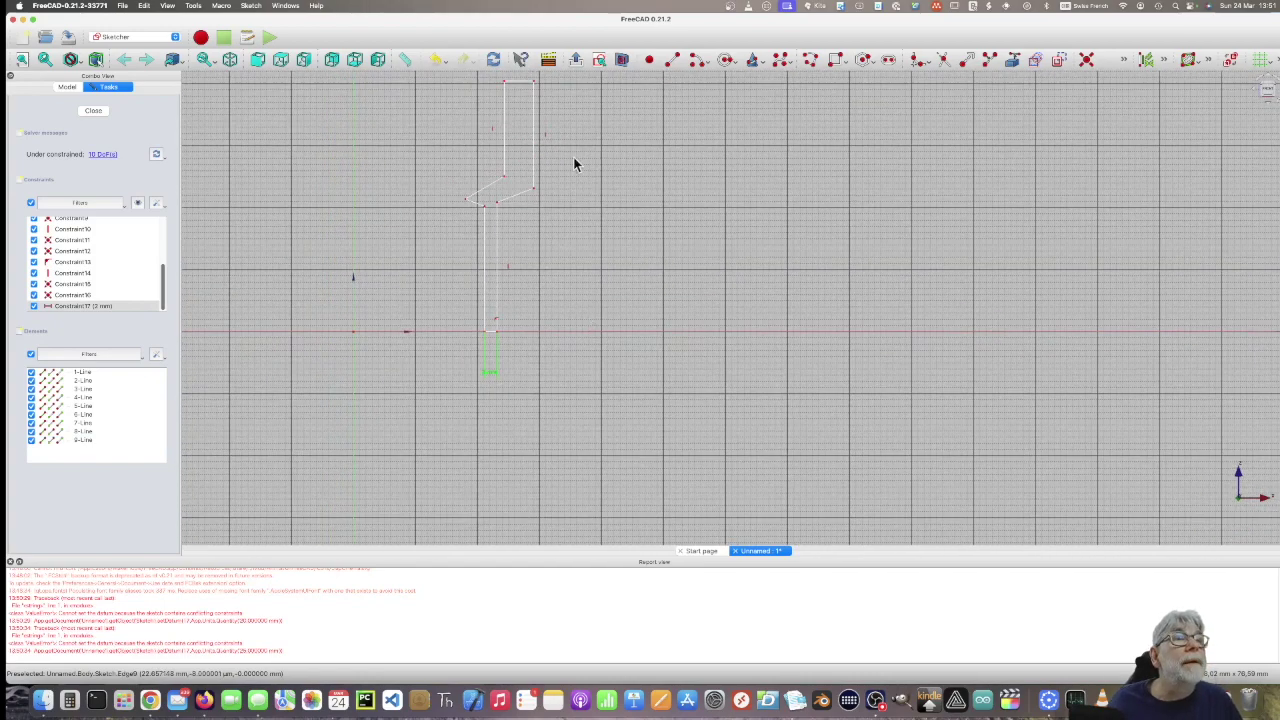
left_click(517, 87)
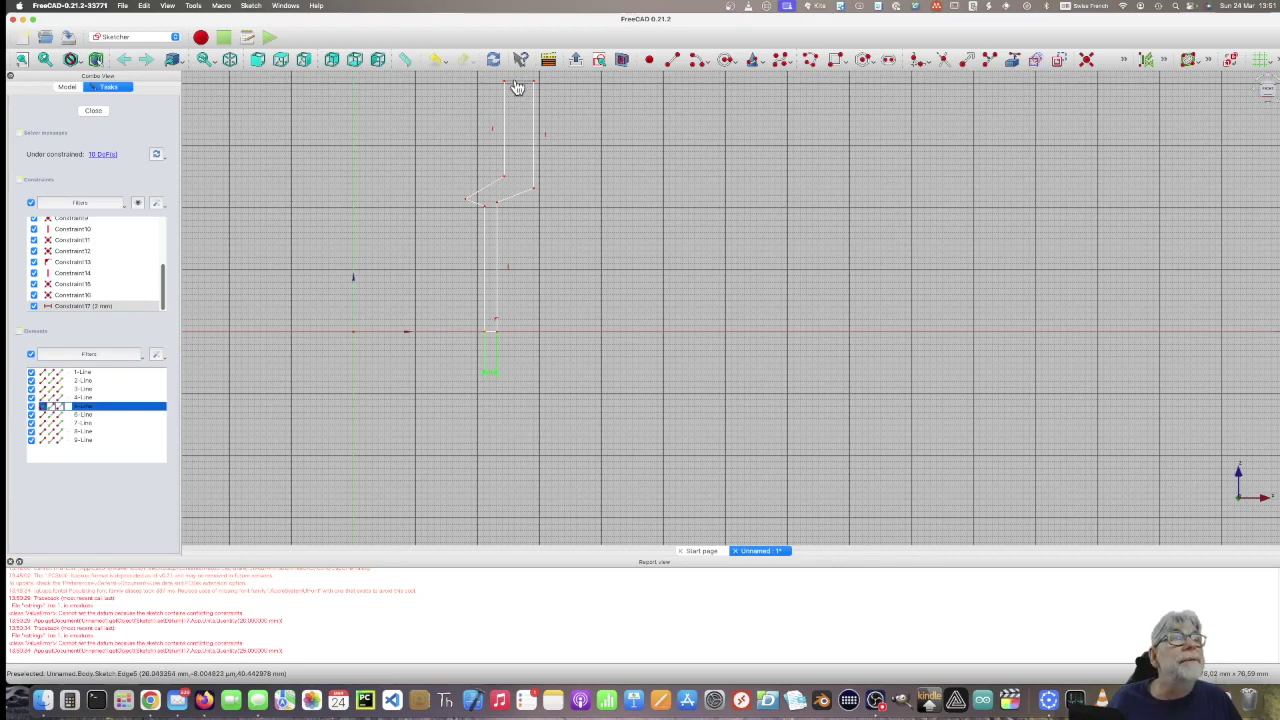
left_click(519, 87)
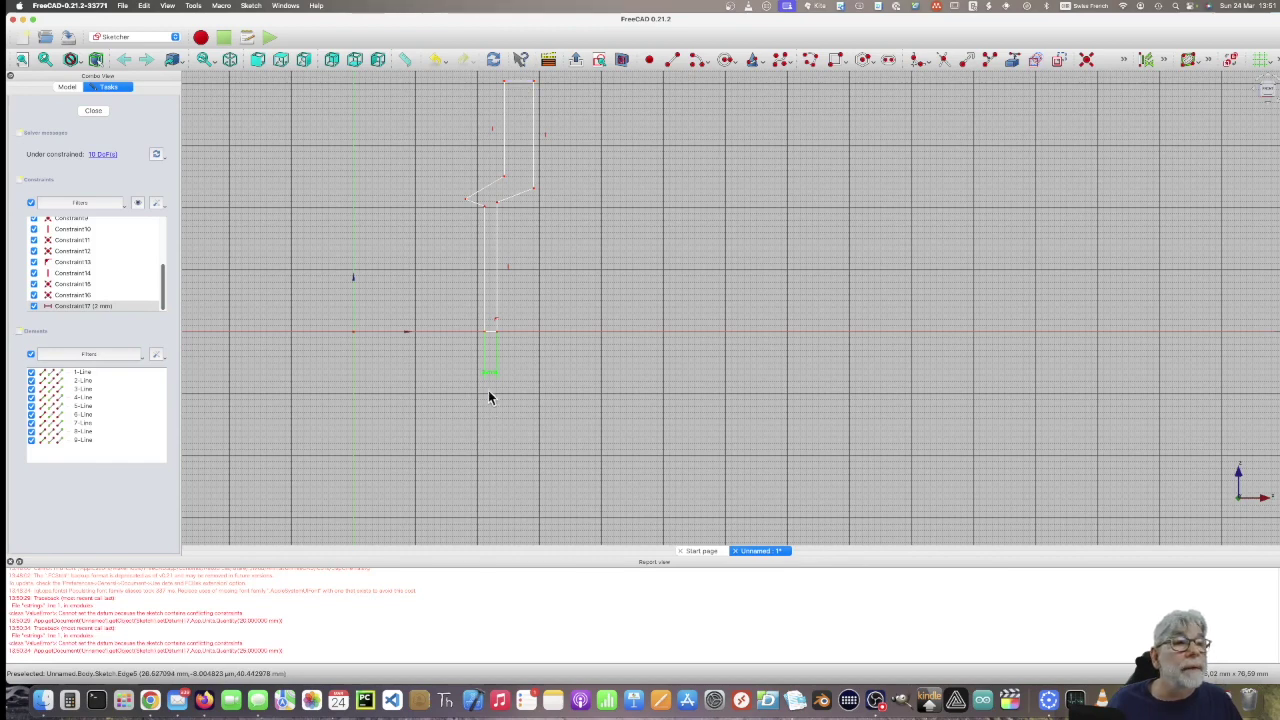
left_click(494, 333)
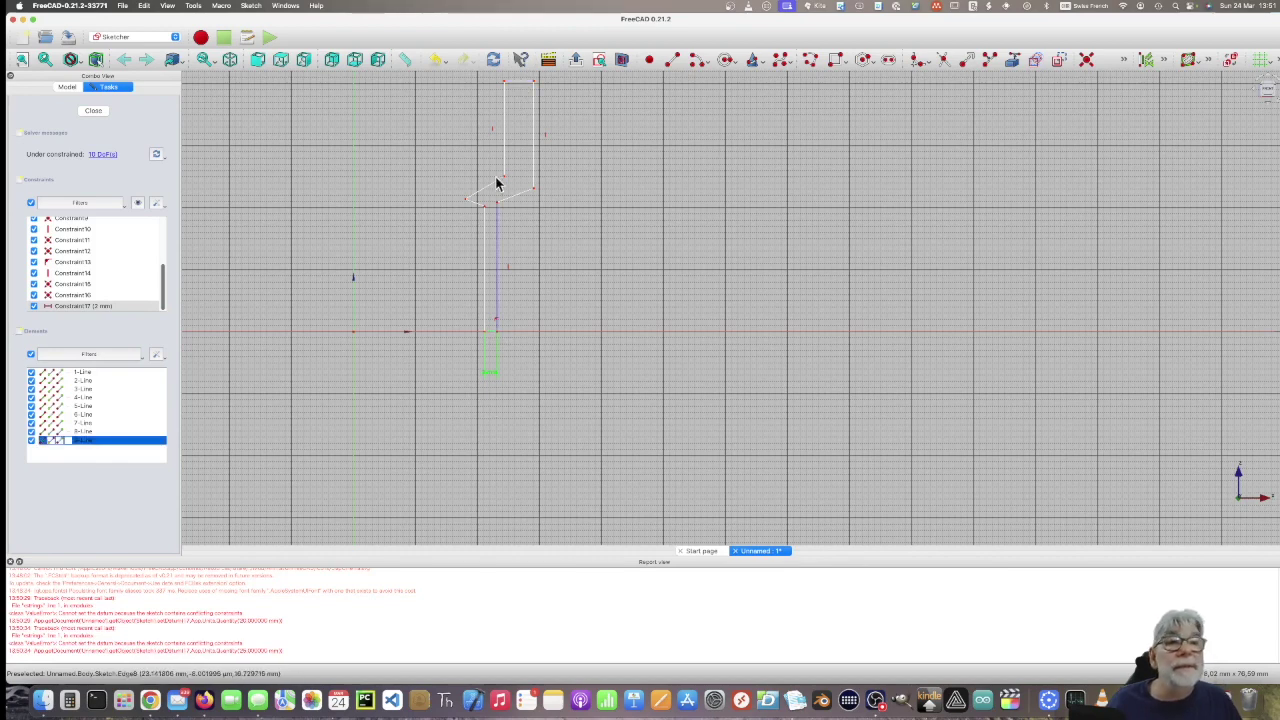
left_click(512, 88)
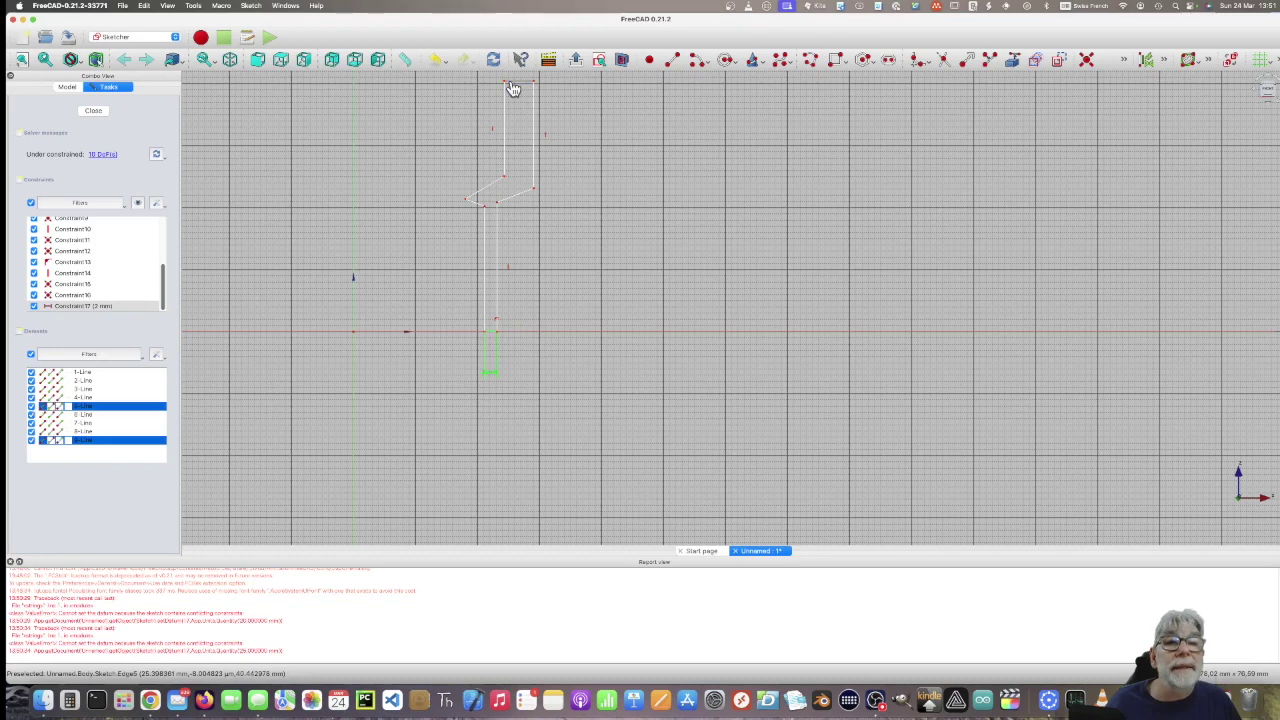
left_click(1123, 60)
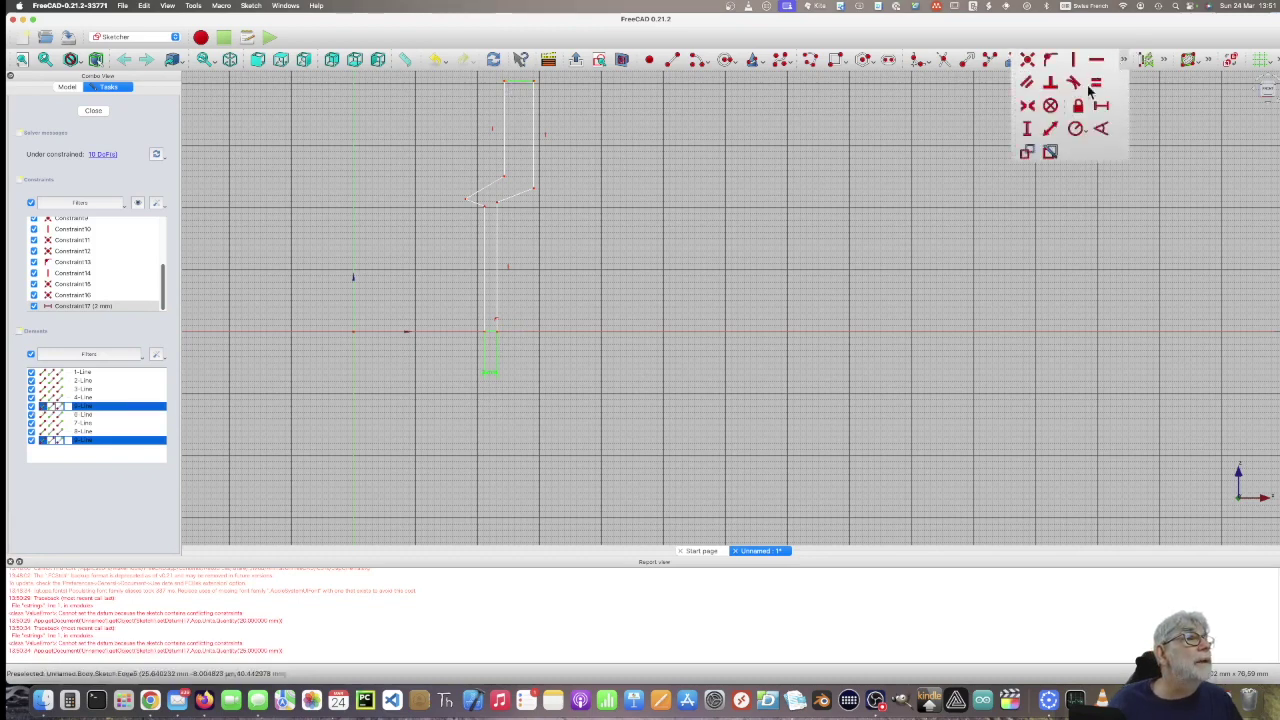
left_click(1096, 88)
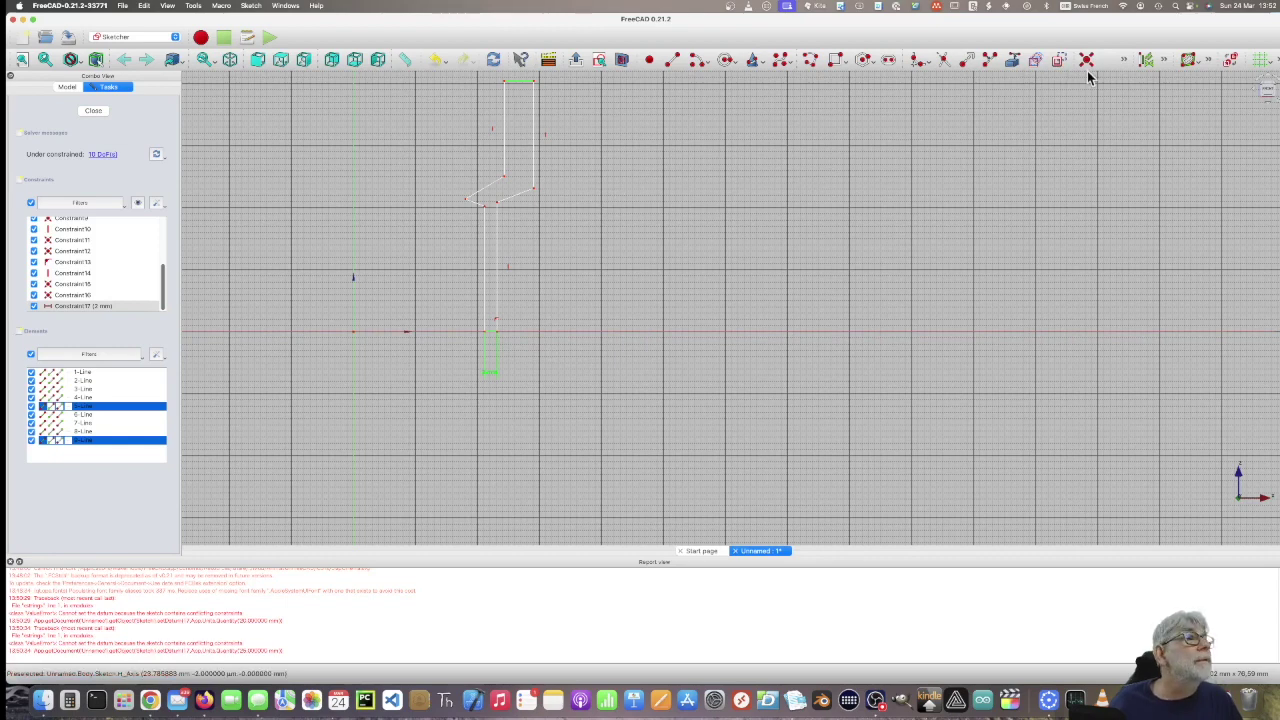
left_click(1126, 60)
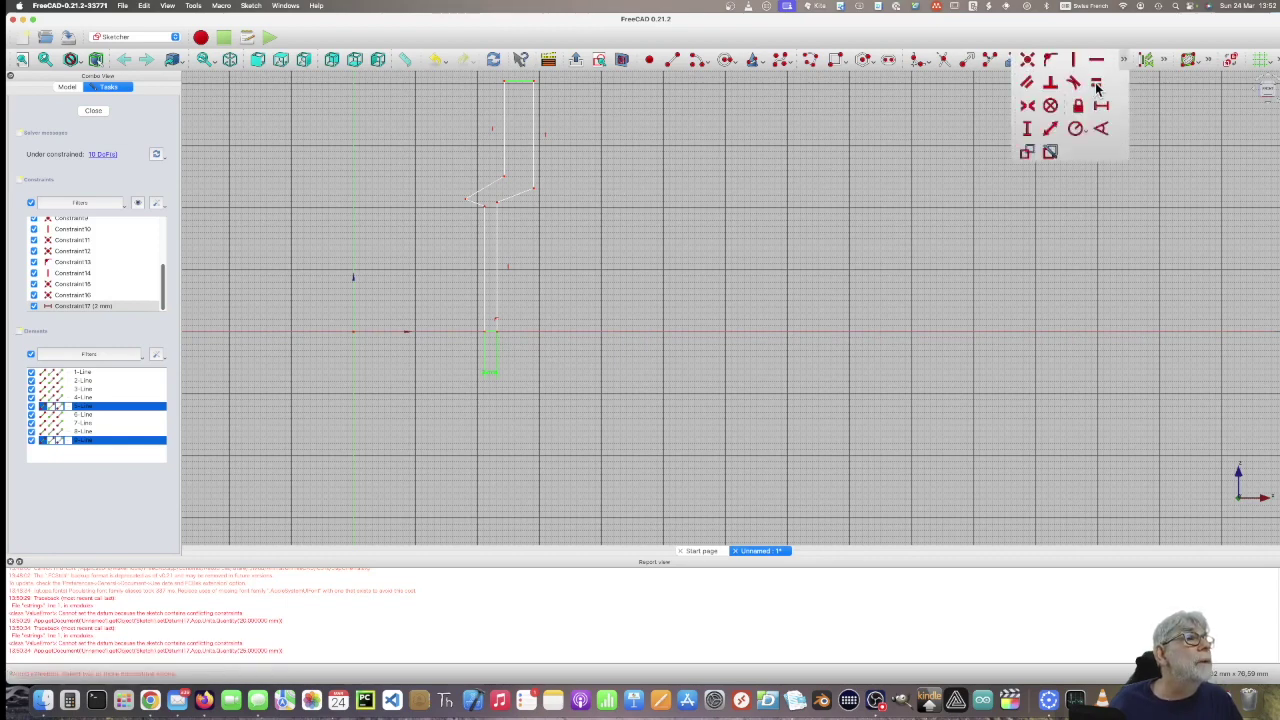
left_click(1097, 88)
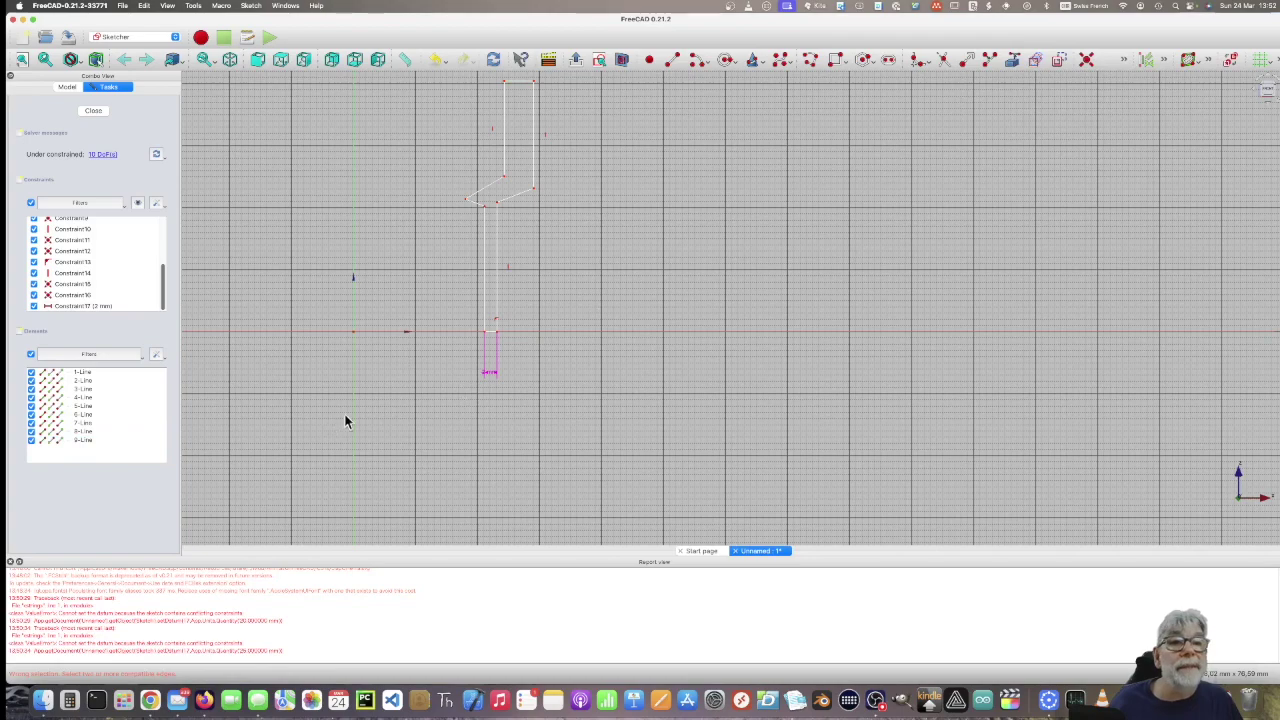
Give the inner vertical edge of the sleeve a 20 mm vertical length.
scroll(523, 335, "up", 2)
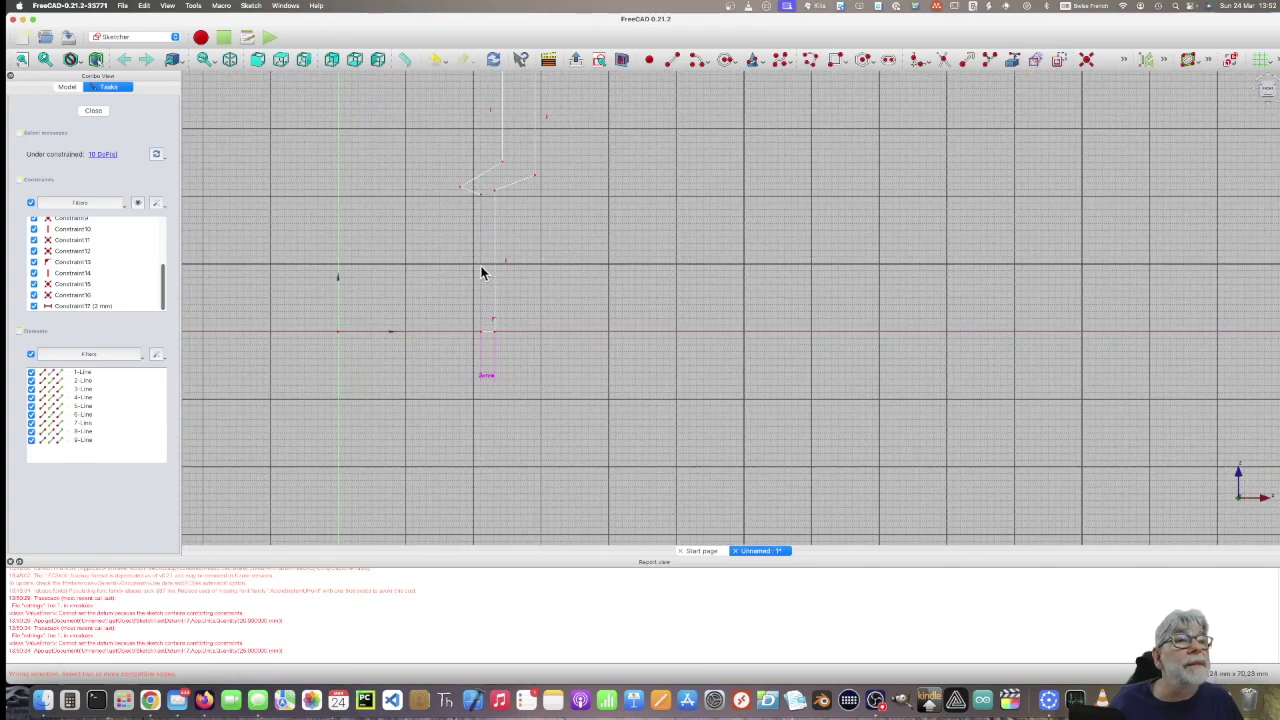
left_click(482, 274)
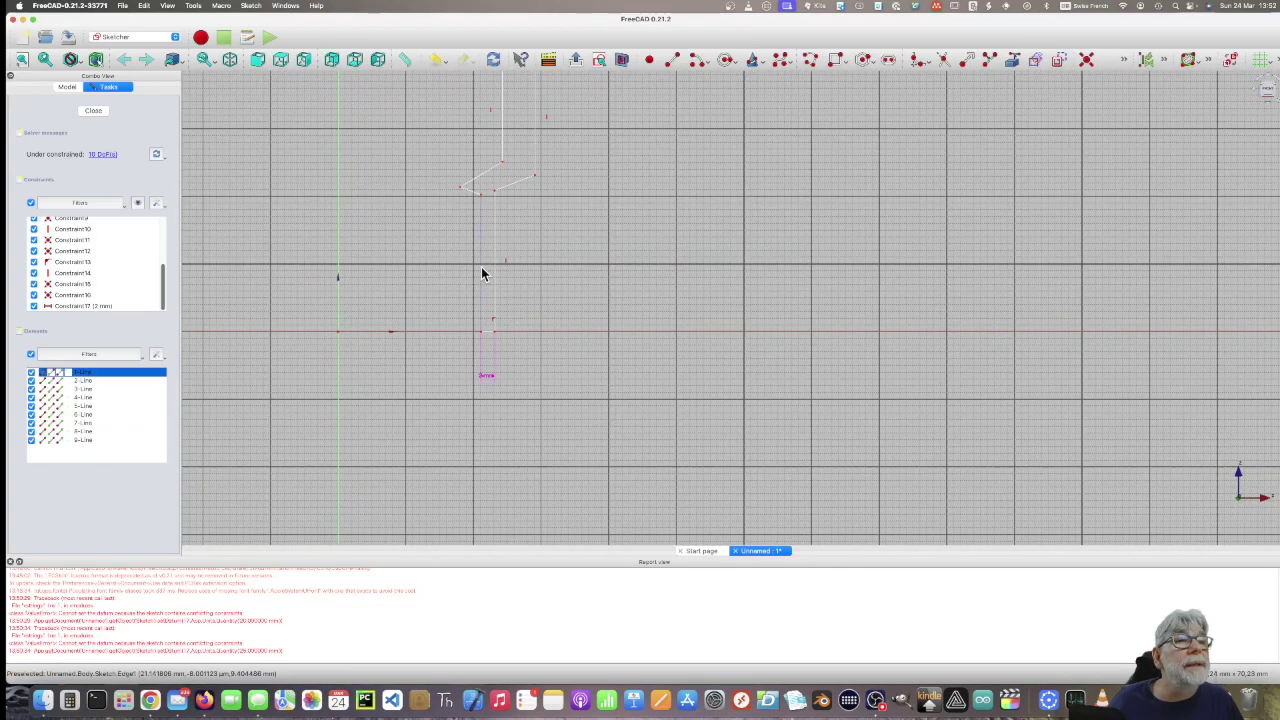
left_click(1123, 60)
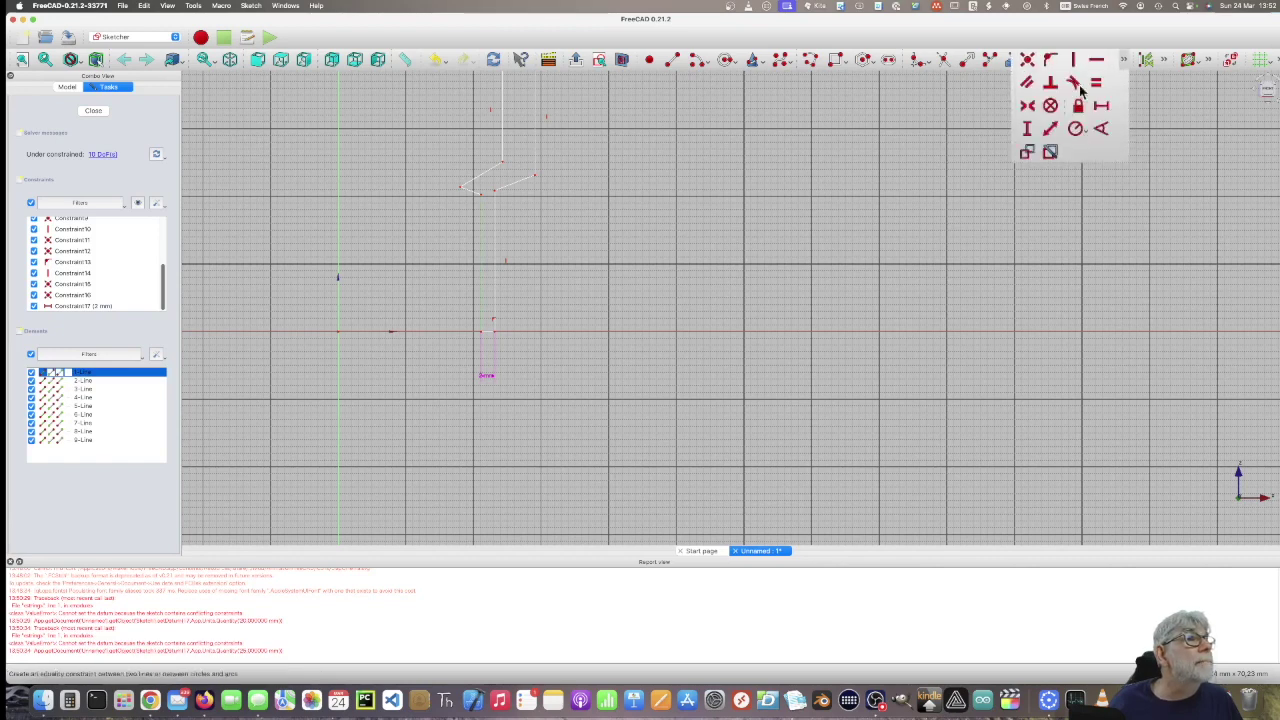
left_click(1025, 129)
type("20")
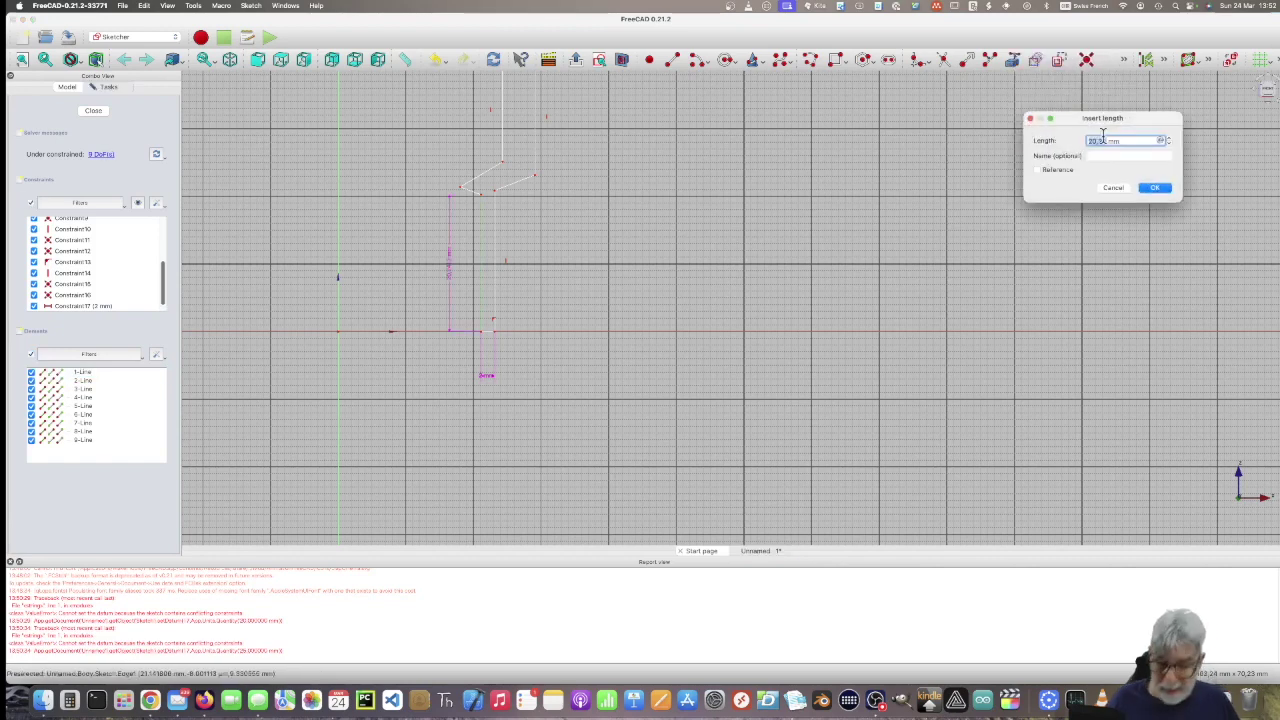
key("Return")
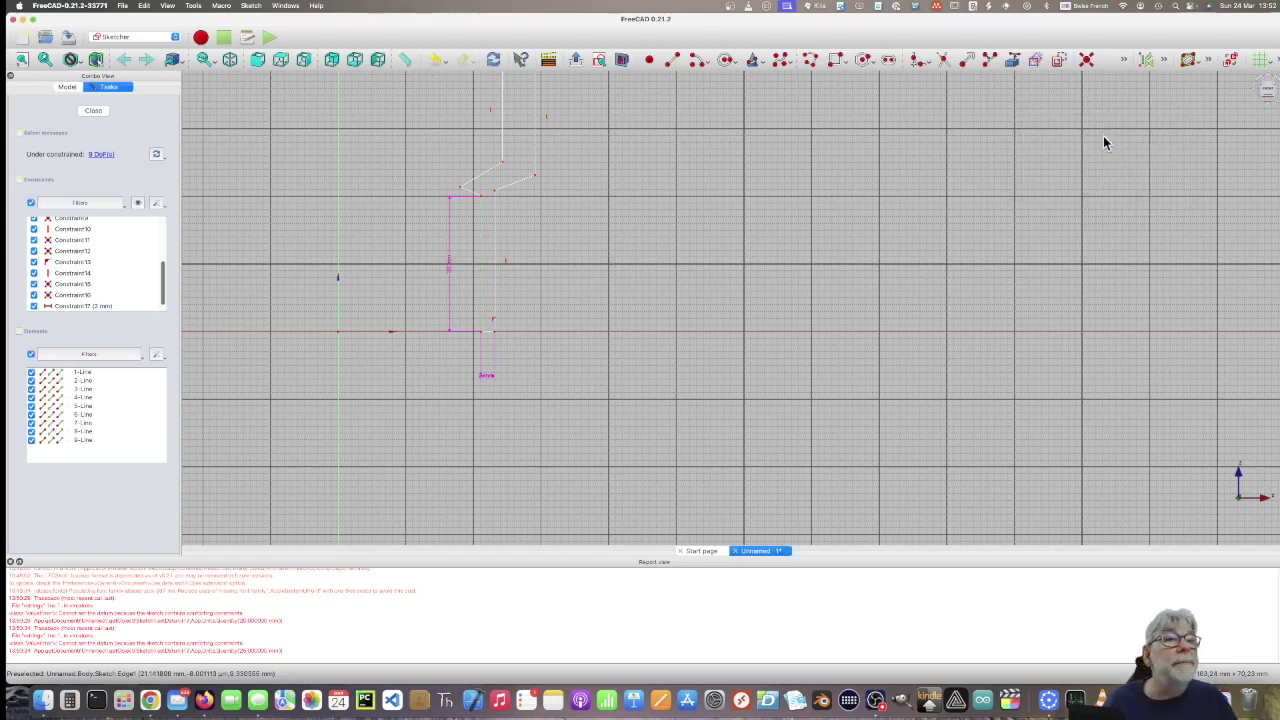
Make lines 1 and 8 equal in length.
left_click(496, 277)
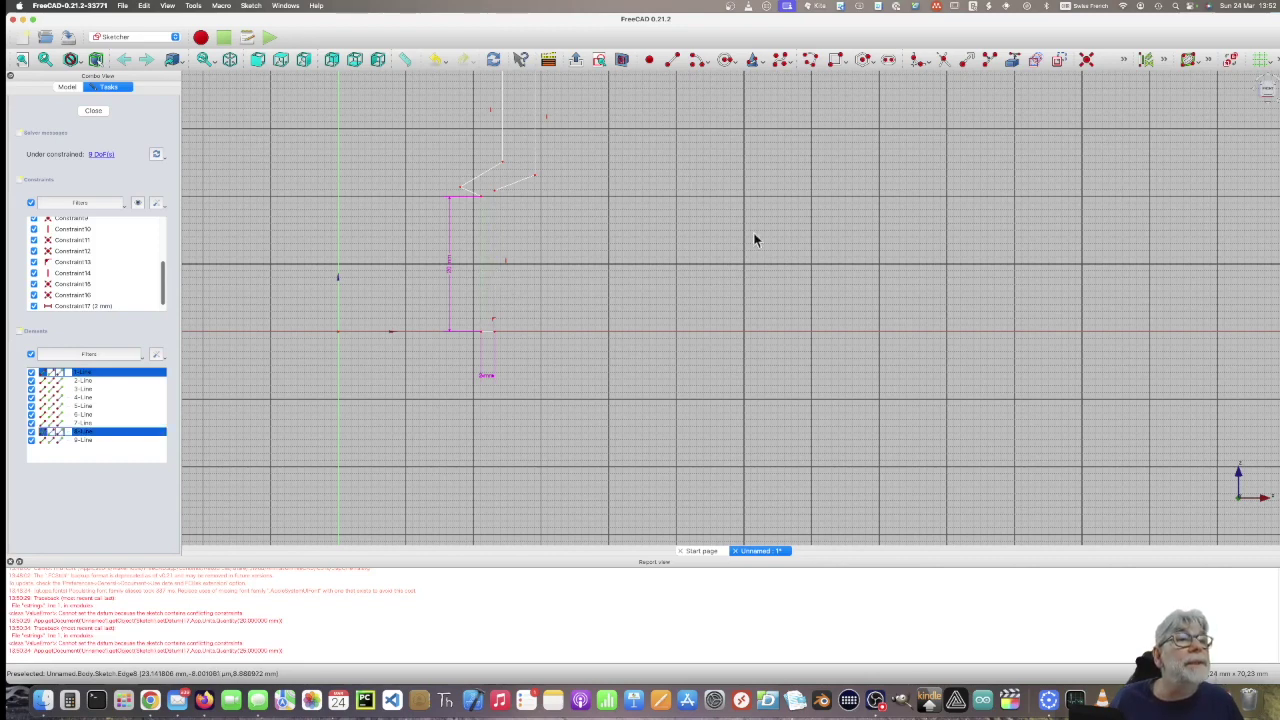
left_click(1122, 60)
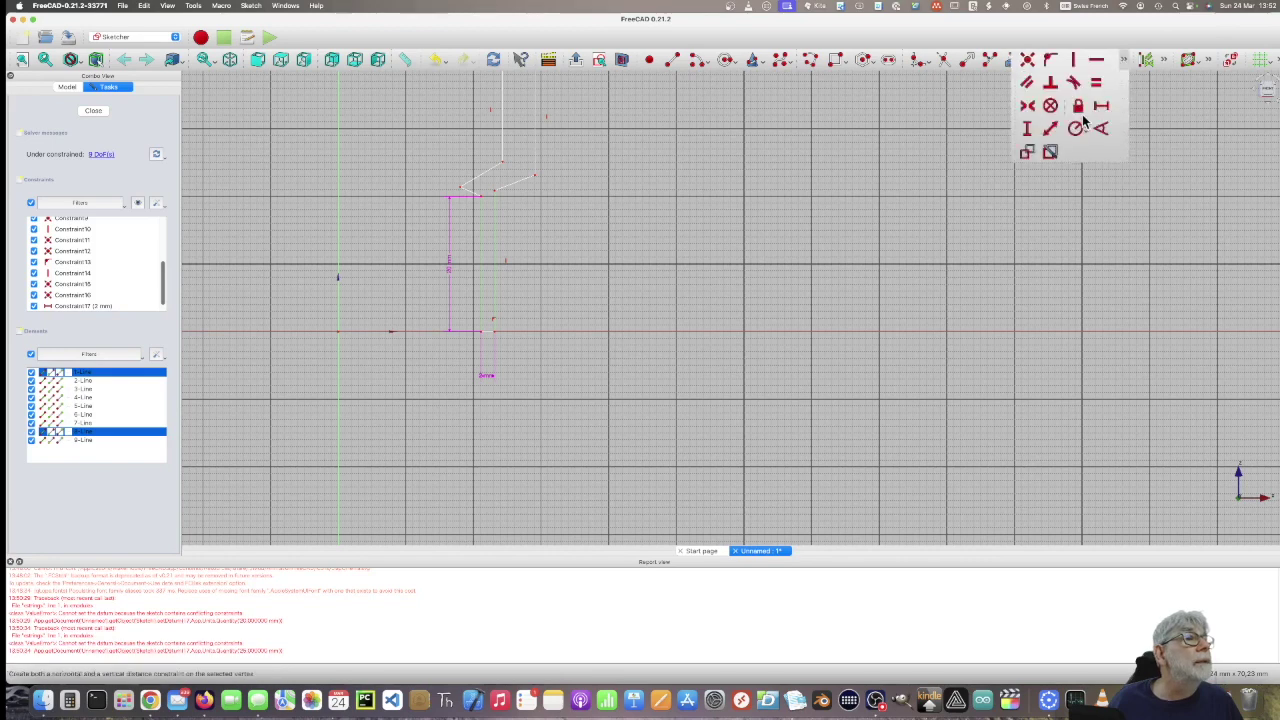
left_click(1096, 88)
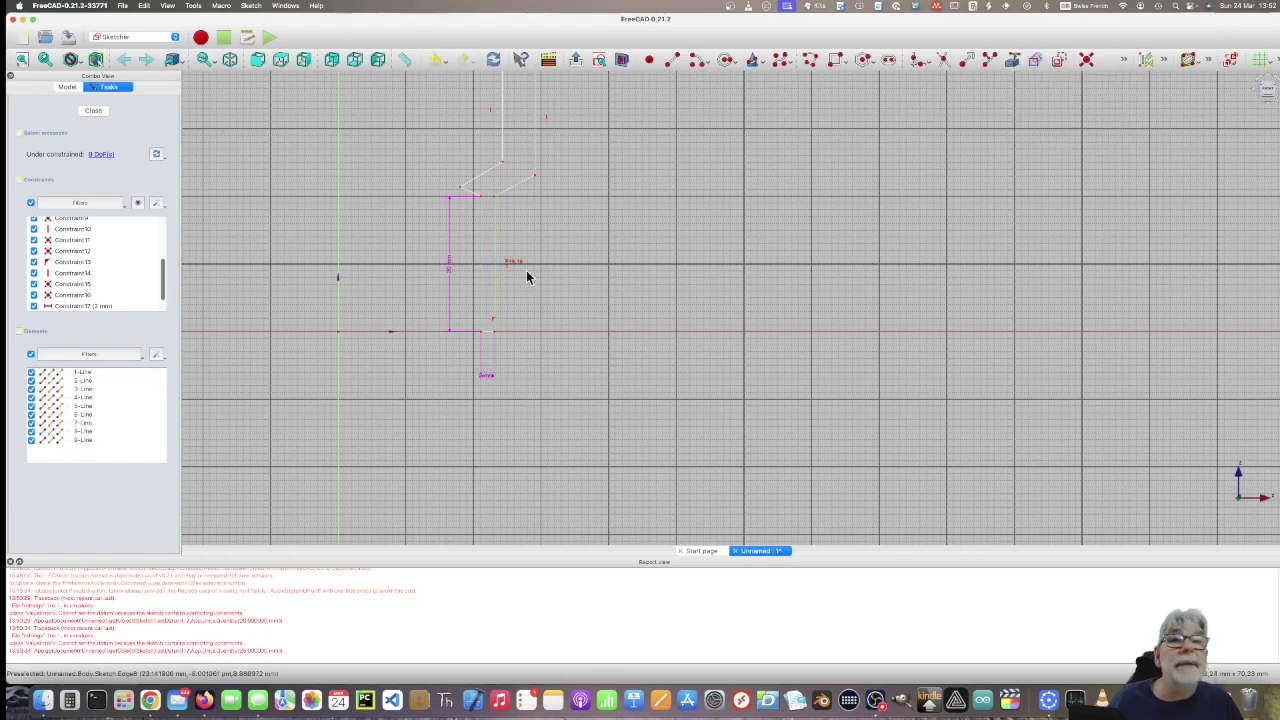
scroll(164, 278, "down", 2)
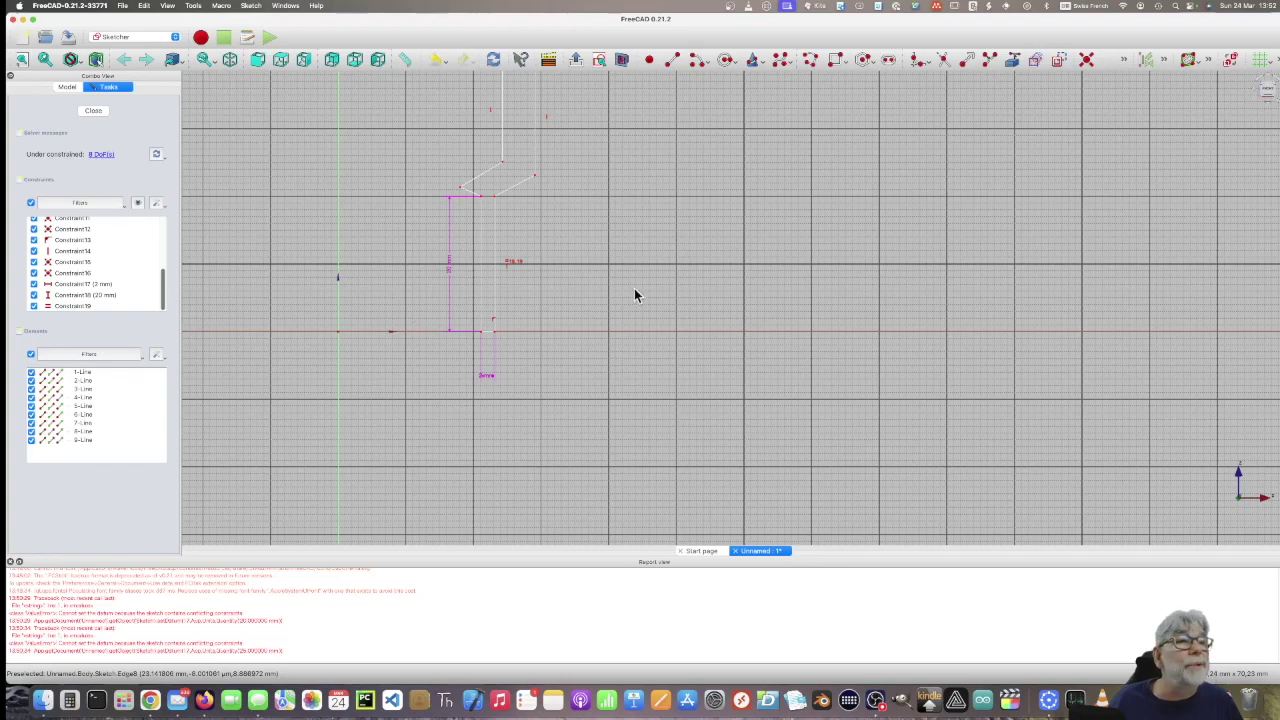
scroll(628, 327, "up", 1)
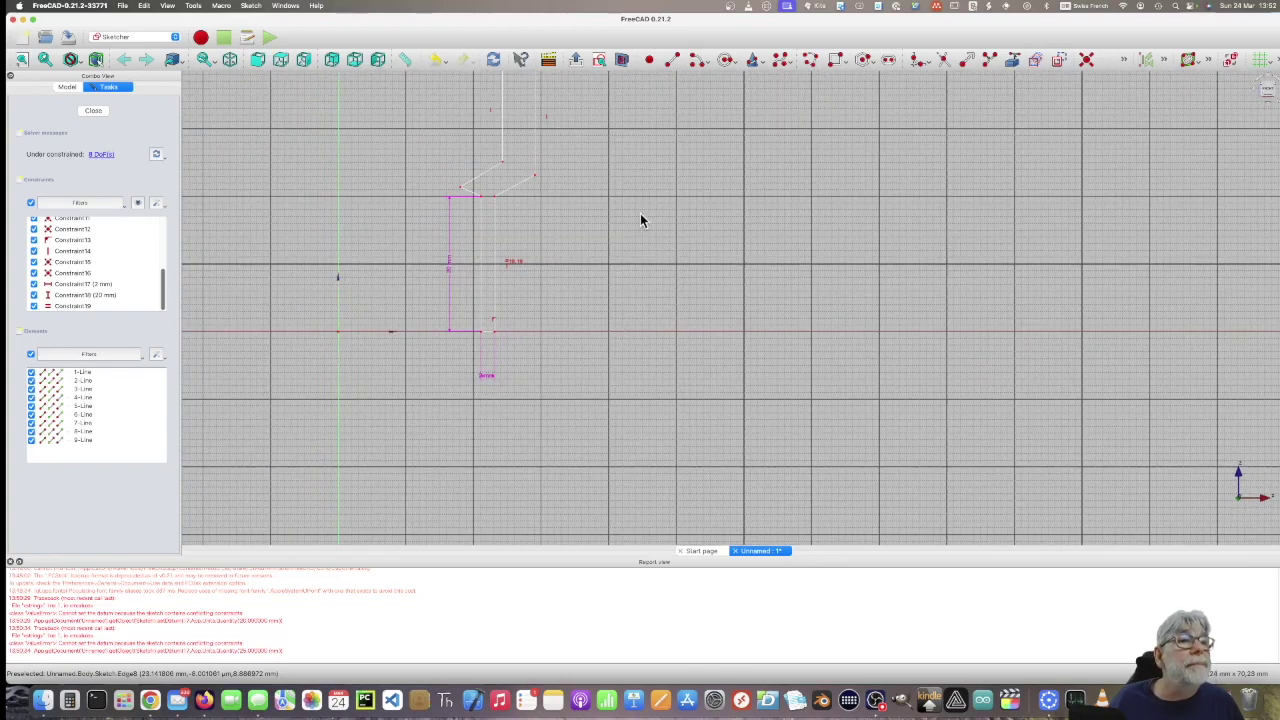
scroll(640, 220, "down", 2)
scroll(639, 250, "down", 2)
scroll(638, 262, "up", 3)
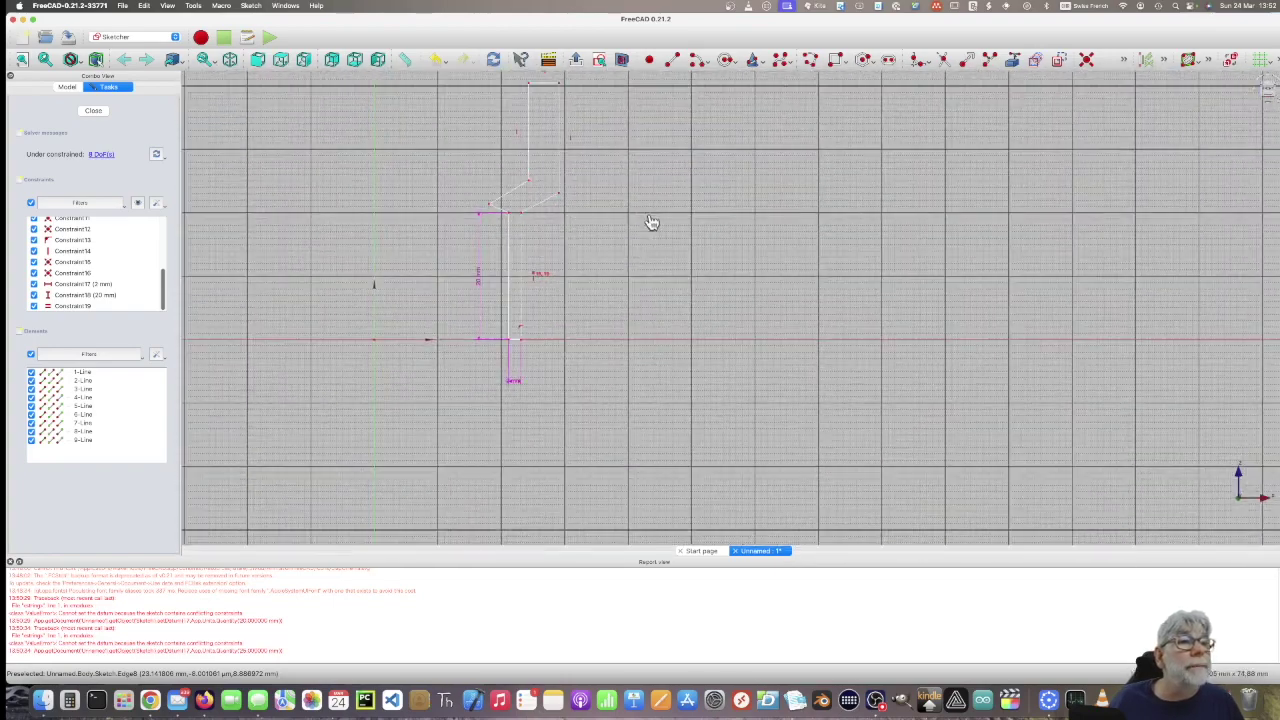
scroll(610, 300, "up", 2)
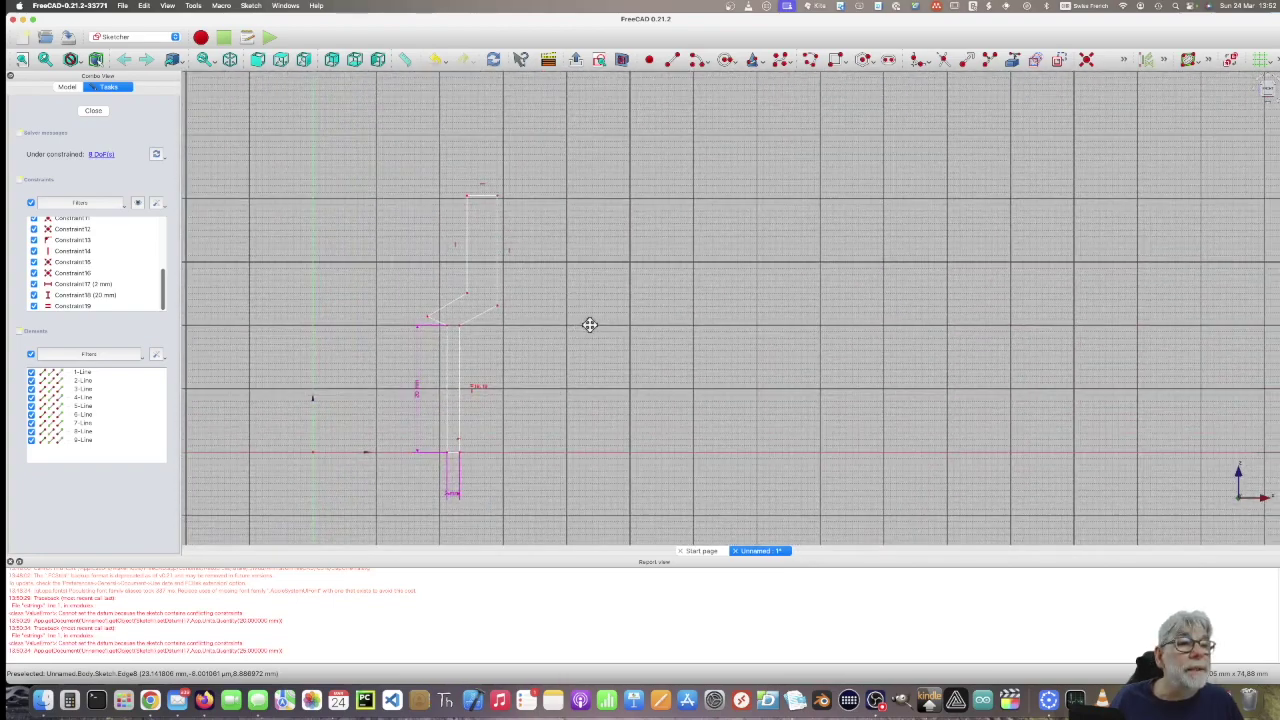
scroll(590, 325, "up", 1)
scroll(590, 328, "up", 1)
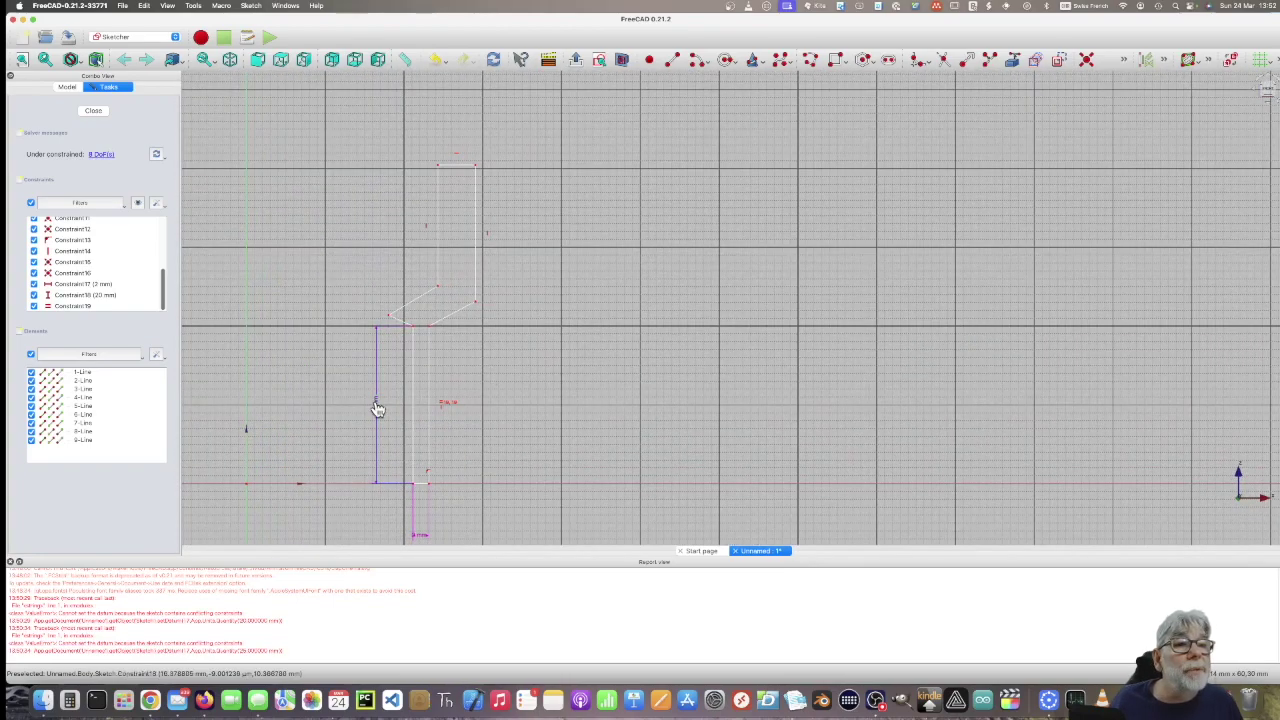
Dimension the vertical length of 6-Line, then drag it right and raise the top edge.
left_click_drag(377, 408, 520, 408)
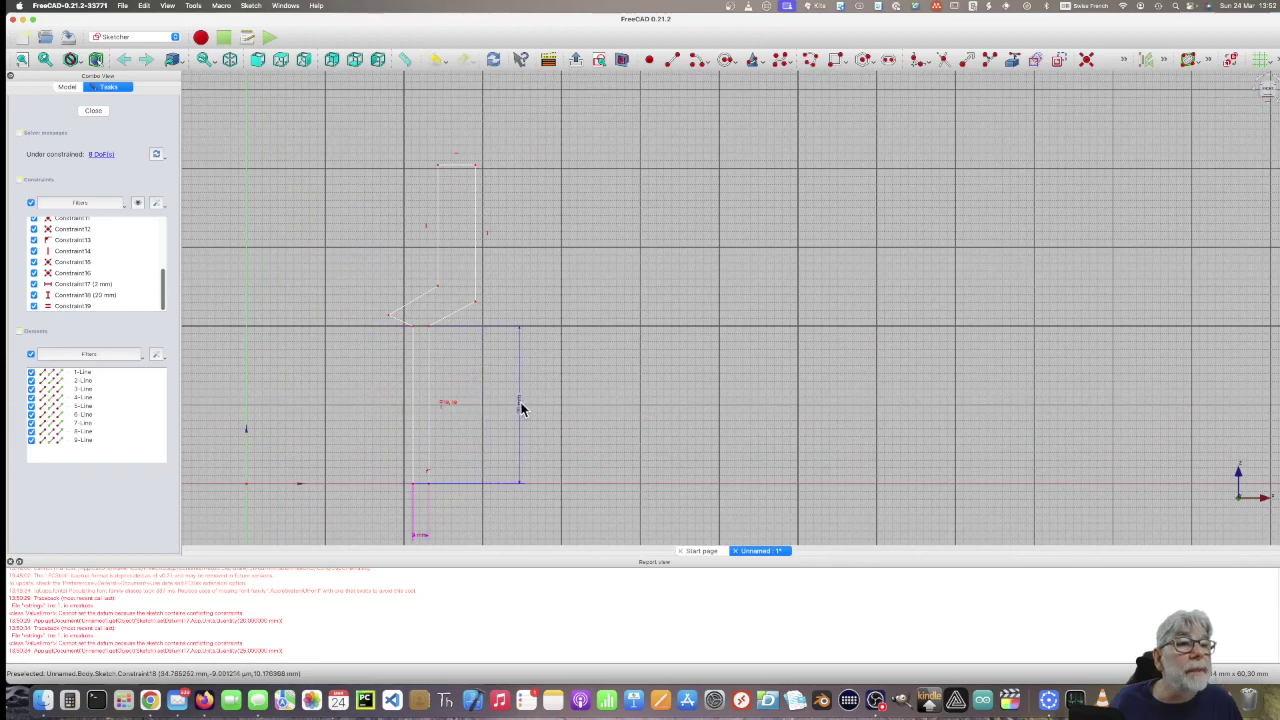
left_click(477, 257)
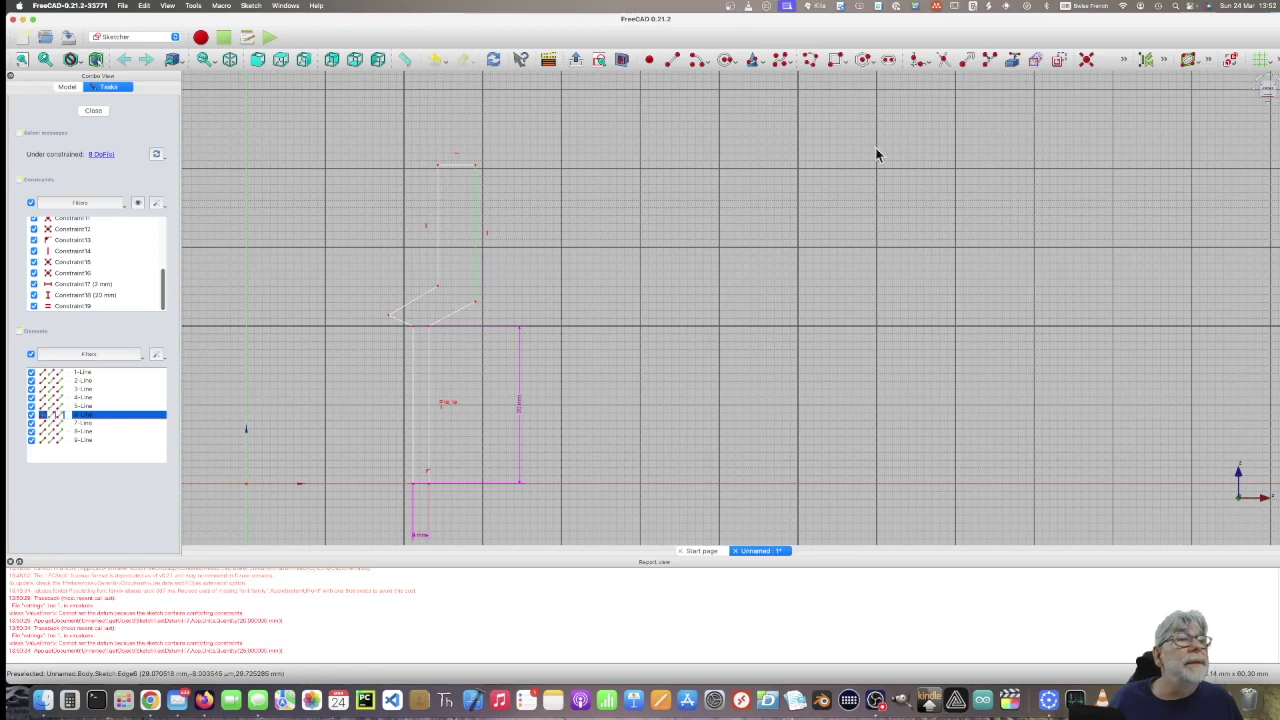
left_click(1125, 61)
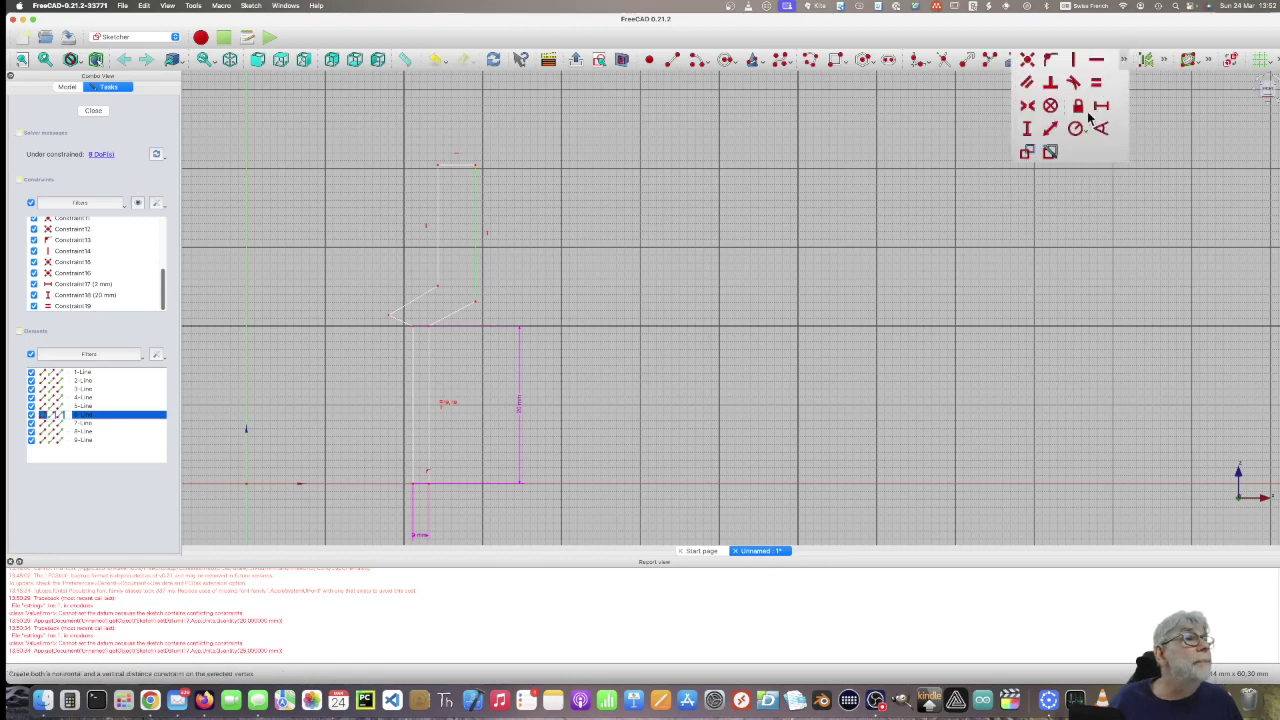
left_click(1026, 130)
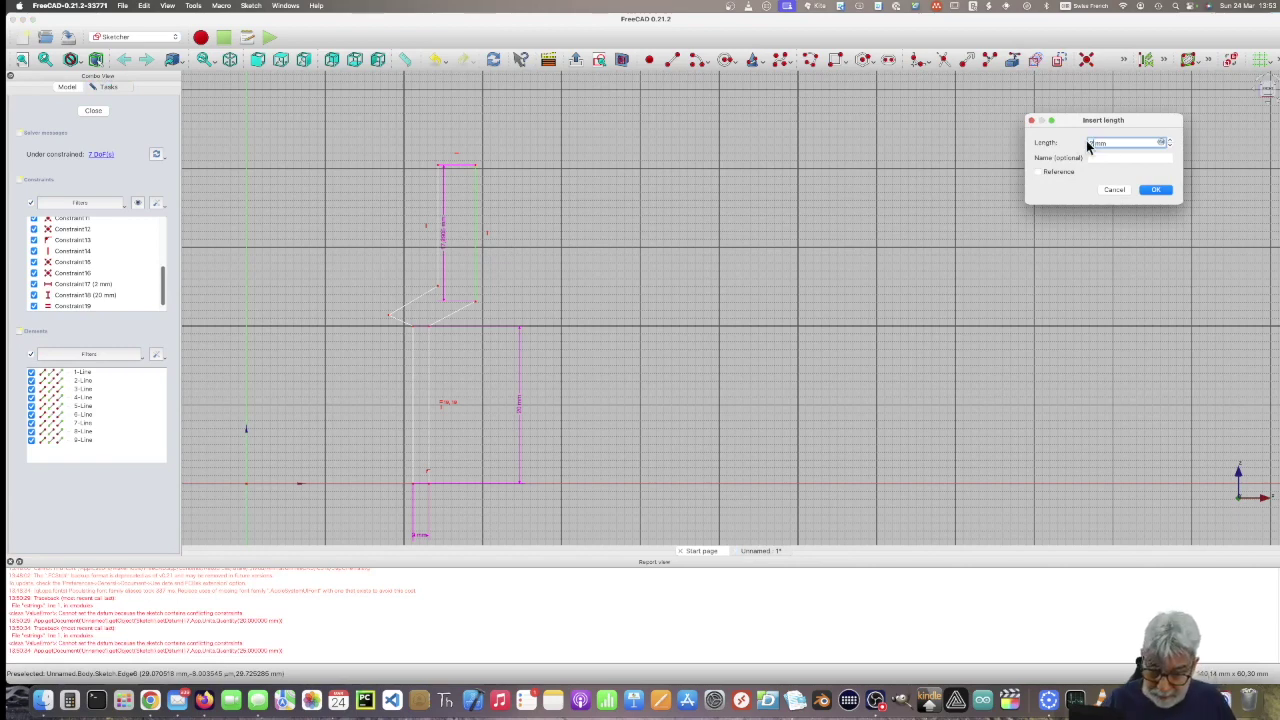
key("Return")
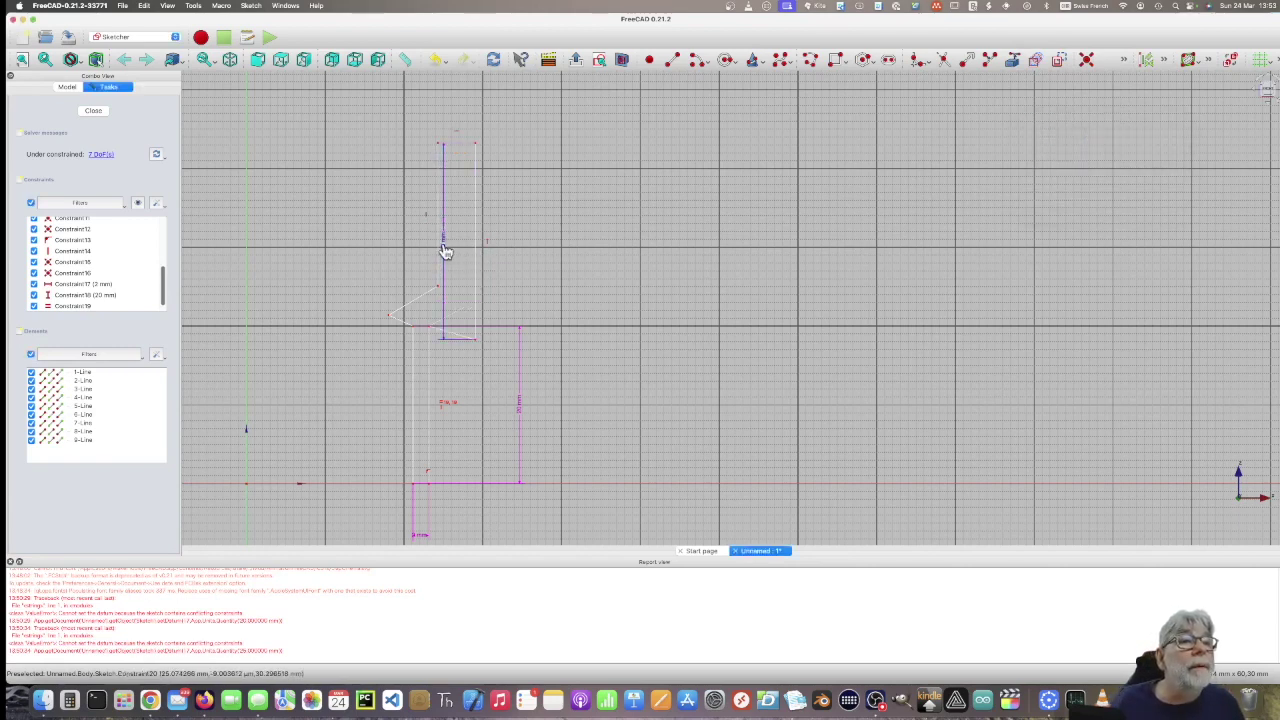
left_click_drag(445, 251, 574, 253)
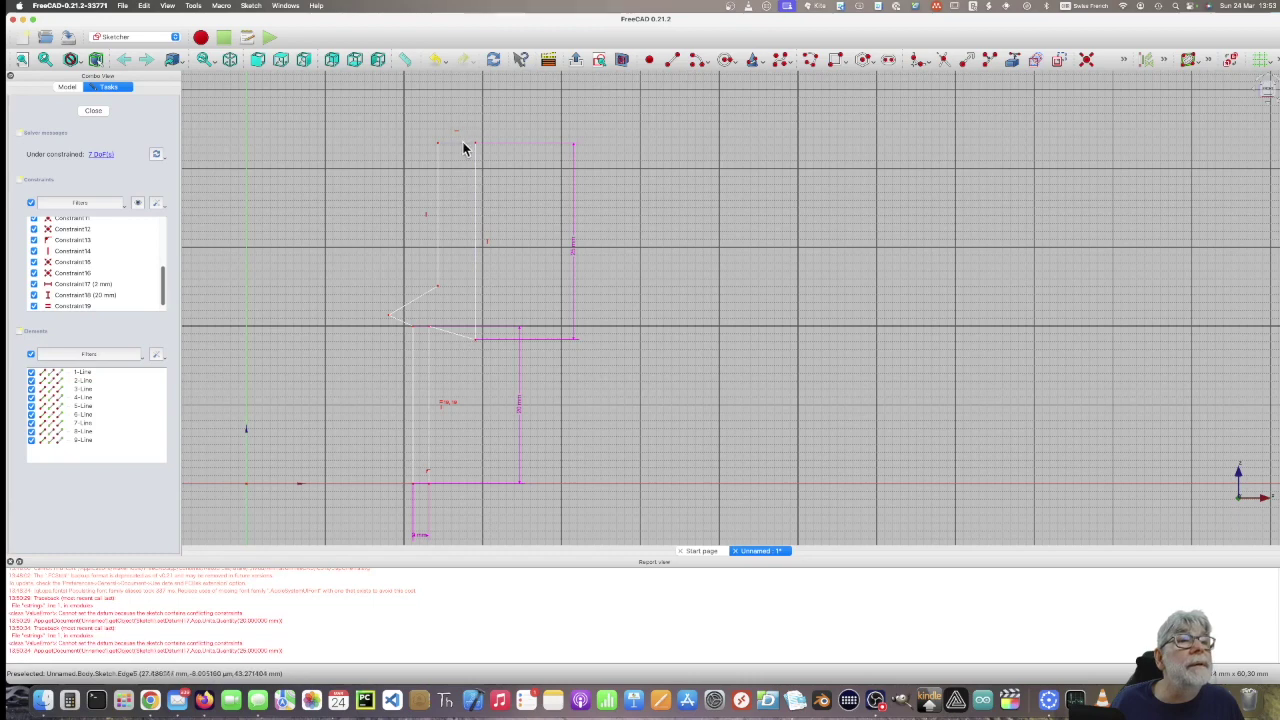
mouse_move(463, 144)
left_mouse_down()
mouse_move(462, 117)
mouse_move(449, 117)
left_mouse_up()
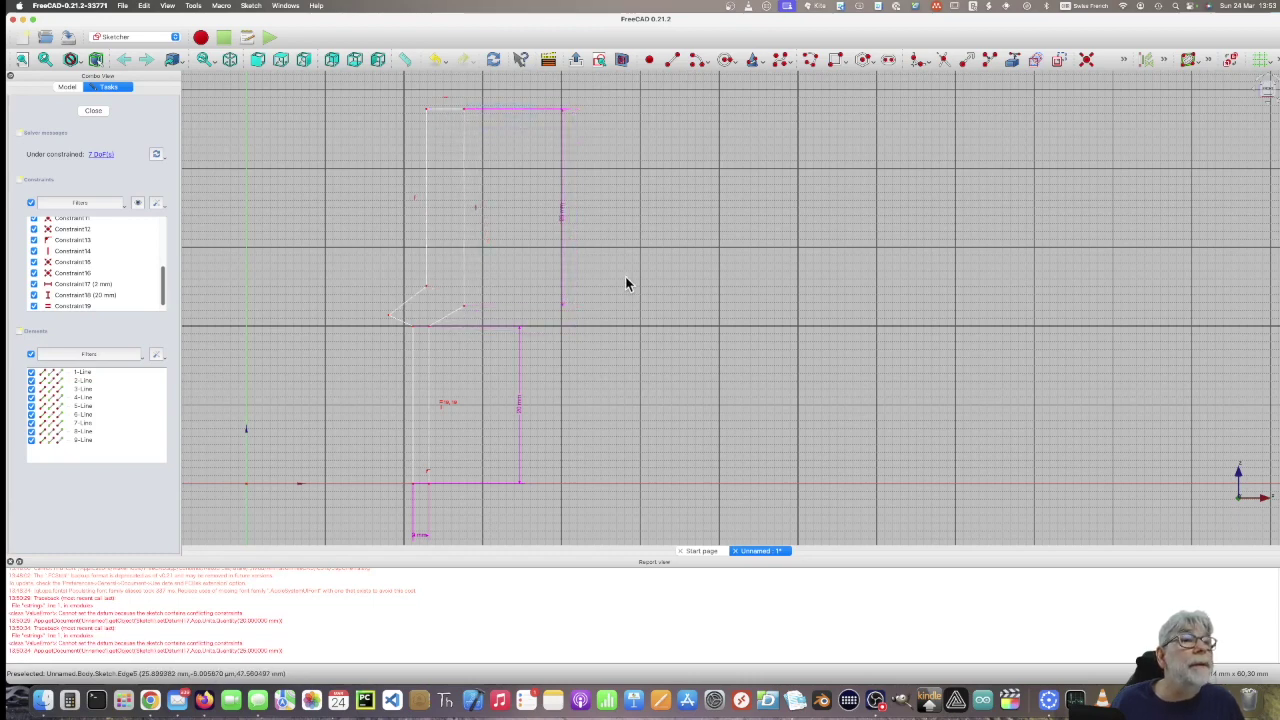
Make 4-Line equal in length to its partner line.
left_click(427, 225)
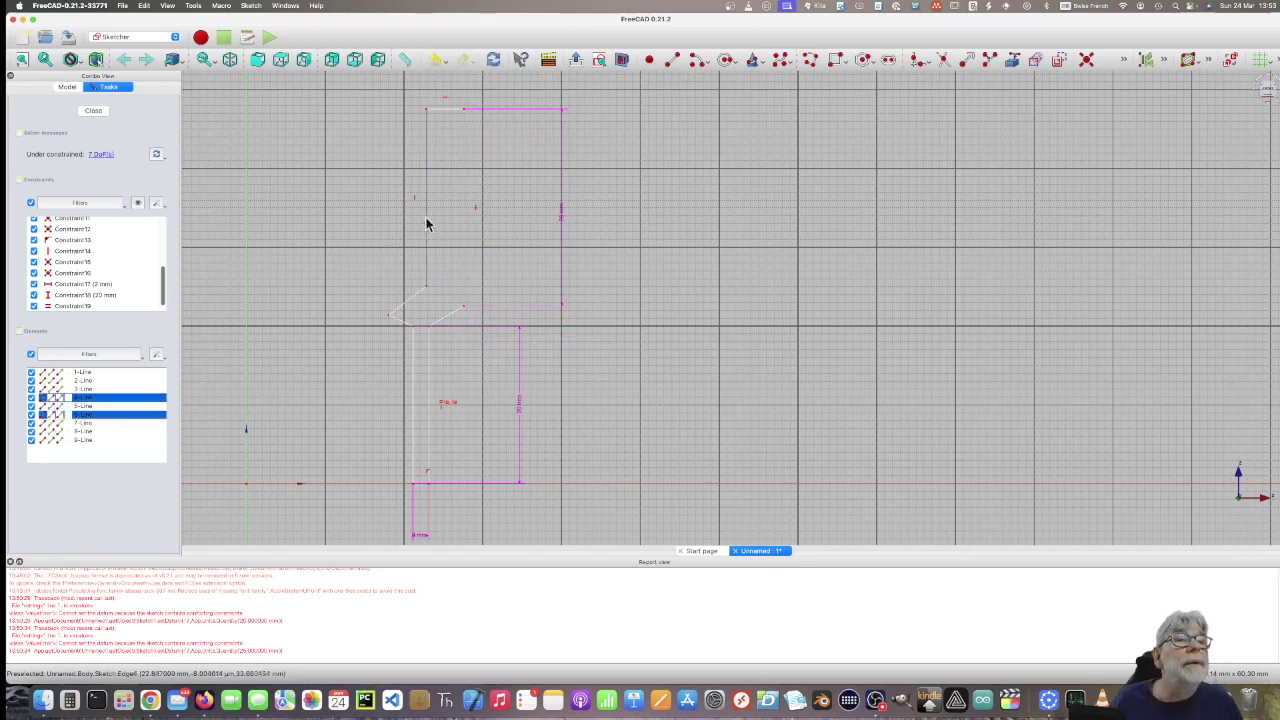
left_click(1122, 62)
left_click(1096, 82)
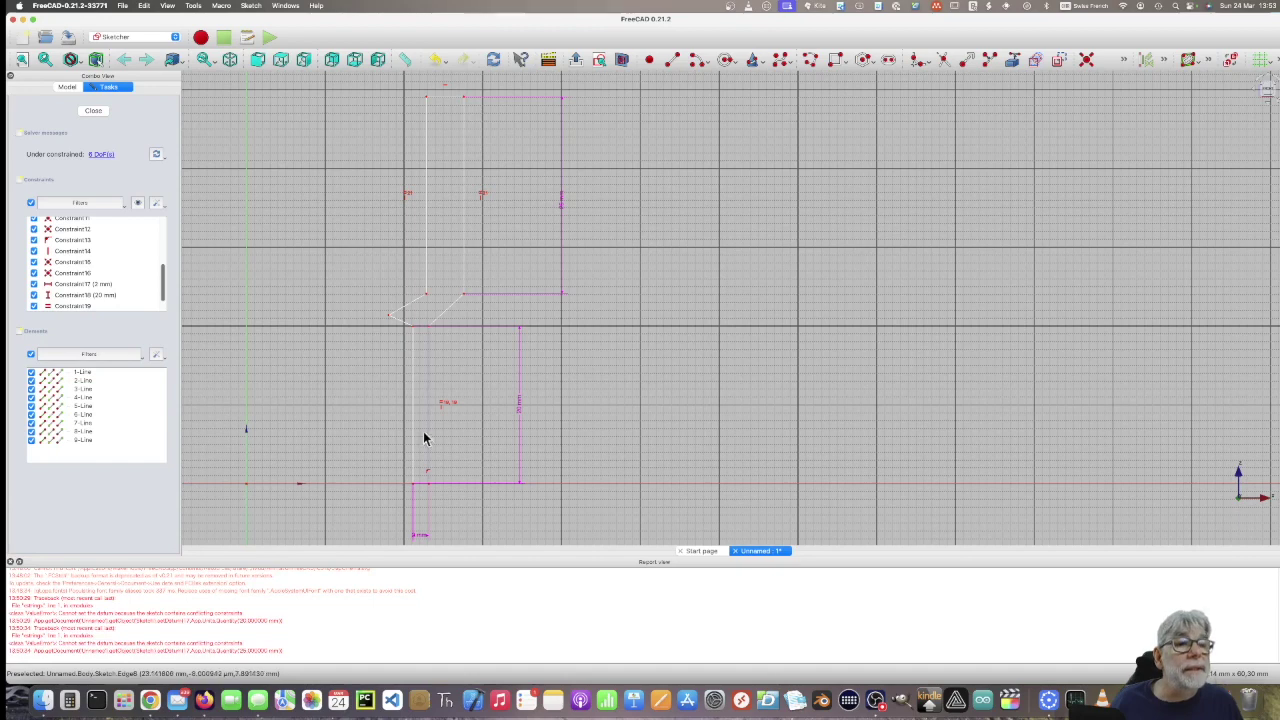
Make 9-Line and the top edge 5-Line equal in length.
left_click(421, 489)
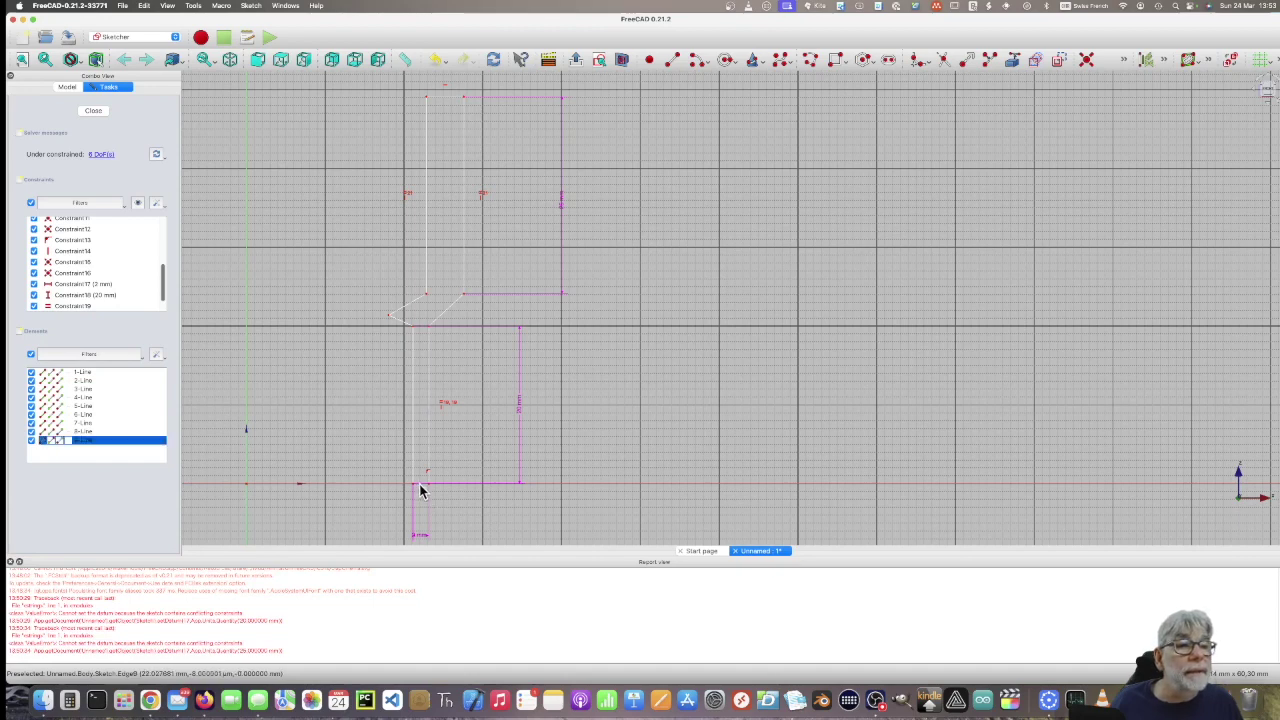
left_click(445, 104)
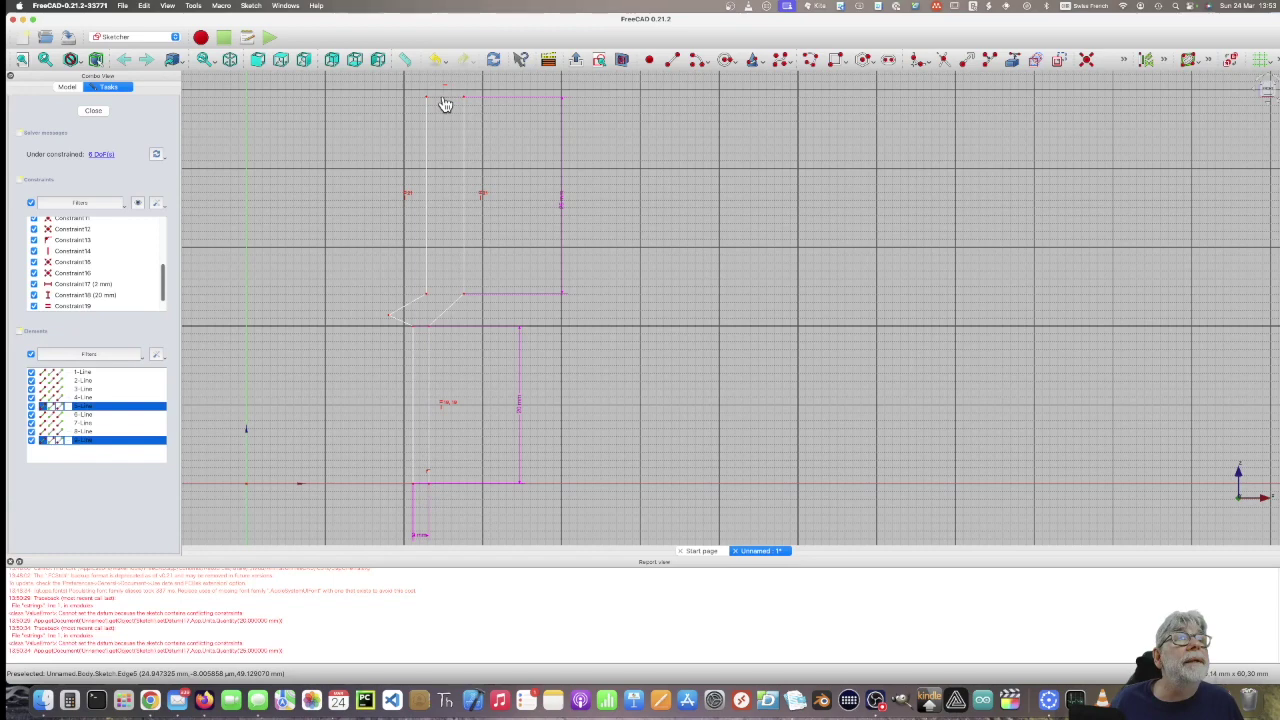
left_click(1122, 62)
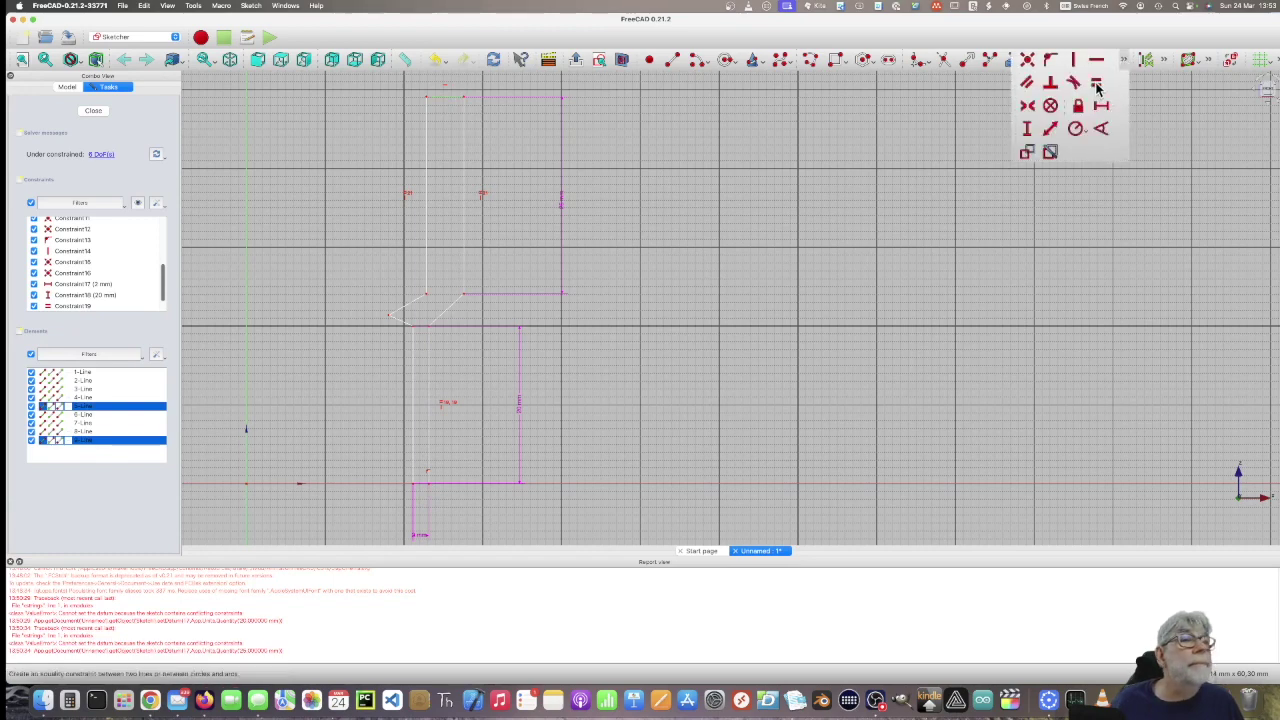
left_click(1097, 87)
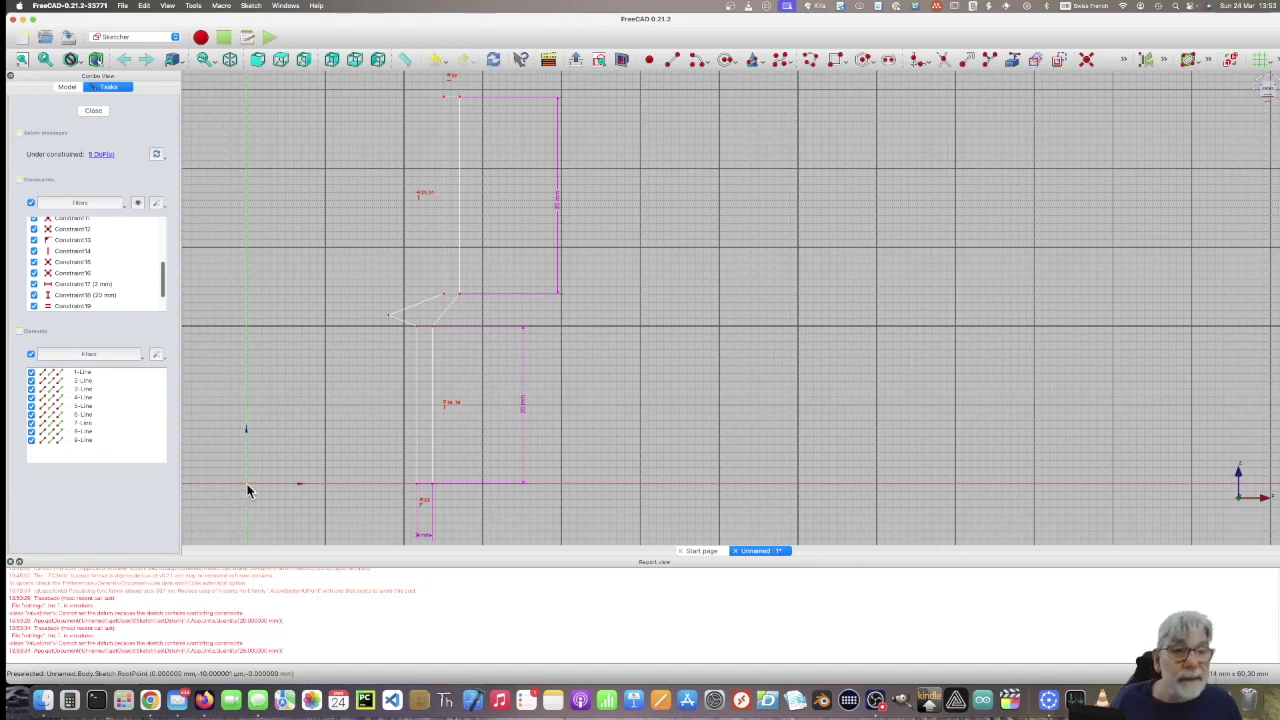
Set the lower corner point's horizontal distance from the axis to 5 mm.
left_click(420, 492)
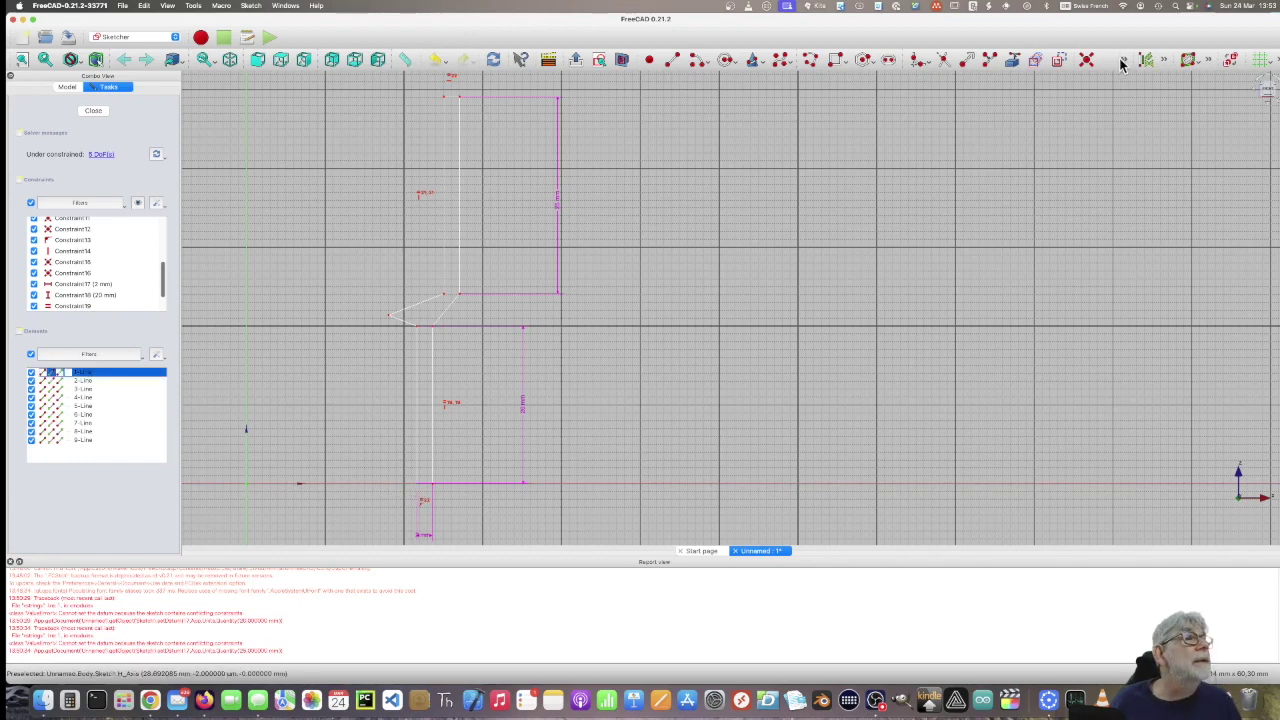
left_click(1150, 63)
left_click(1100, 107)
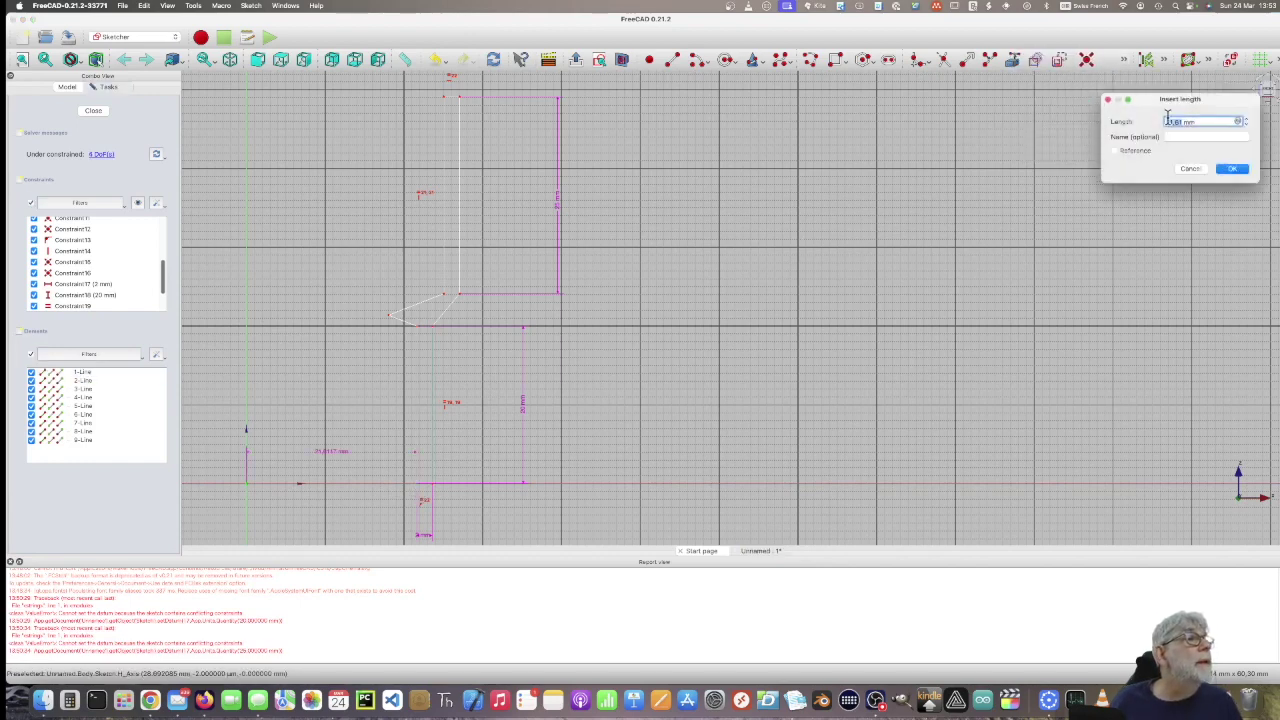
type("5")
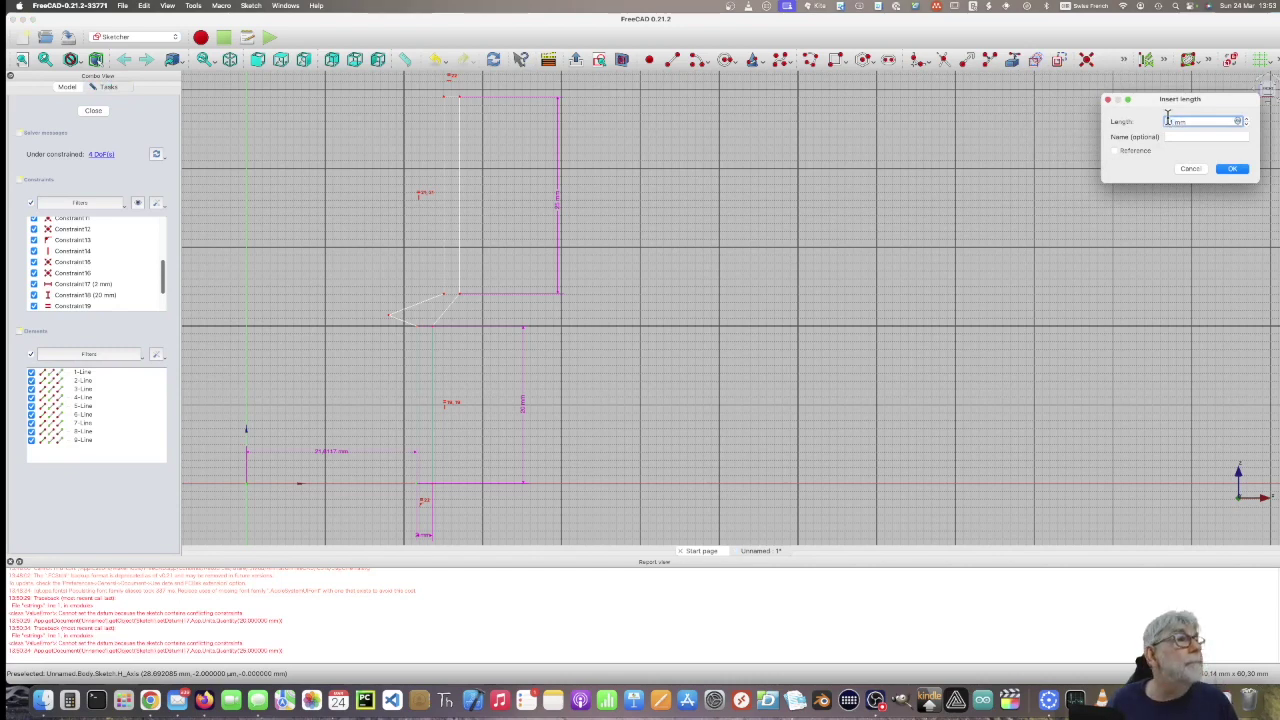
key("Return")
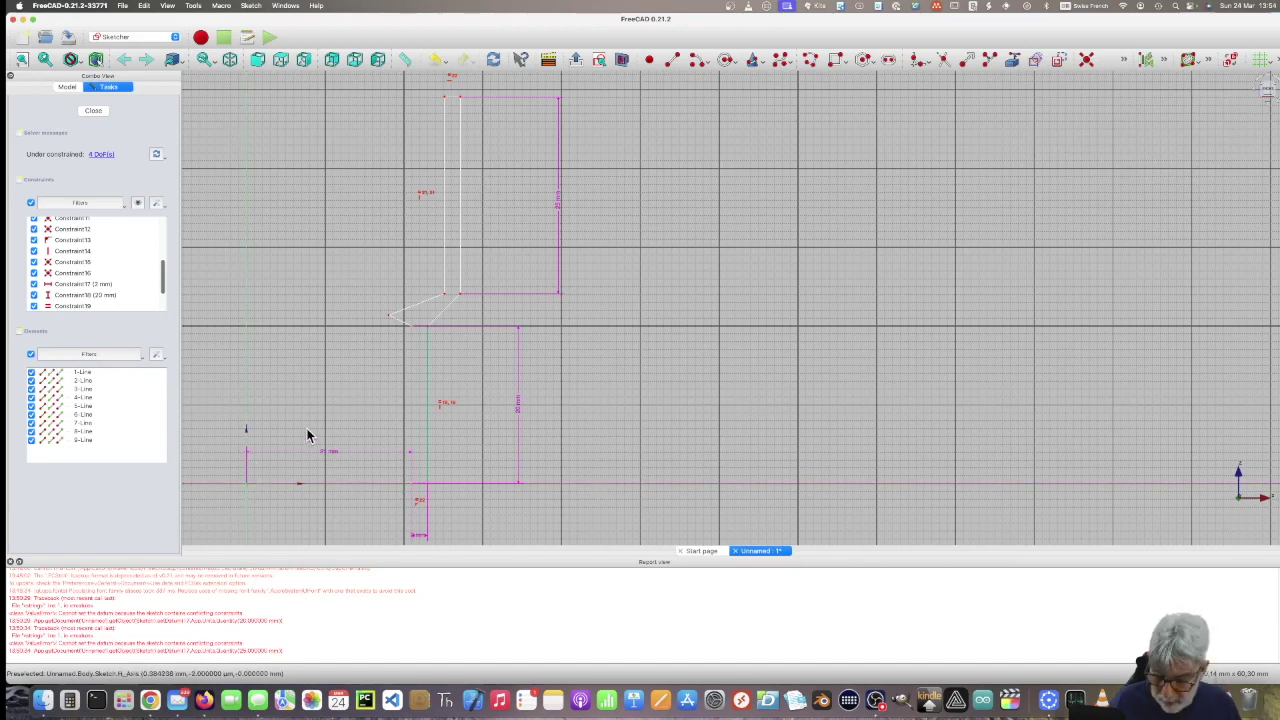
Give line 5 a 2 mm length and move the 21 mm dimension label lower.
left_click(462, 104)
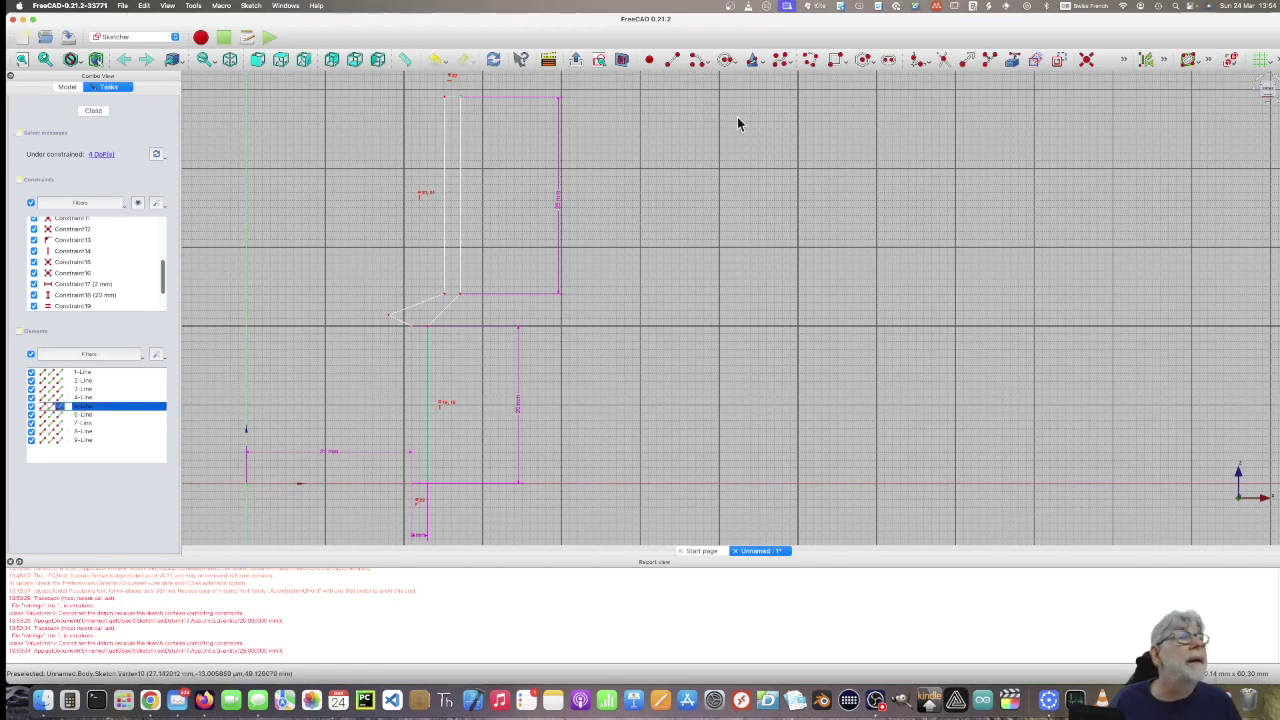
left_click(1125, 60)
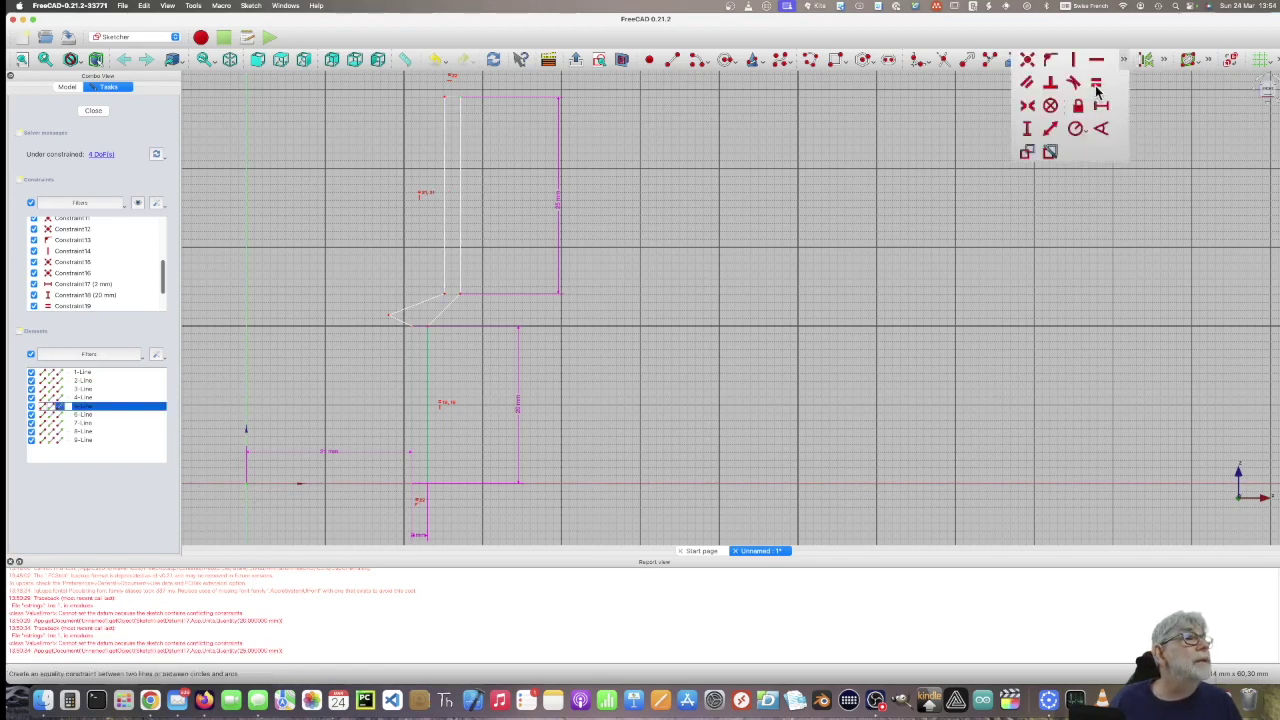
left_click(1097, 88)
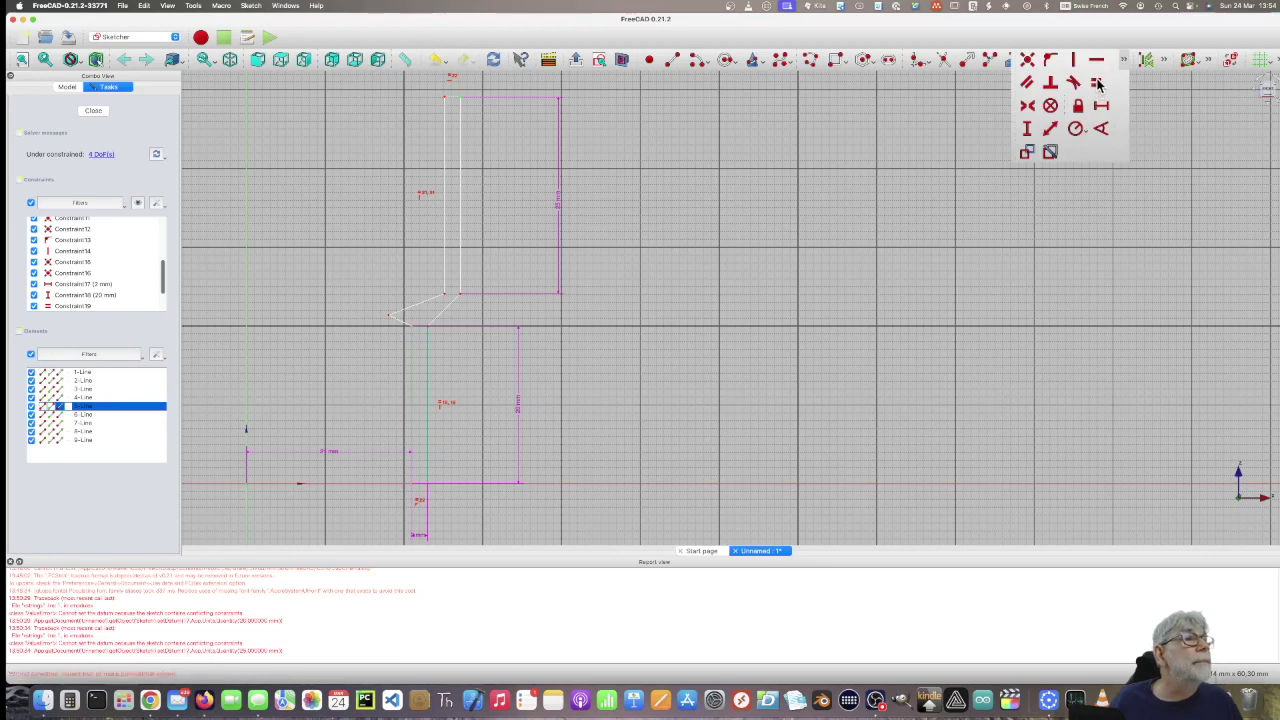
left_click(1100, 110)
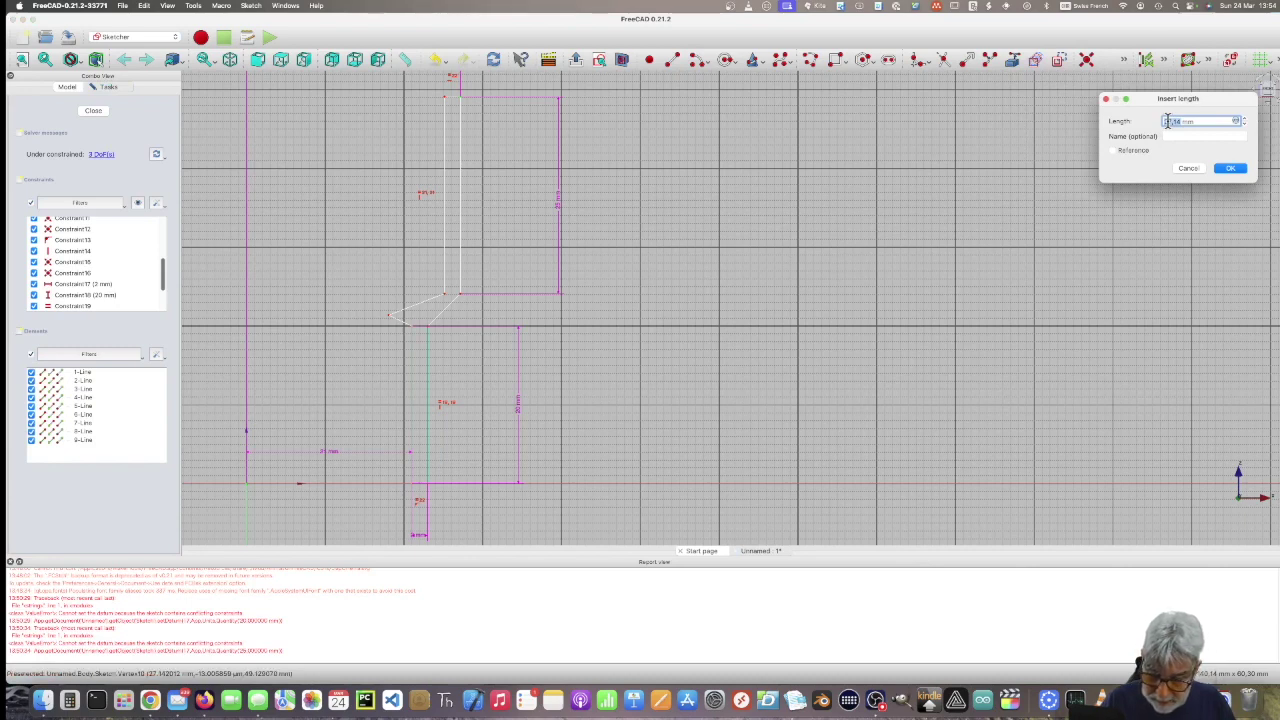
type("2")
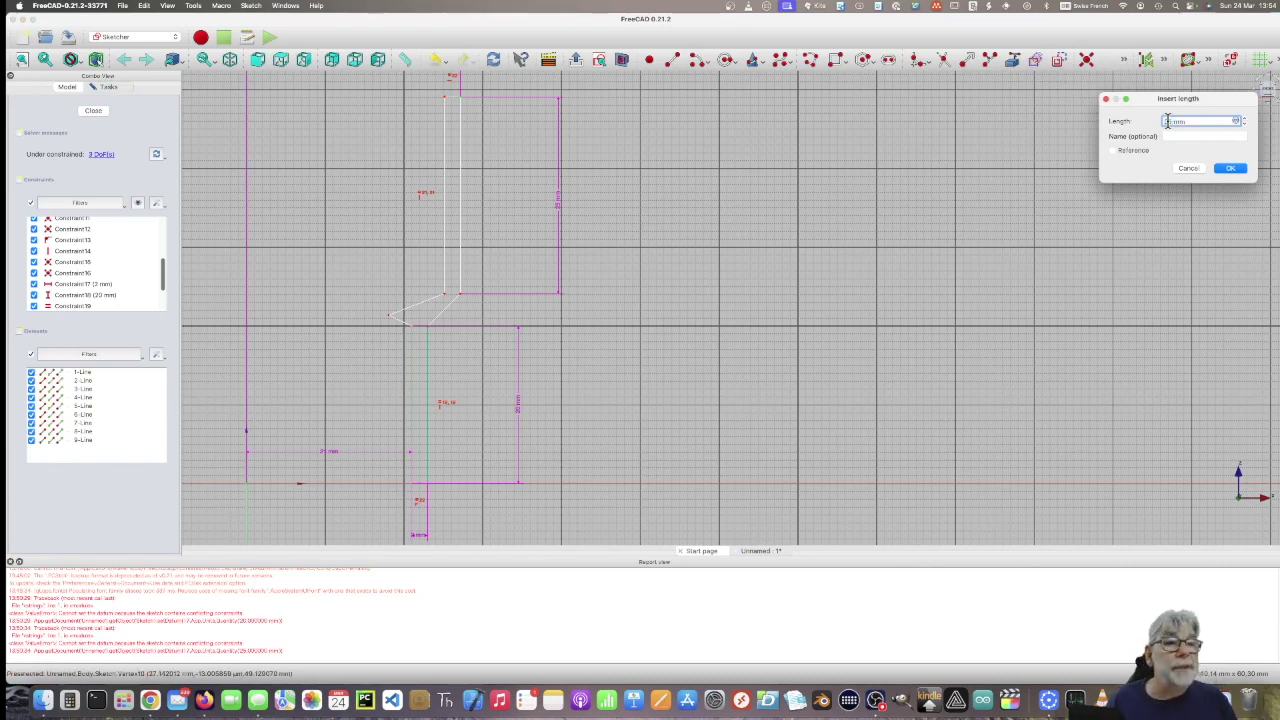
key("Return")
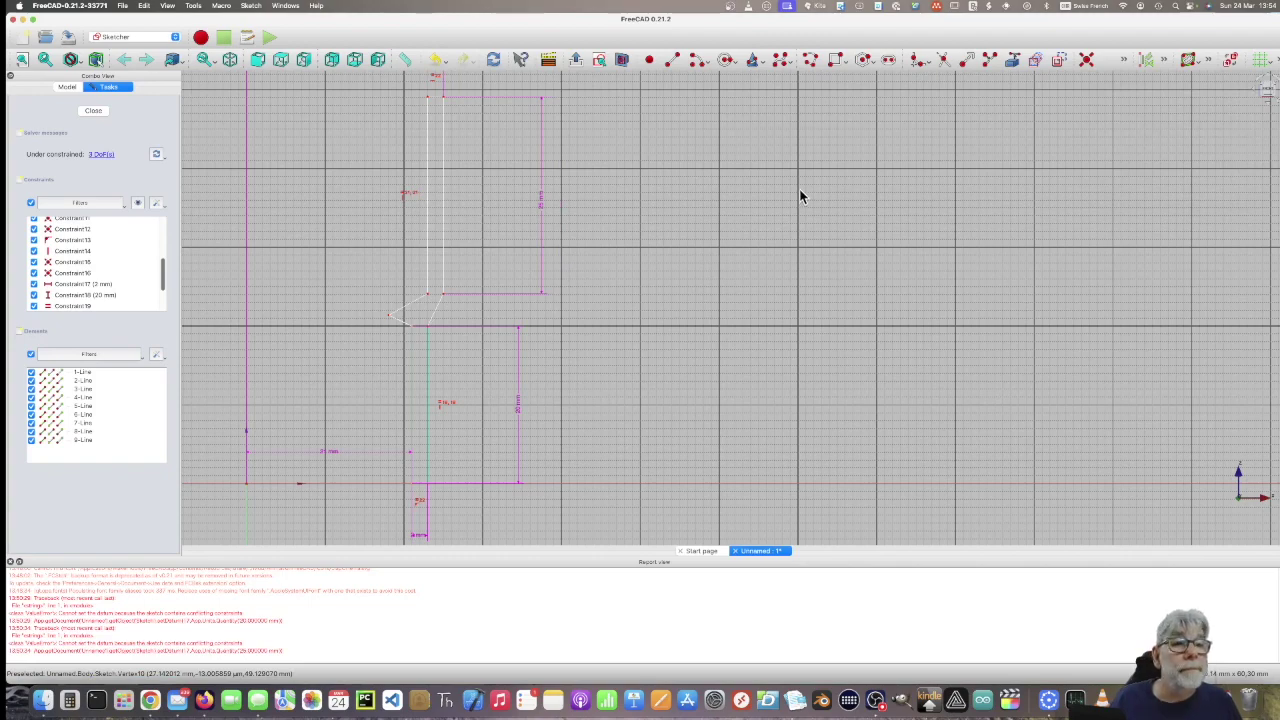
scroll(800, 196, "down", 2)
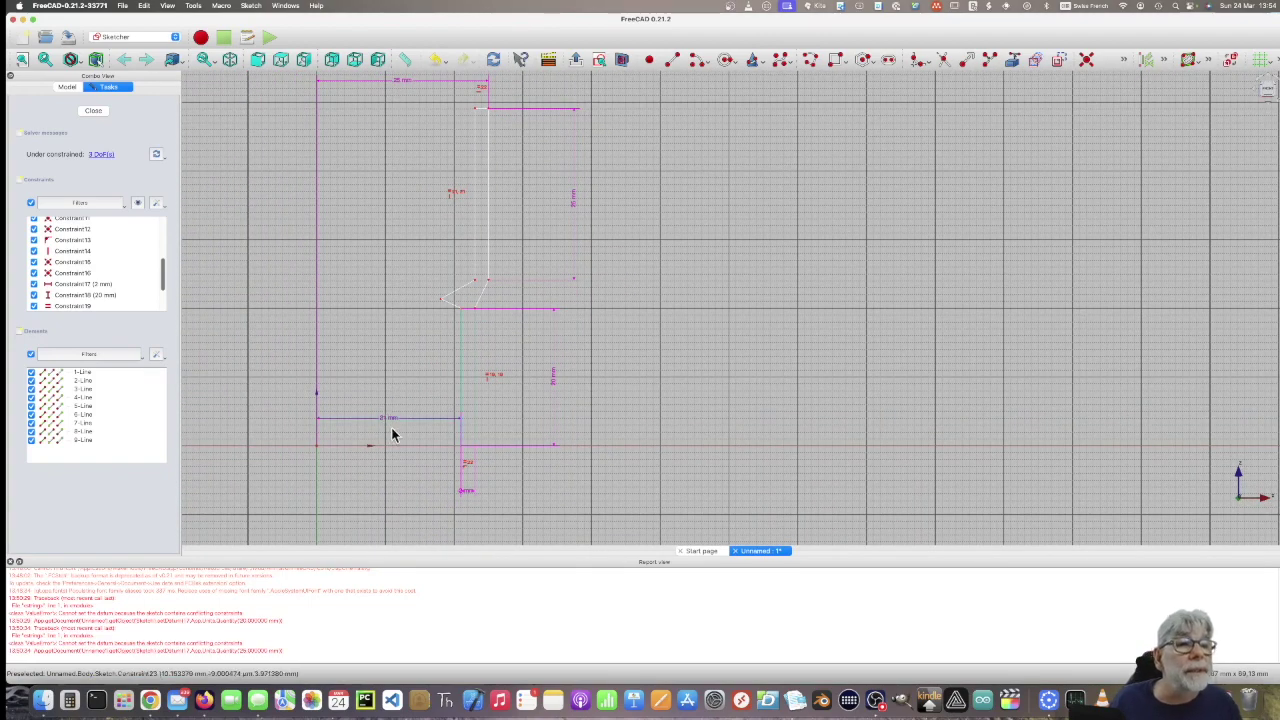
left_click_drag(391, 423, 390, 474)
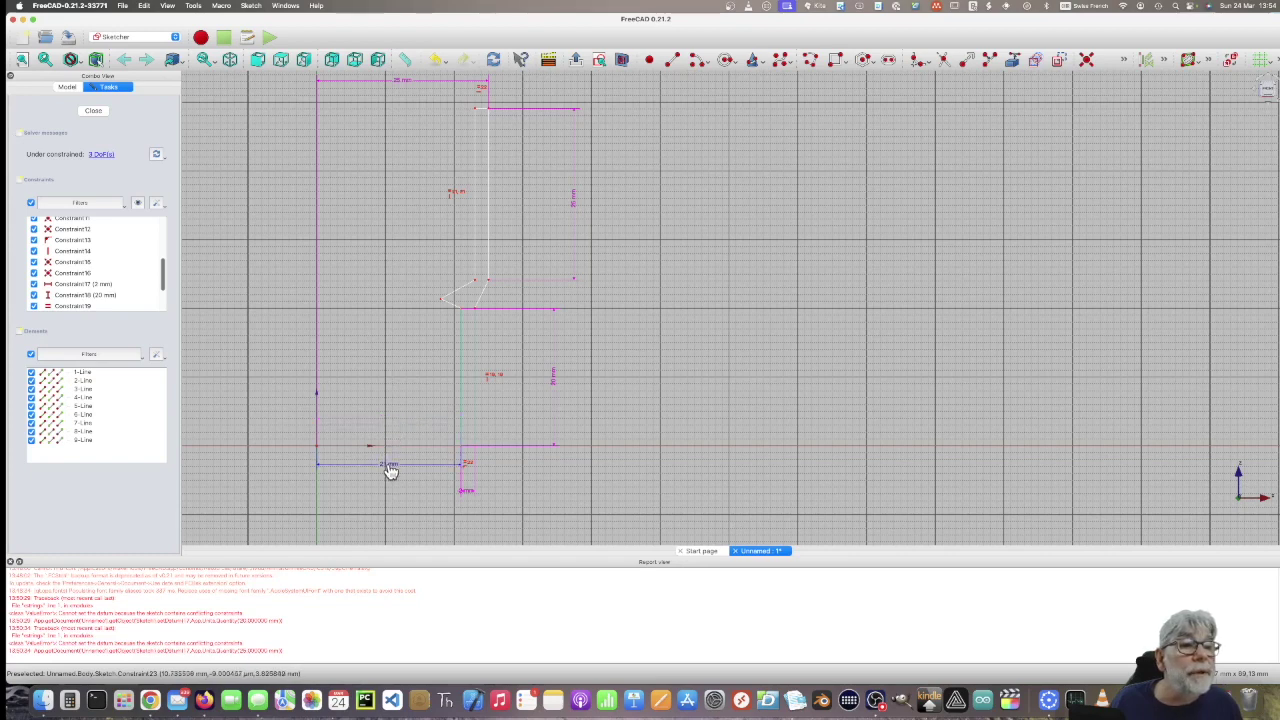
left_click(462, 318)
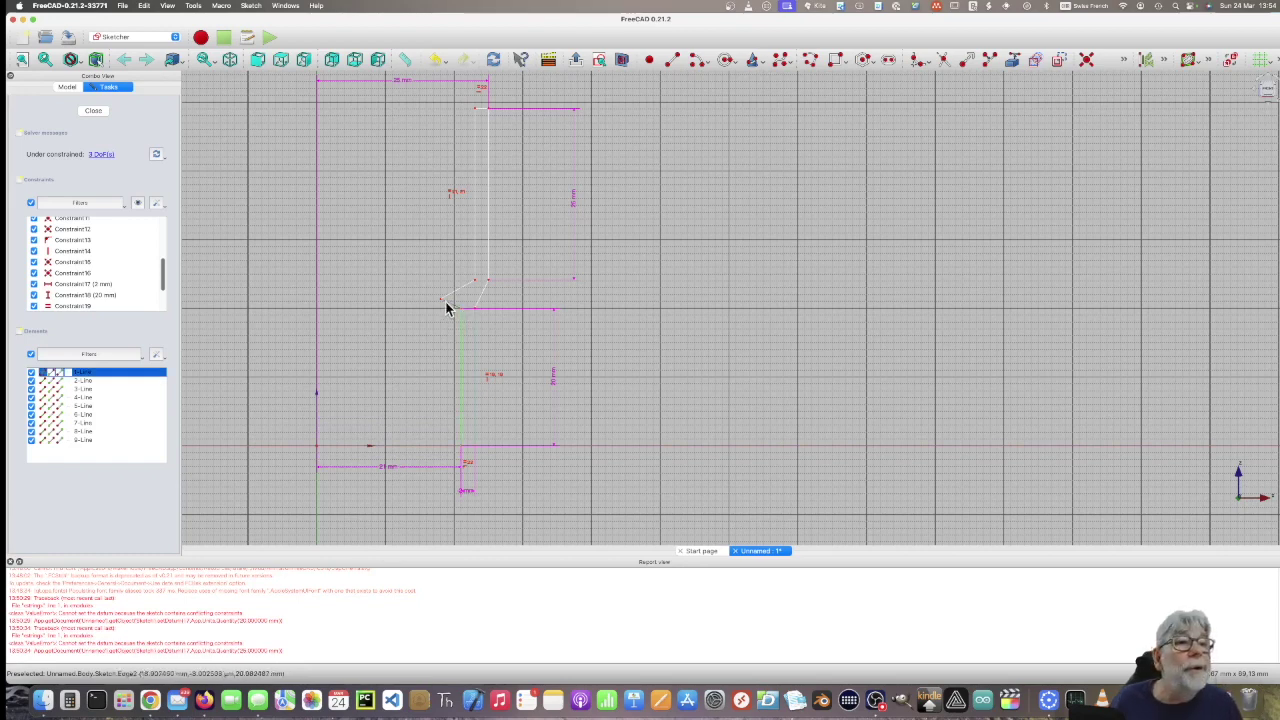
left_click(441, 301)
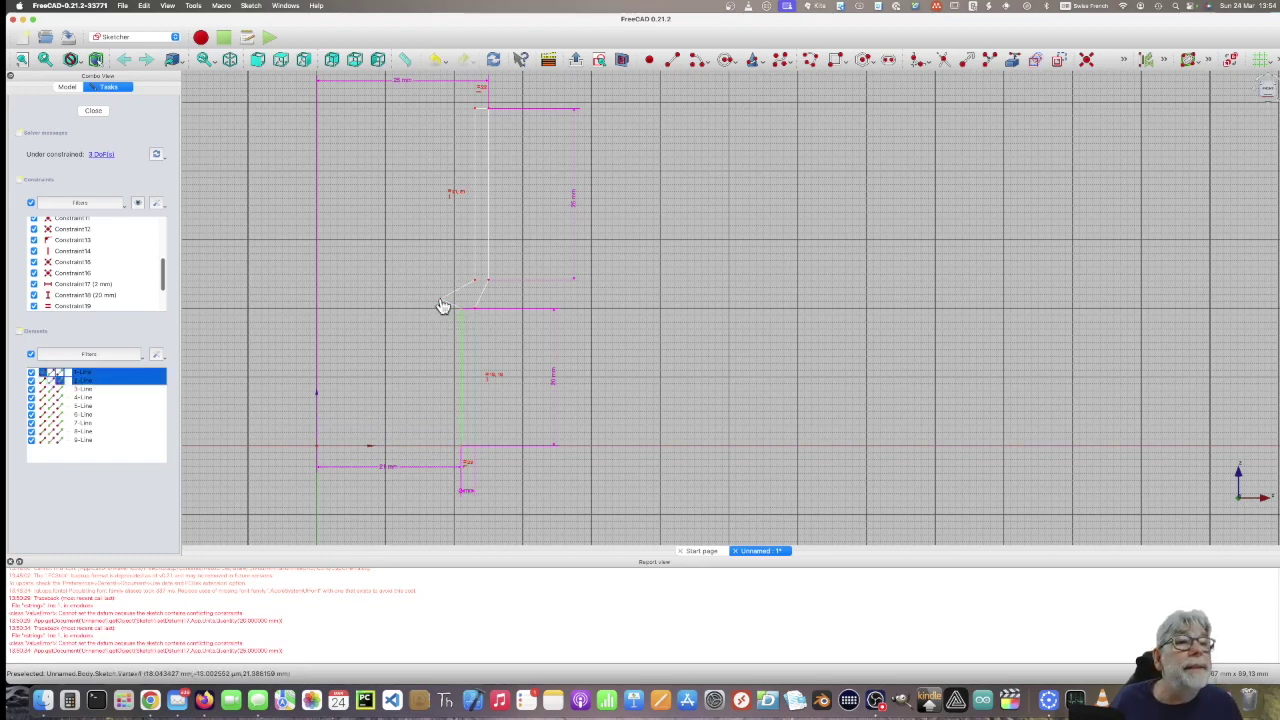
left_click(1123, 59)
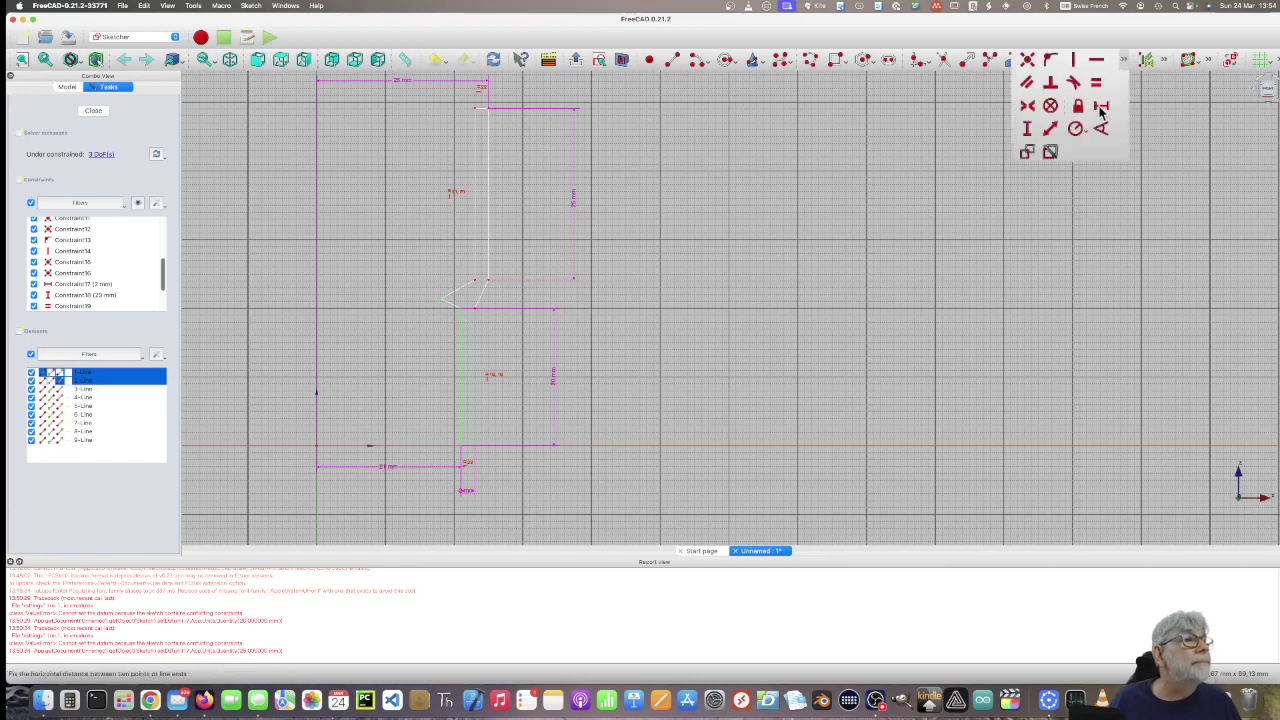
left_click(1101, 108)
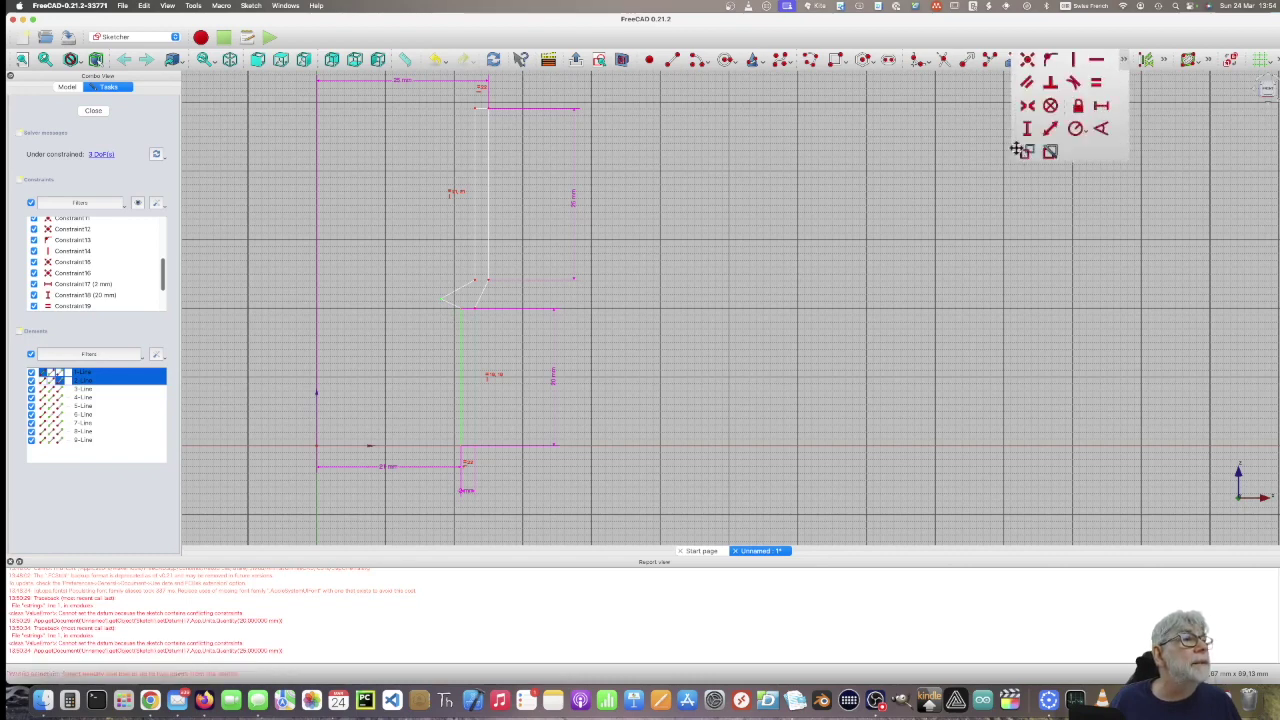
left_click(1124, 61)
left_click(732, 305)
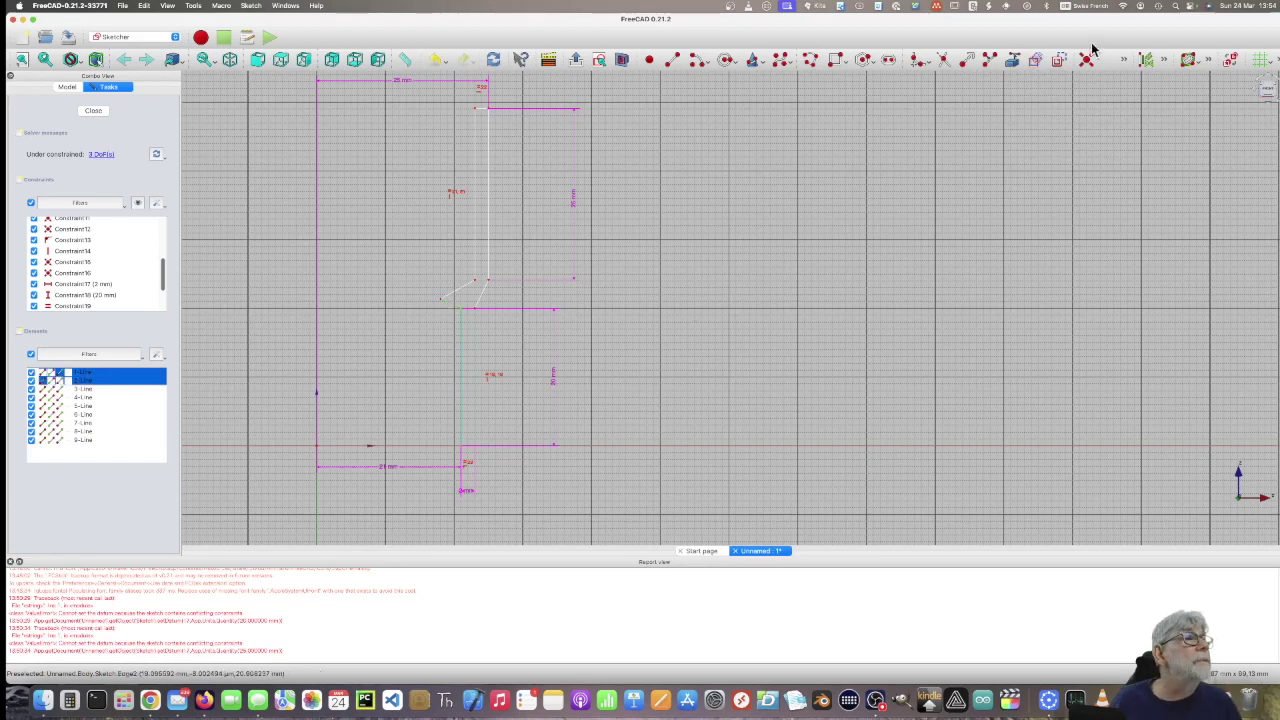
left_click(1124, 59)
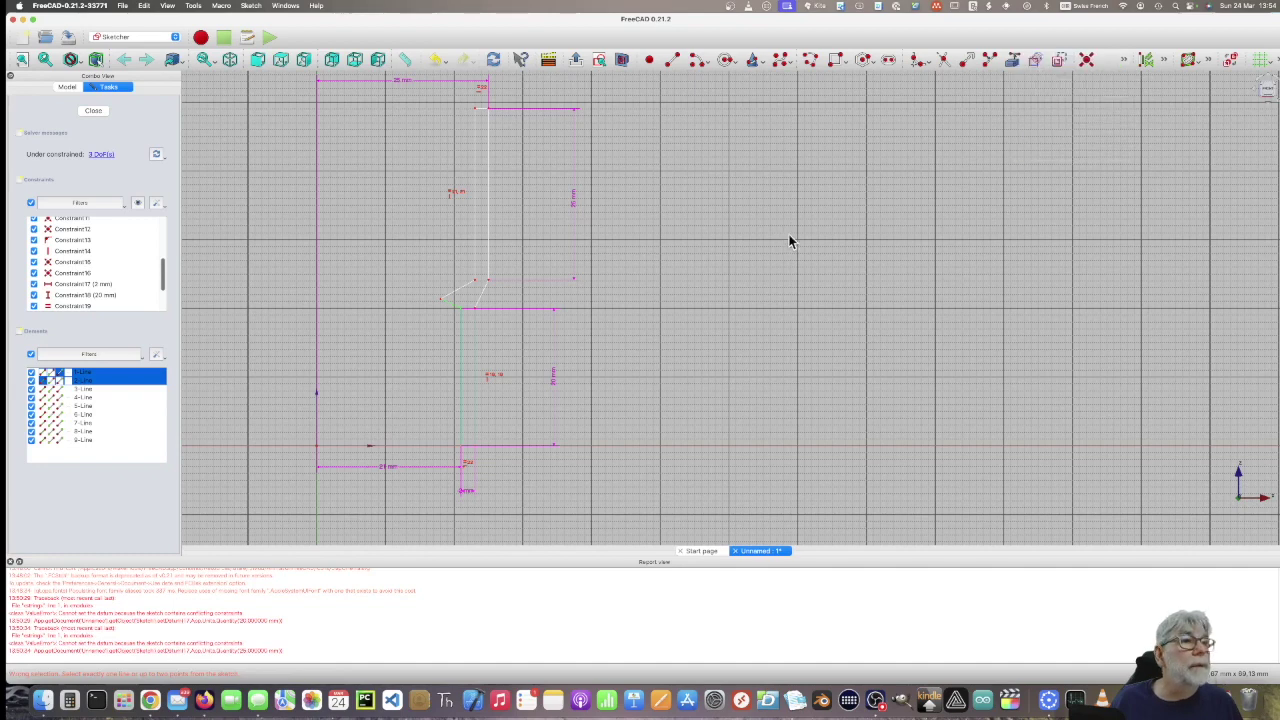
right_click(684, 291)
right_click(660, 281)
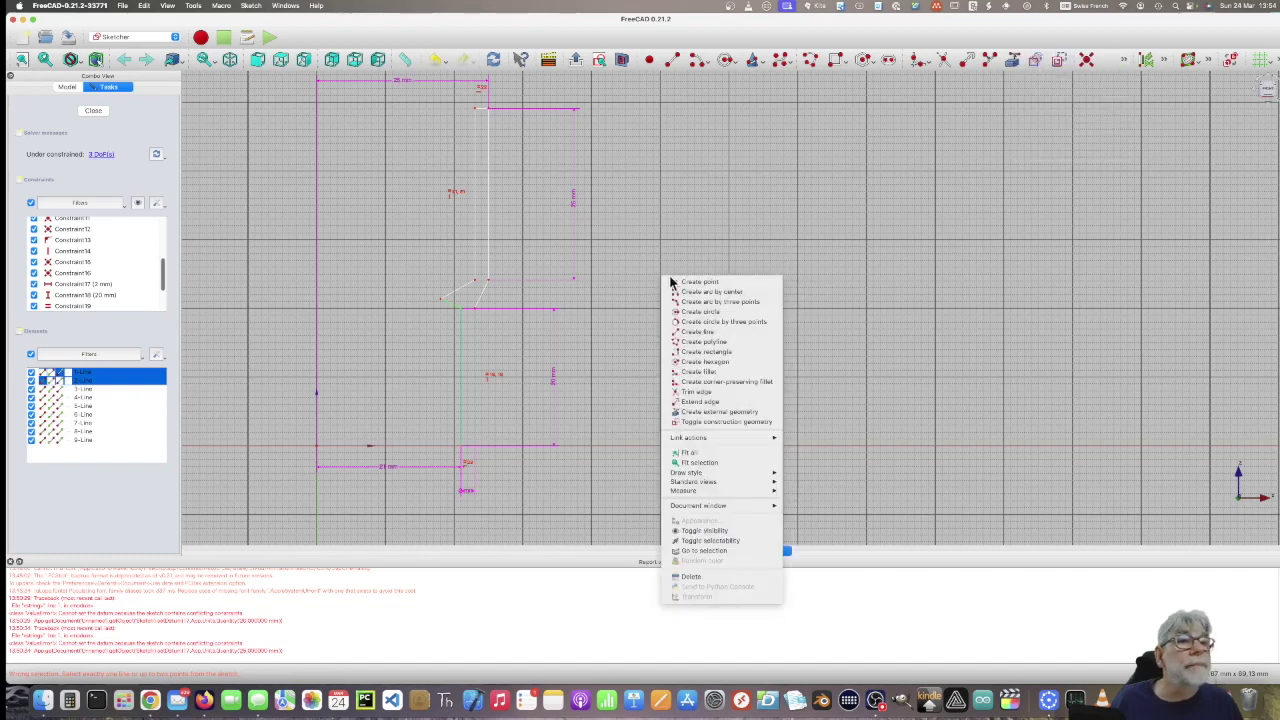
left_click(645, 267)
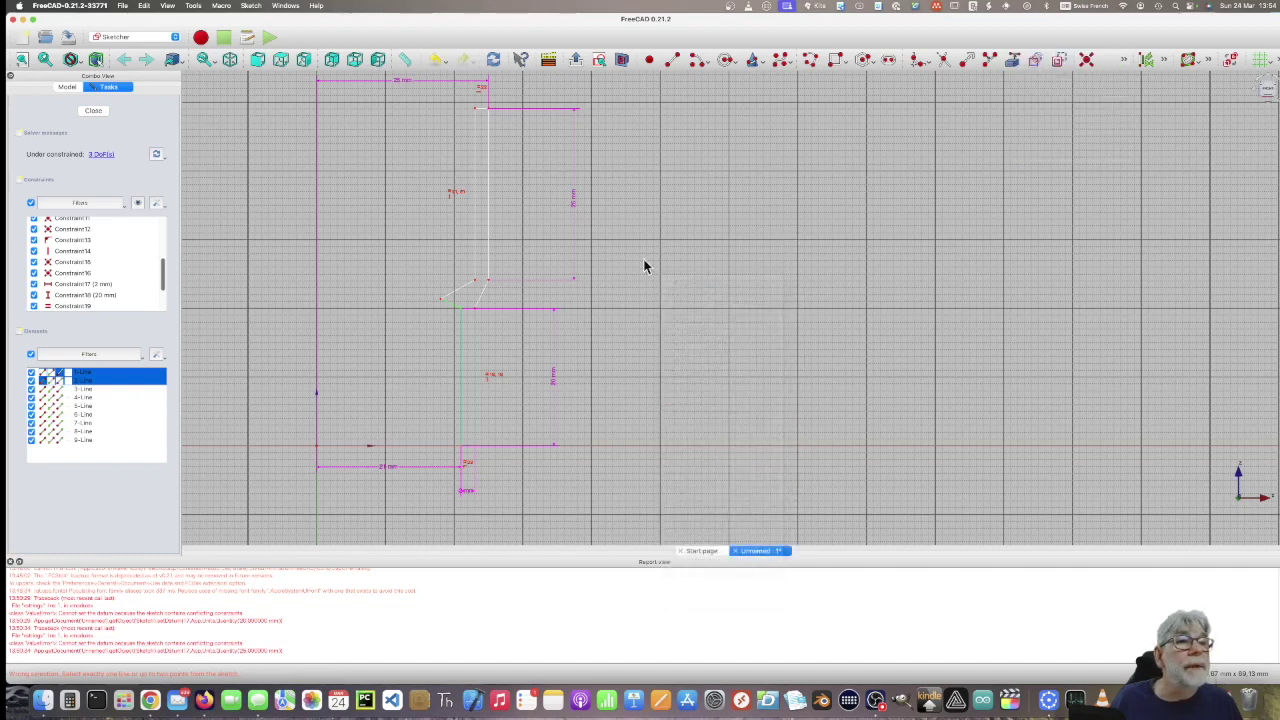
left_click(462, 316)
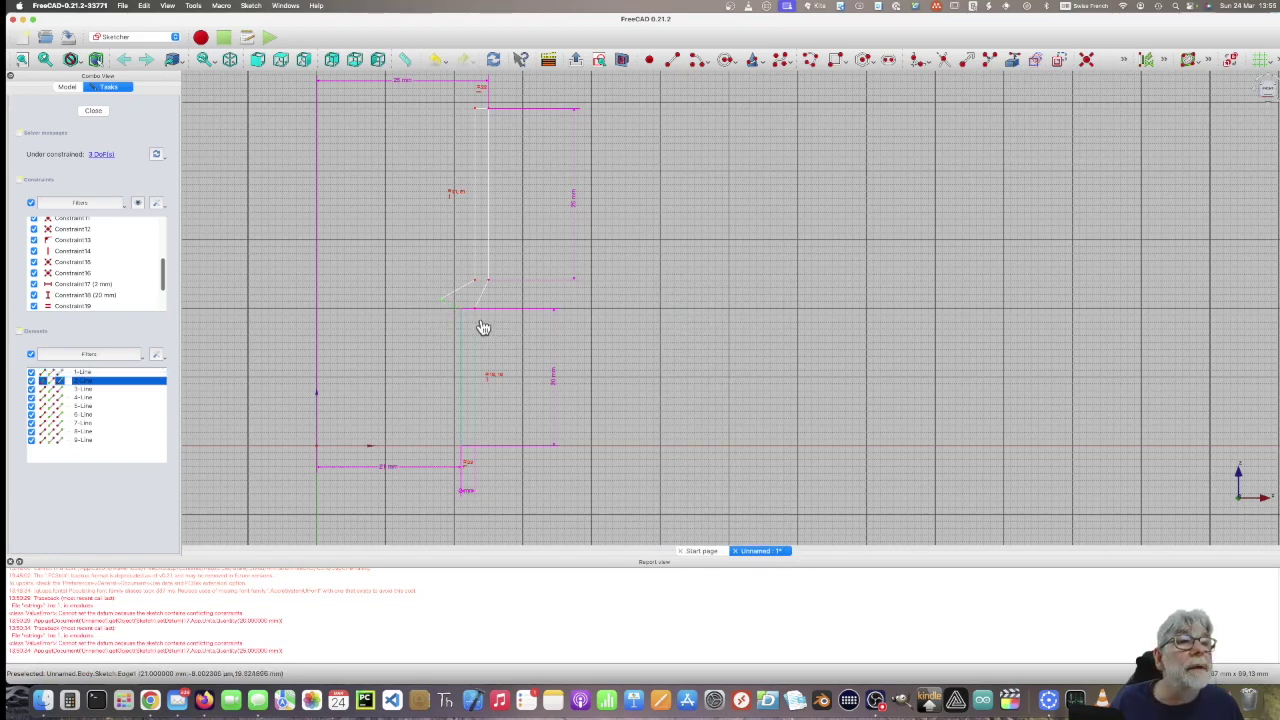
left_click(463, 315)
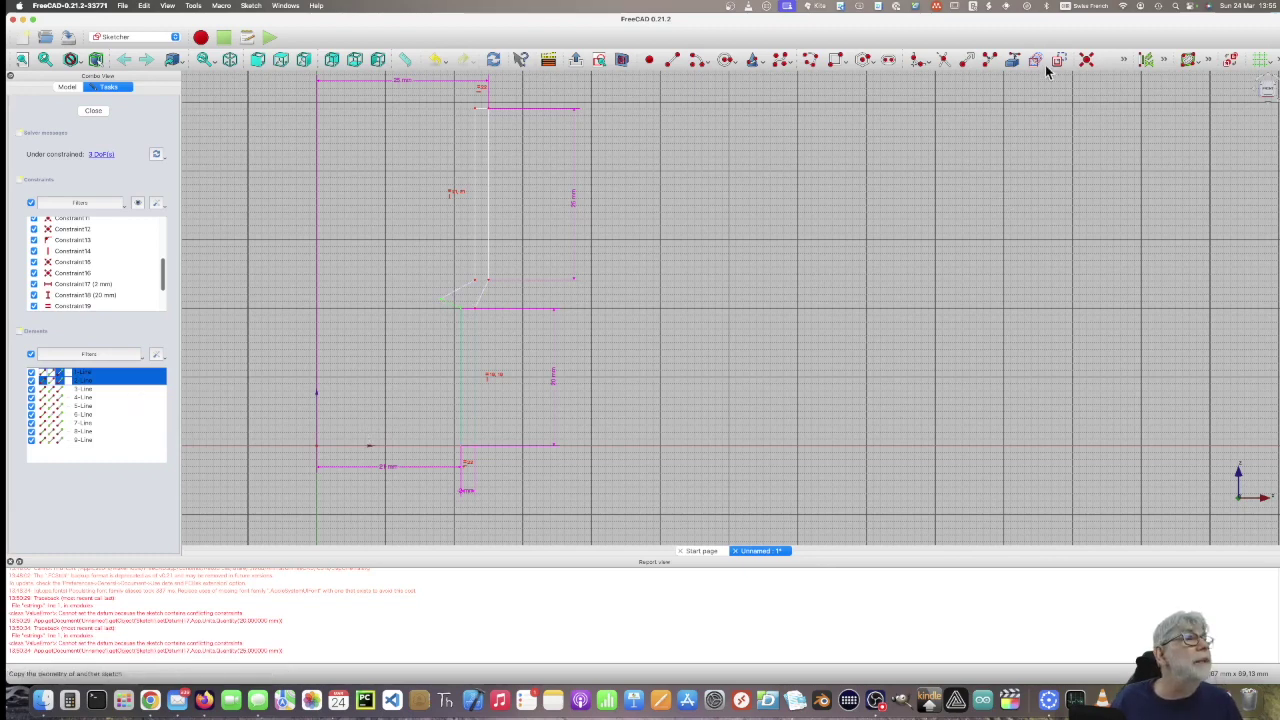
left_click(1124, 62)
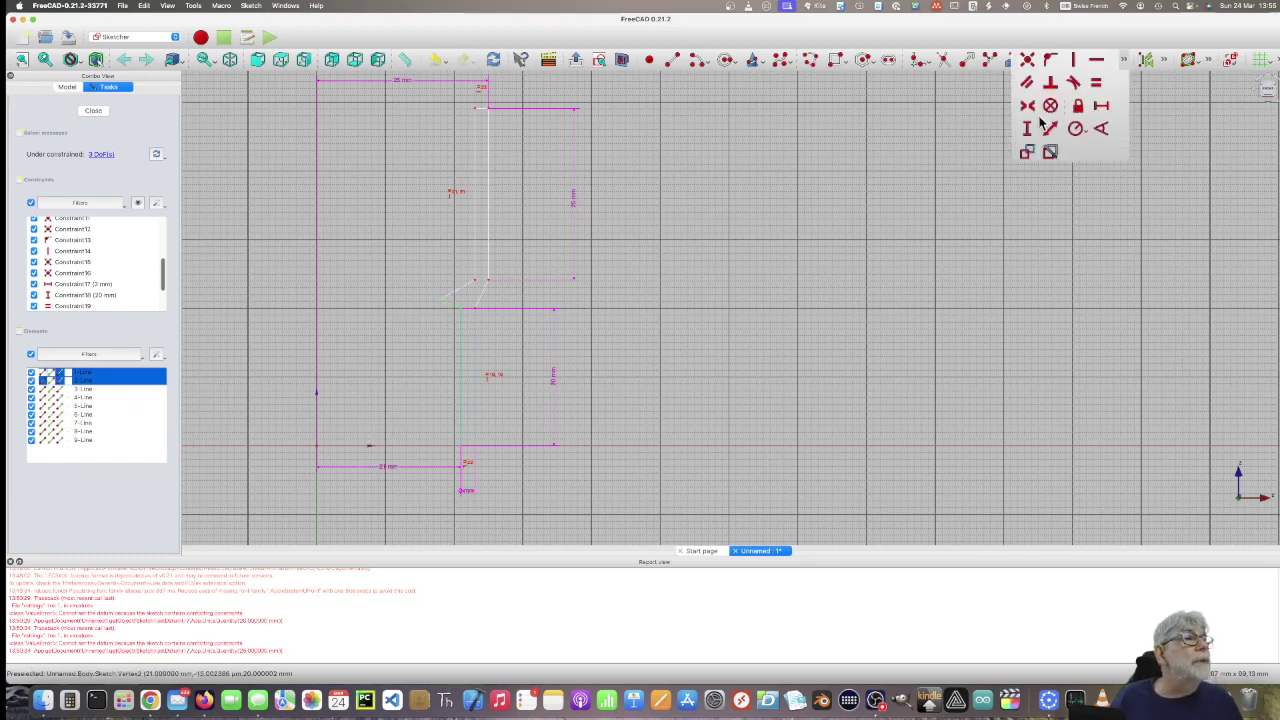
left_click(1097, 115)
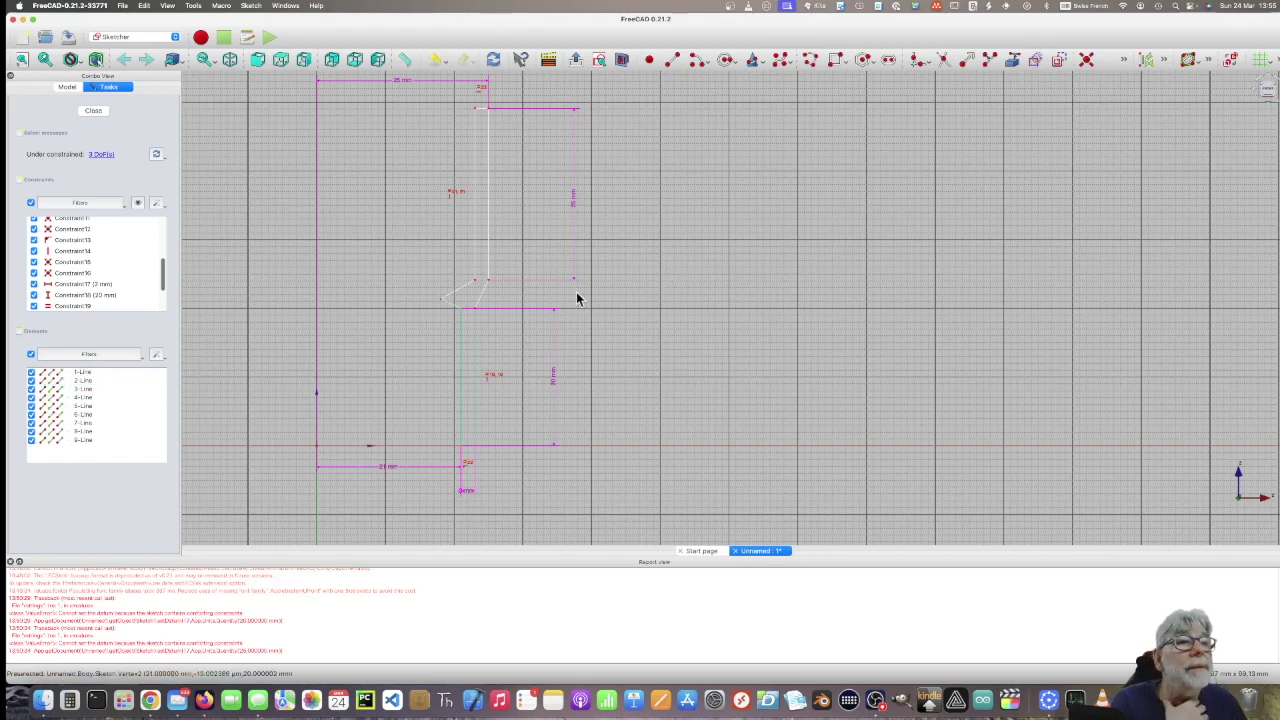
Set a 2 mm vertical distance between the two selected step lines.
left_click(443, 305)
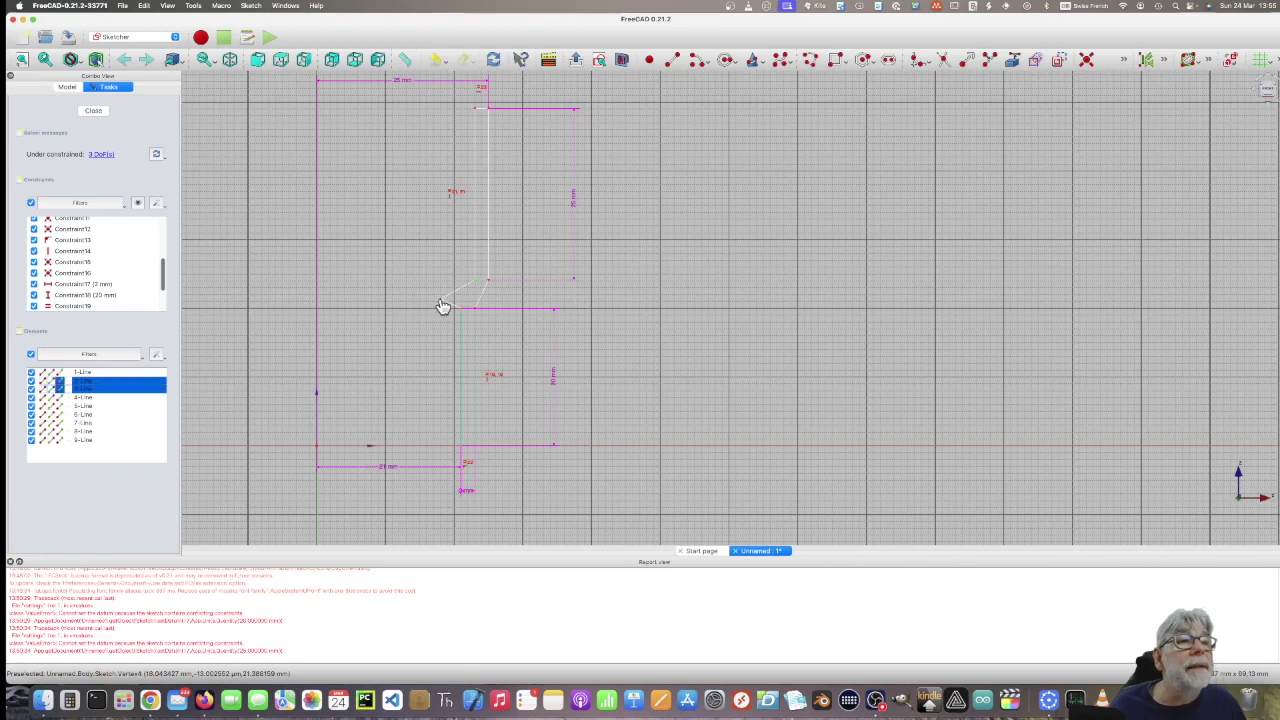
left_click(1122, 62)
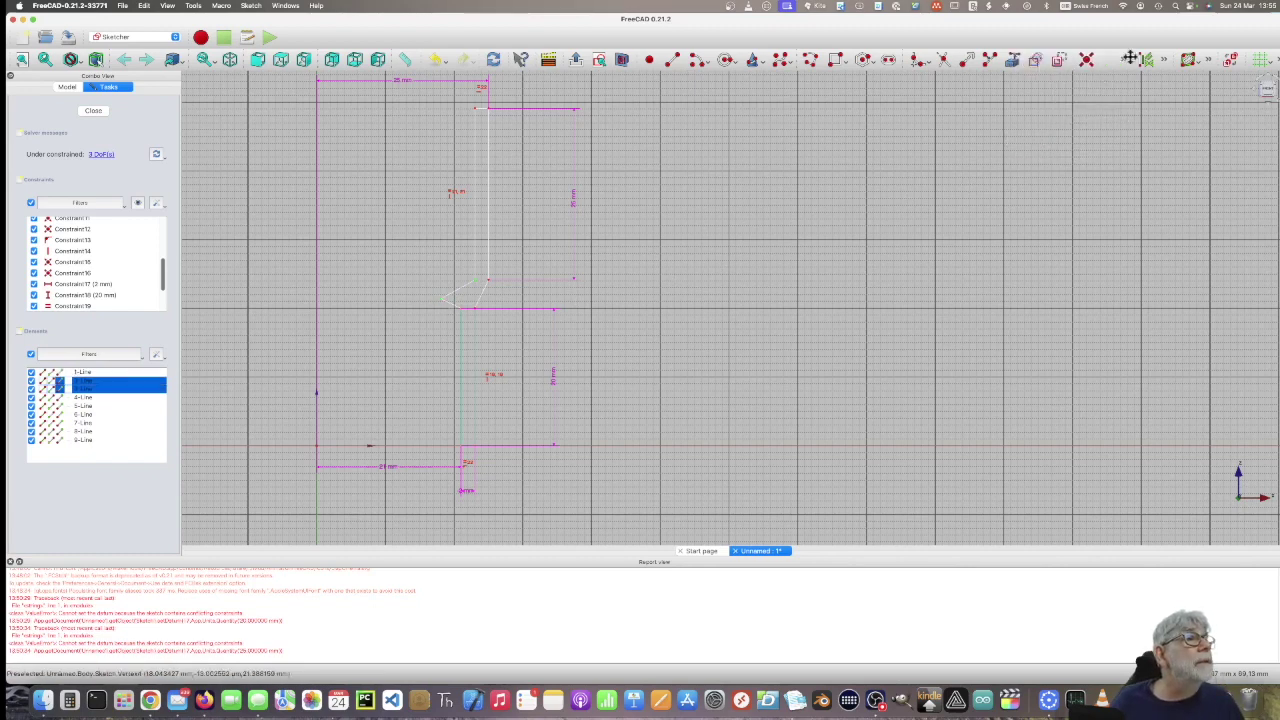
left_click(1125, 62)
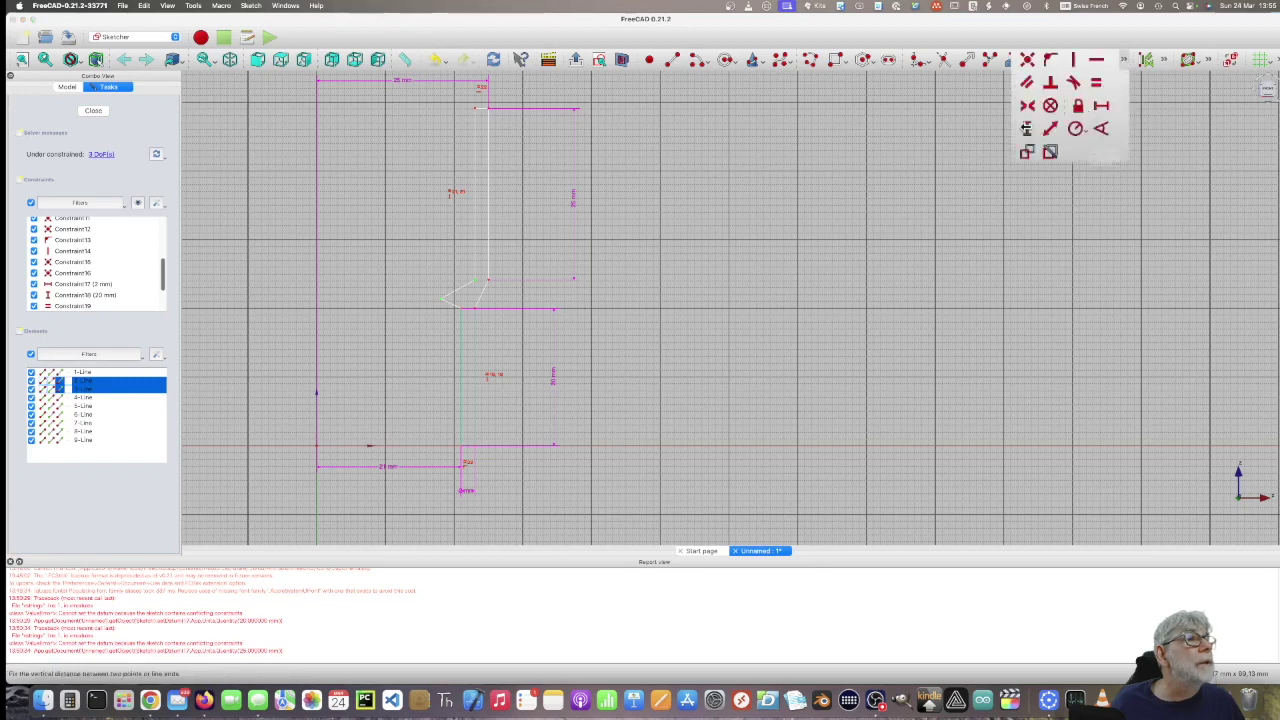
left_click(1026, 127)
type("2")
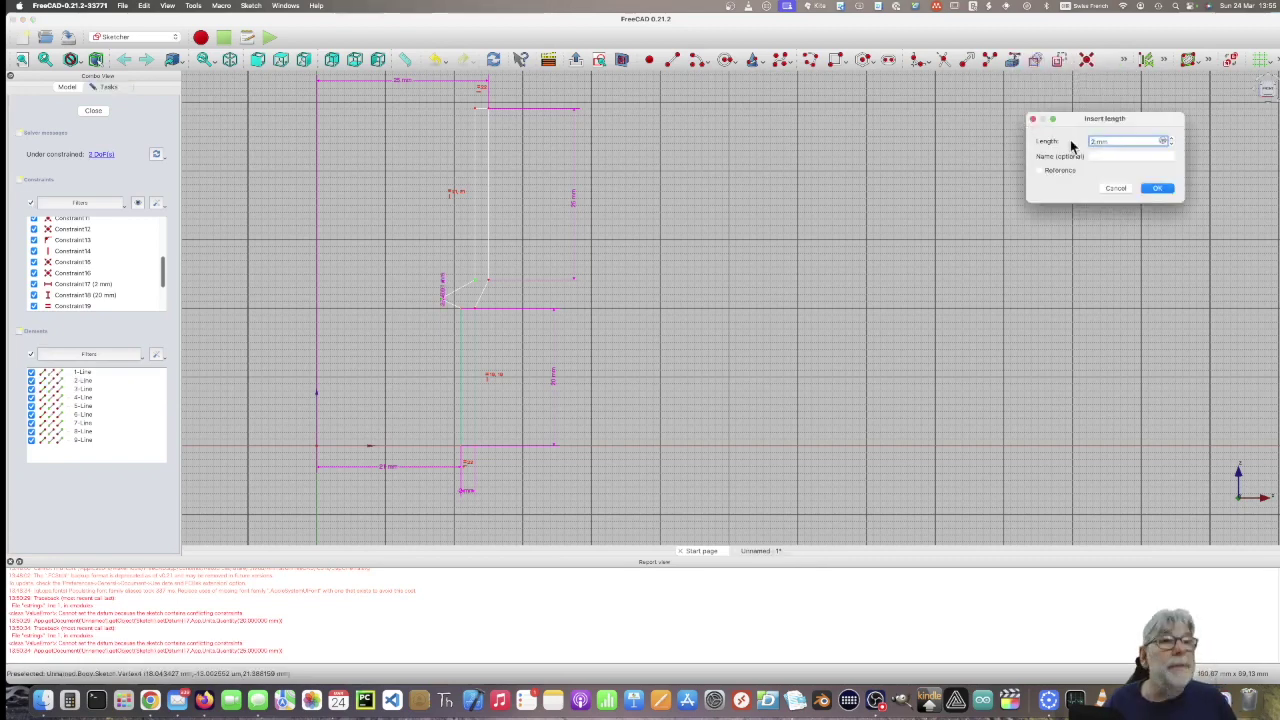
key("Return")
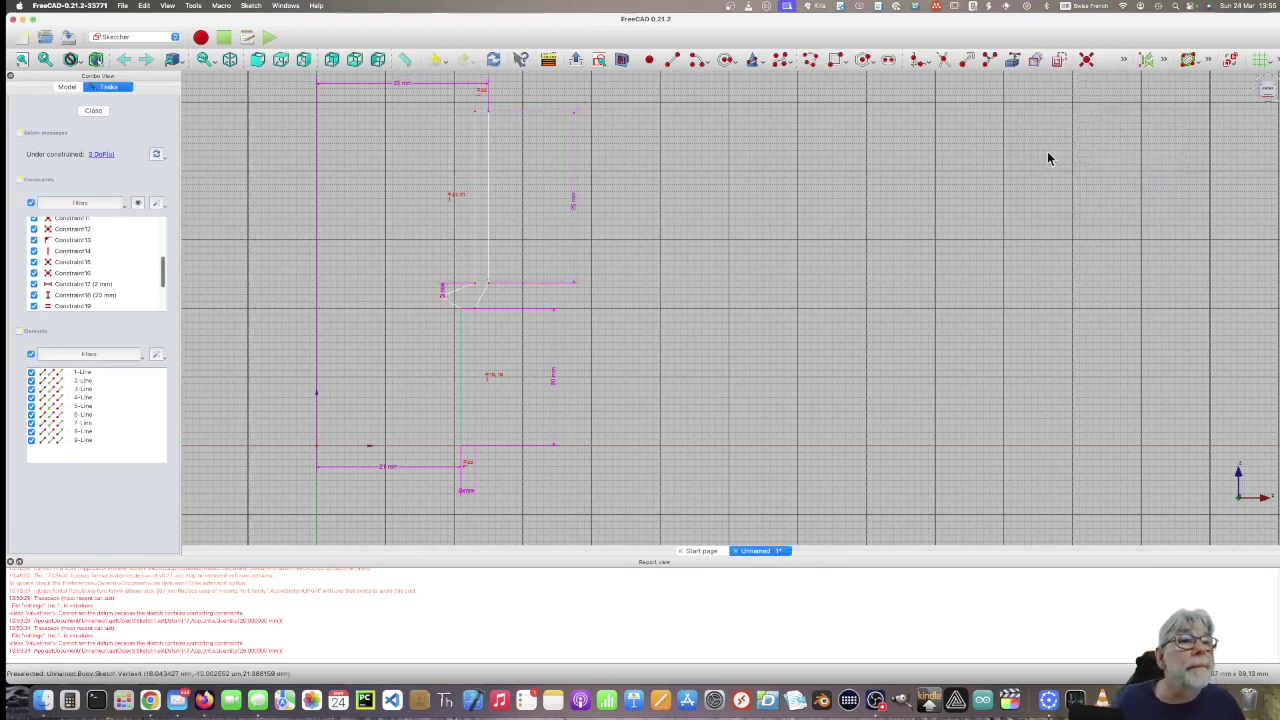
Give the short vertical step edge a 2 mm length.
left_click(442, 302)
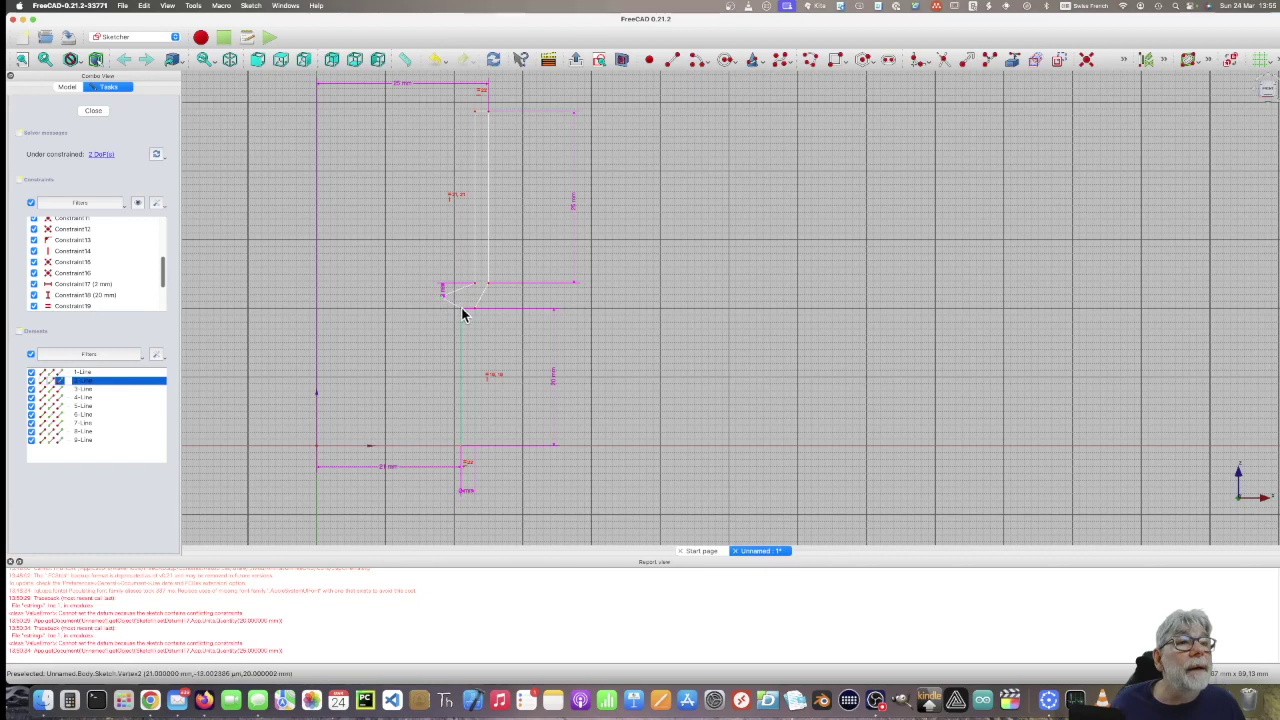
left_click(462, 318)
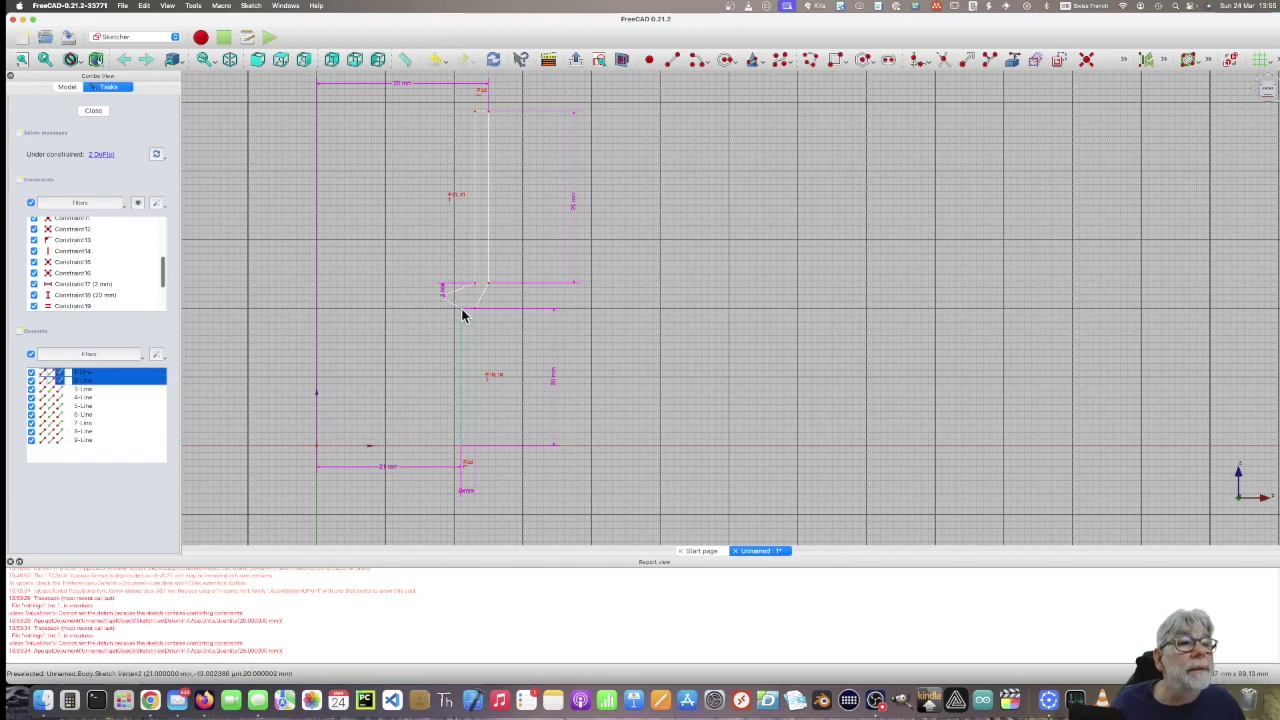
left_click(1123, 61)
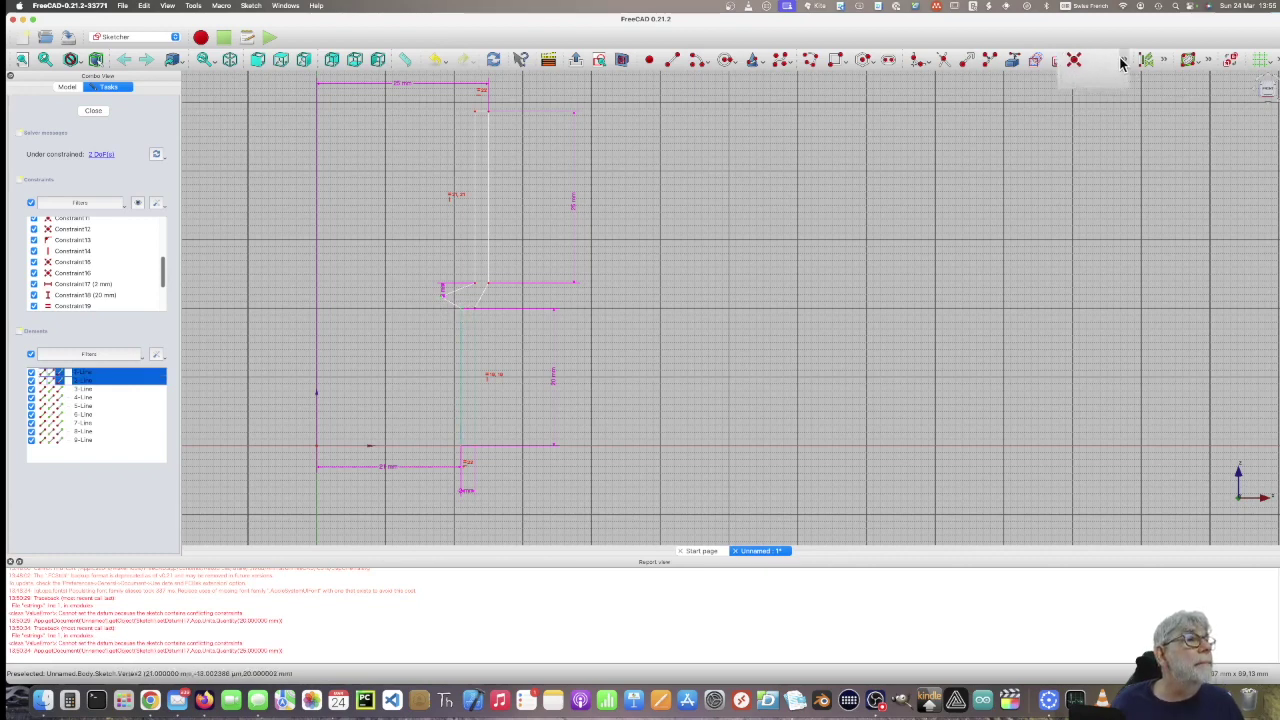
left_click(1030, 129)
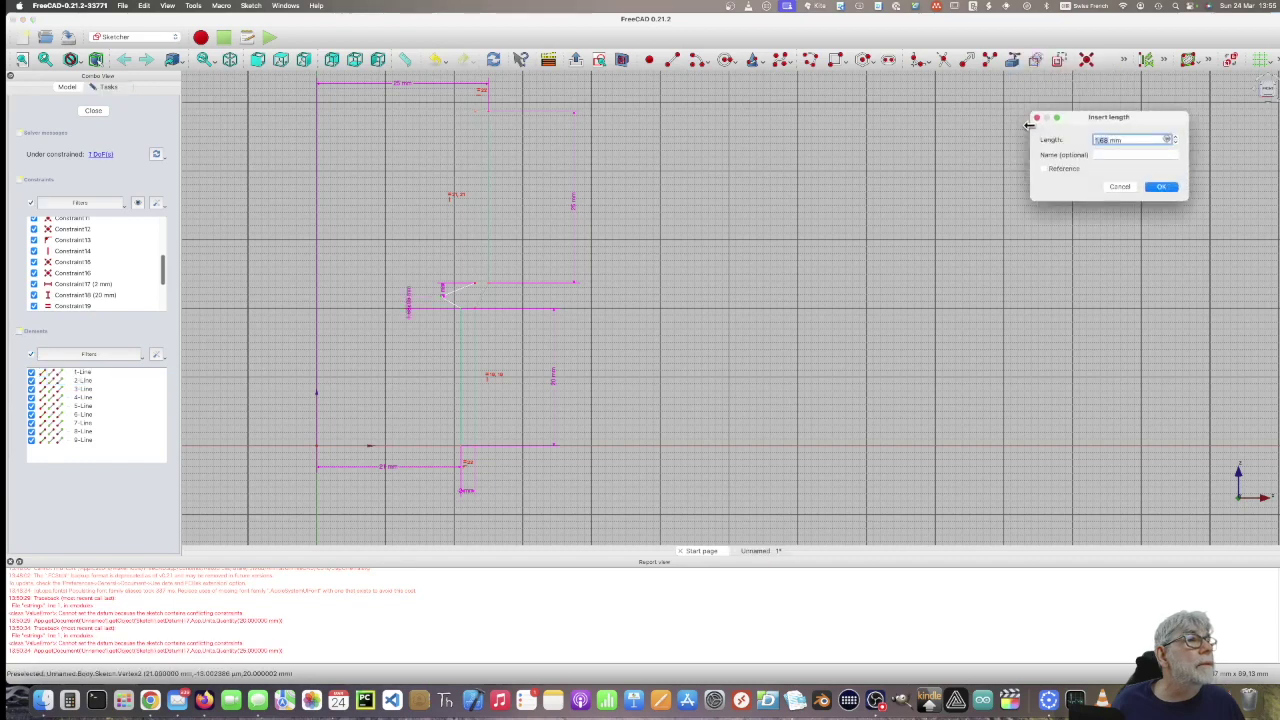
type("2")
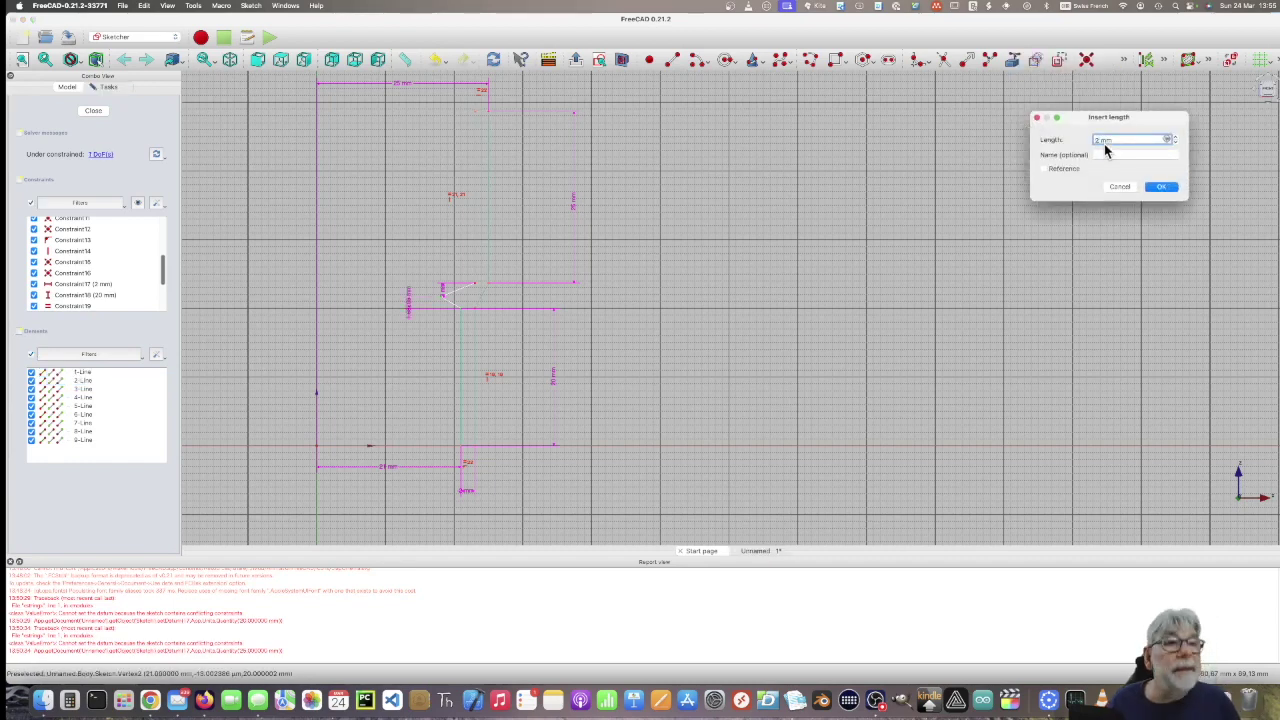
key("Return")
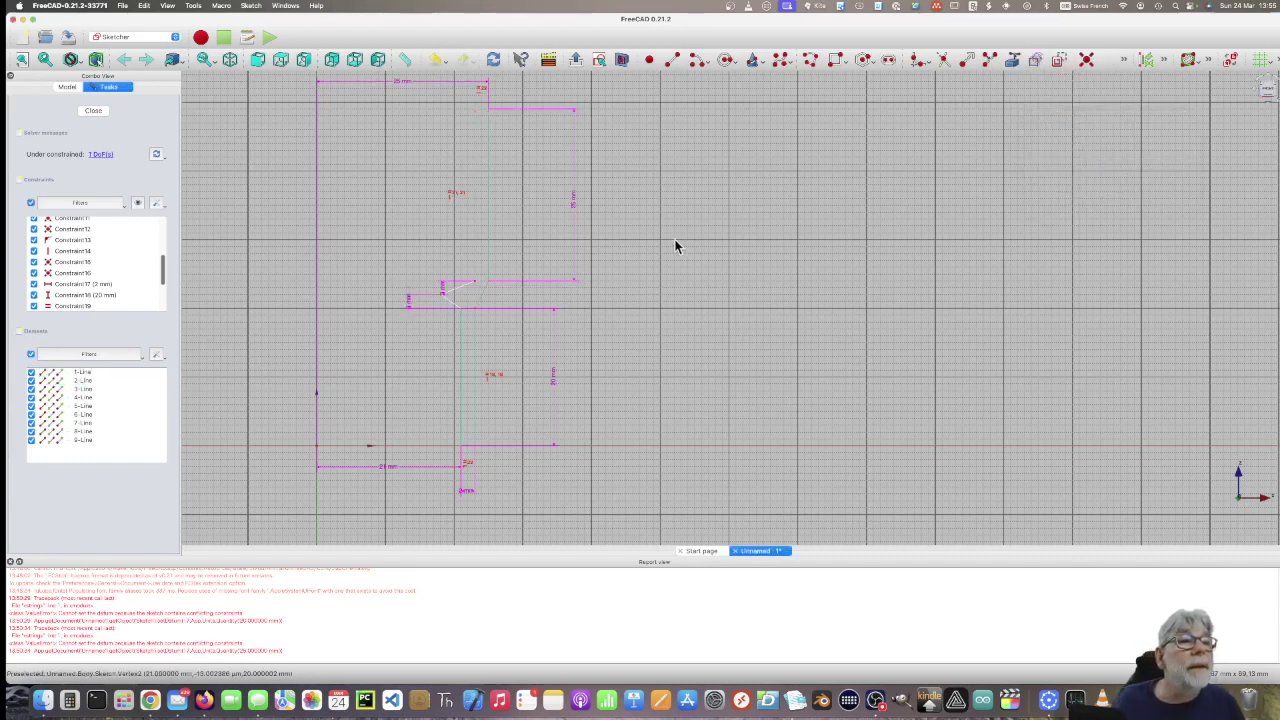
Constrain the short slanted edge at the profile step to a 3 mm length.
left_click(462, 317)
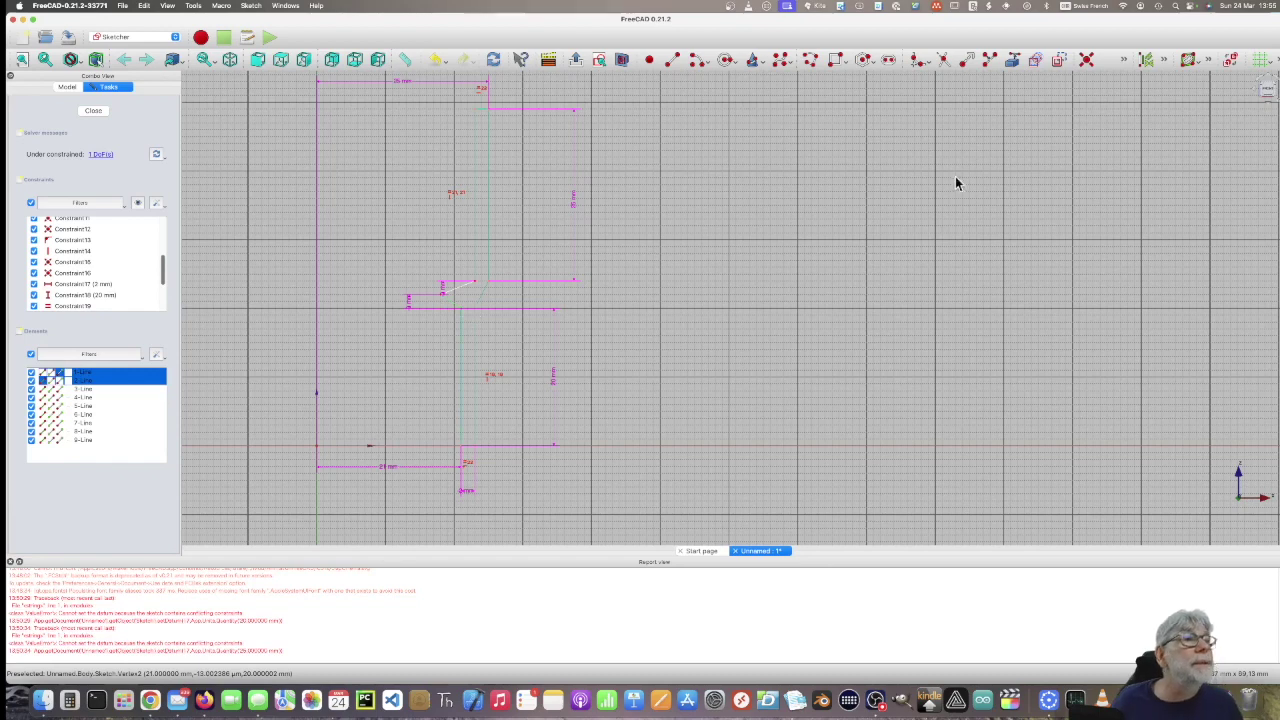
left_click(1121, 60)
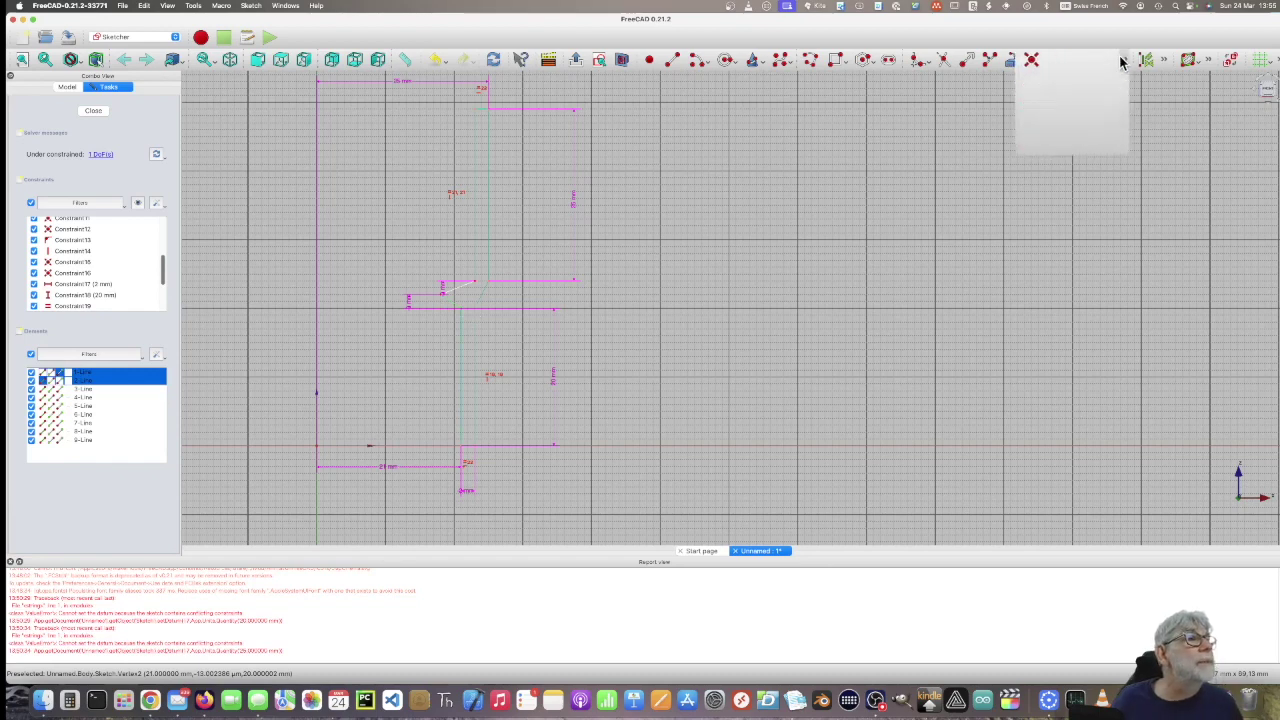
left_click(1103, 111)
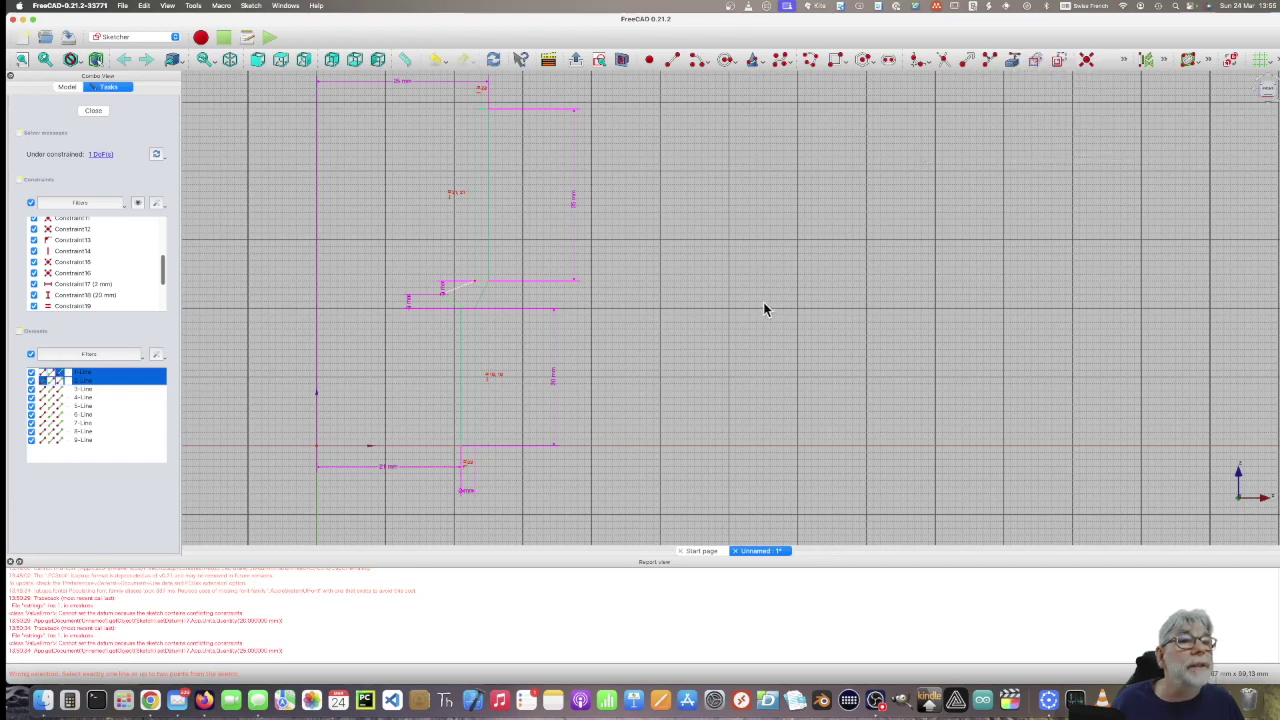
left_click(654, 303)
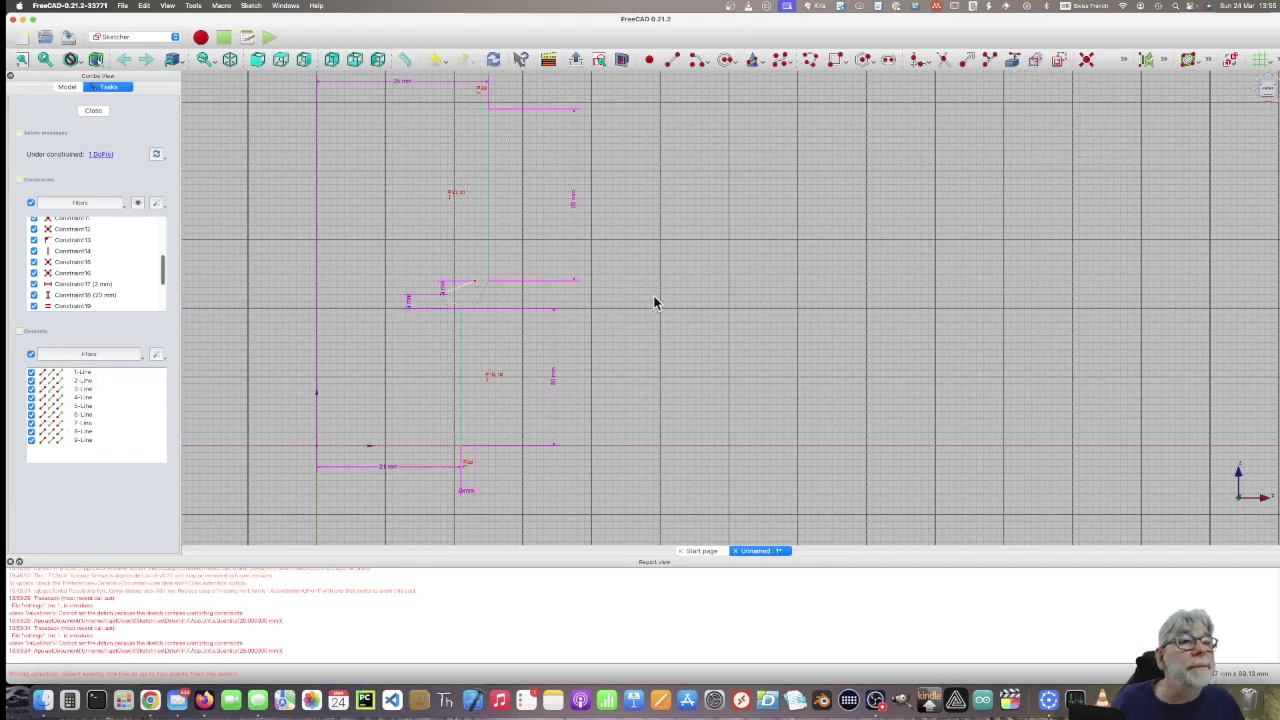
right_click(719, 297)
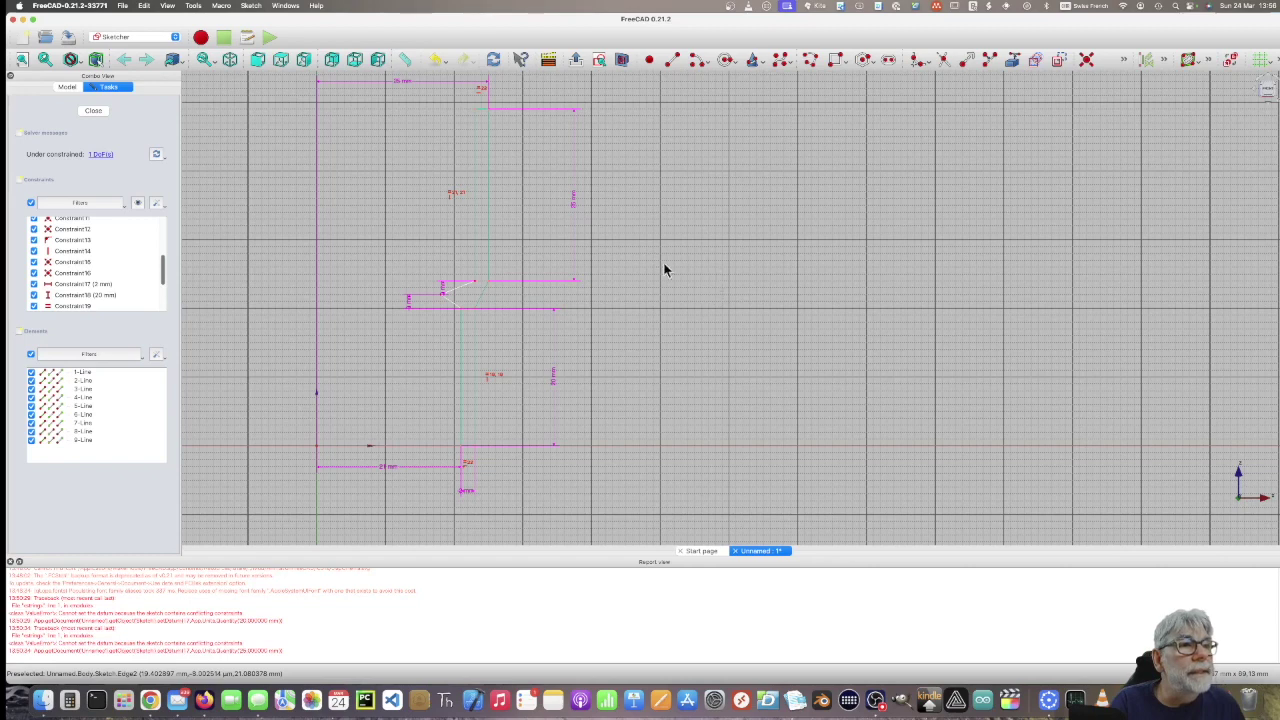
left_click(451, 311)
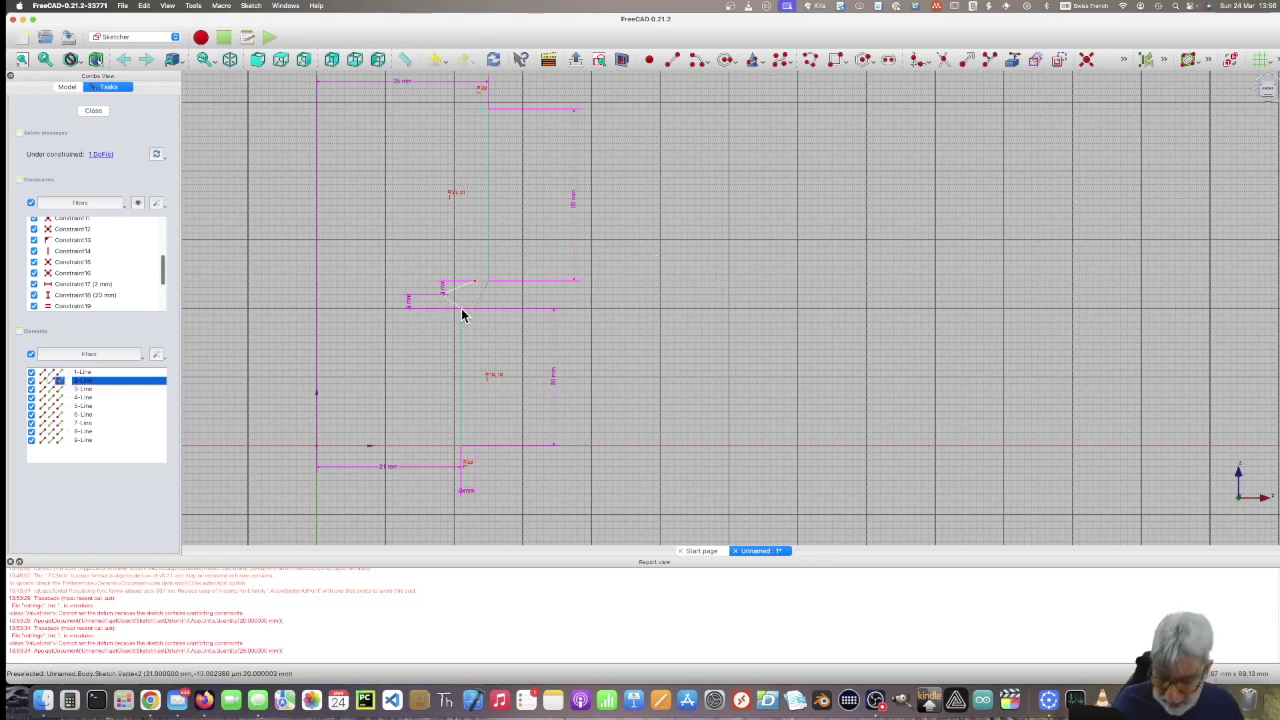
left_click(458, 309)
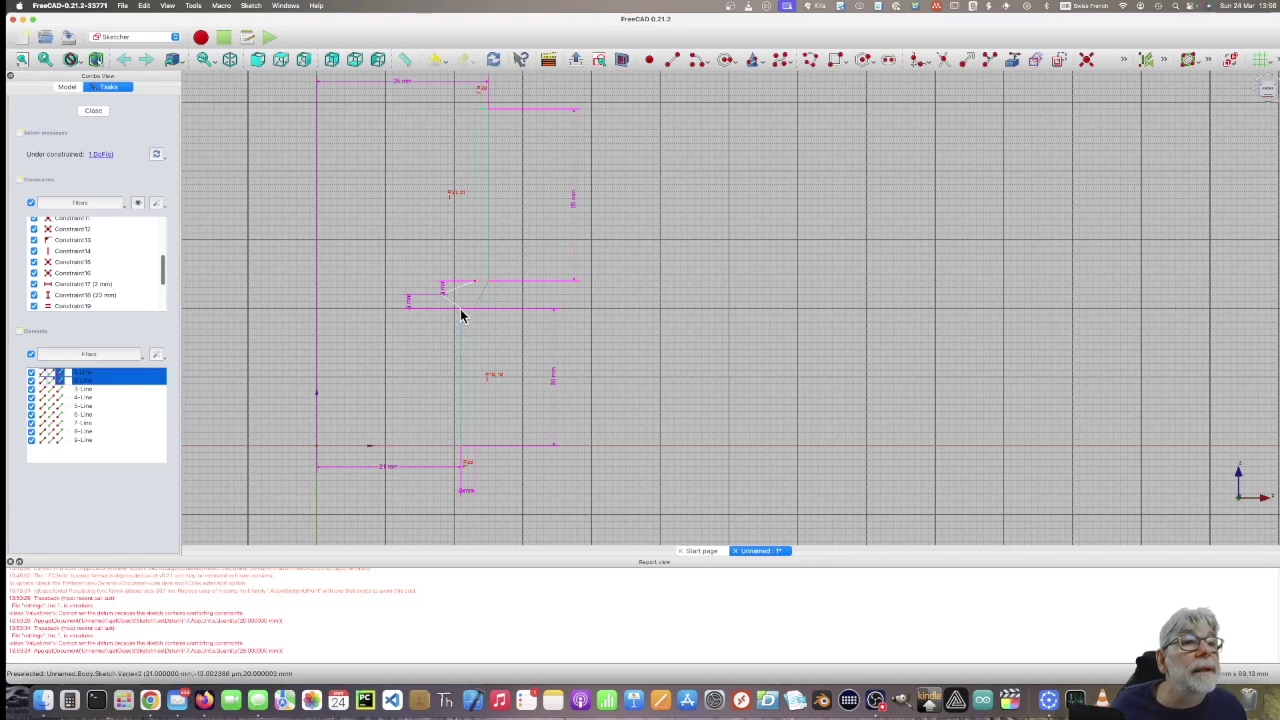
left_click(1123, 63)
left_click(1099, 110)
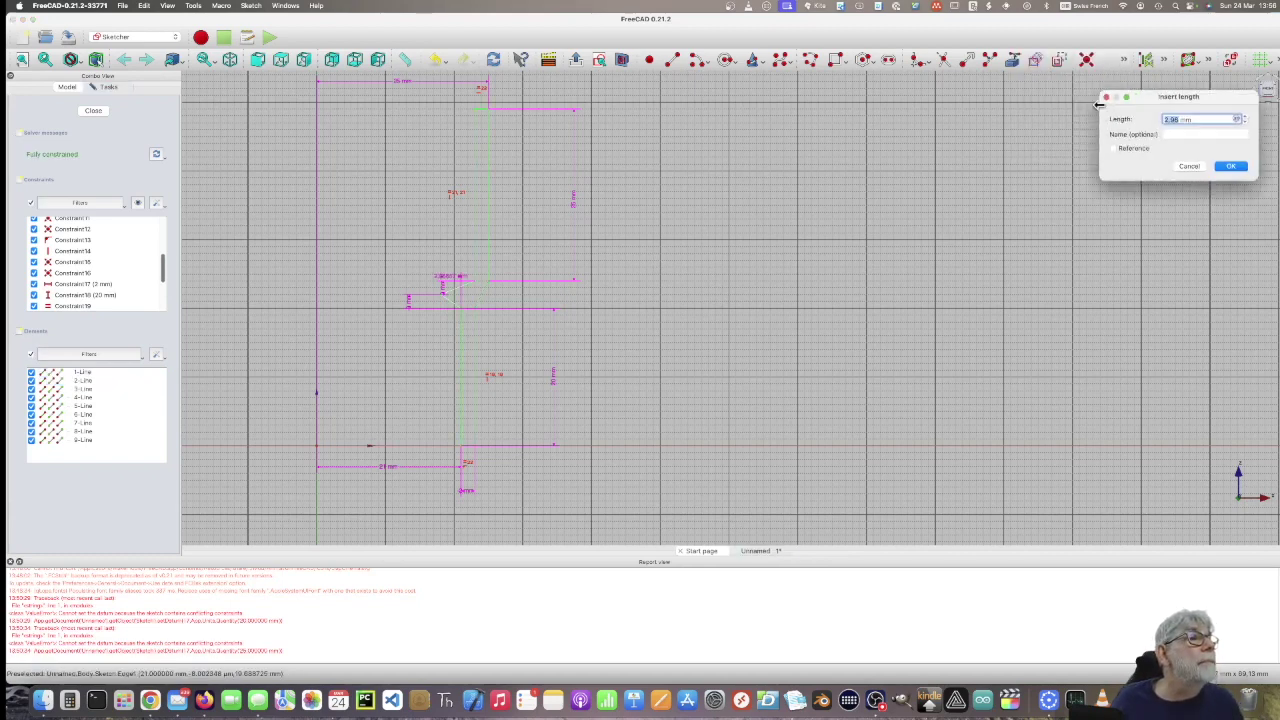
type("3")
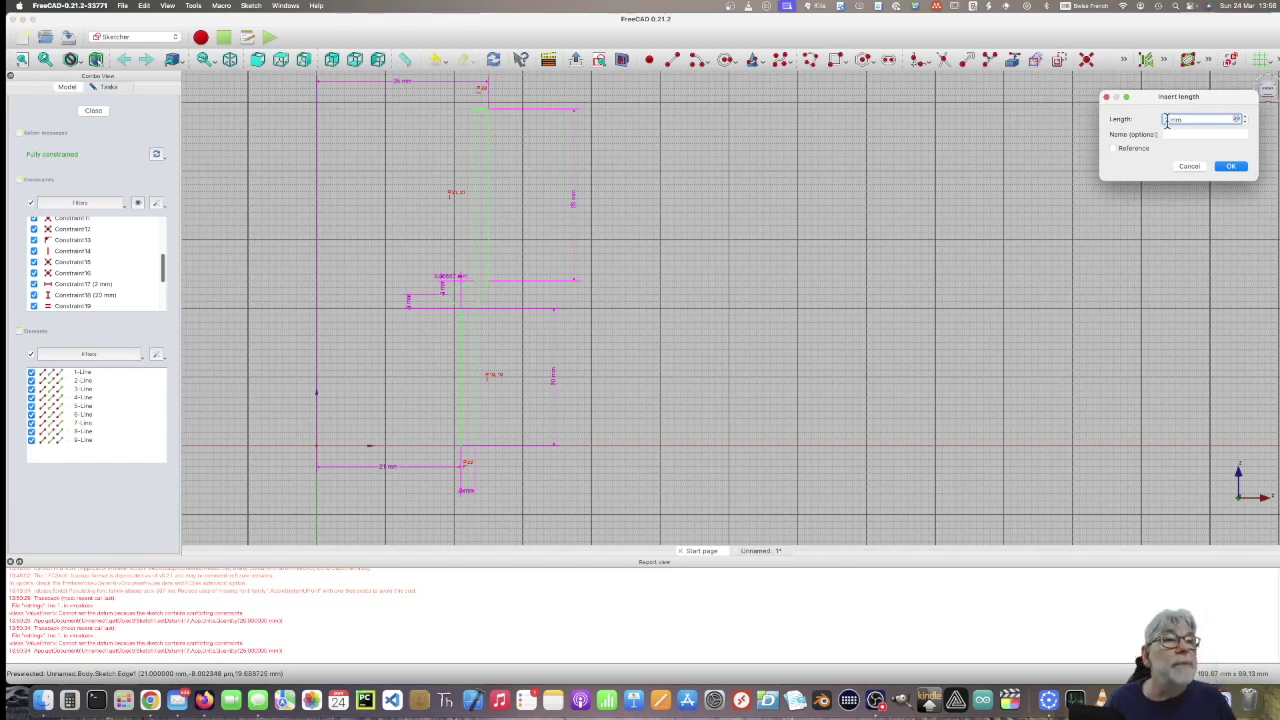
key("Return")
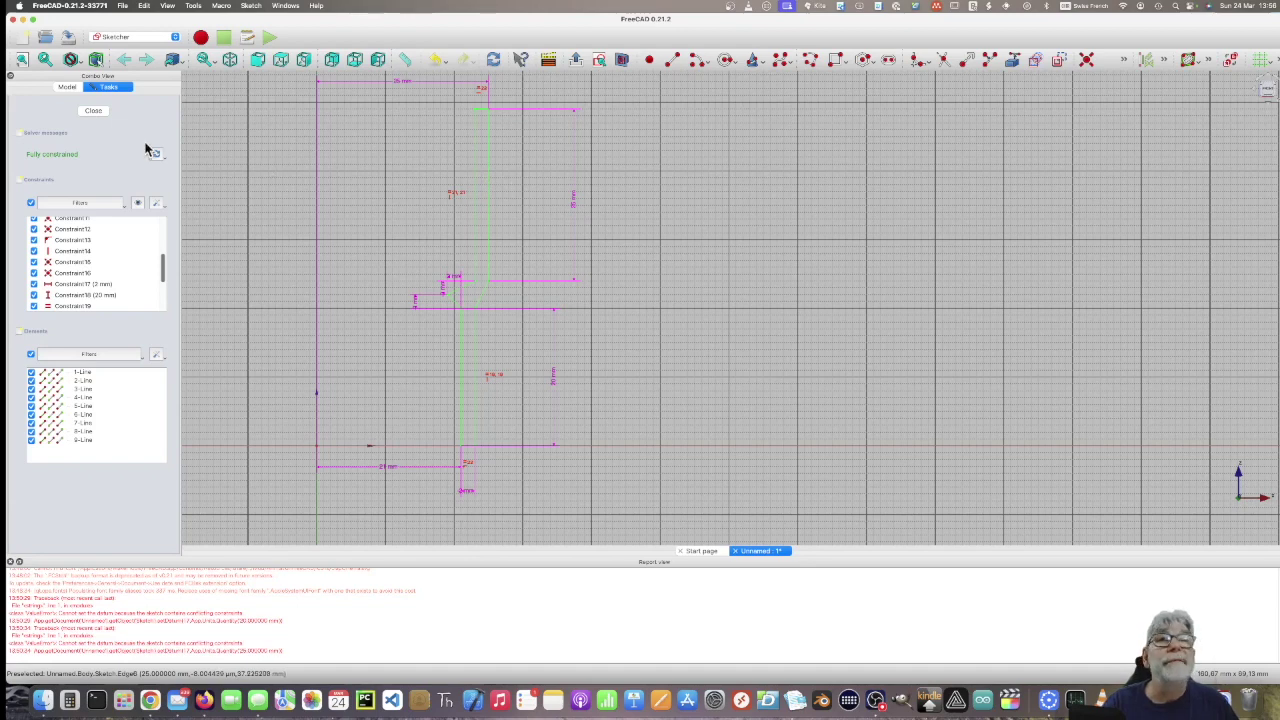
Close the Sketcher to return to Part Design with the constrained sleeve profile.
left_click(92, 114)
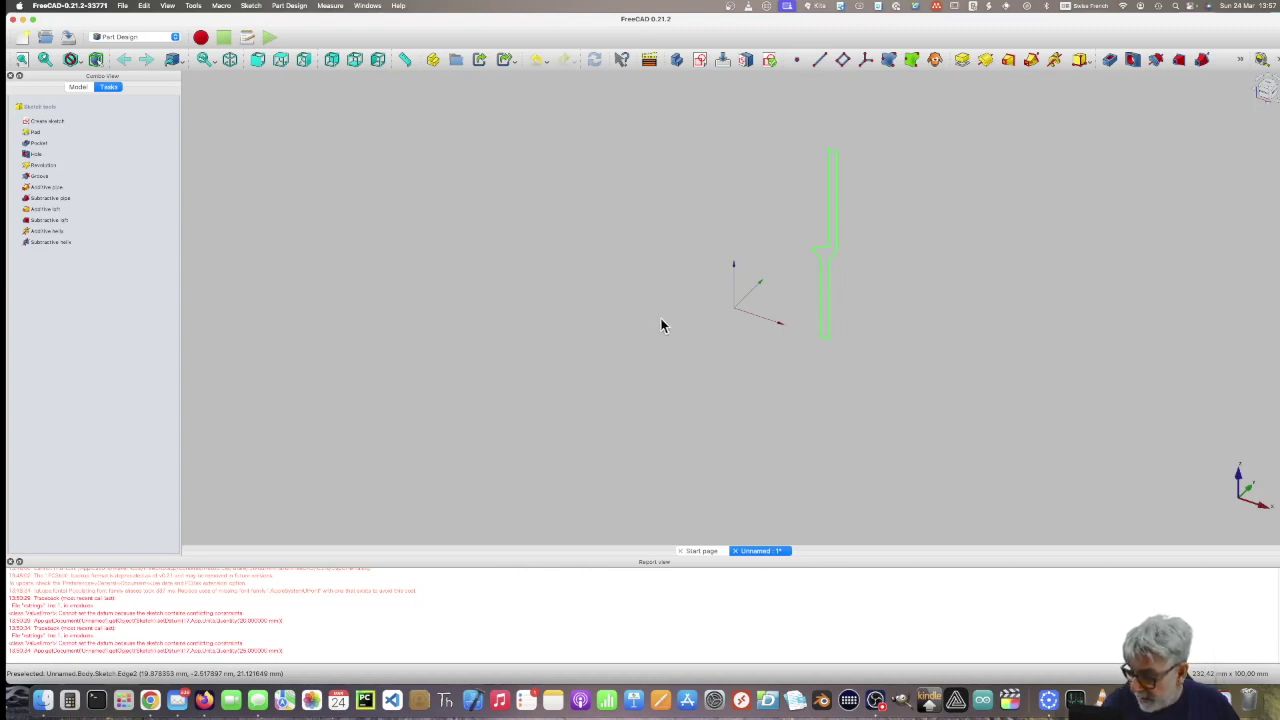
Switch to the Part workbench and select the Unnamed document in the model tree.
left_click(172, 38)
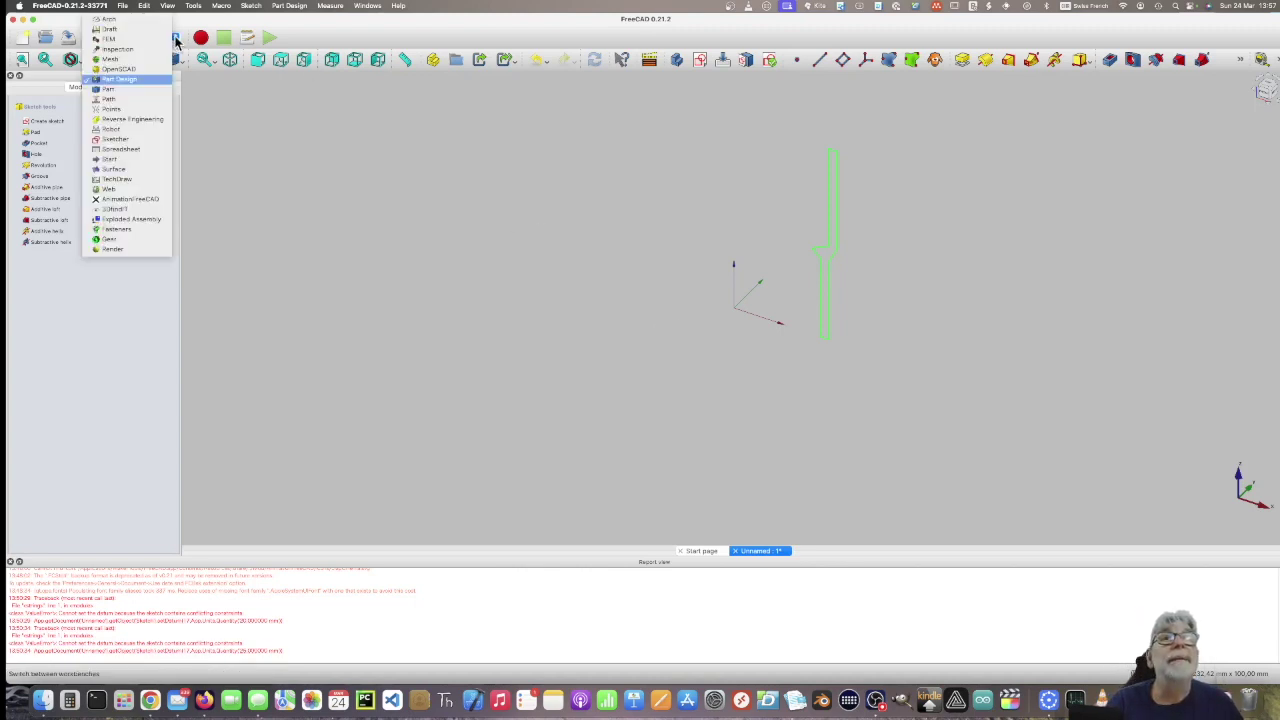
left_click(110, 90)
left_click(79, 88)
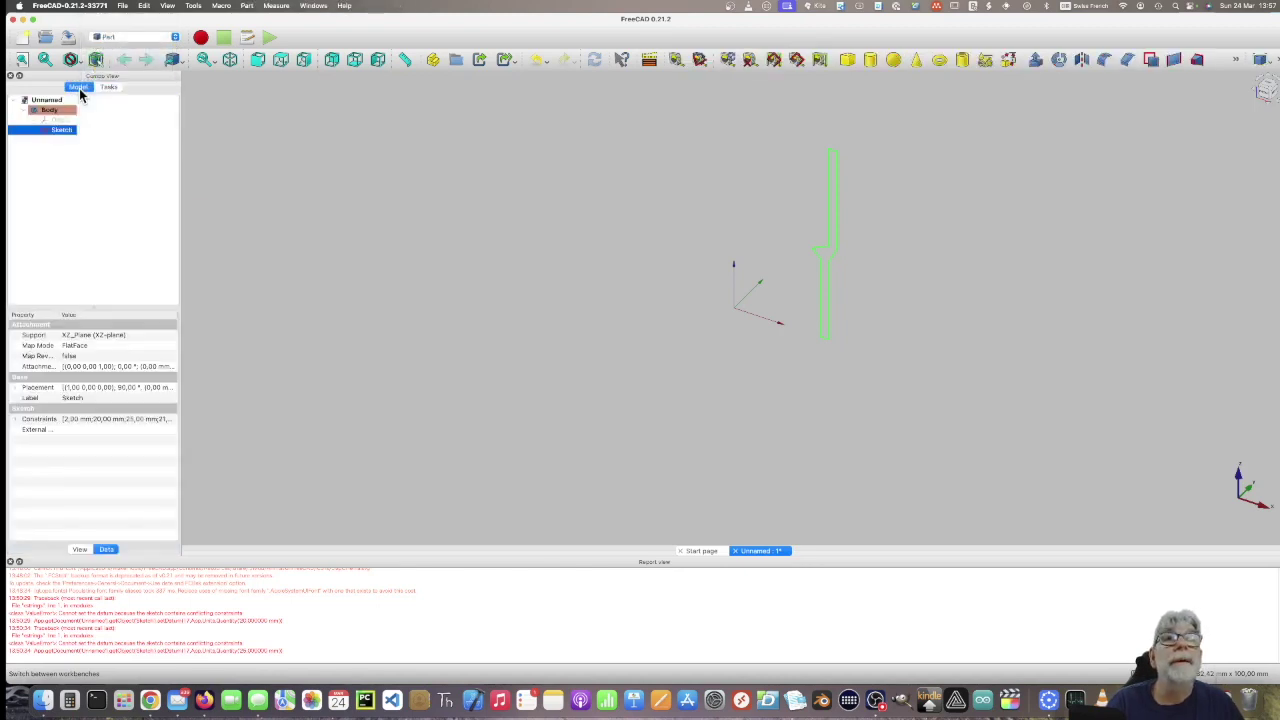
left_click(50, 101)
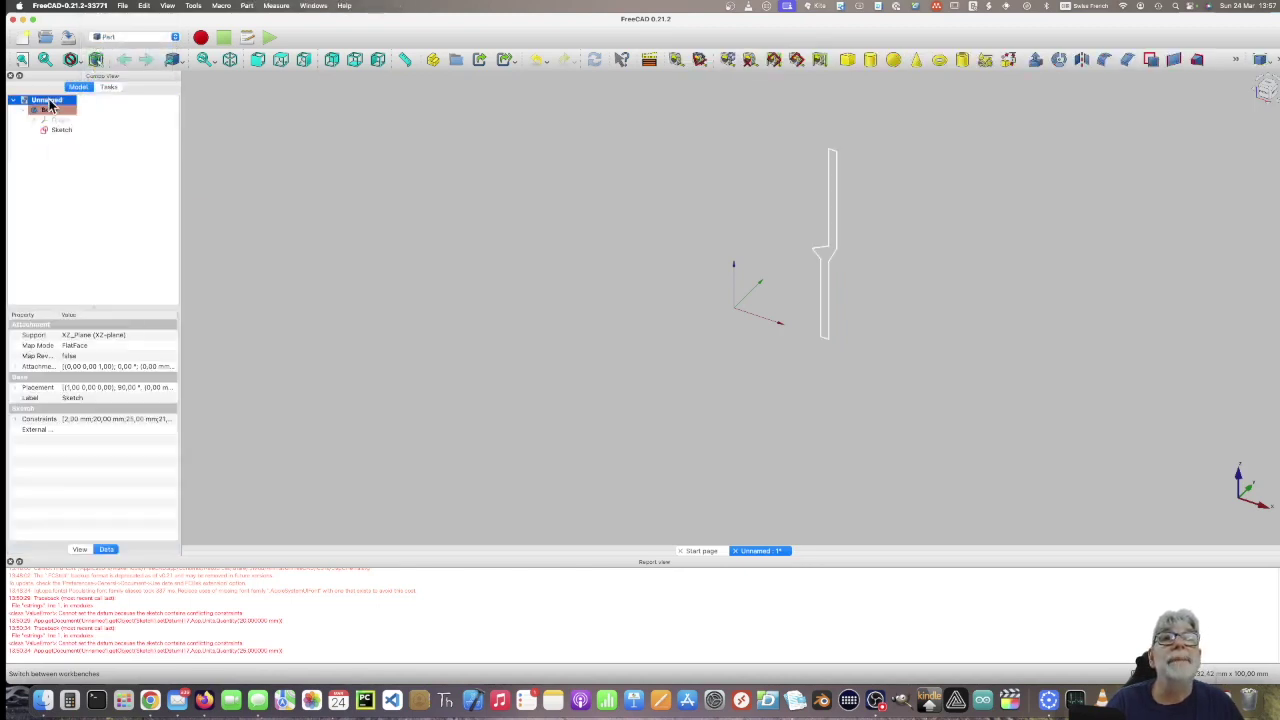
right_click(53, 104)
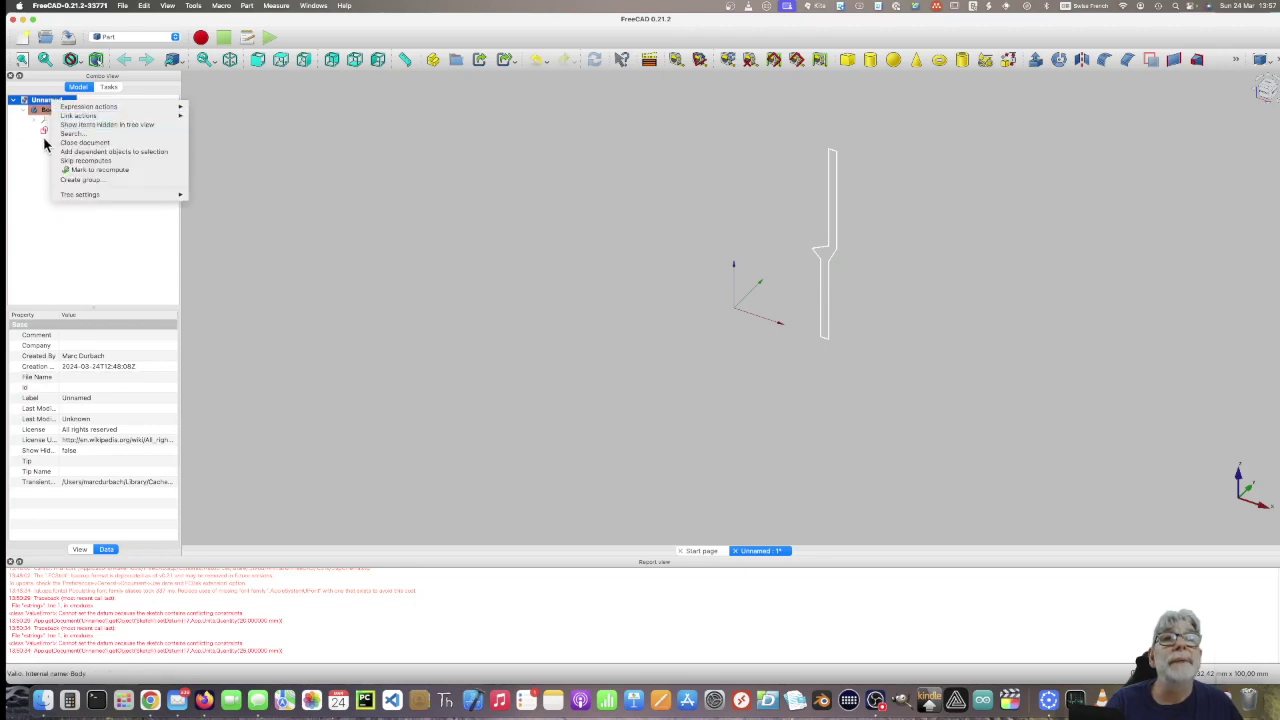
left_click(38, 105)
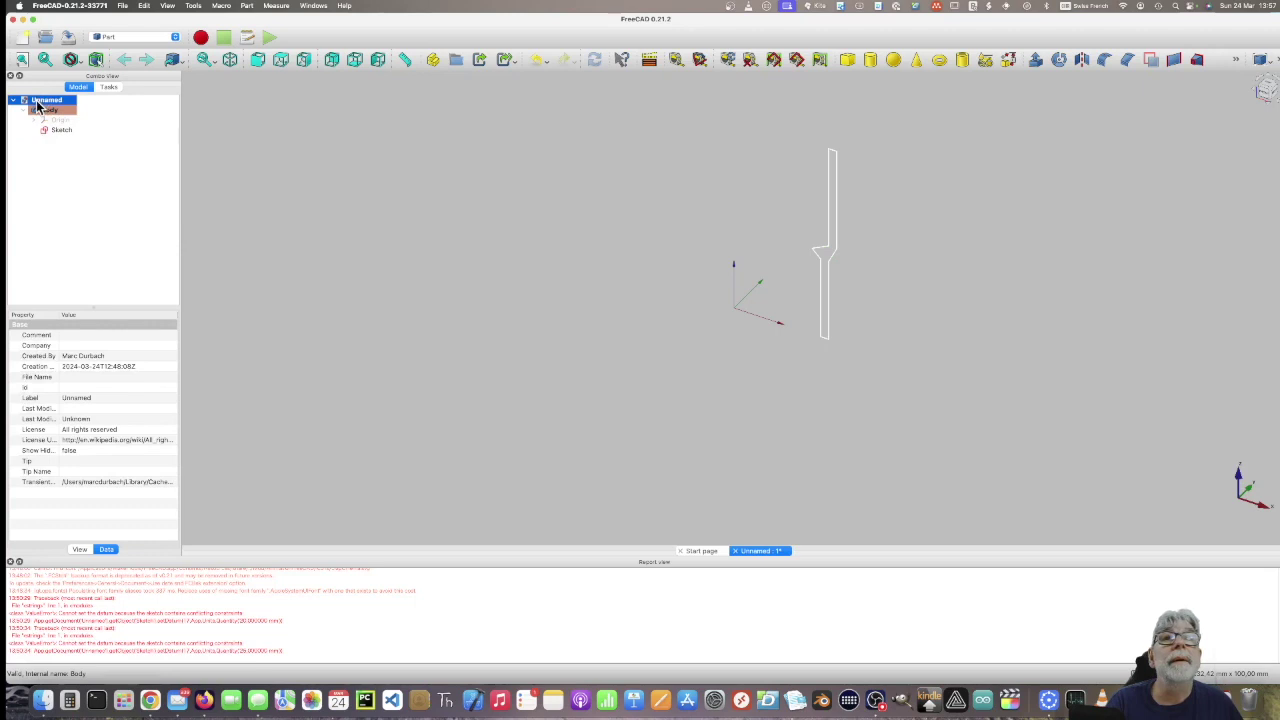
right_click(41, 106)
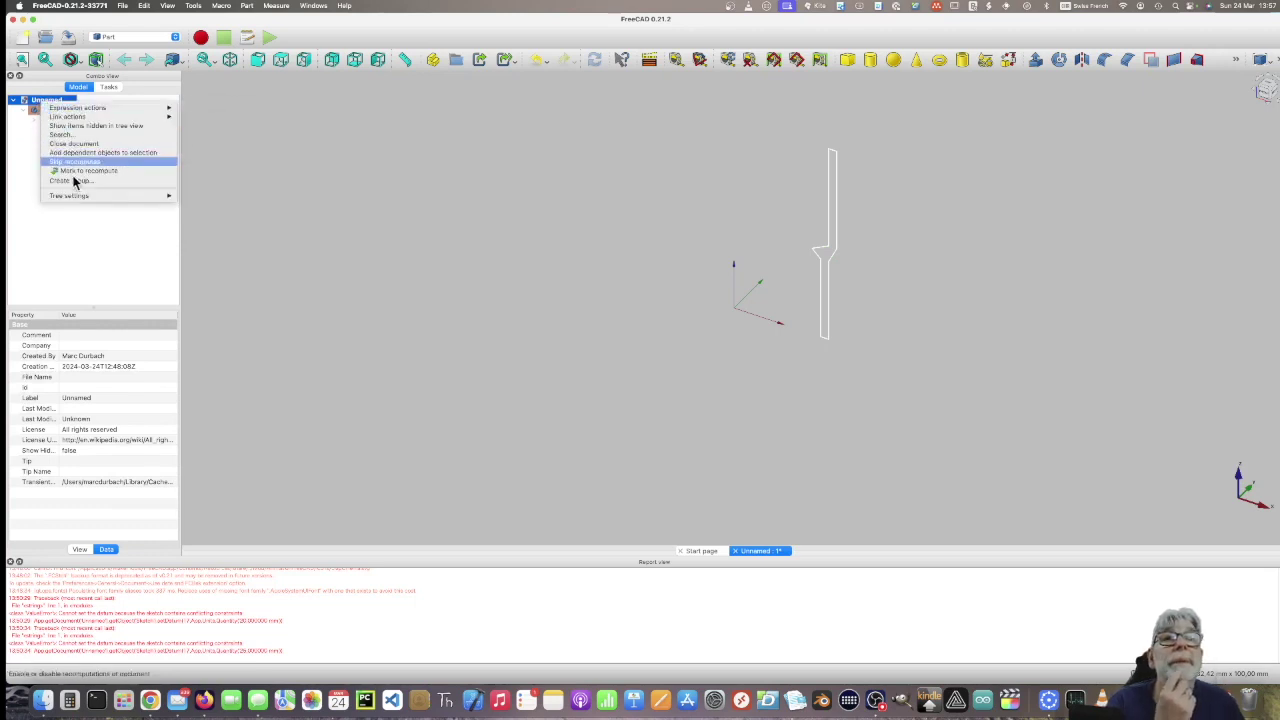
left_click(71, 228)
Save the document as 'Schlauchverbindung' and dismiss the warning.
left_click(124, 7)
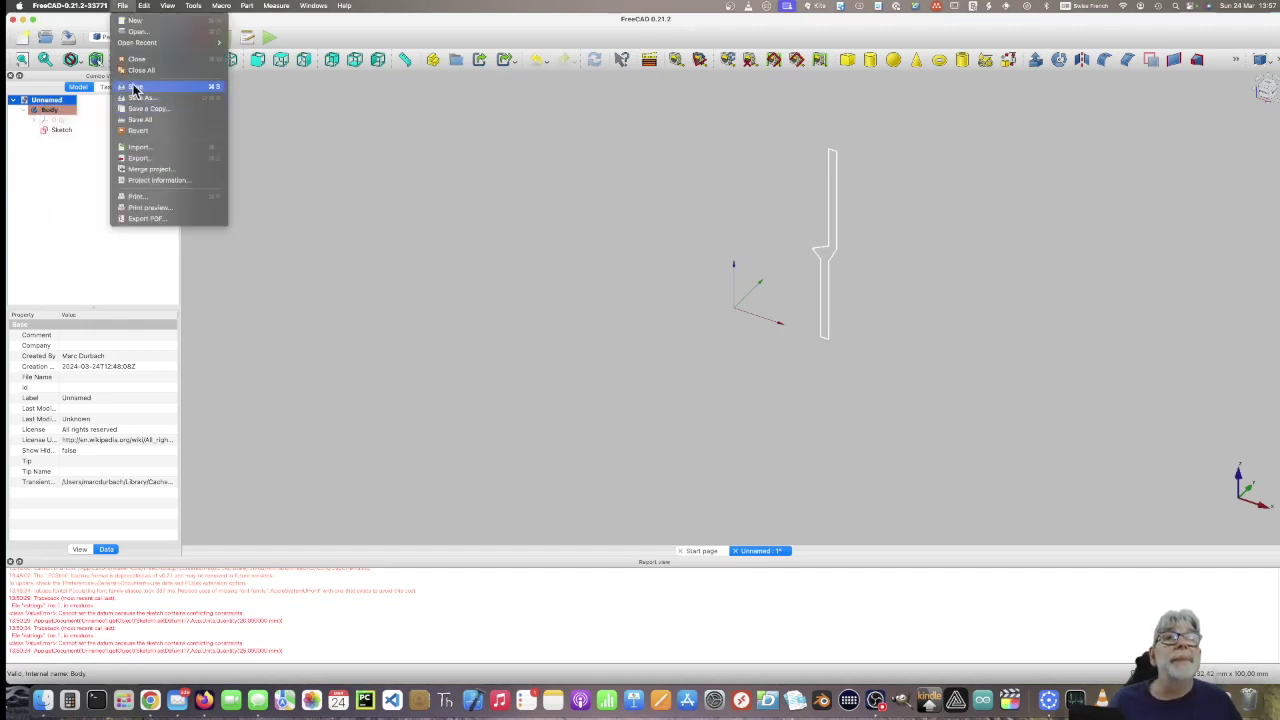
left_click(136, 98)
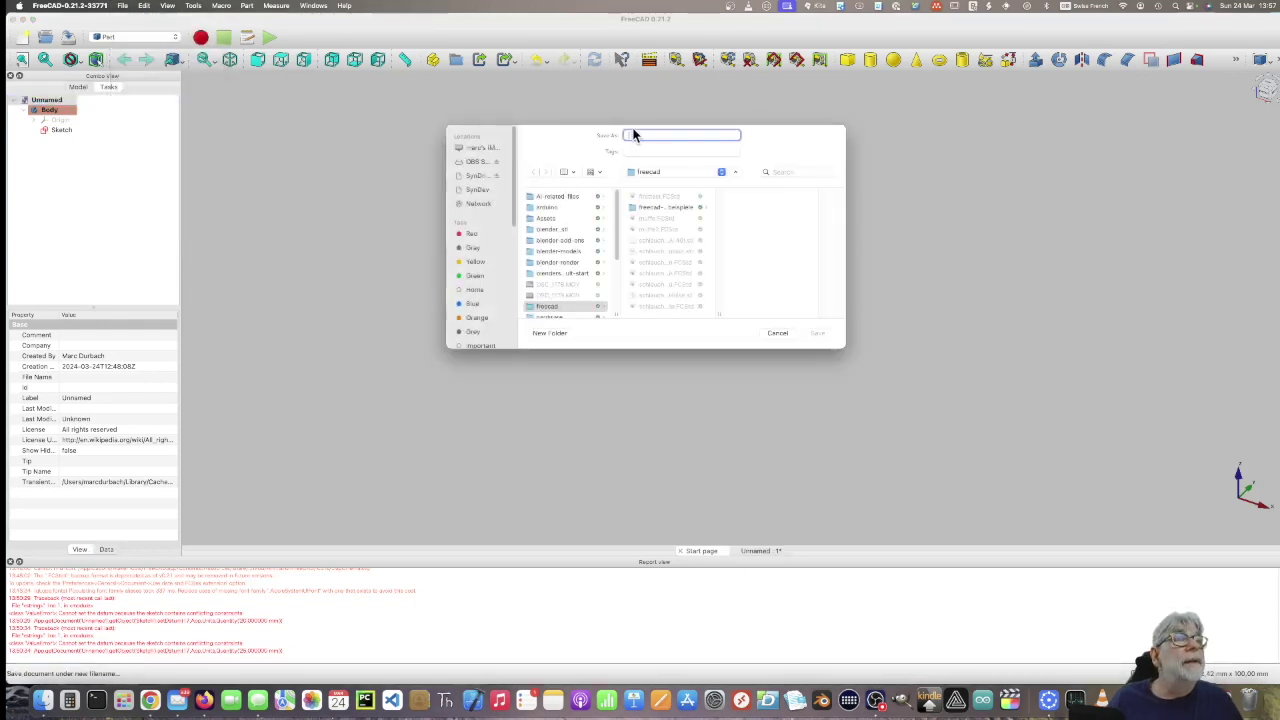
type("m")
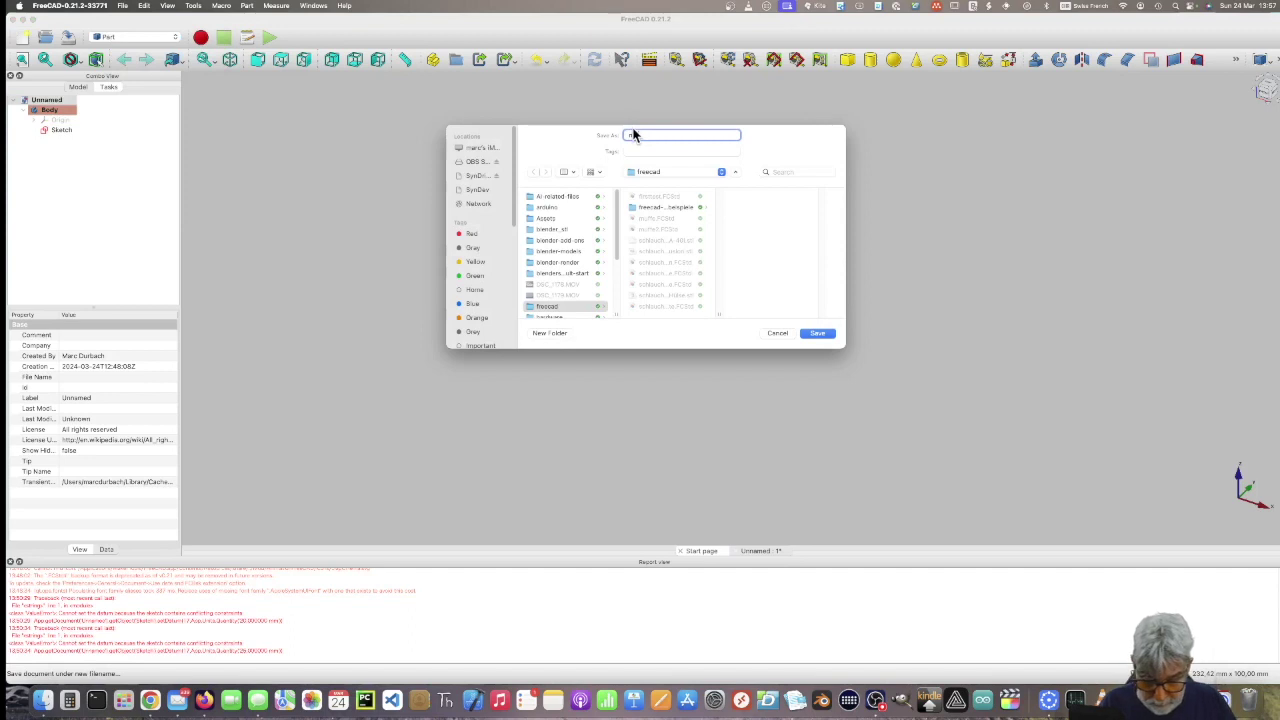
key("BackSpace")
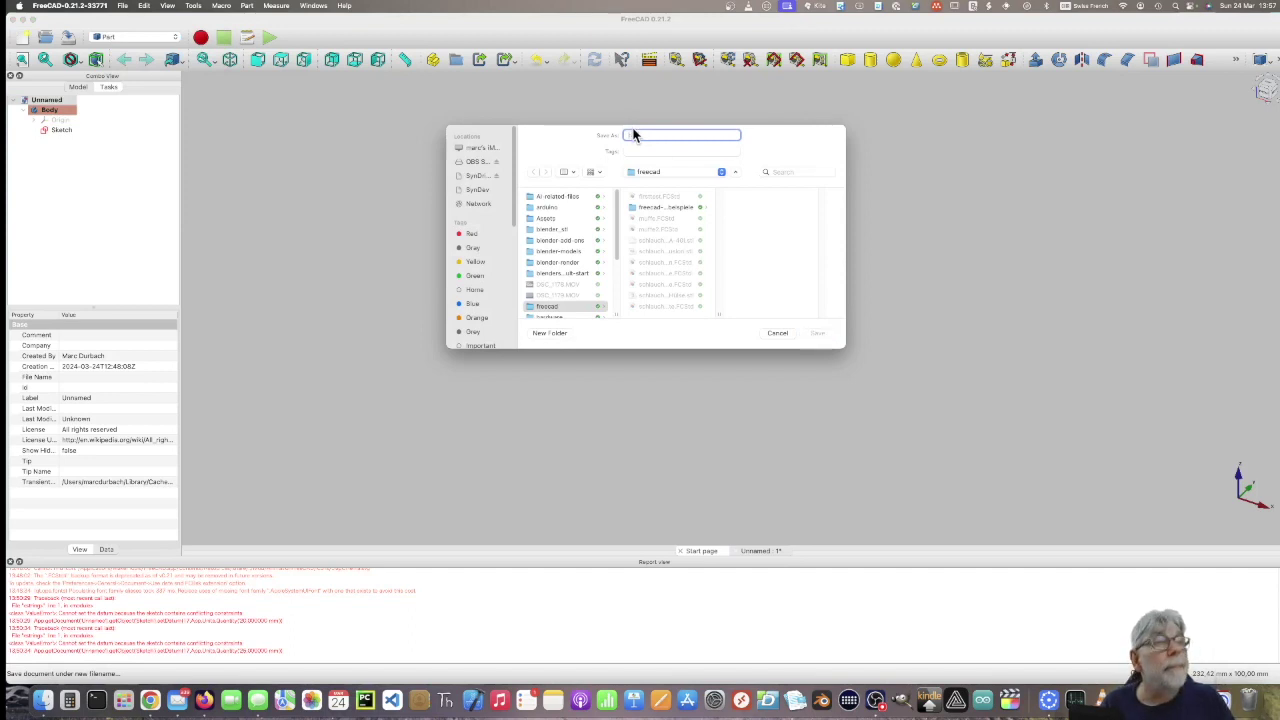
type("Mecad5")
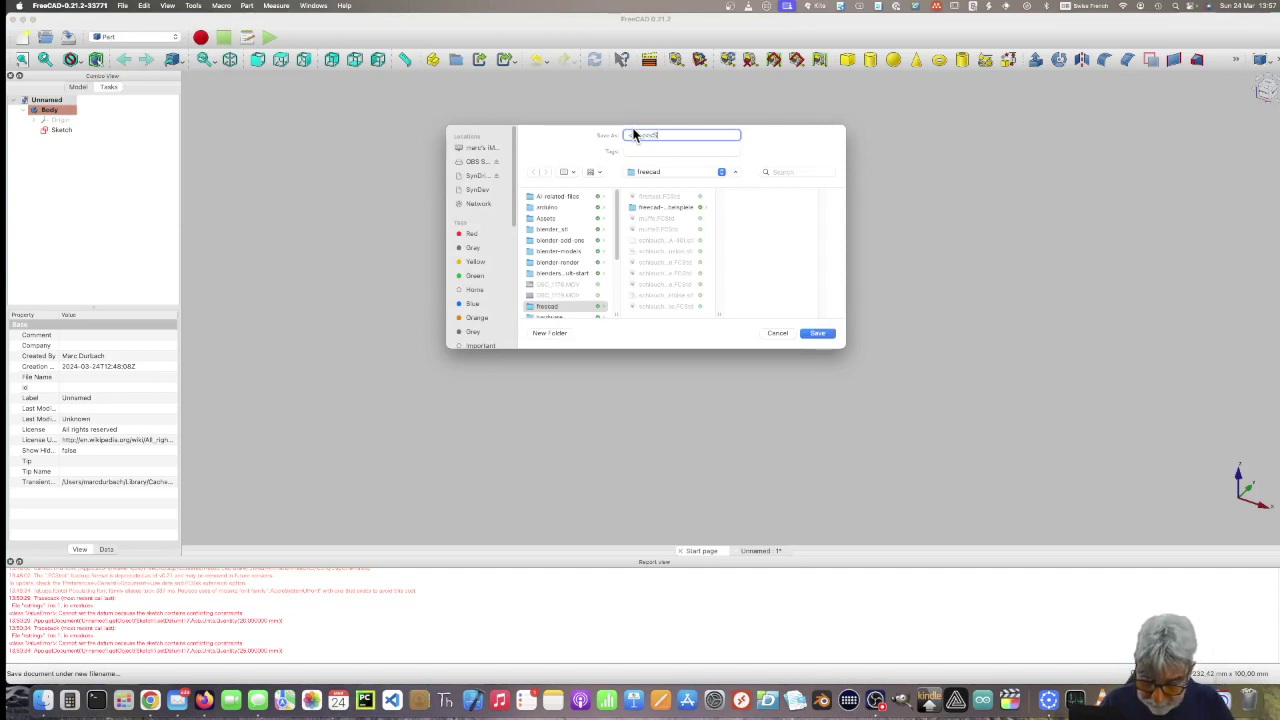
type("Sketc")
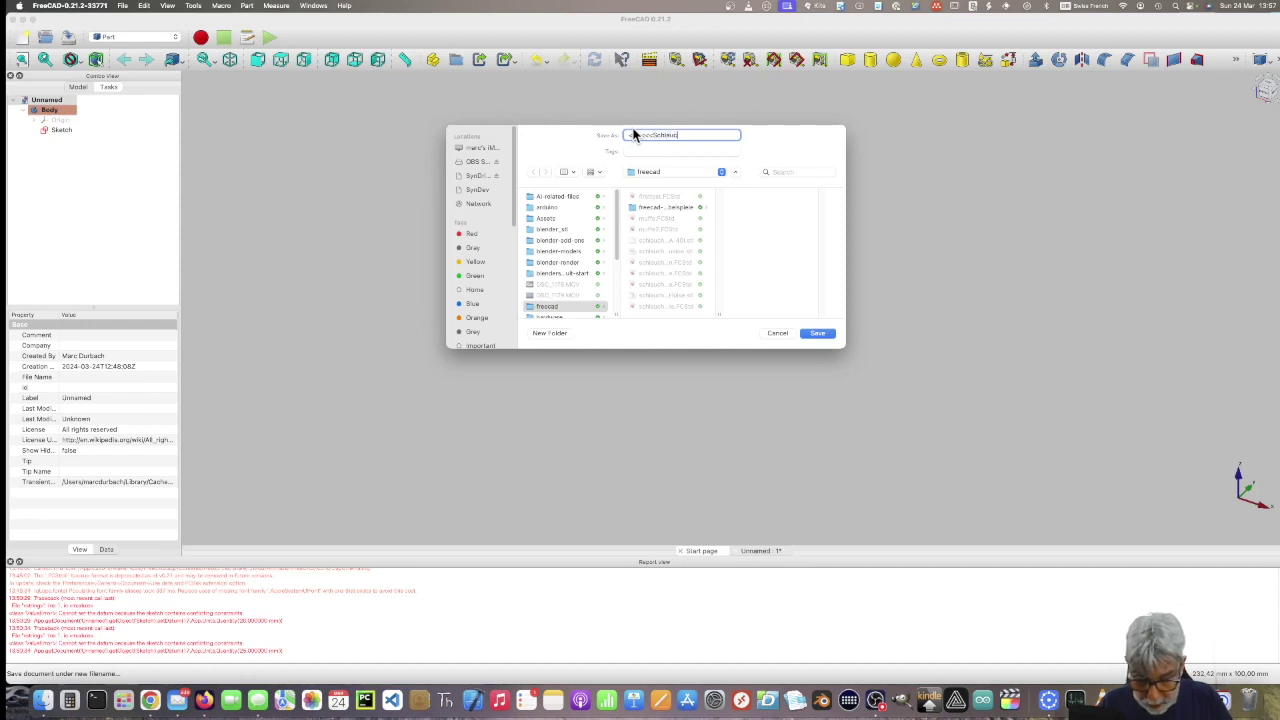
type("hverbin")
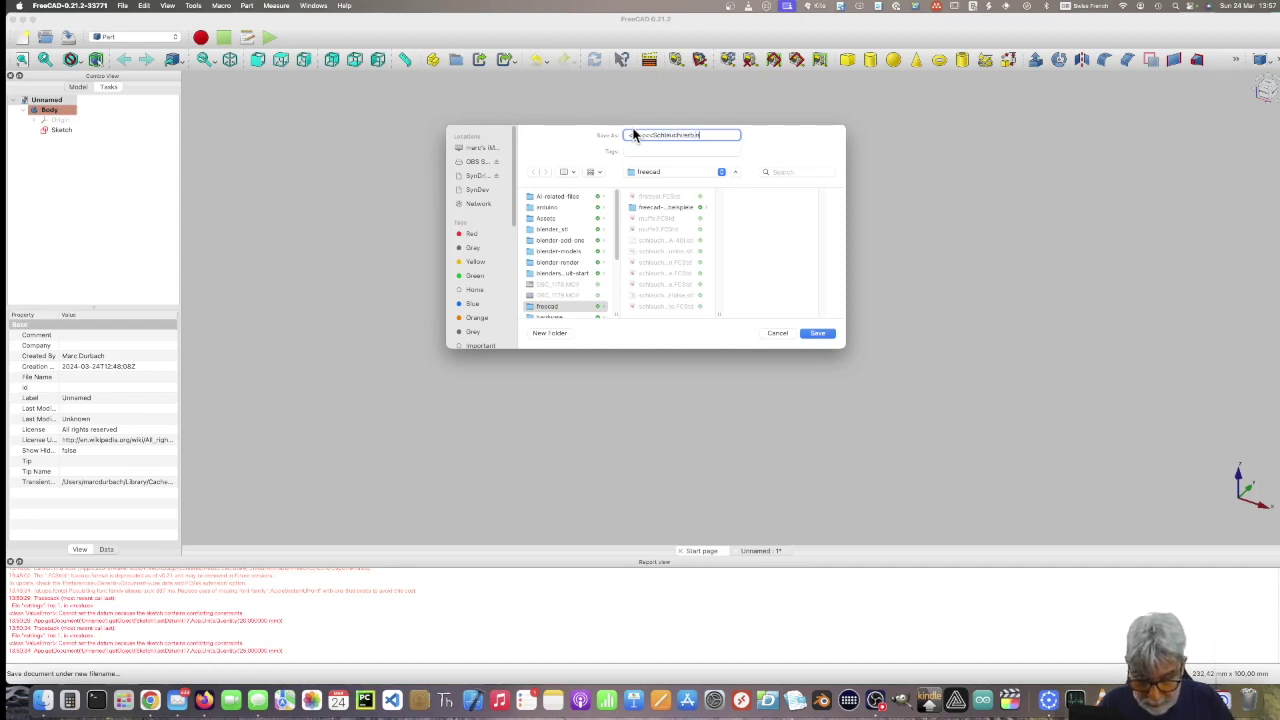
type("dung")
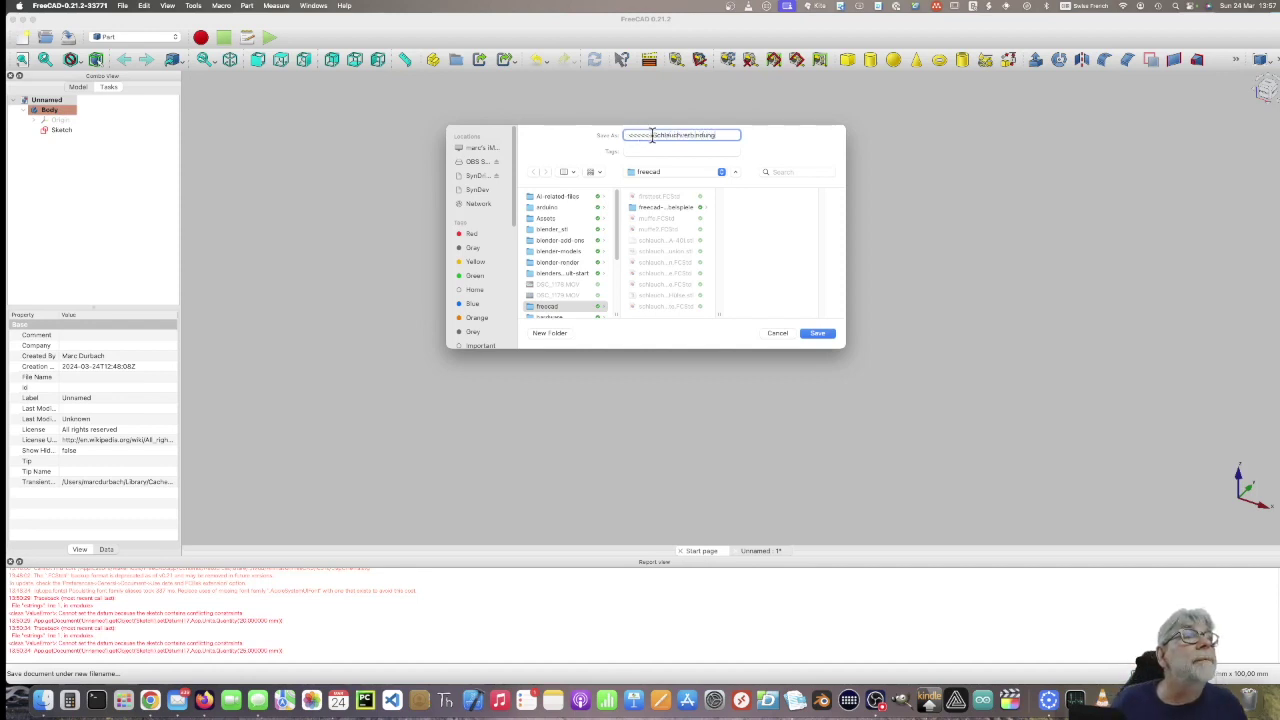
key("BackSpace")
key("BackSpace")
key("BackSpace")
key("BackSpace")
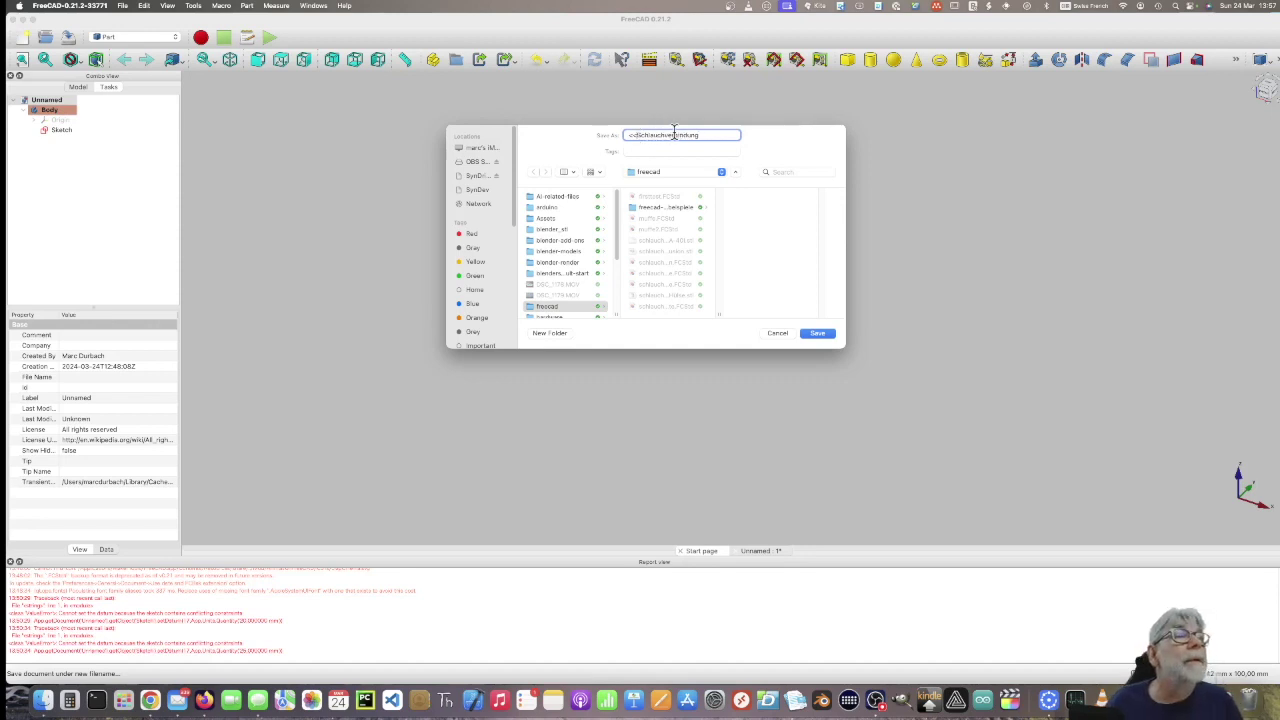
key("BackSpace")
key("BackSpace")
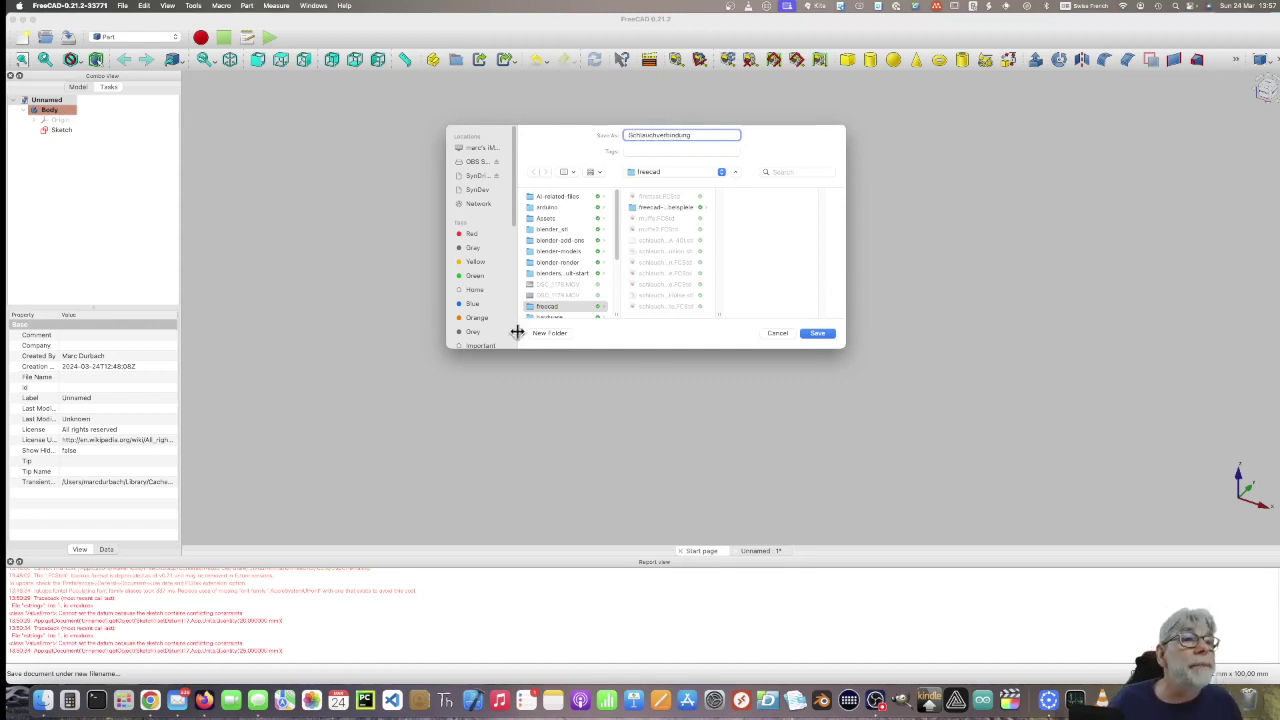
left_click(817, 335)
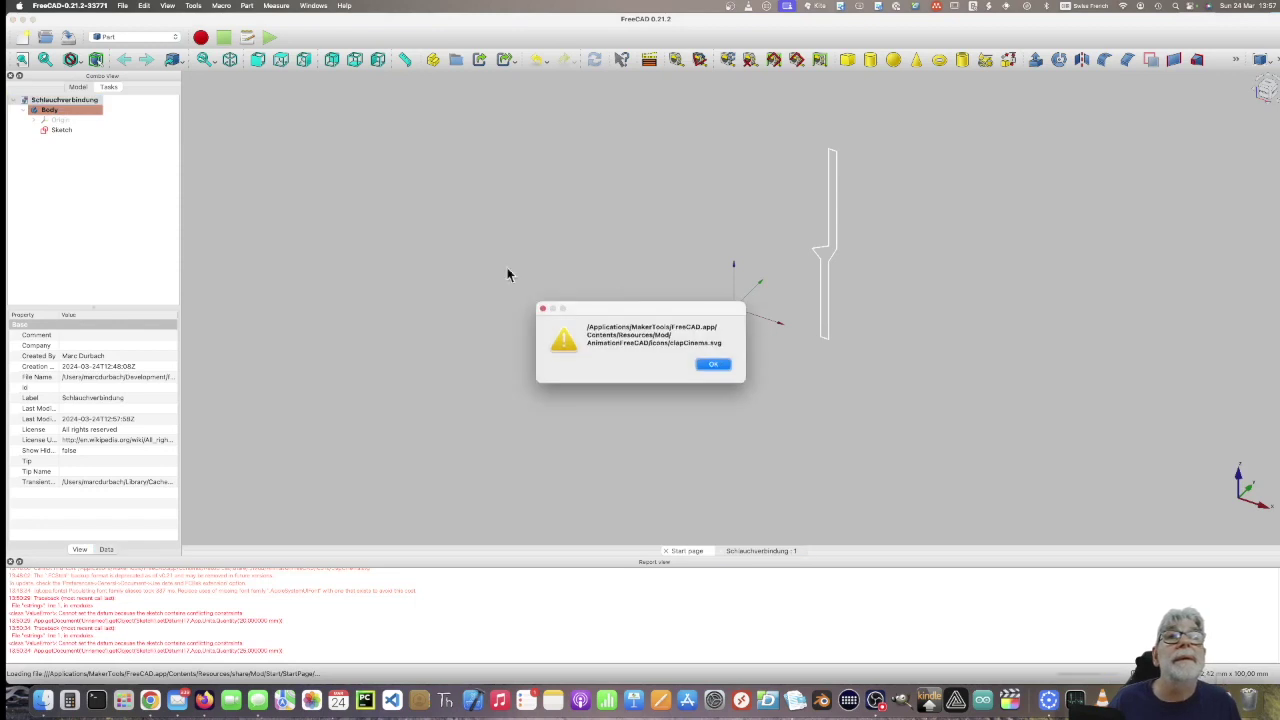
left_click(713, 366)
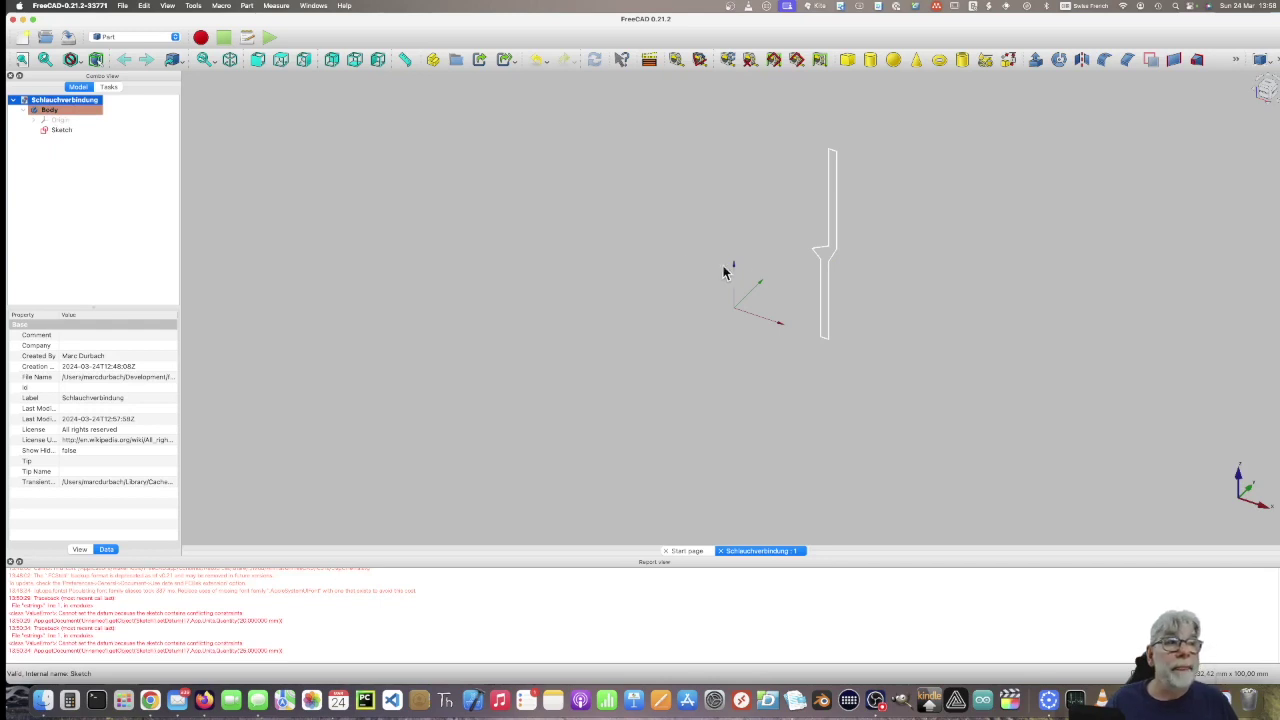
left_click(58, 131)
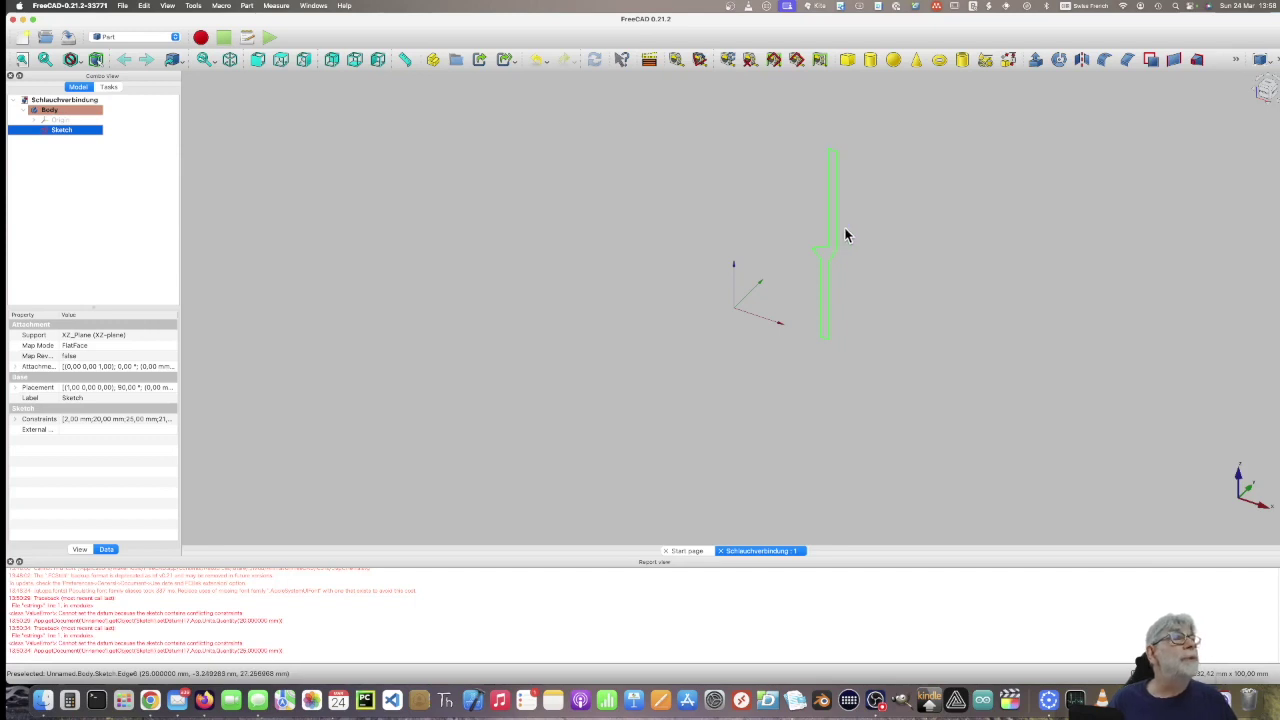
left_click(1236, 61)
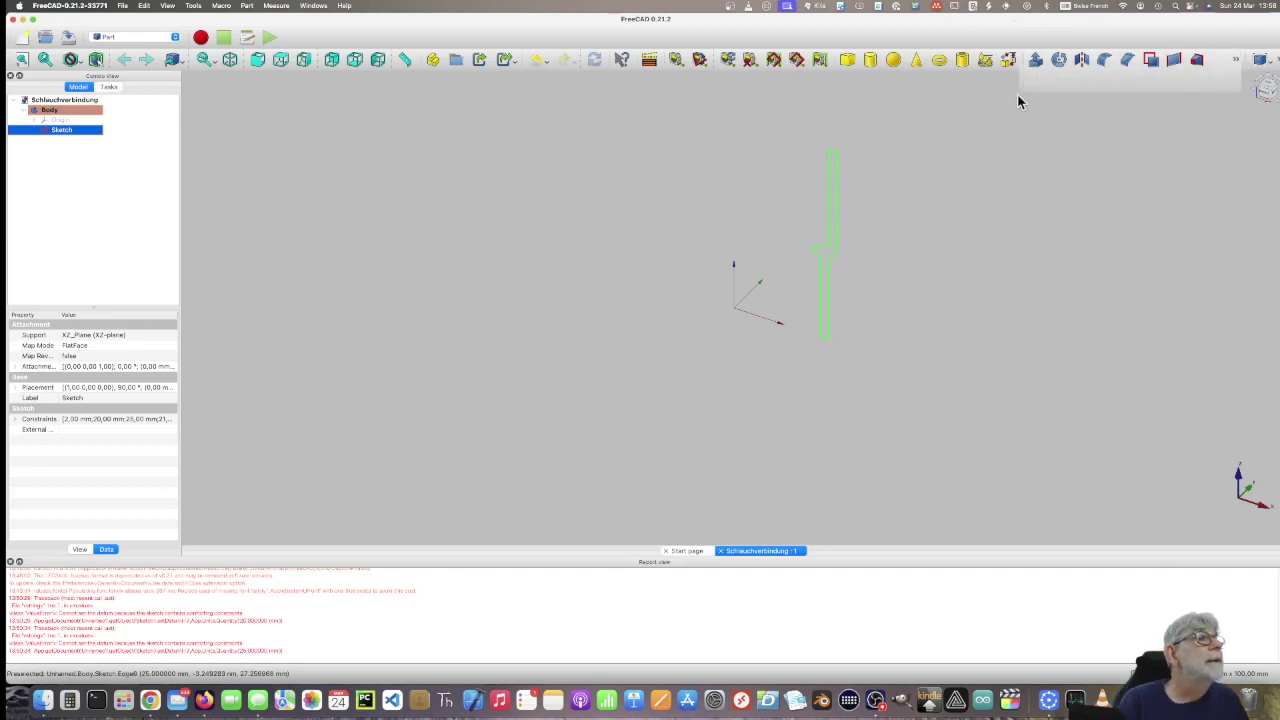
left_click(1238, 62)
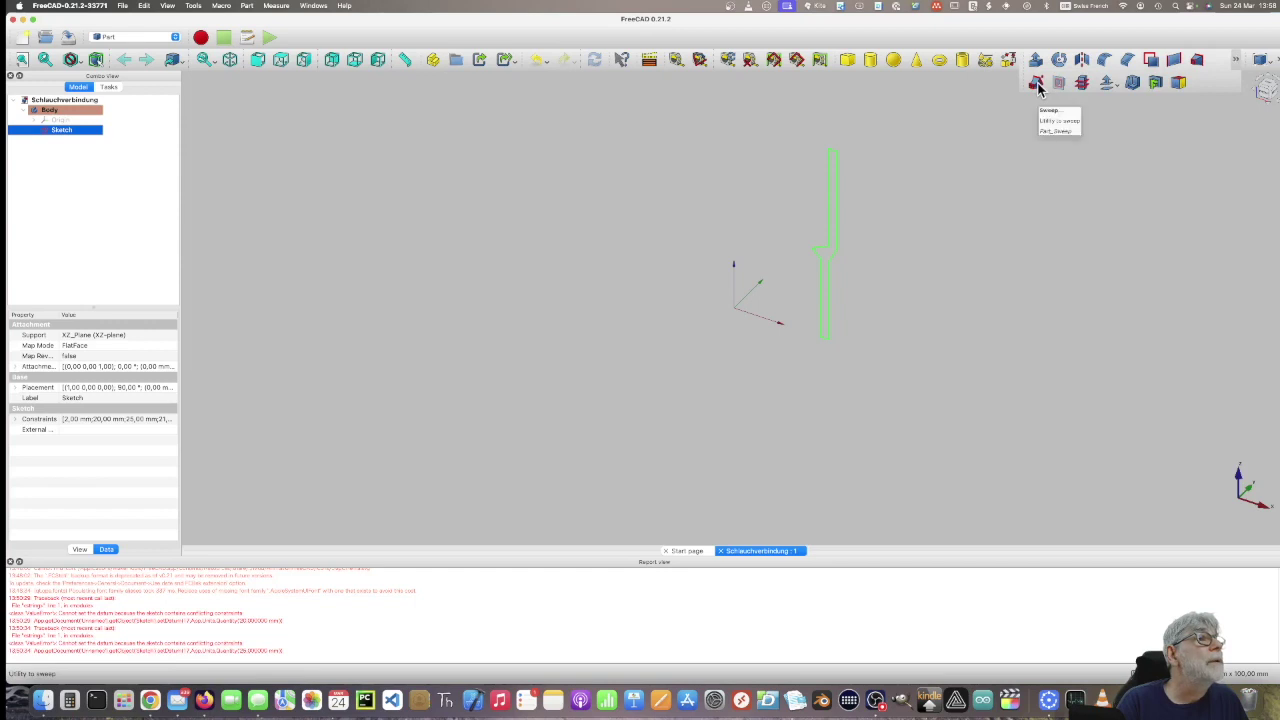
left_click(1016, 129)
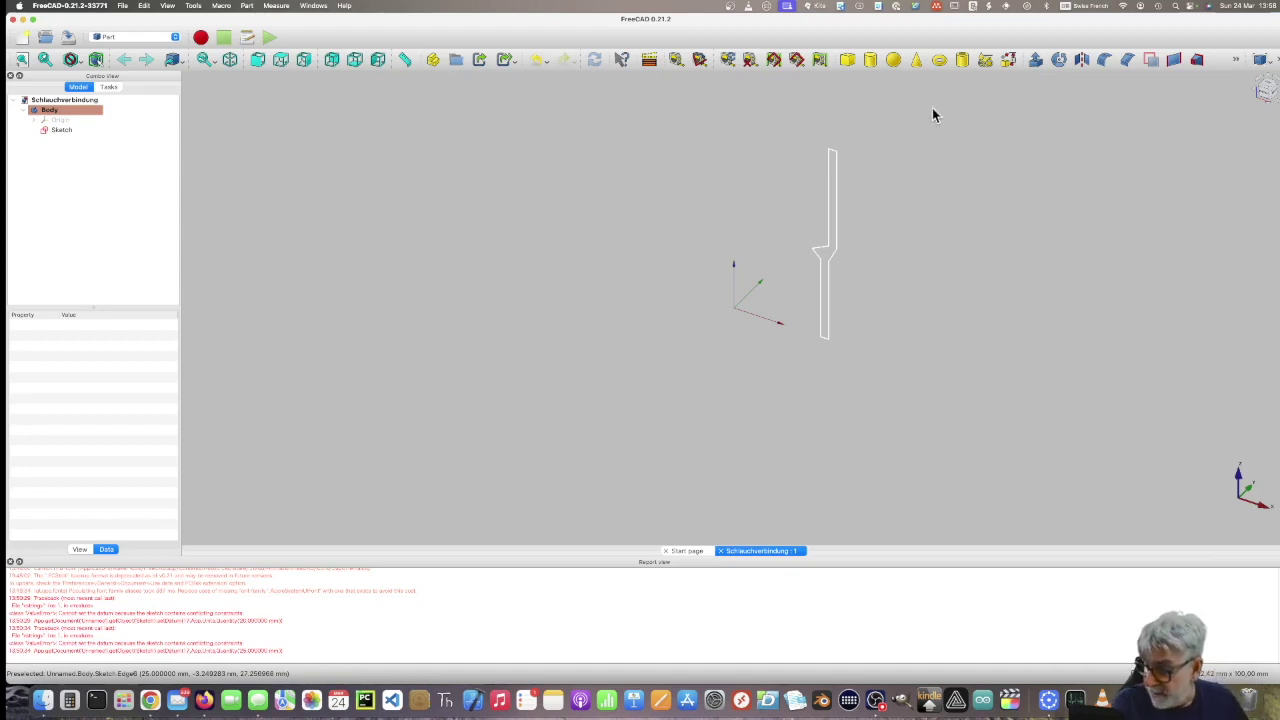
Switch to Part Design and select the profile Sketch in the model tree.
left_click(173, 37)
left_click(139, 81)
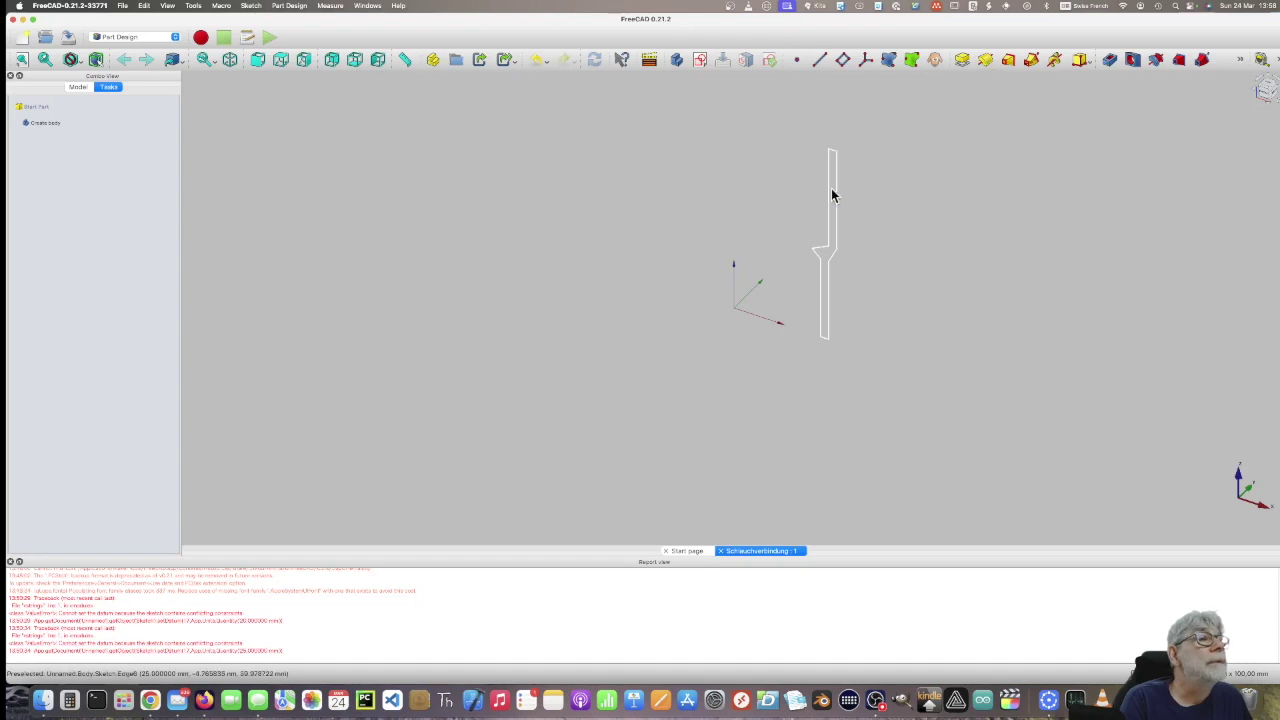
left_click(42, 122)
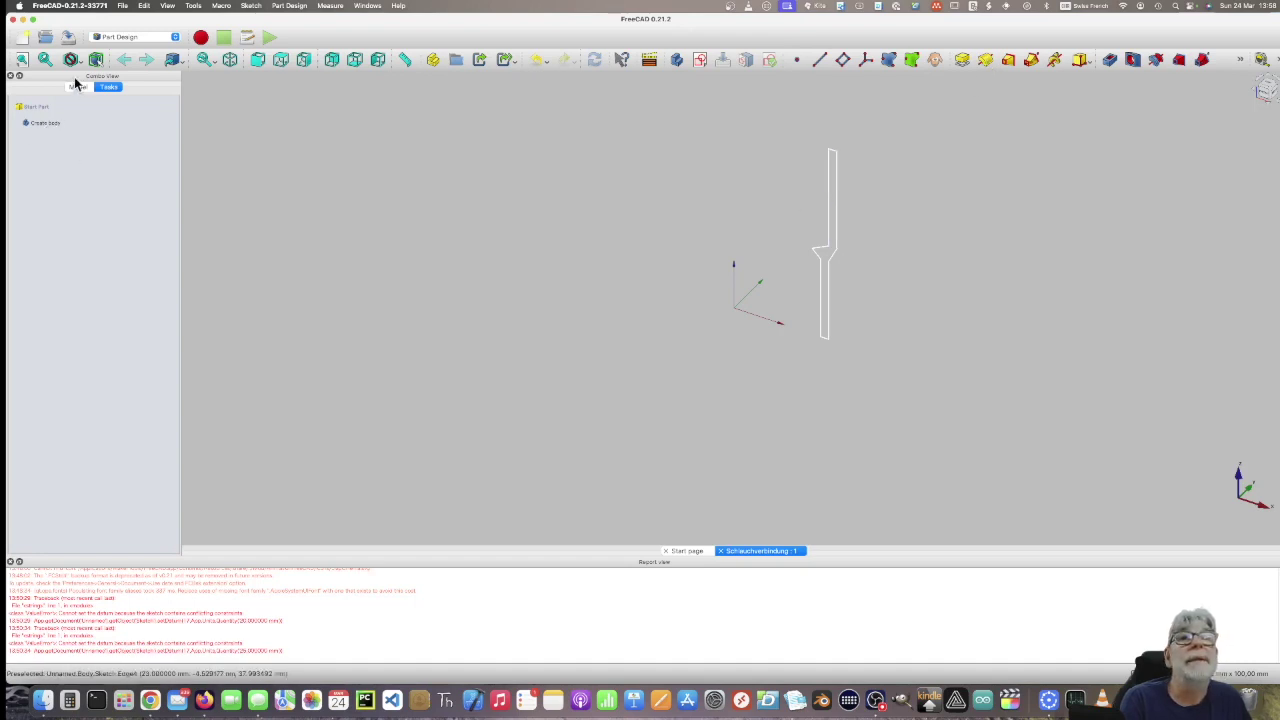
left_click(78, 87)
left_click(58, 131)
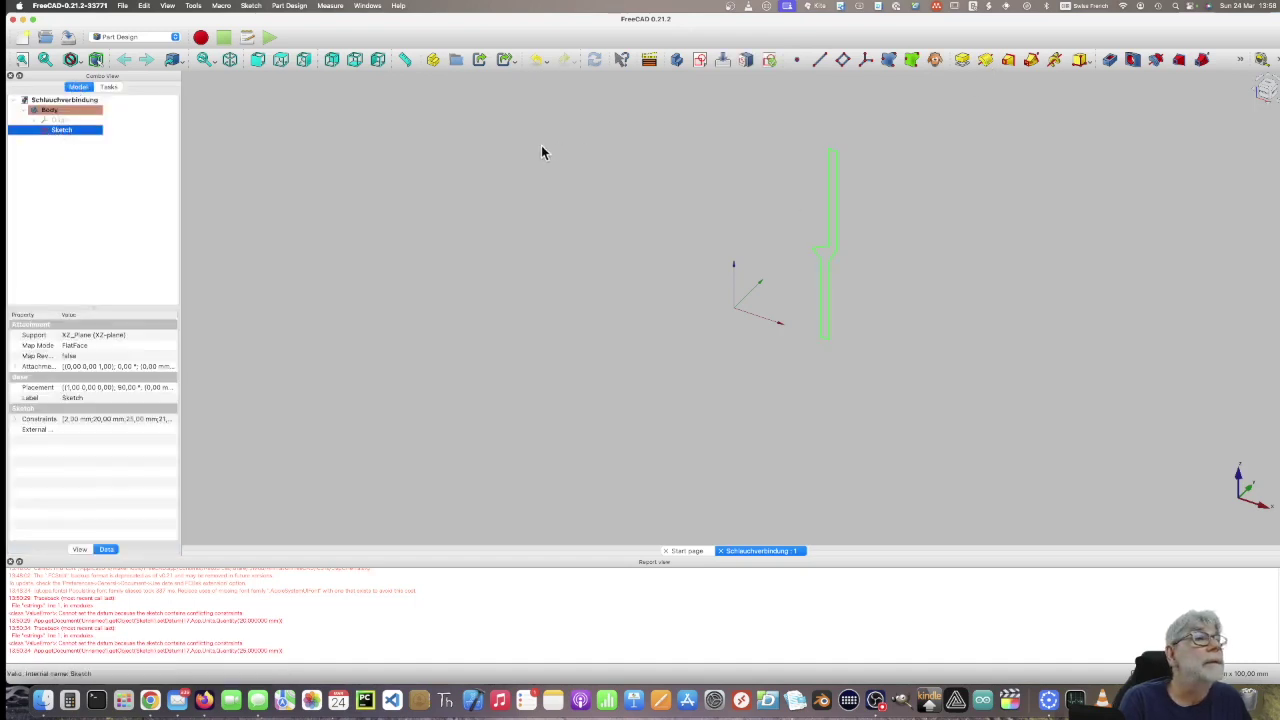
Revolve the sketch 360° around the vertical sketch axis and inspect the sleeve preview.
left_click(986, 61)
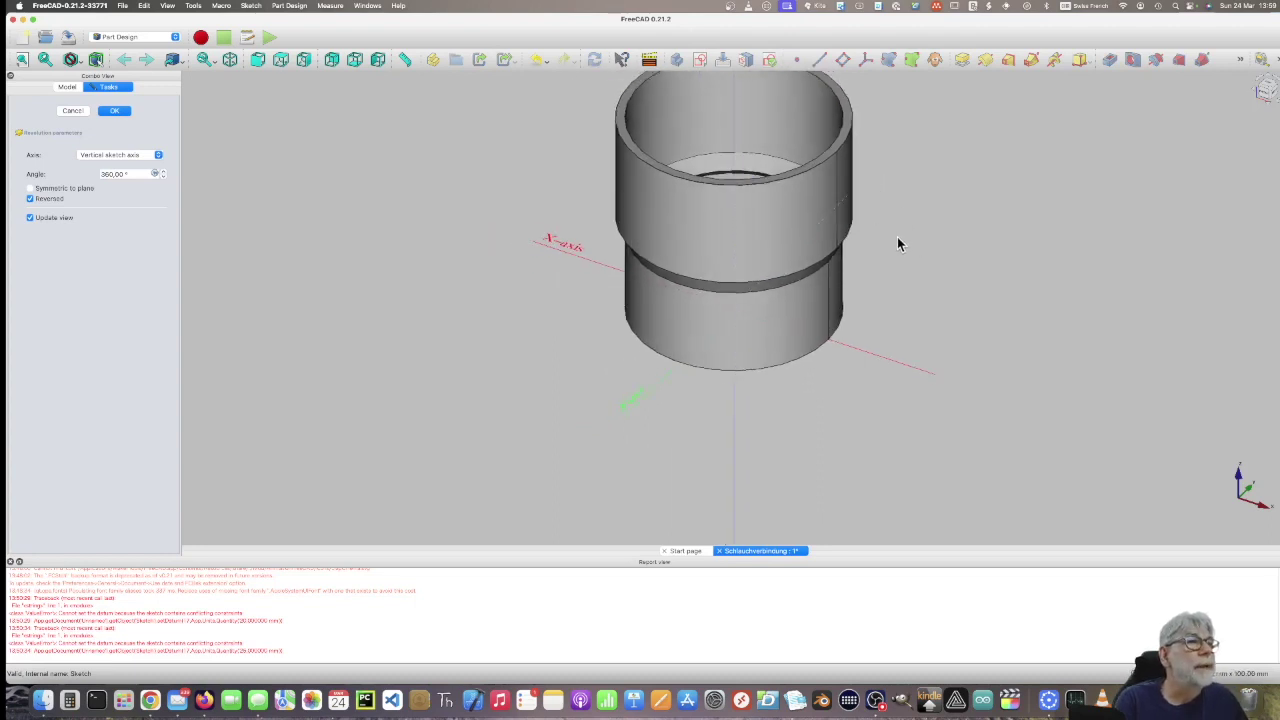
mouse_move(897, 237)
middle_mouse_down()
mouse_move(899, 129)
mouse_move(923, 80)
mouse_move(737, 251)
mouse_move(923, 283)
mouse_move(901, 369)
mouse_move(931, 209)
mouse_move(951, 249)
mouse_move(851, 343)
mouse_move(720, 318)
mouse_move(720, 269)
mouse_move(840, 93)
mouse_move(760, 266)
mouse_move(694, 229)
mouse_move(728, 200)
middle_mouse_up()
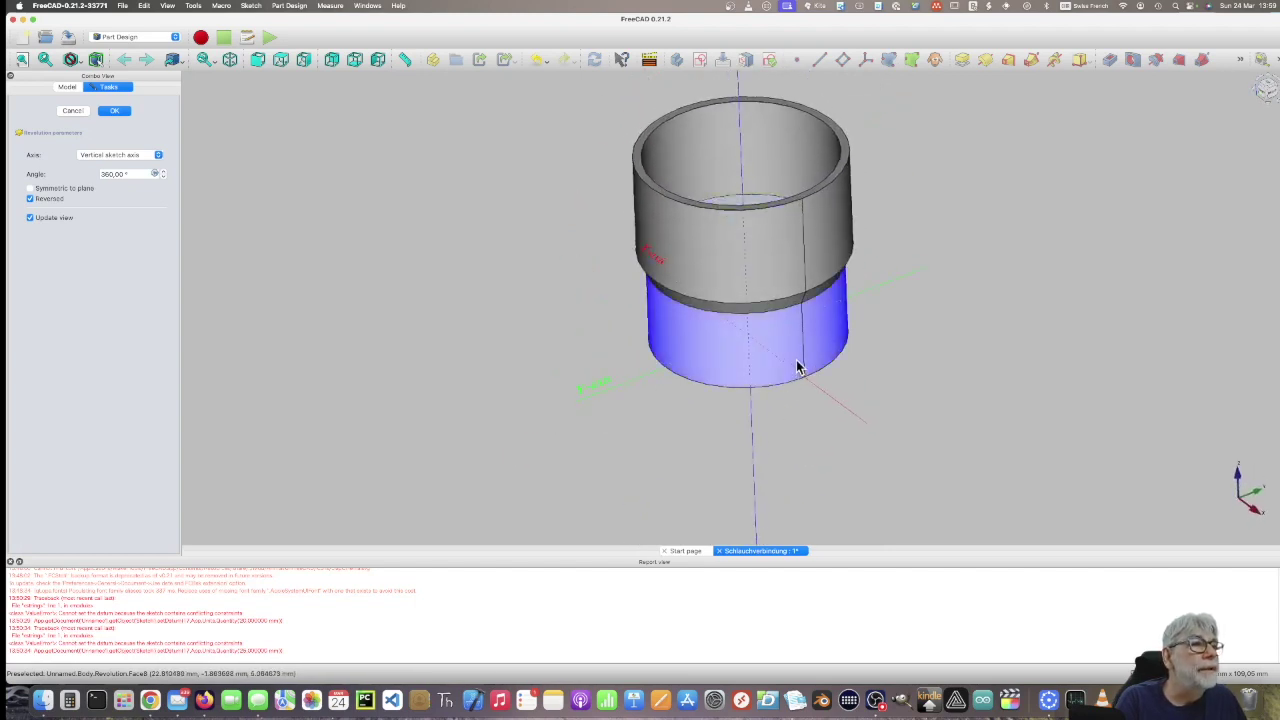
scroll(798, 371, "up", 1)
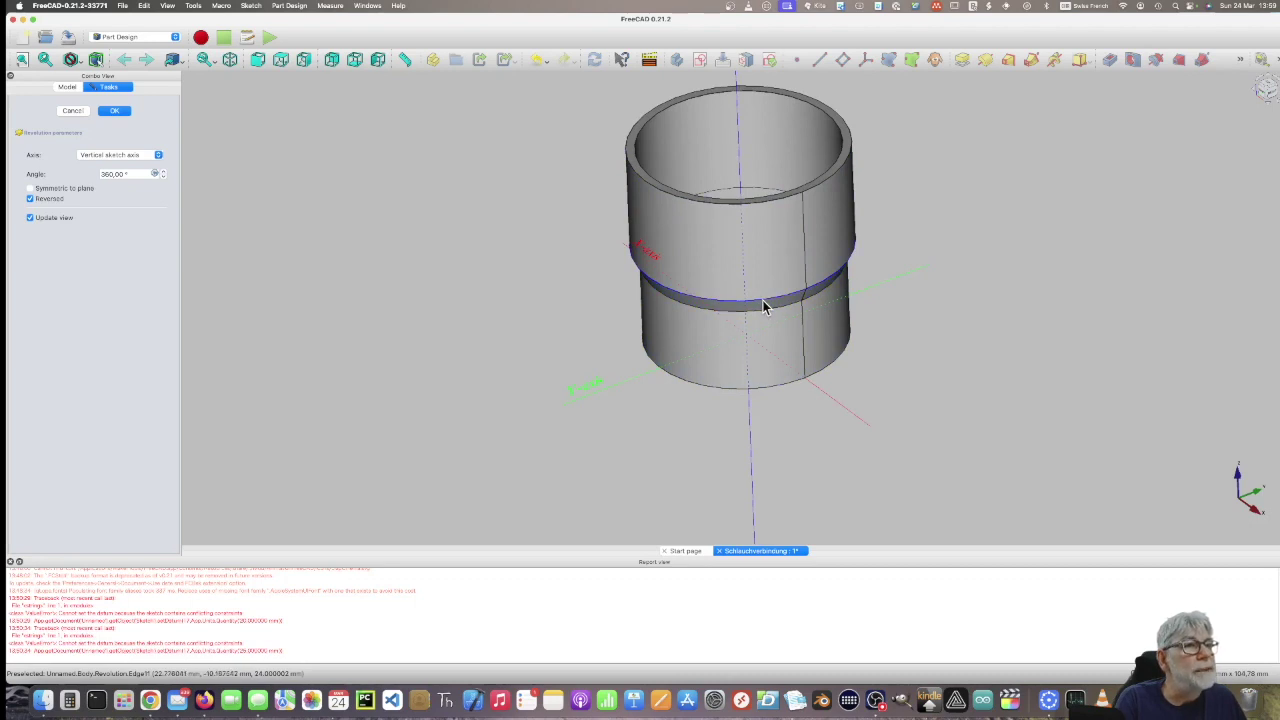
middle_click_drag(763, 307, 757, 337)
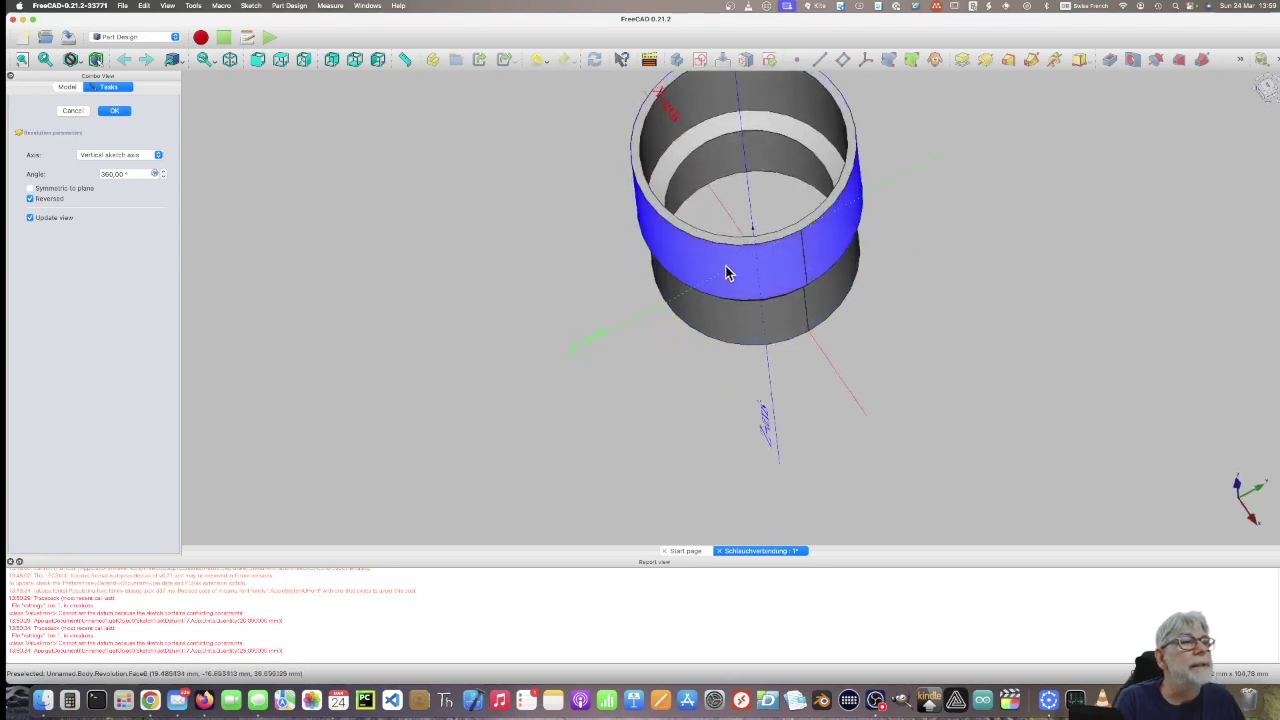
mouse_move(677, 266)
middle_mouse_down()
mouse_move(686, 292)
mouse_move(703, 207)
middle_mouse_up()
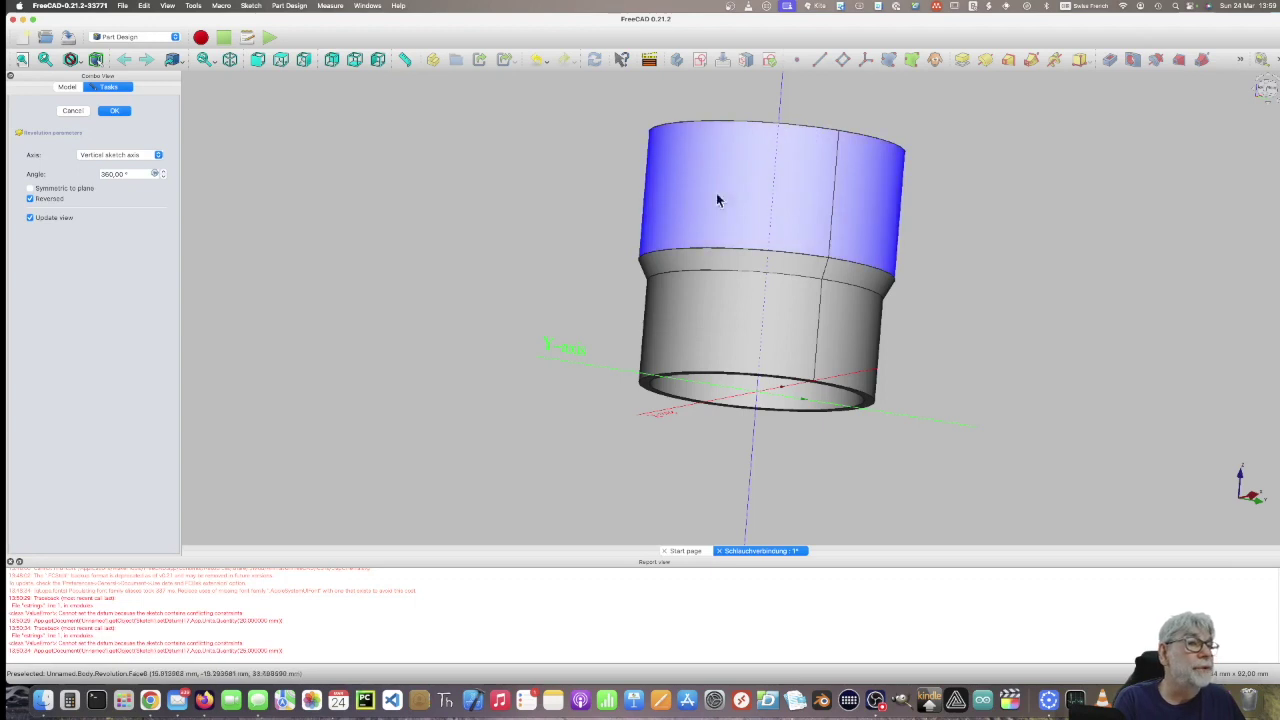
scroll(553, 215, "down", 2)
scroll(553, 215, "down", 2)
scroll(553, 215, "down", 2)
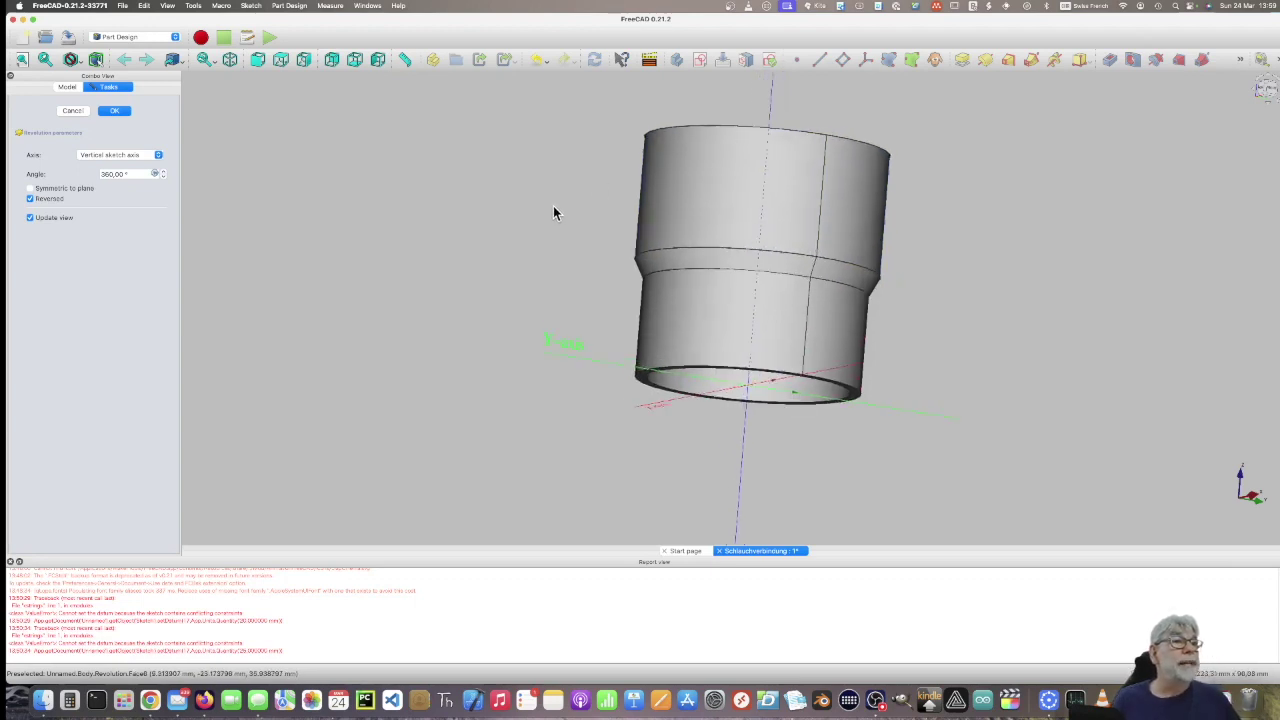
middle_click_drag(555, 213, 532, 222)
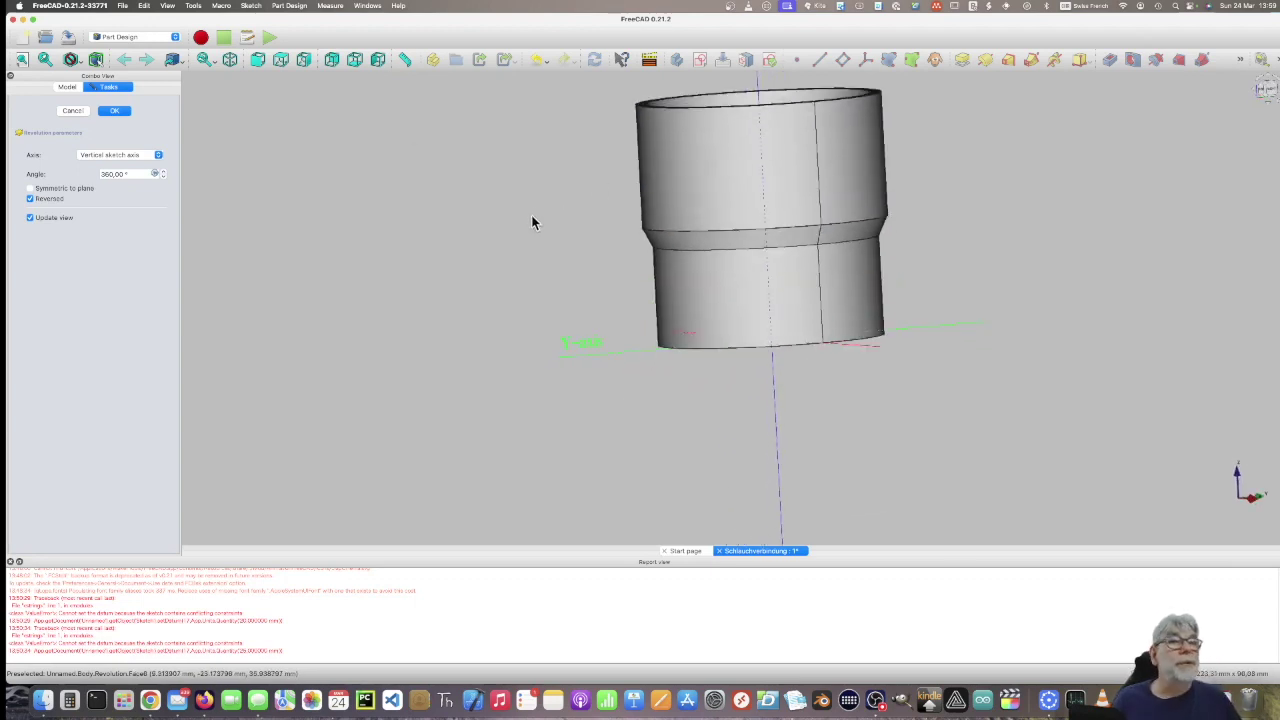
Check the sleeve in Front, Right, Rear and Bottom views, then confirm the Revolution.
left_click(258, 59)
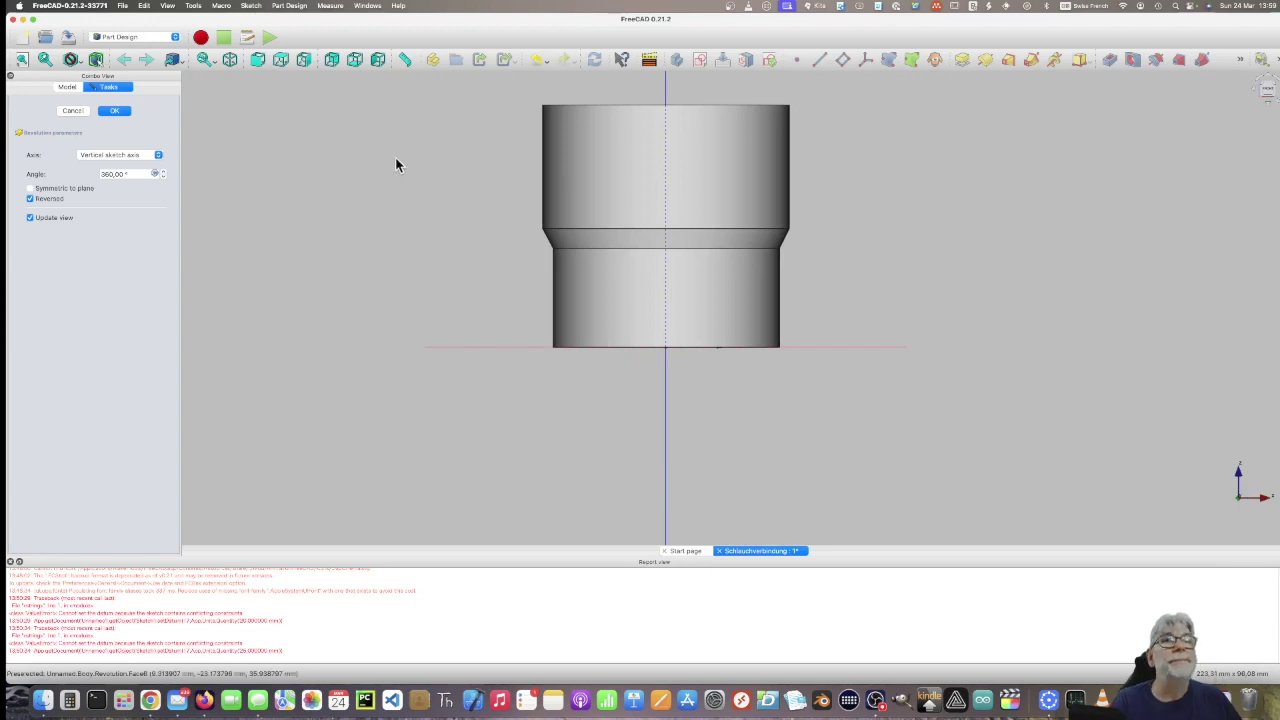
left_click(303, 59)
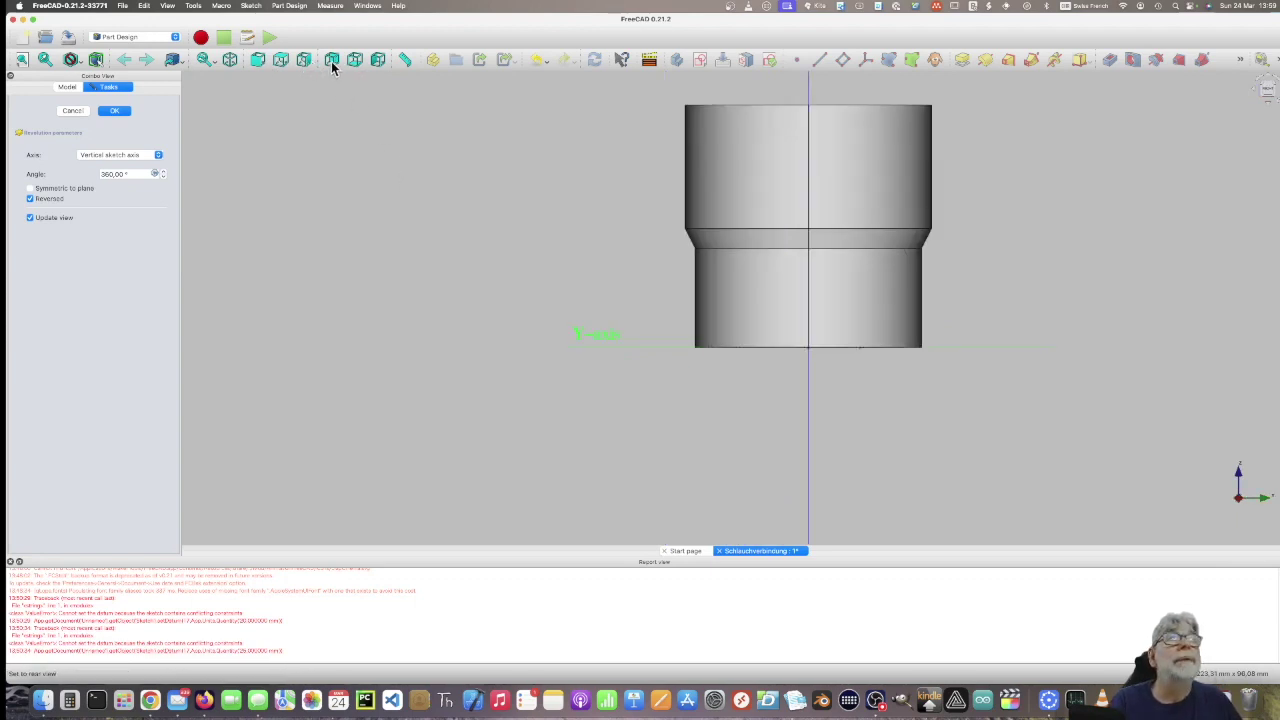
left_click(331, 61)
left_click(355, 61)
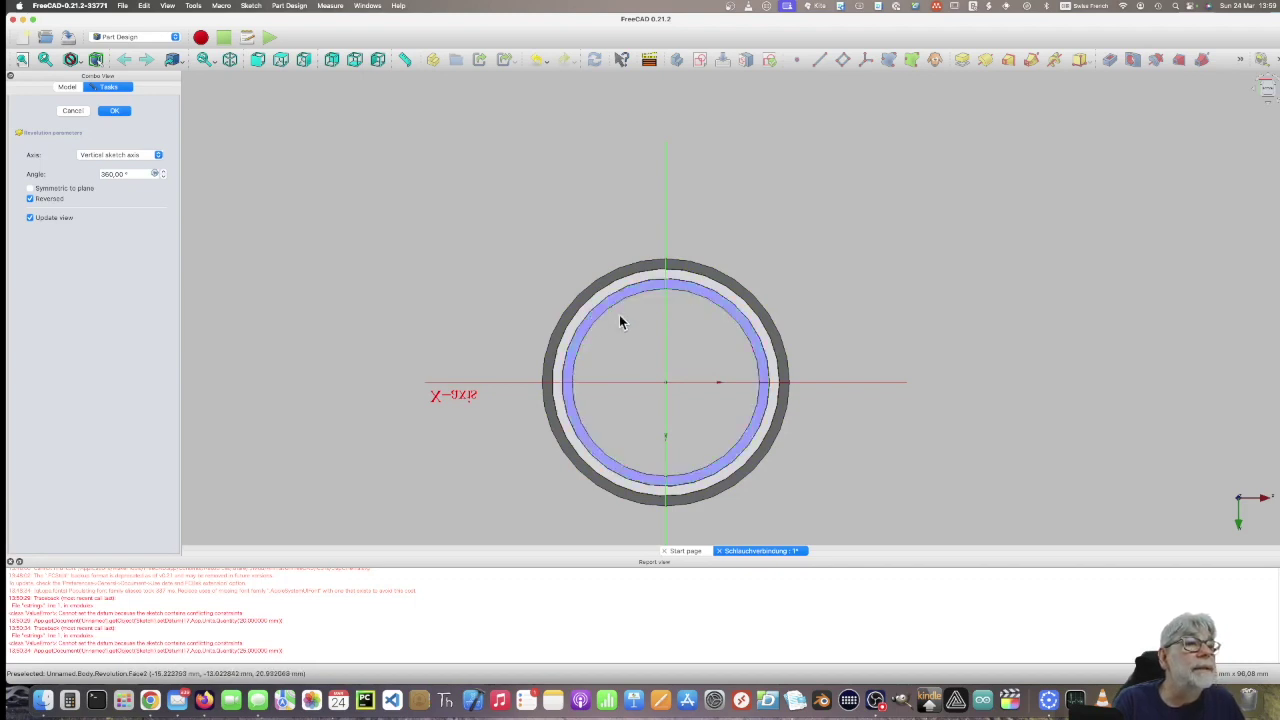
left_click(808, 306)
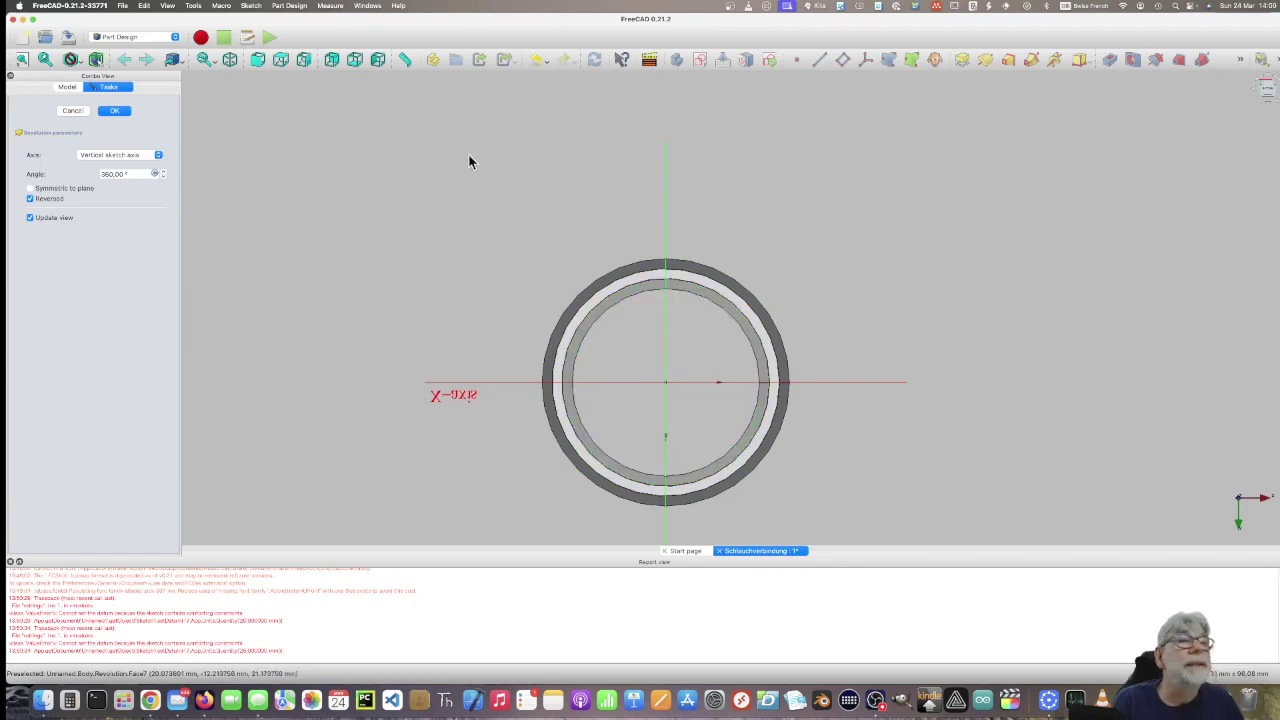
left_click(257, 61)
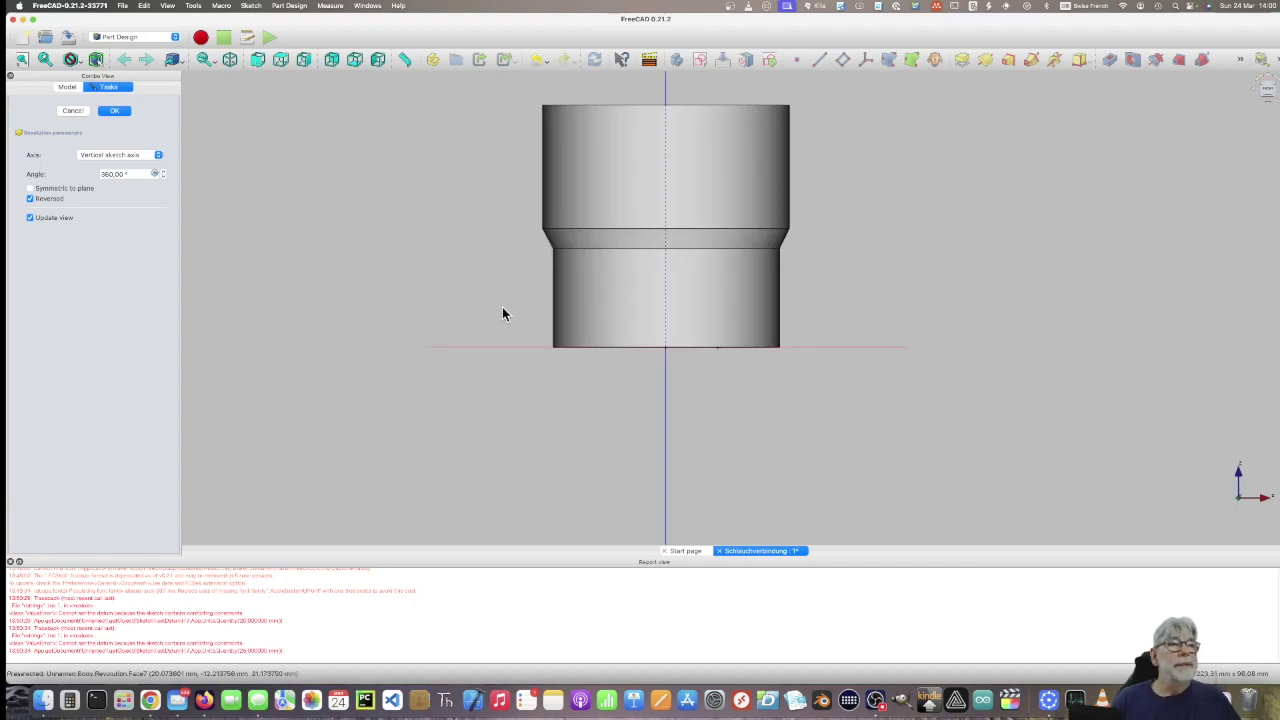
scroll(502, 314, "up", 1)
scroll(502, 314, "down", 2)
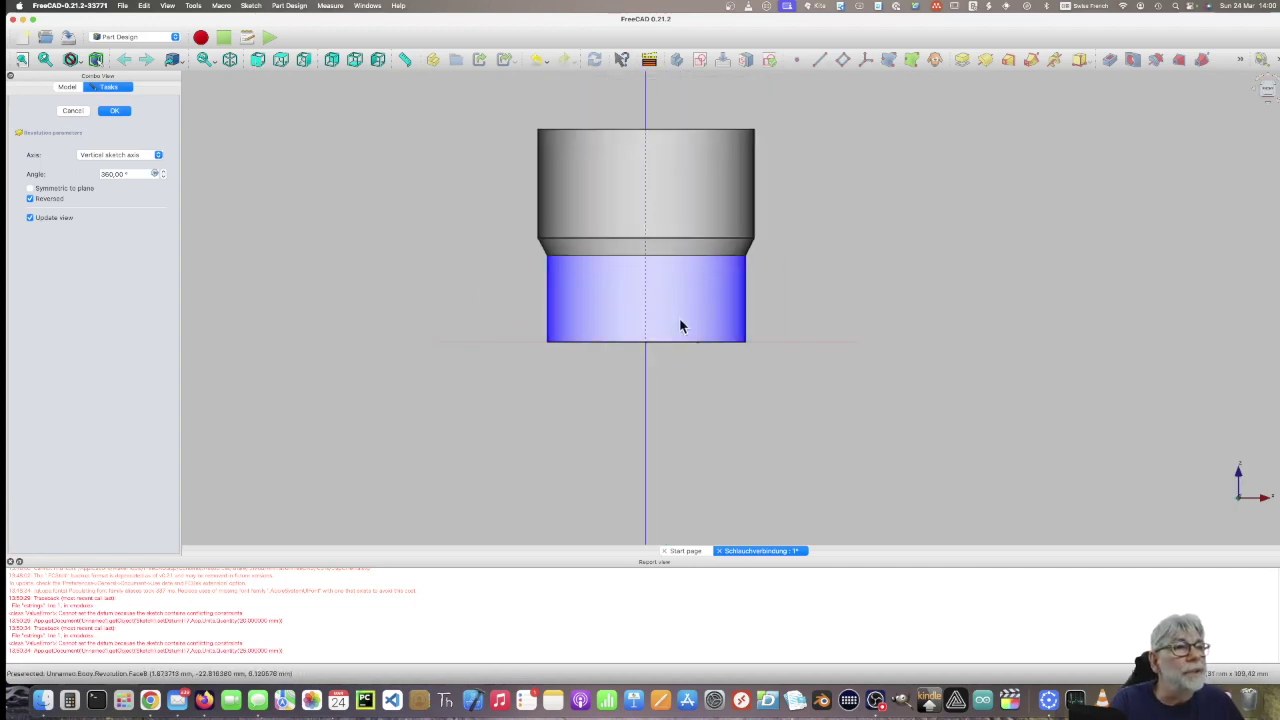
left_click(113, 111)
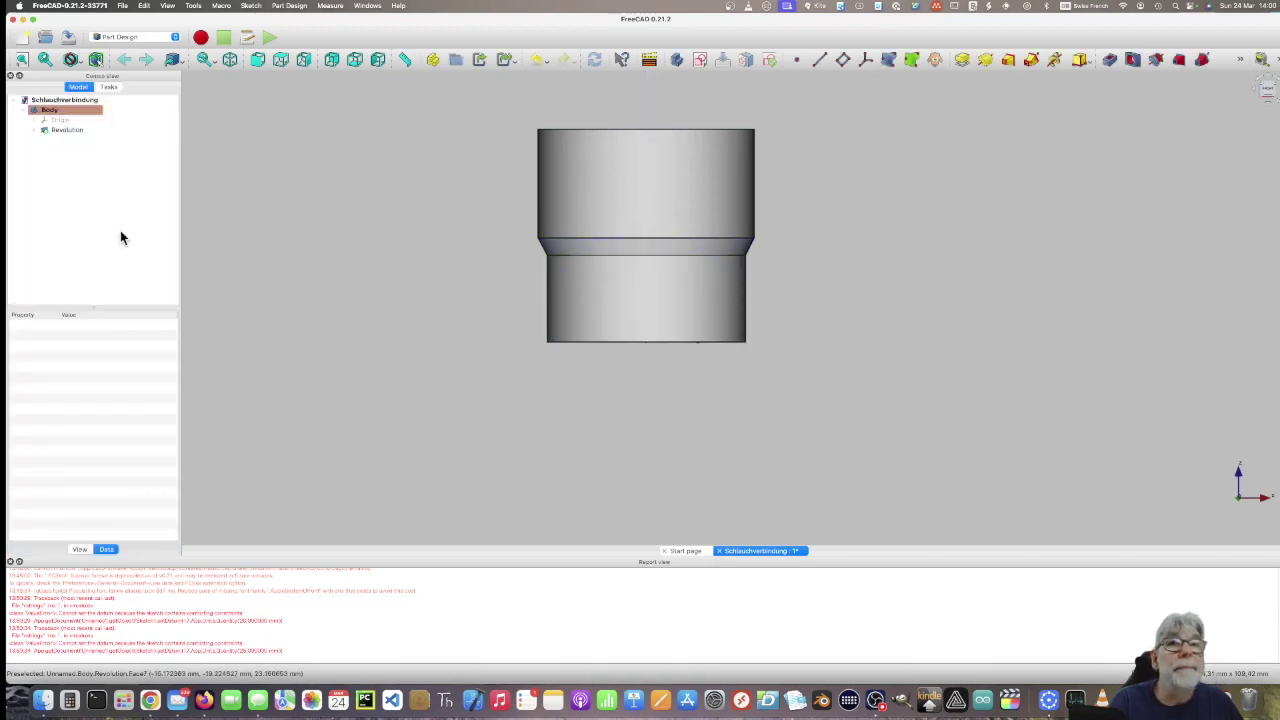
Rename the Revolution feature in the tree to 'Hülse'.
left_click(76, 133)
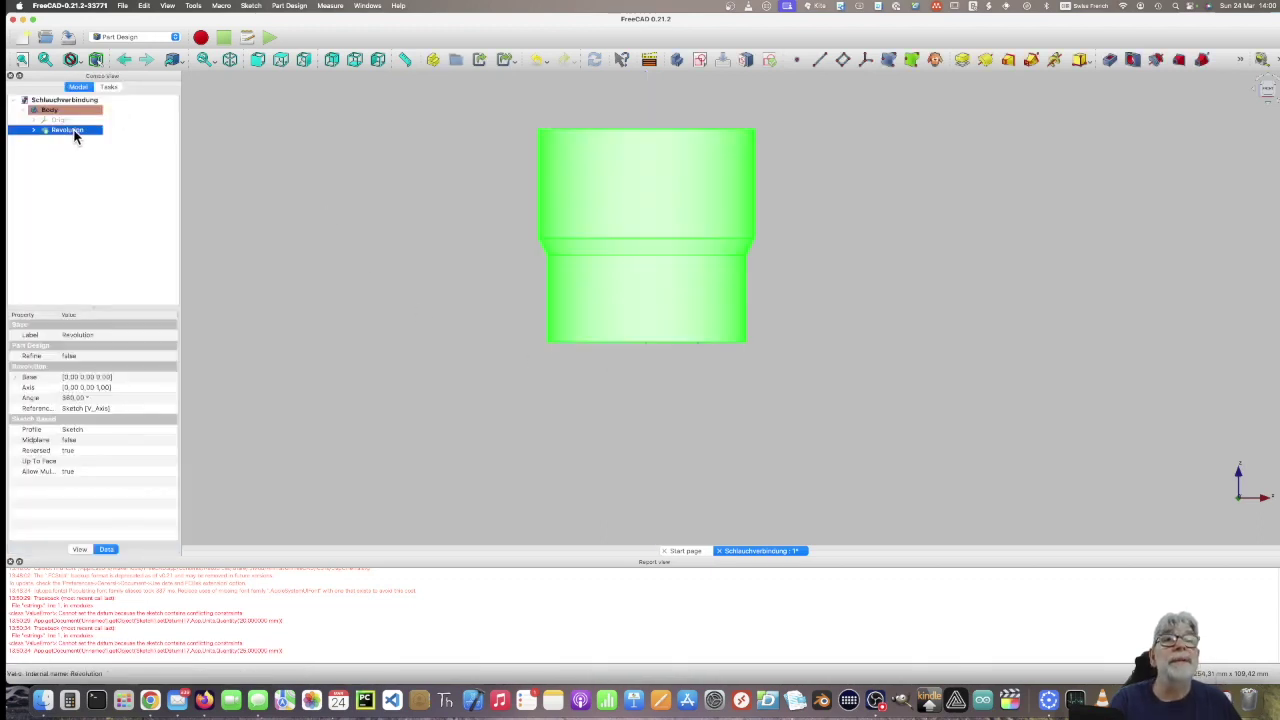
right_click(75, 136)
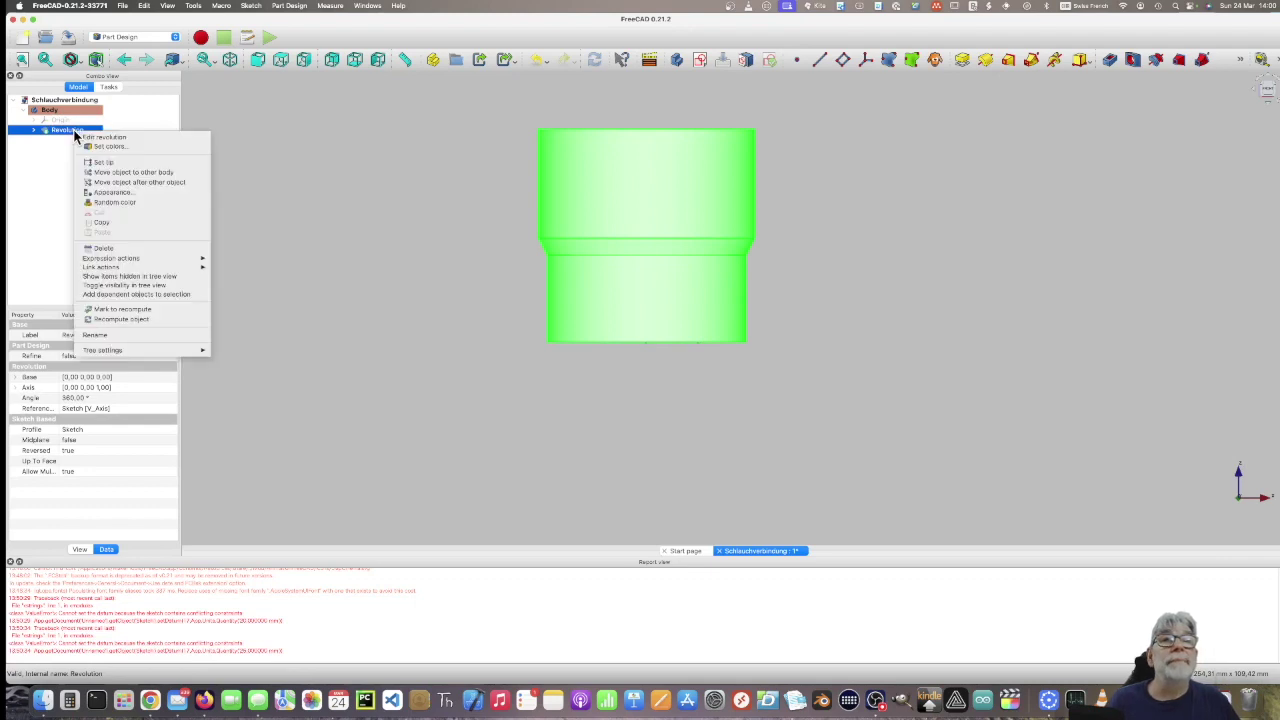
left_click(105, 342)
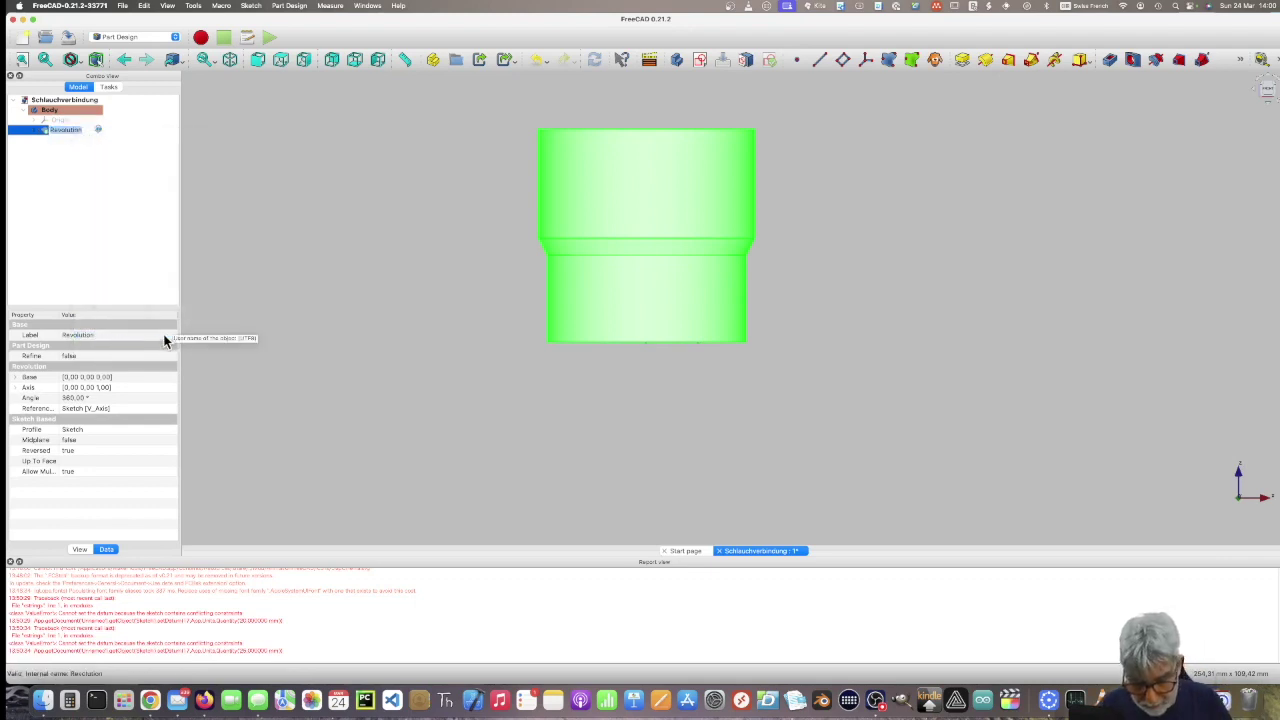
key("BackSpace")
type("e")
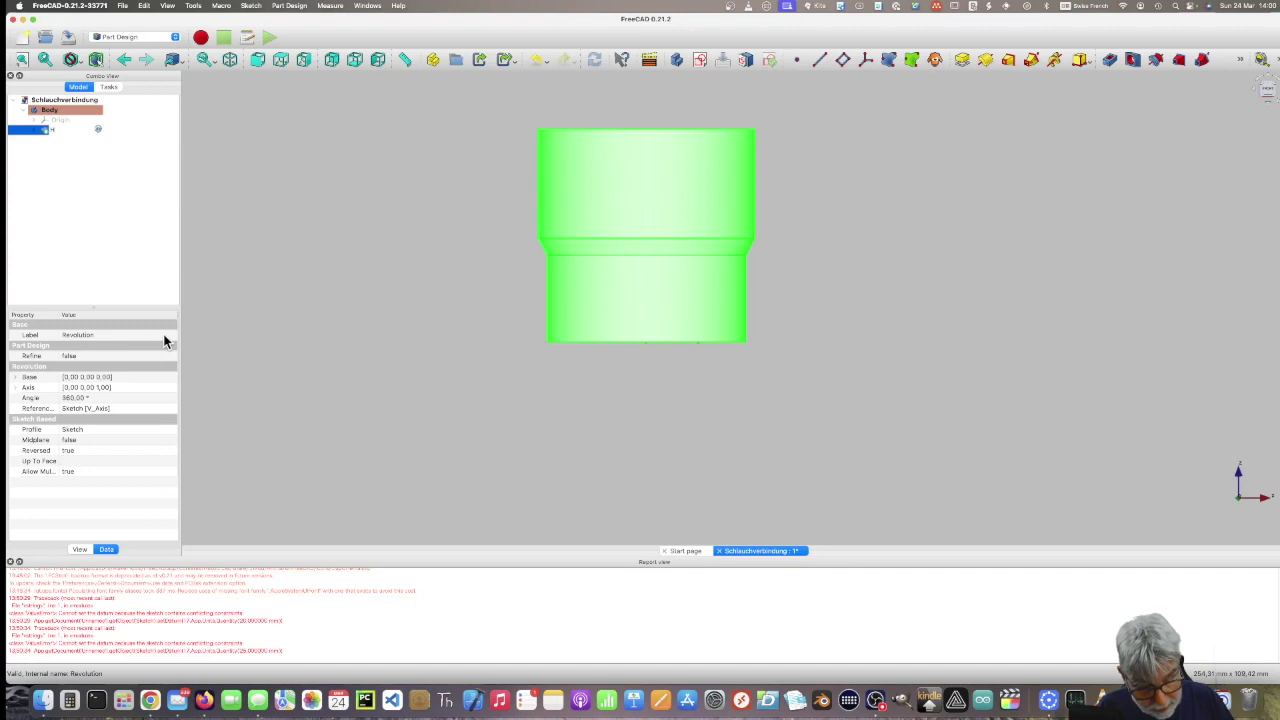
type("se")
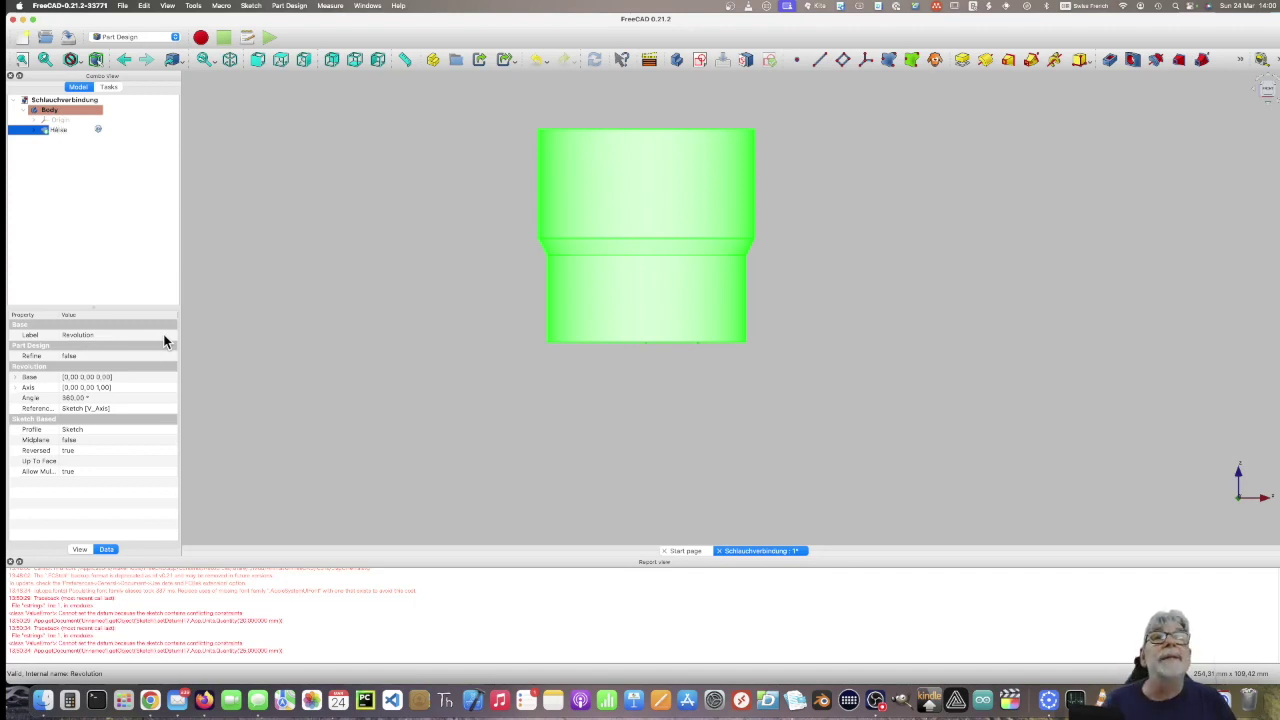
key("BackSpace")
key("BackSpace")
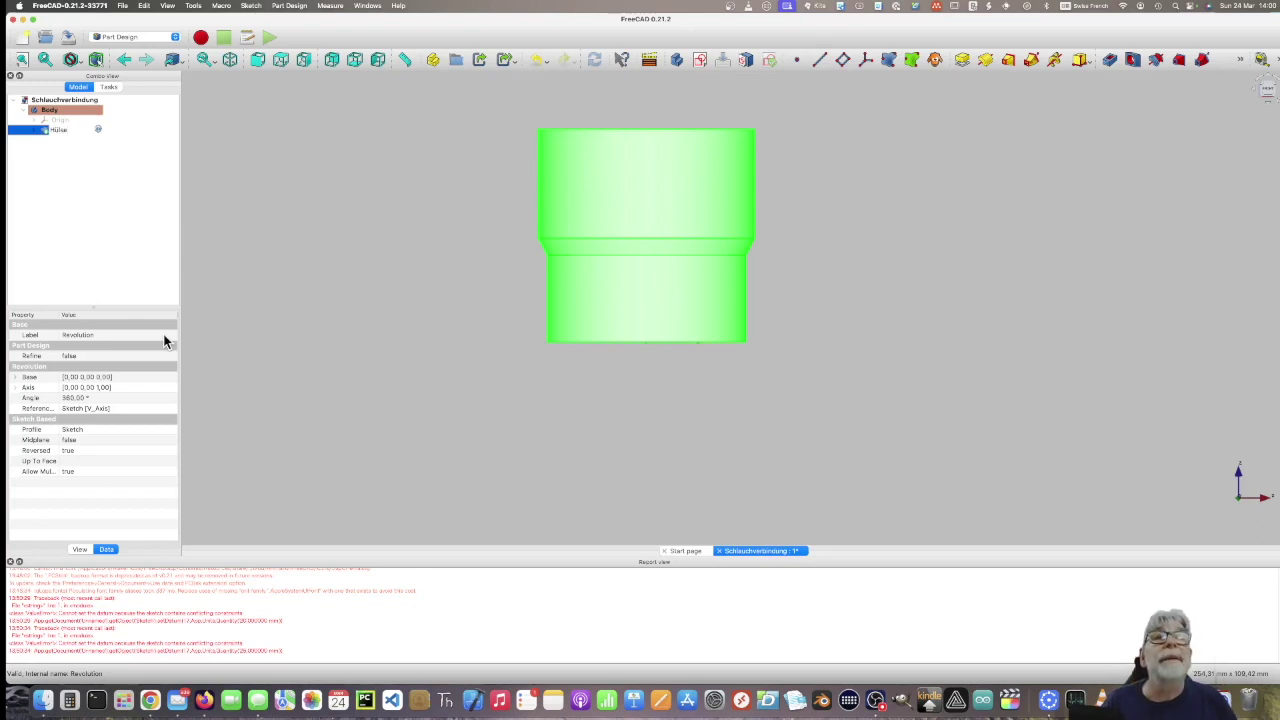
type("lse")
key("Return")
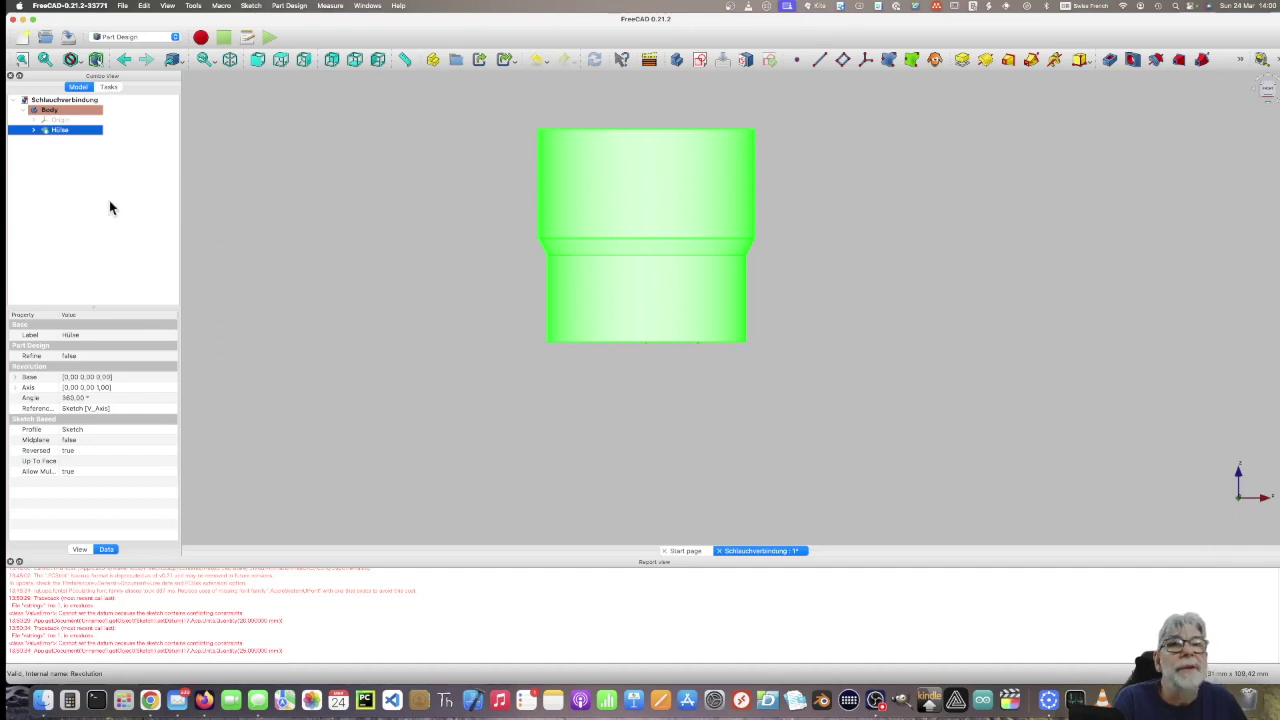
Hide the Hülse sleeve solid from the 3D view.
left_click(75, 133)
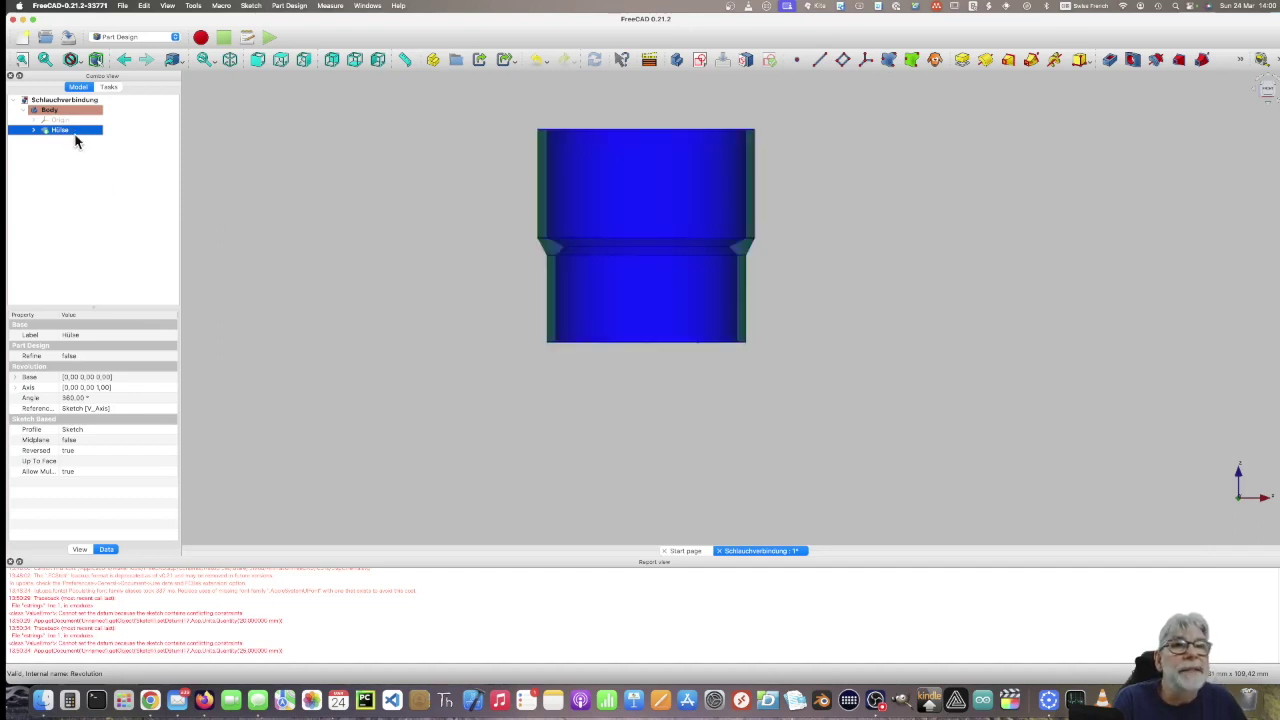
left_click(69, 183)
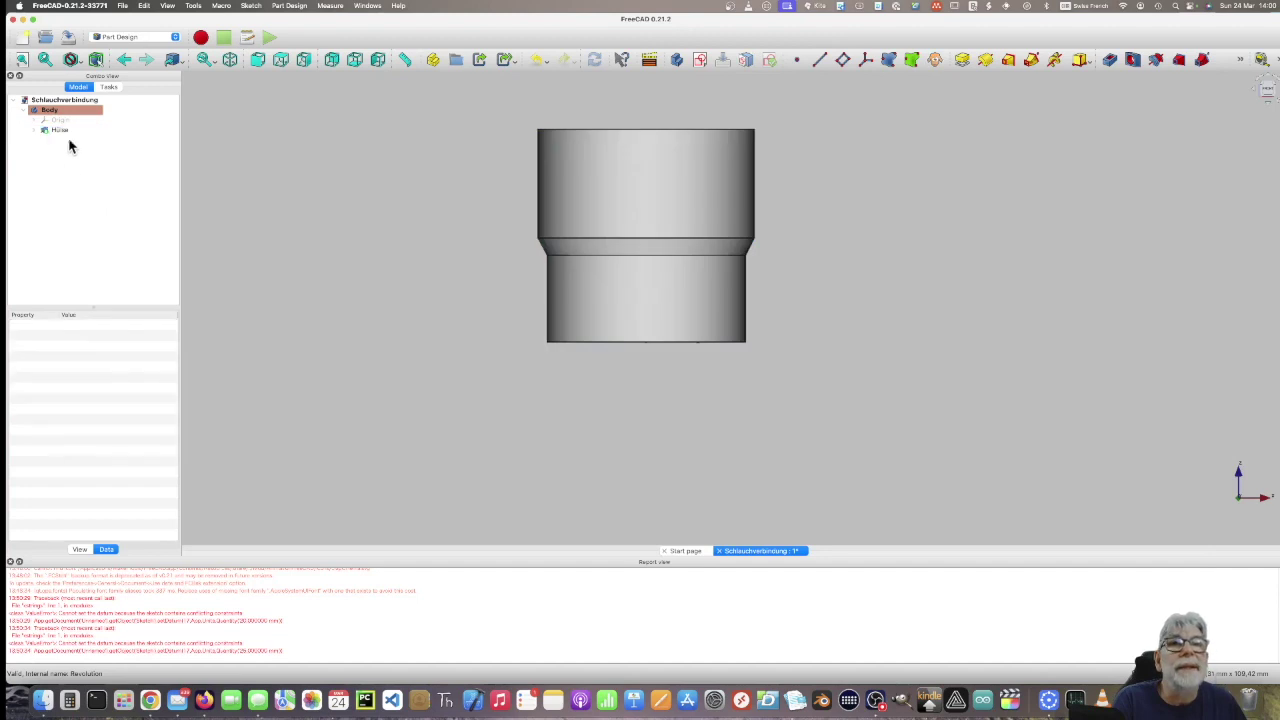
left_click(63, 133)
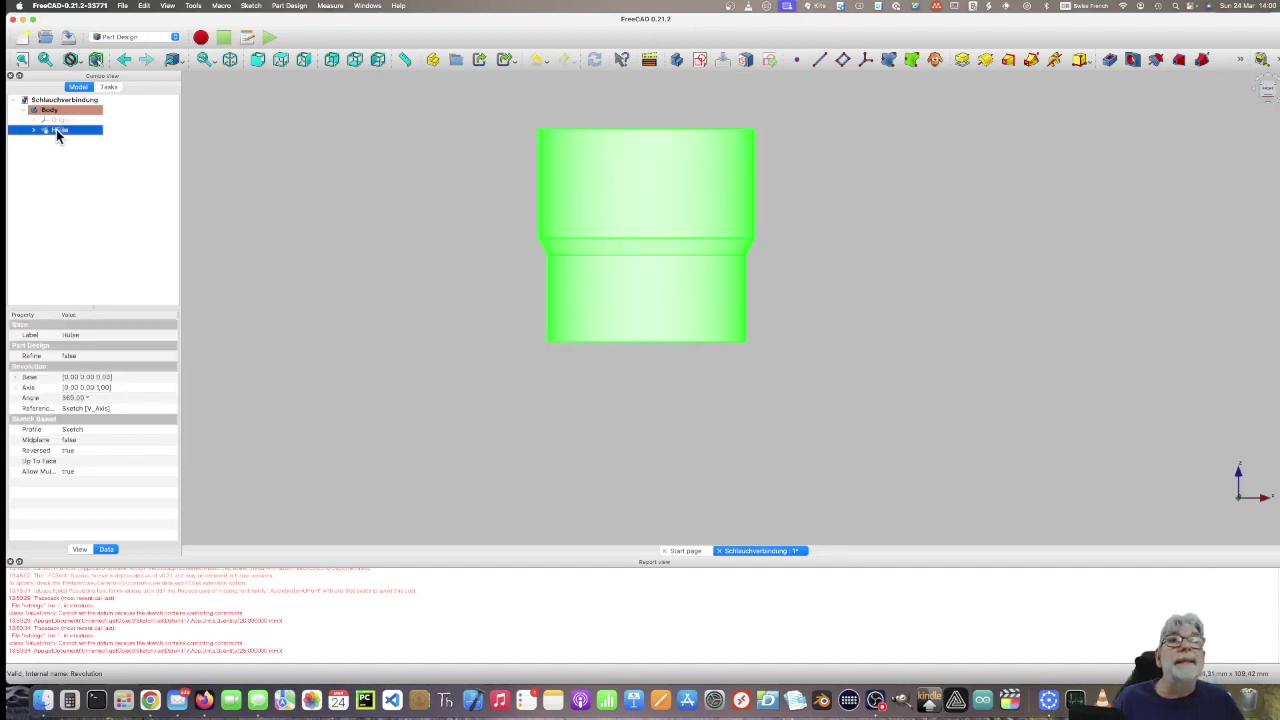
key("space")
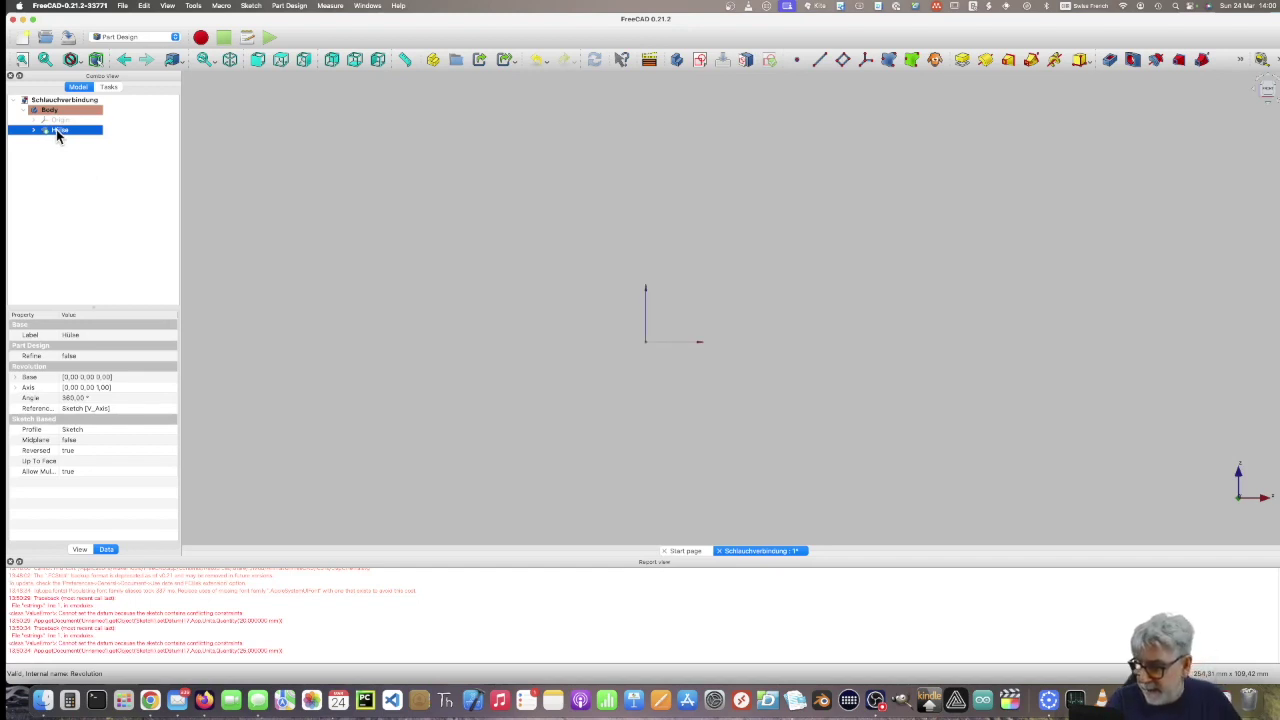
Switch to the Part workbench and open the geometric primitives dialog.
left_click(175, 38)
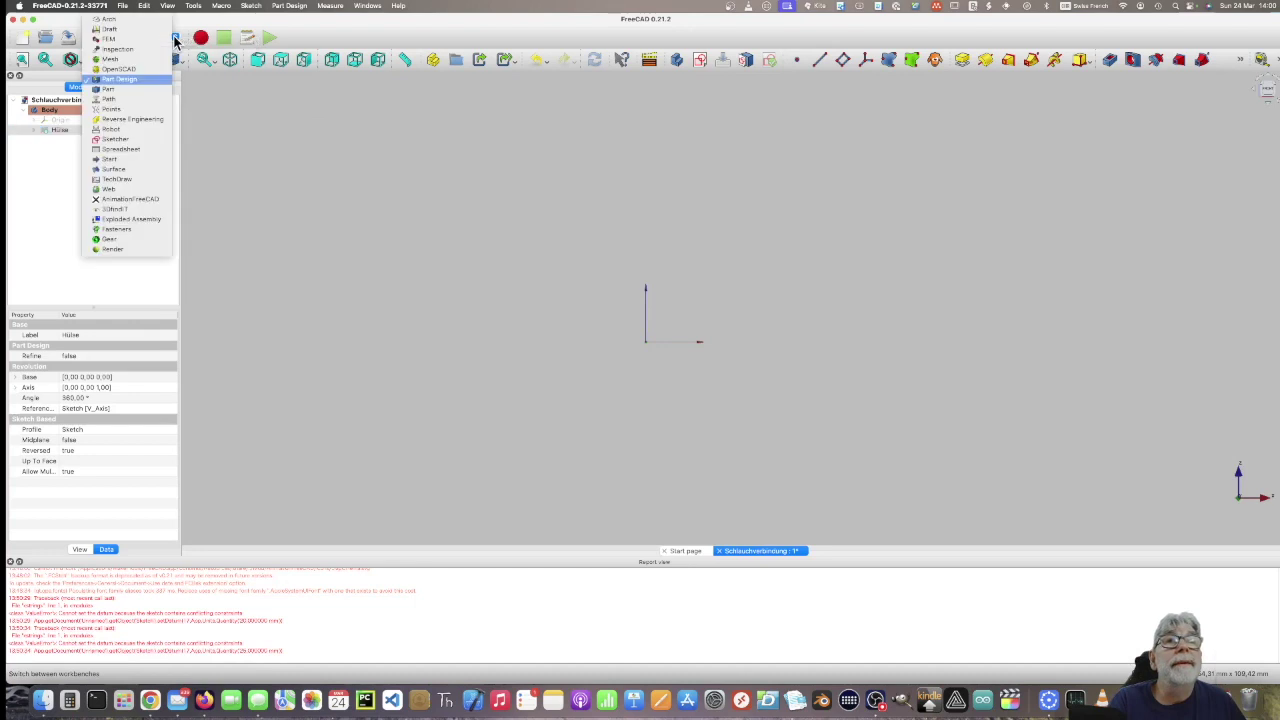
left_click(108, 90)
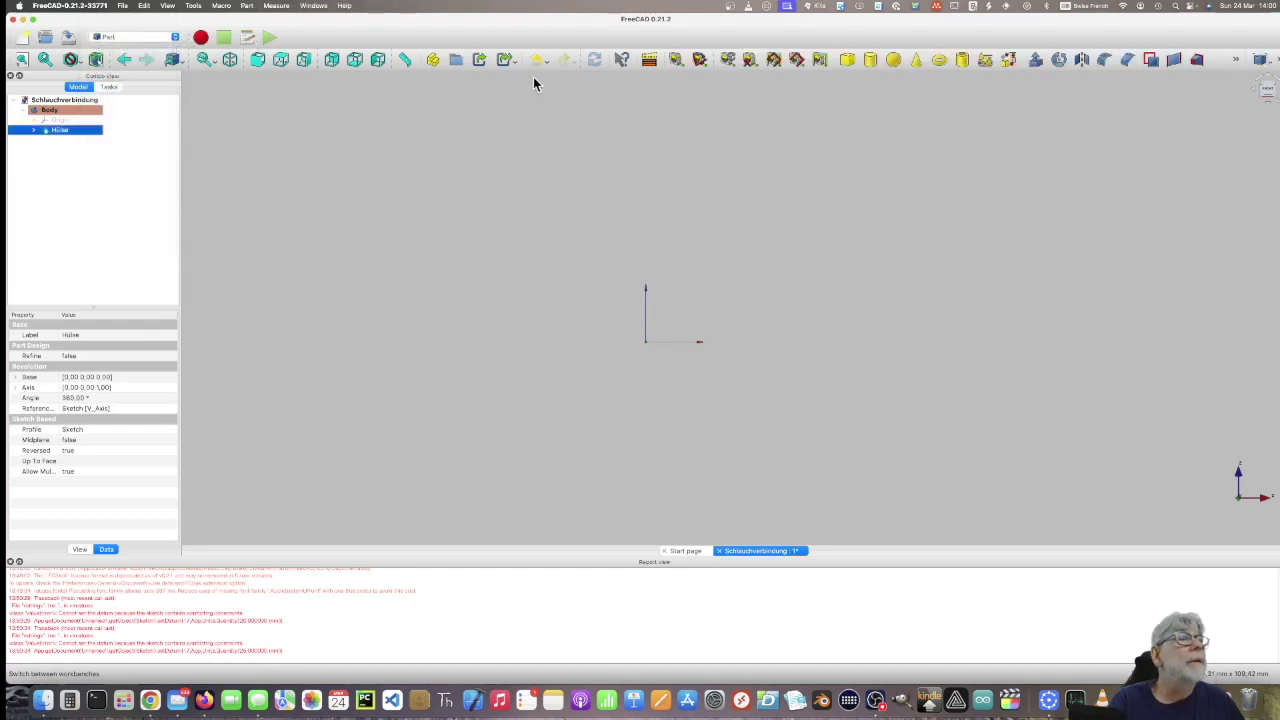
left_click(985, 61)
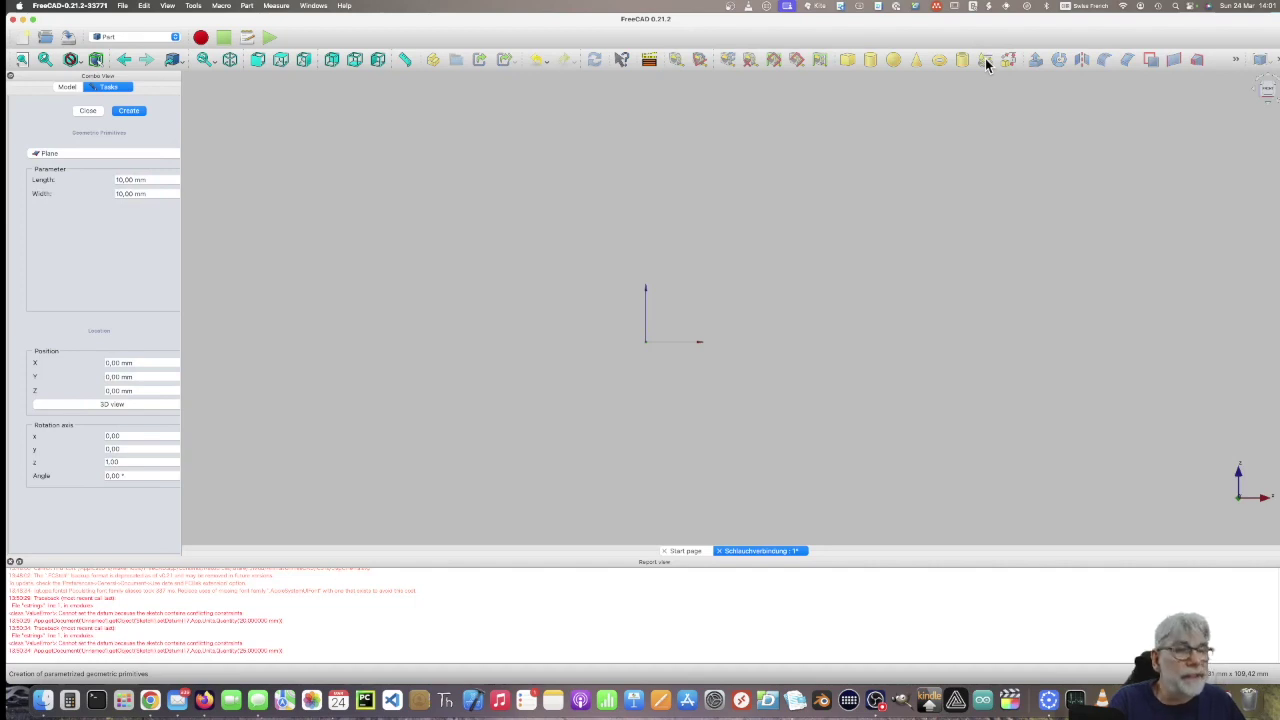
Choose the Helix primitive with 5,5 mm pitch and 20 mm height.
left_click(63, 155)
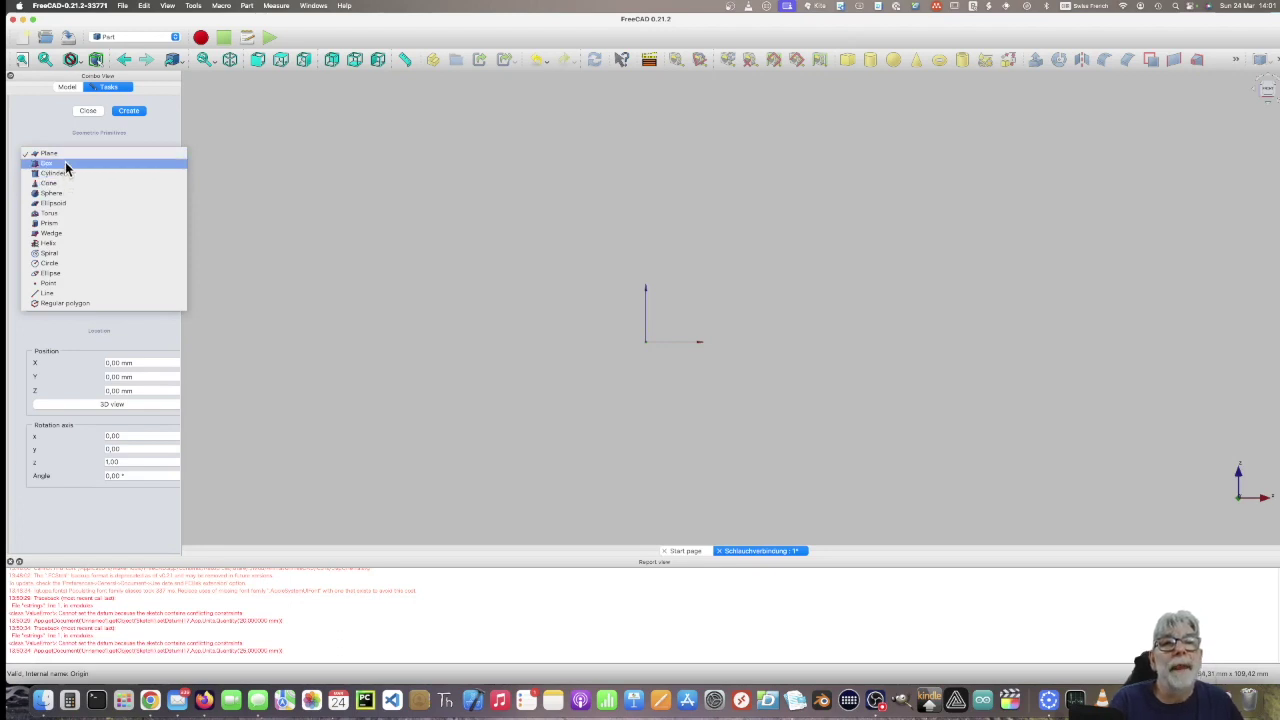
left_click(53, 249)
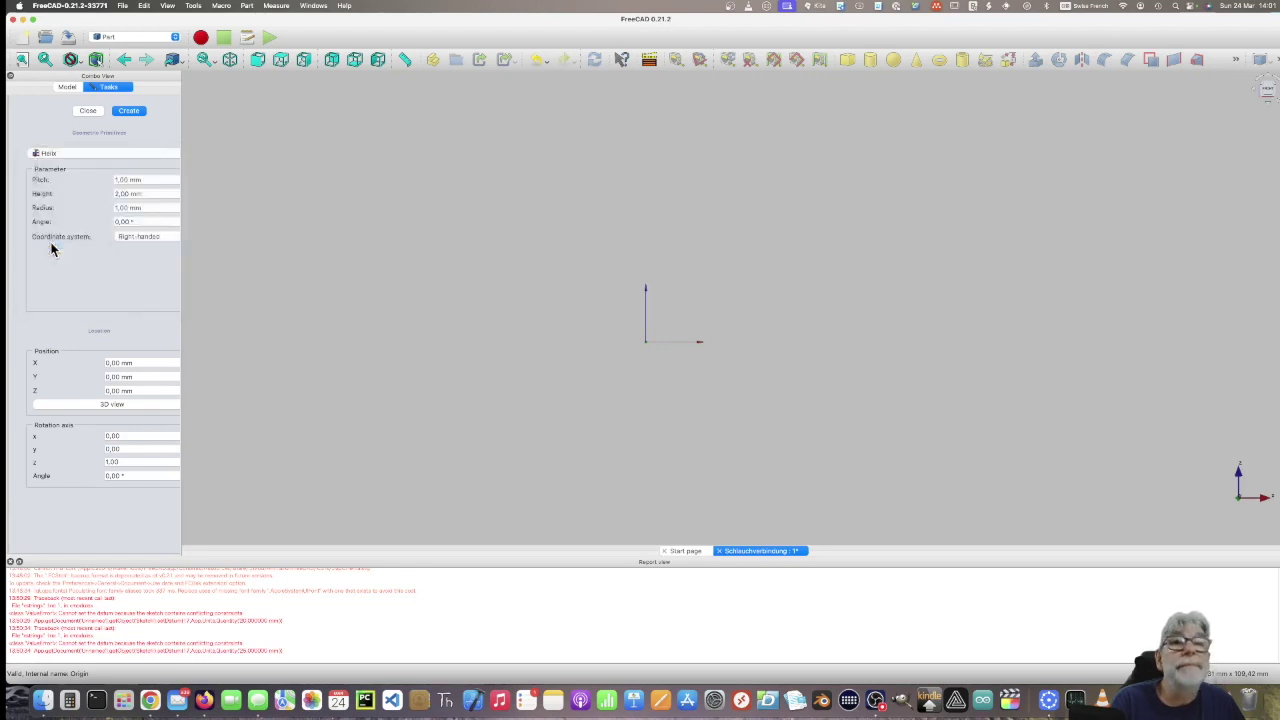
left_click(118, 179)
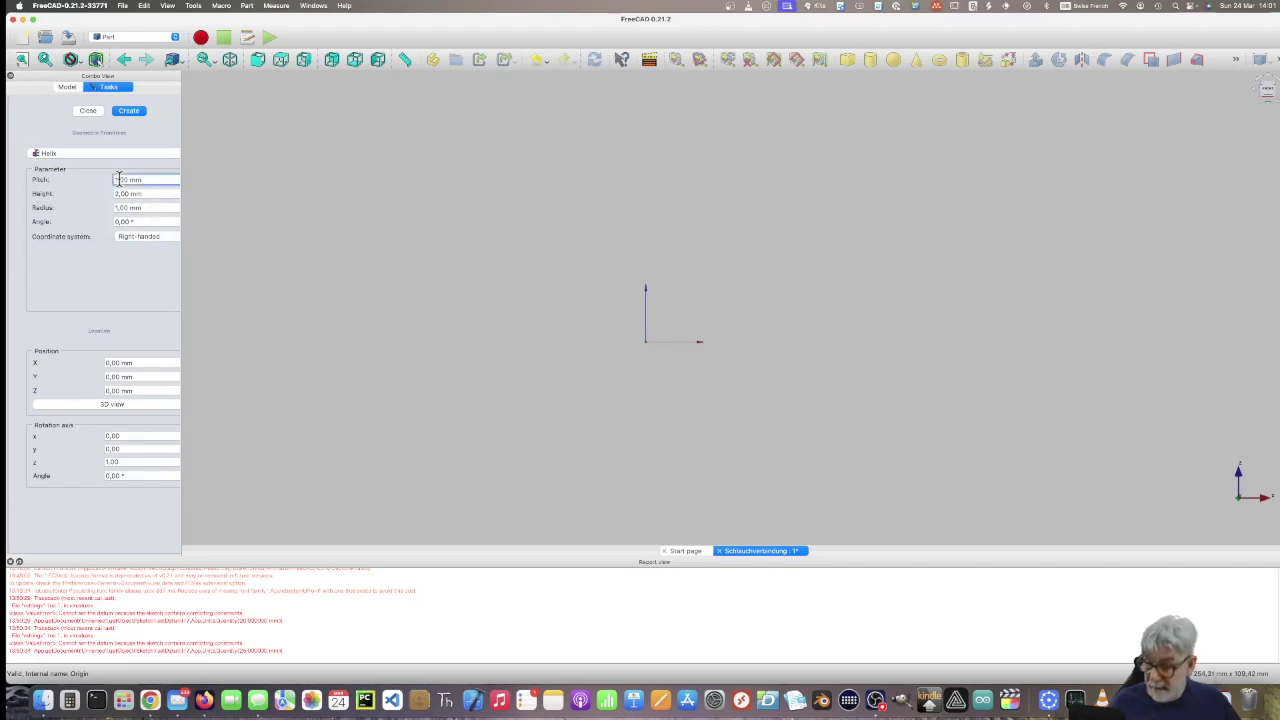
left_click_drag(118, 179, 140, 178)
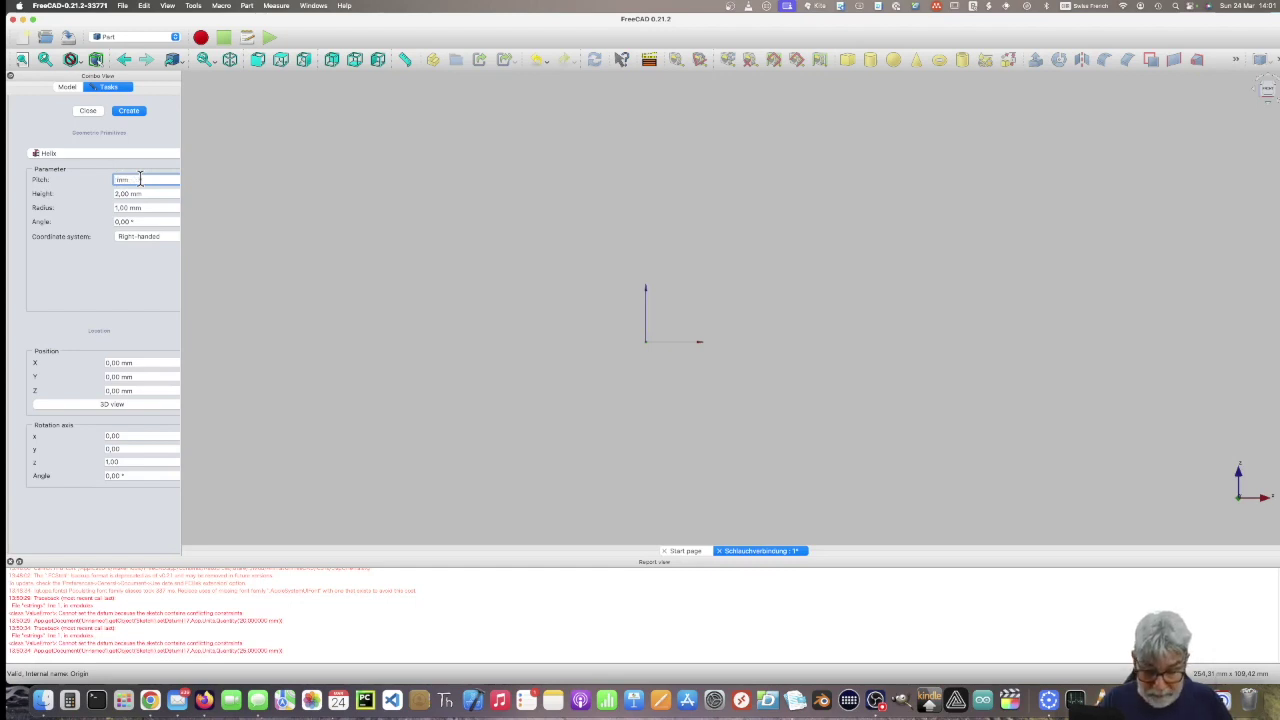
type("5,5")
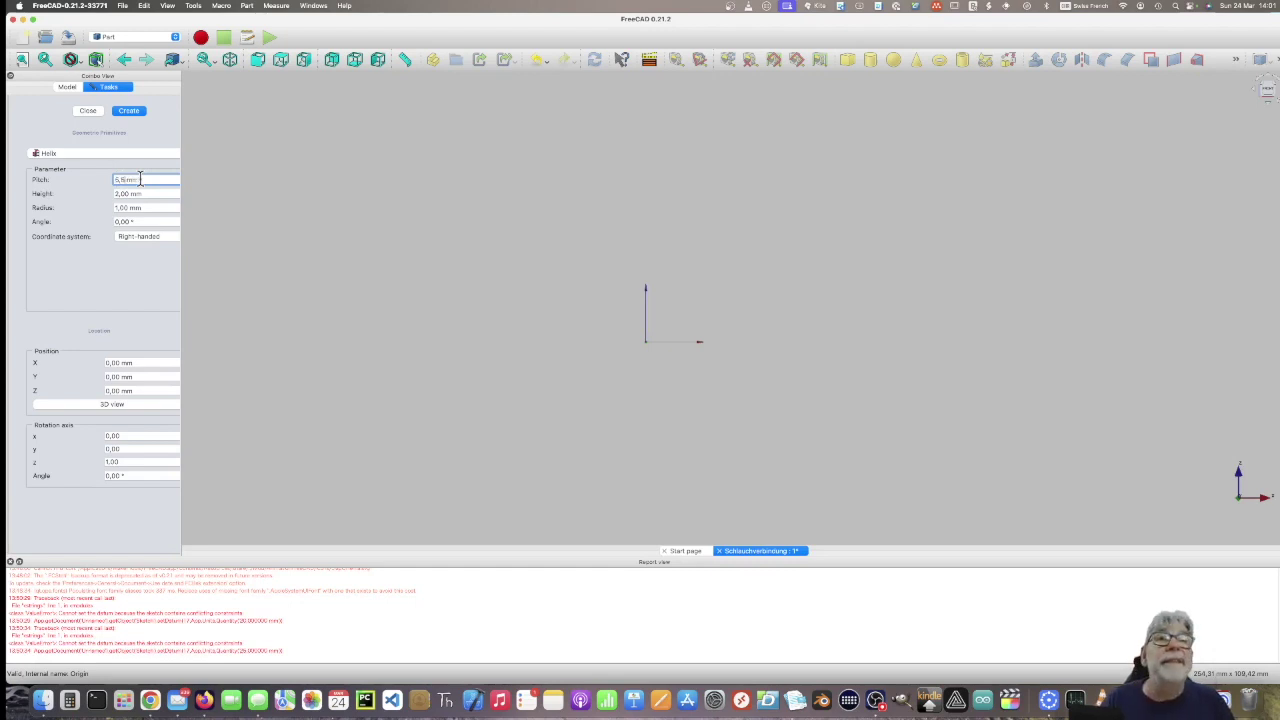
key("Return")
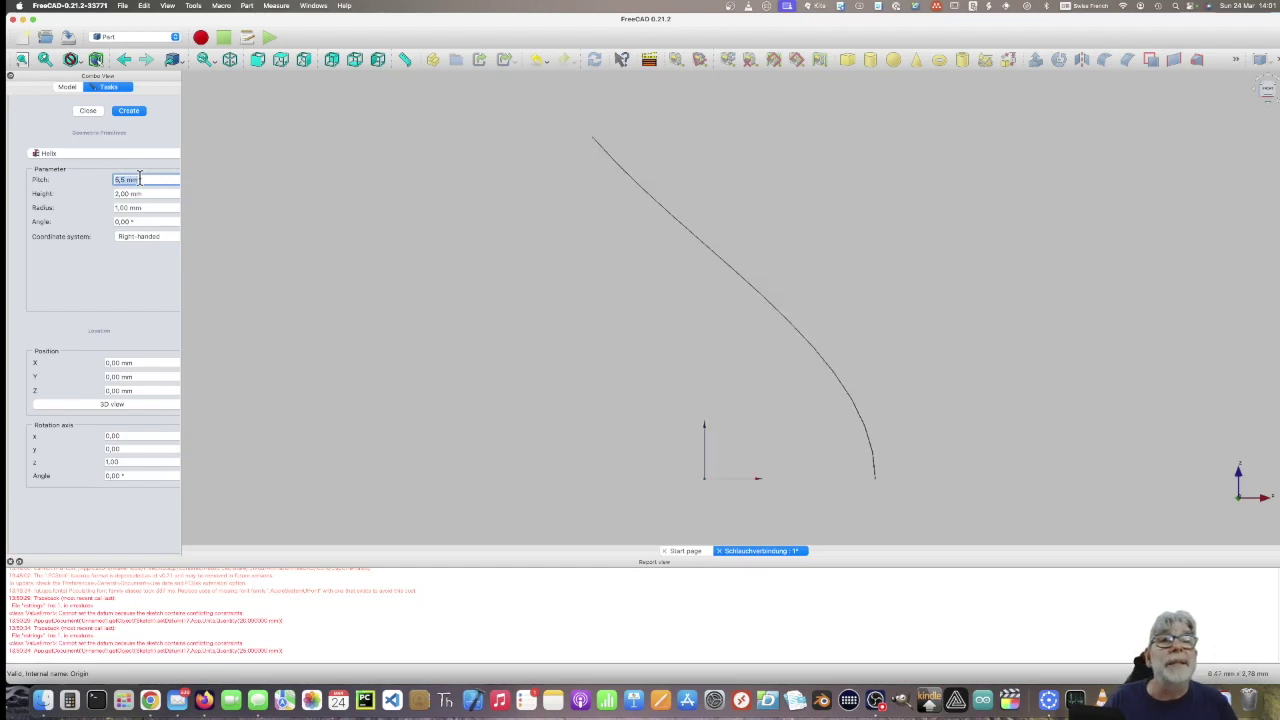
left_click(126, 193)
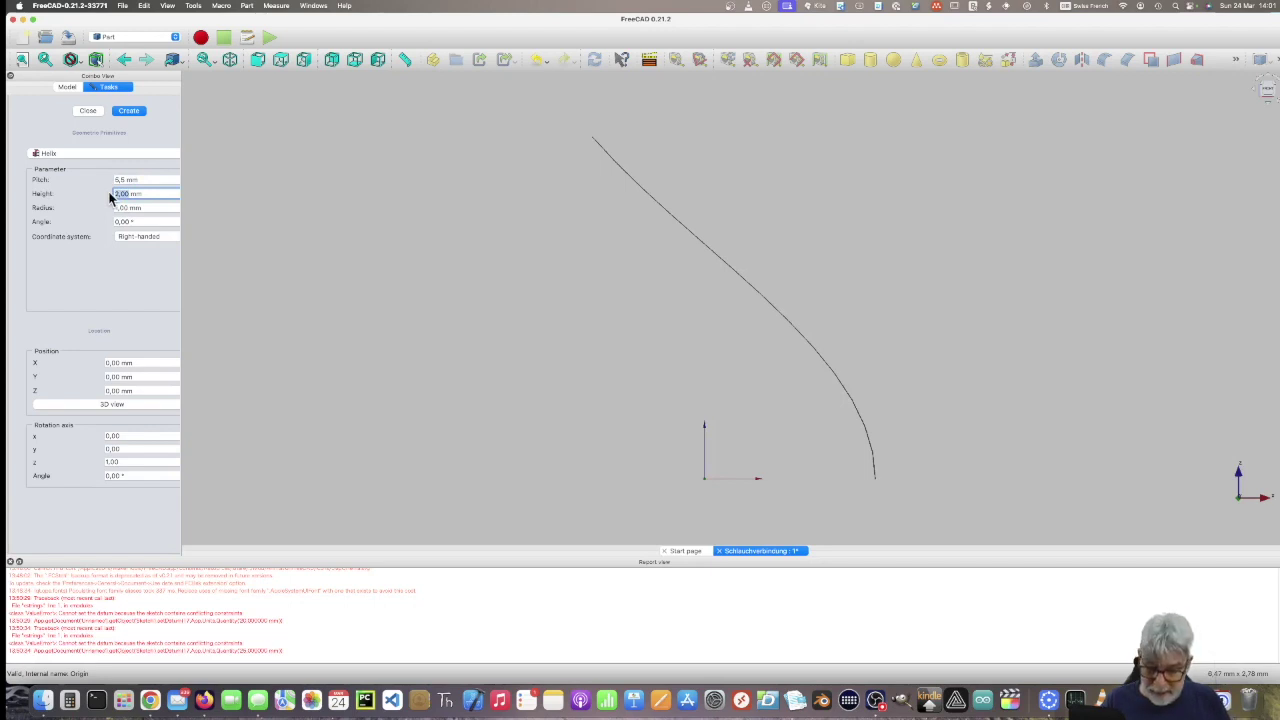
type("2,")
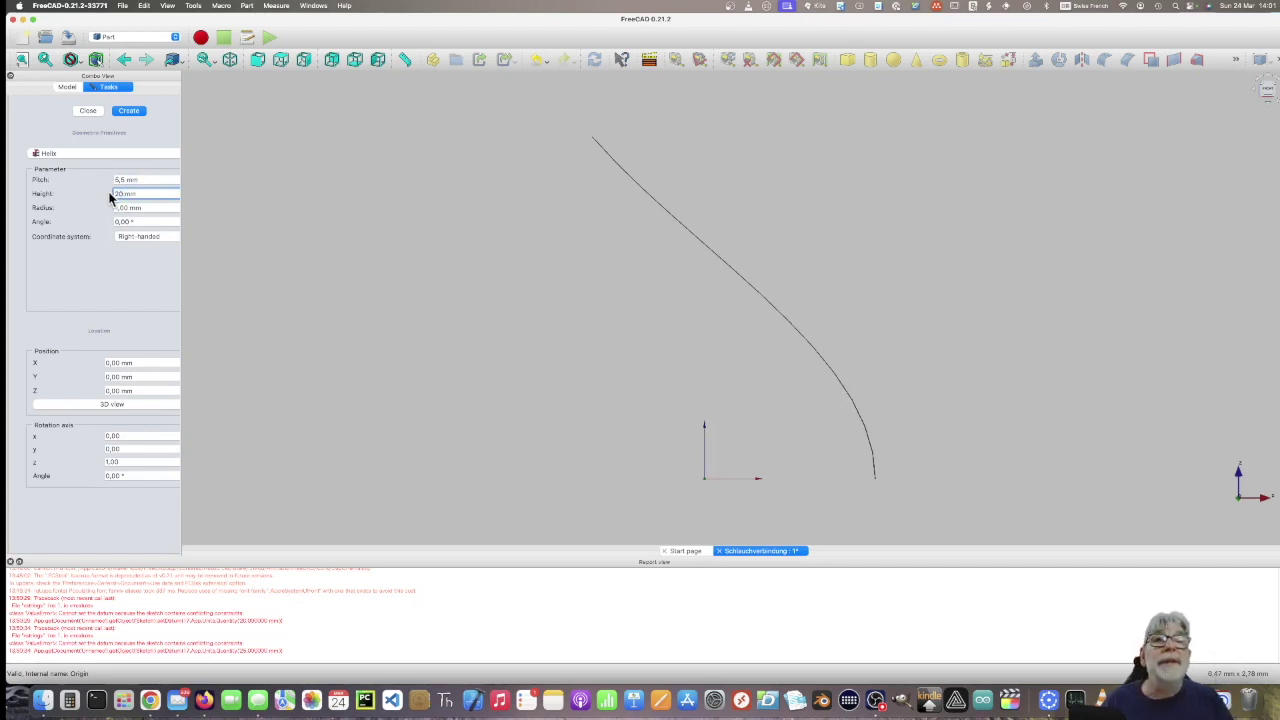
key("Return")
Give the helix a 21 mm radius, make it left-handed, and create it.
left_click(124, 207)
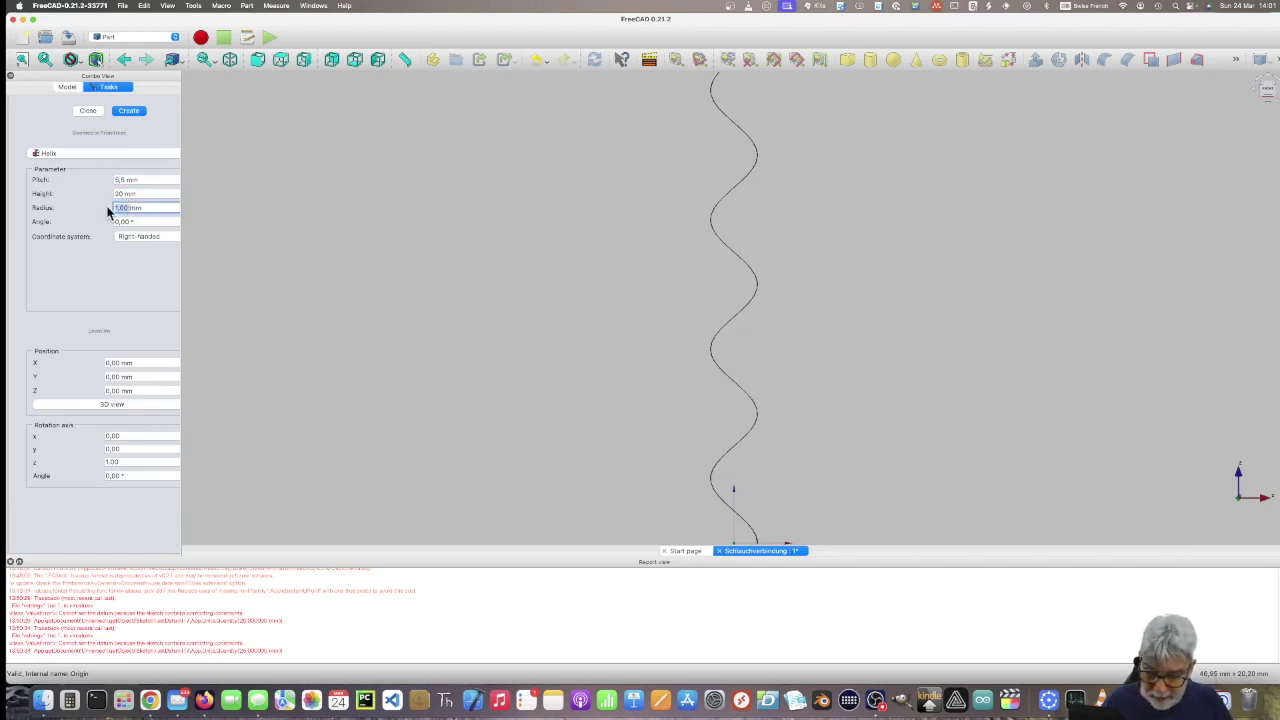
type("2")
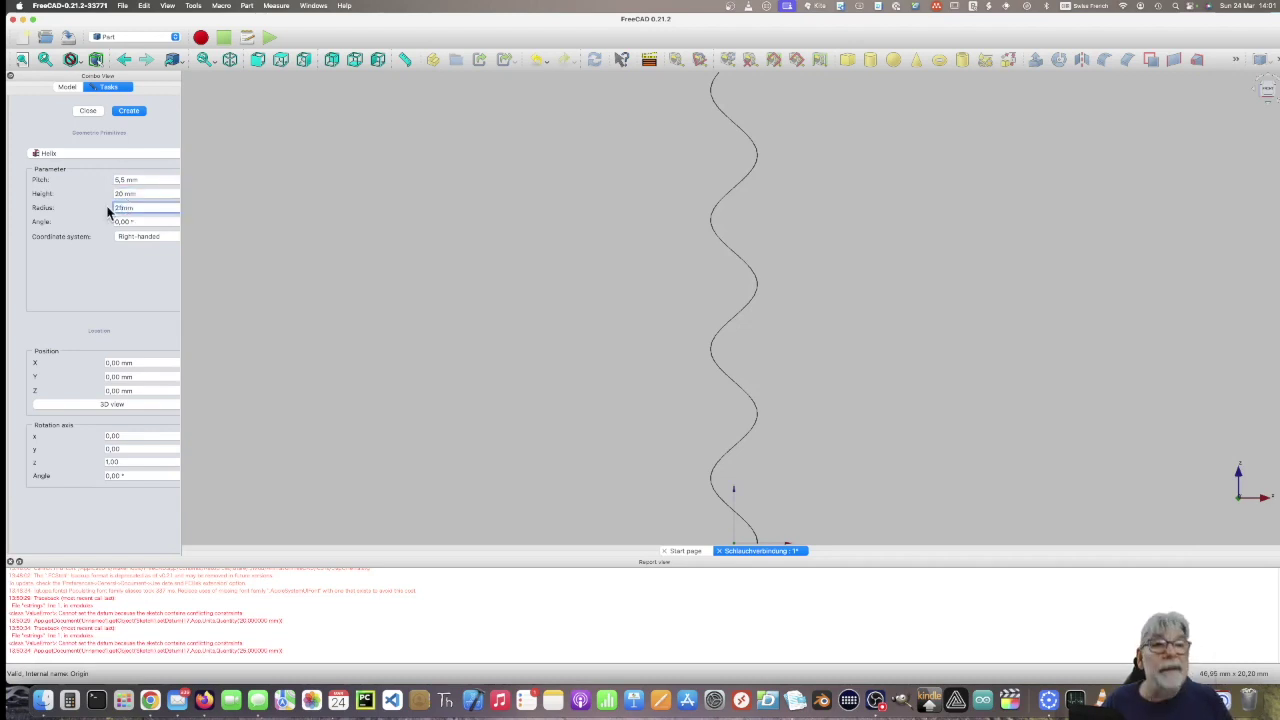
key("Return")
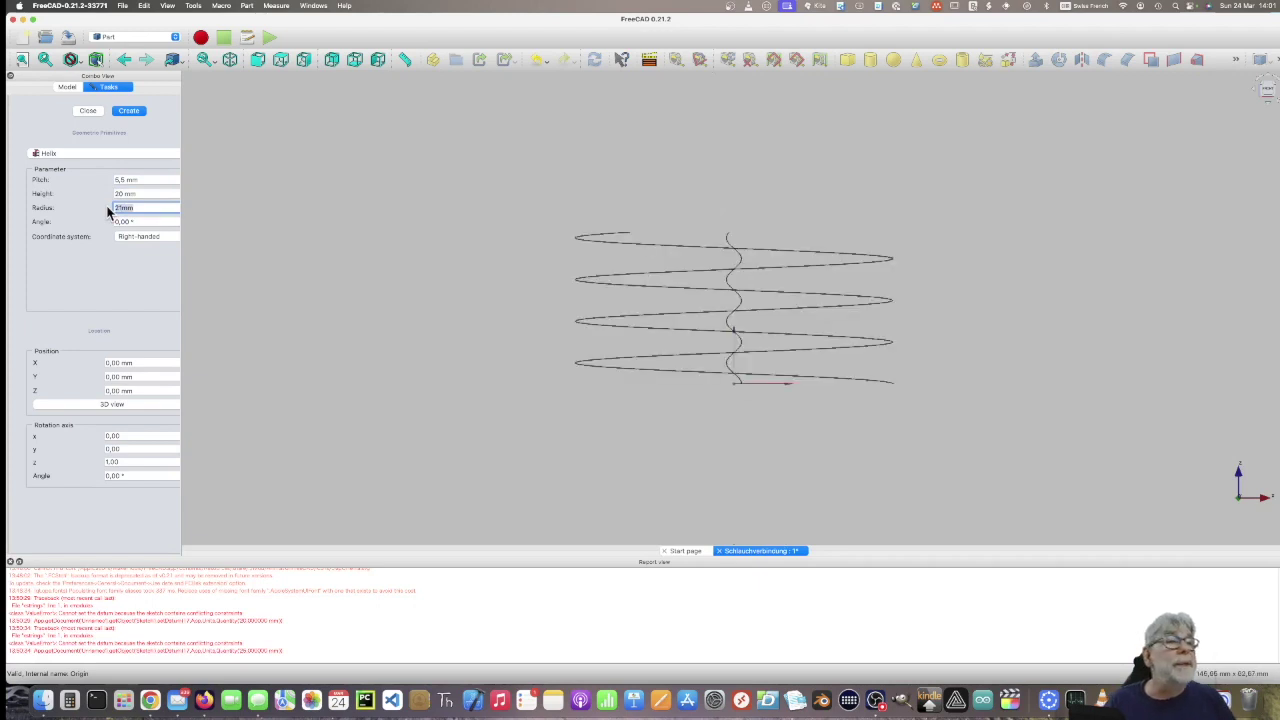
left_click(148, 238)
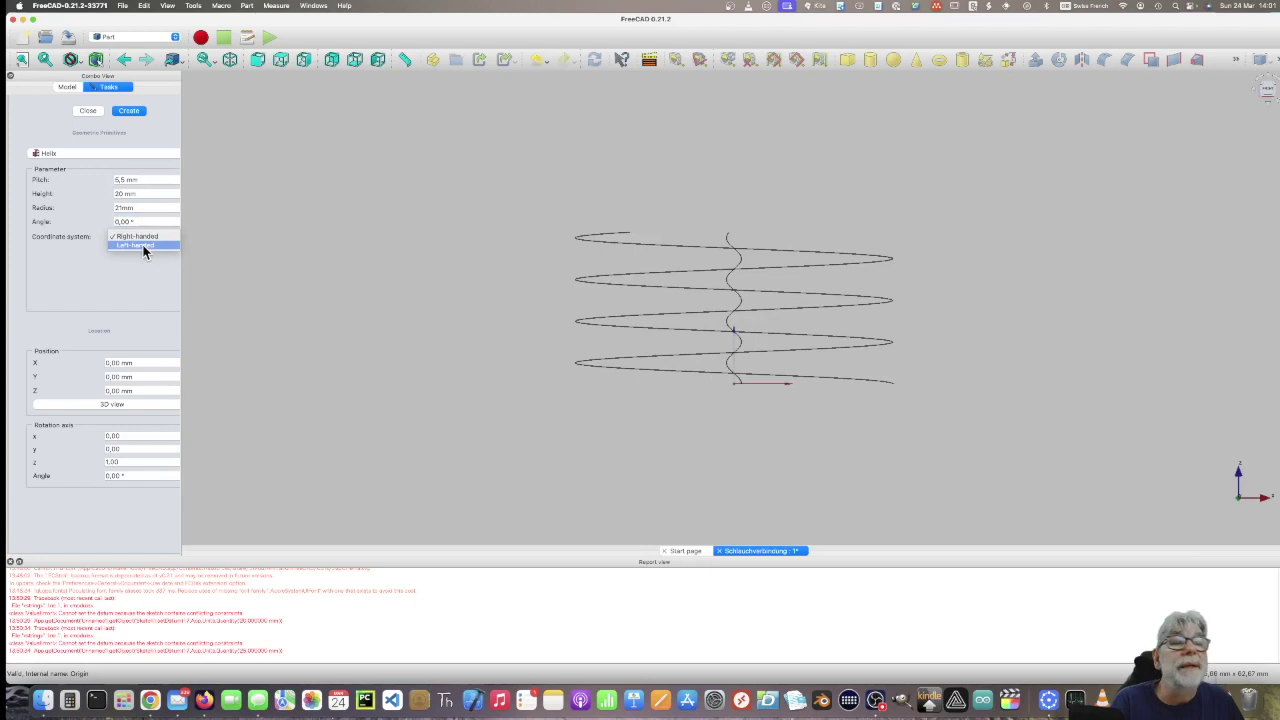
left_click(143, 247)
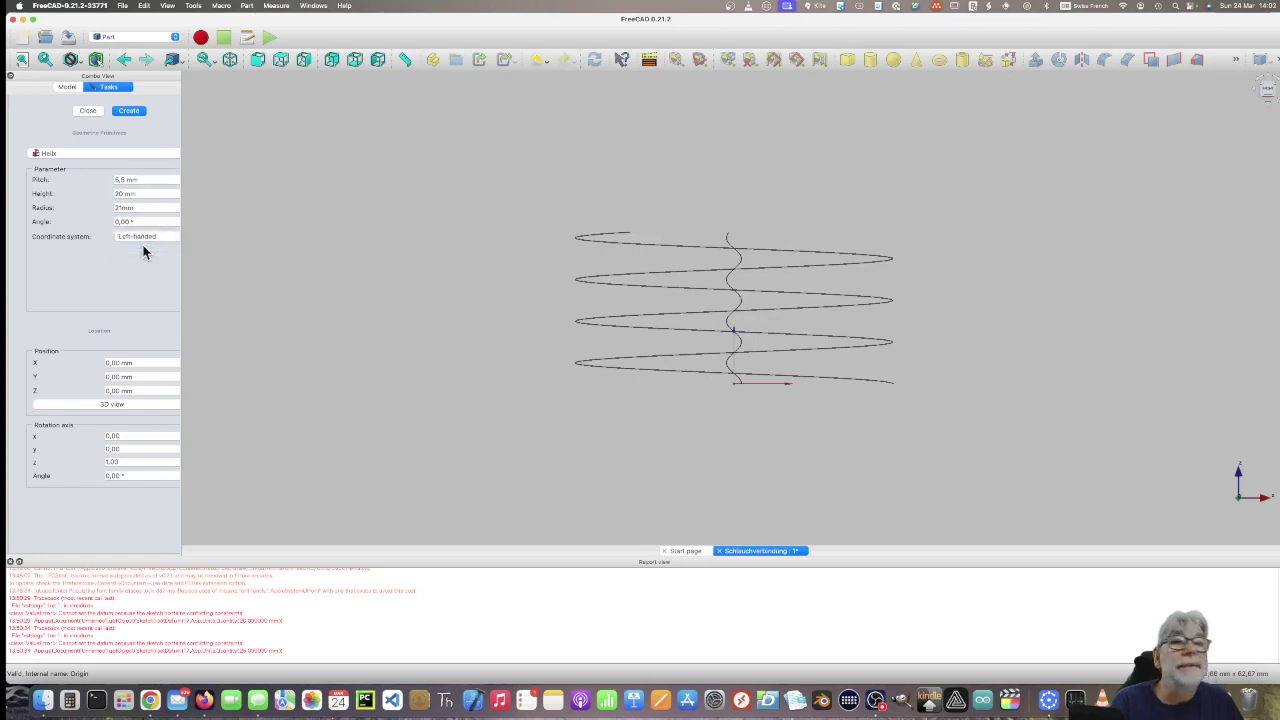
left_click(127, 113)
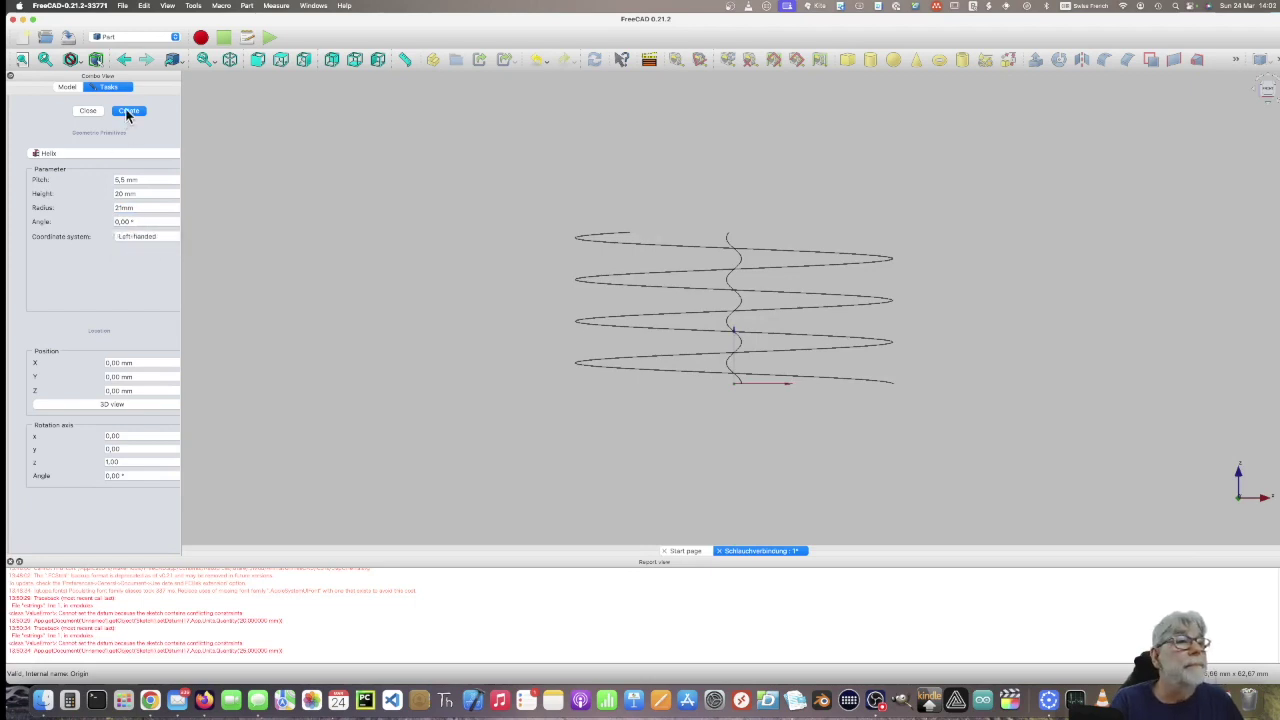
Close the primitives panel and compare the settings of Helix003 and Helix002.
left_click(127, 112)
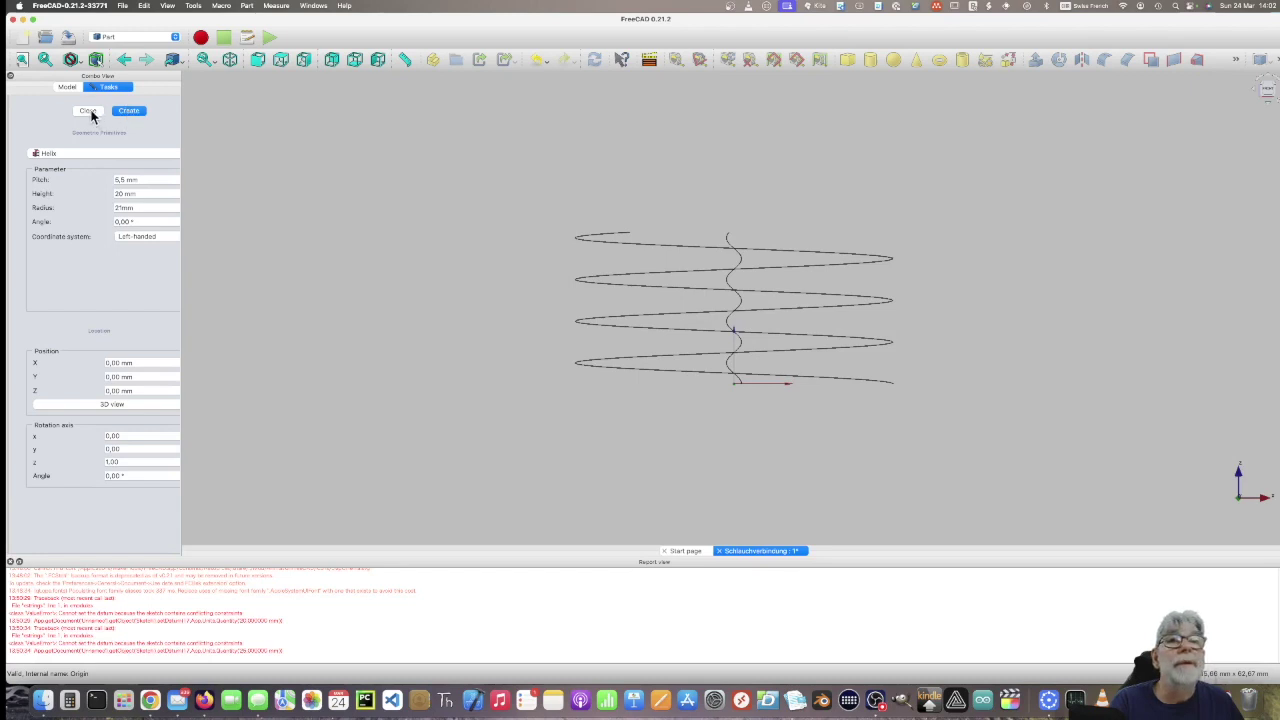
left_click(89, 112)
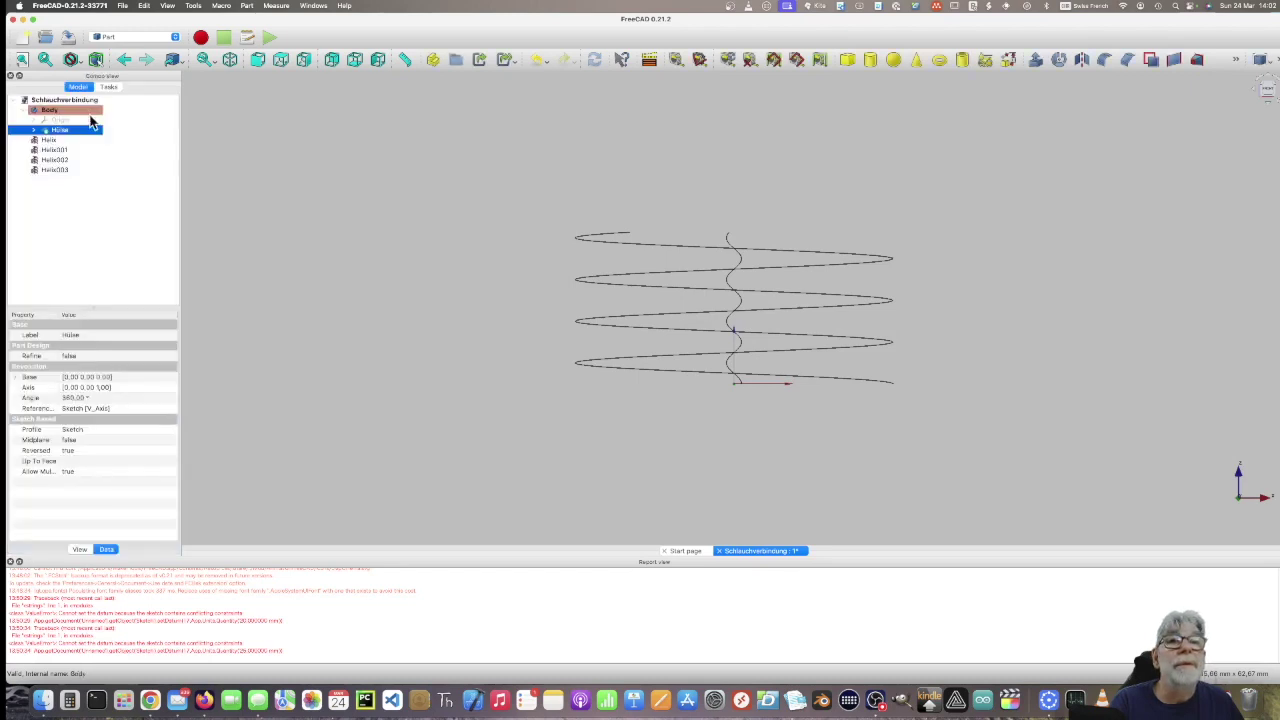
left_click(57, 171)
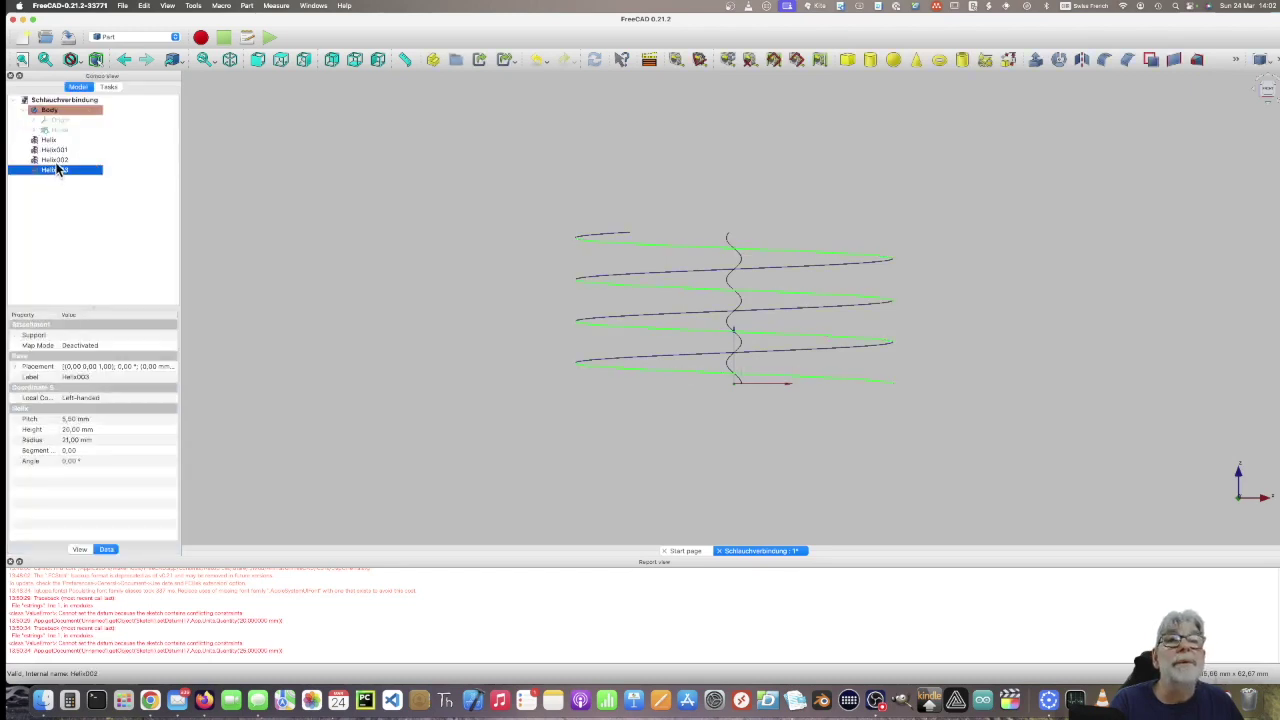
left_click(57, 159)
Delete the duplicate helices Helix, Helix001 and Helix002, leaving Helix003 selected.
right_click(50, 141)
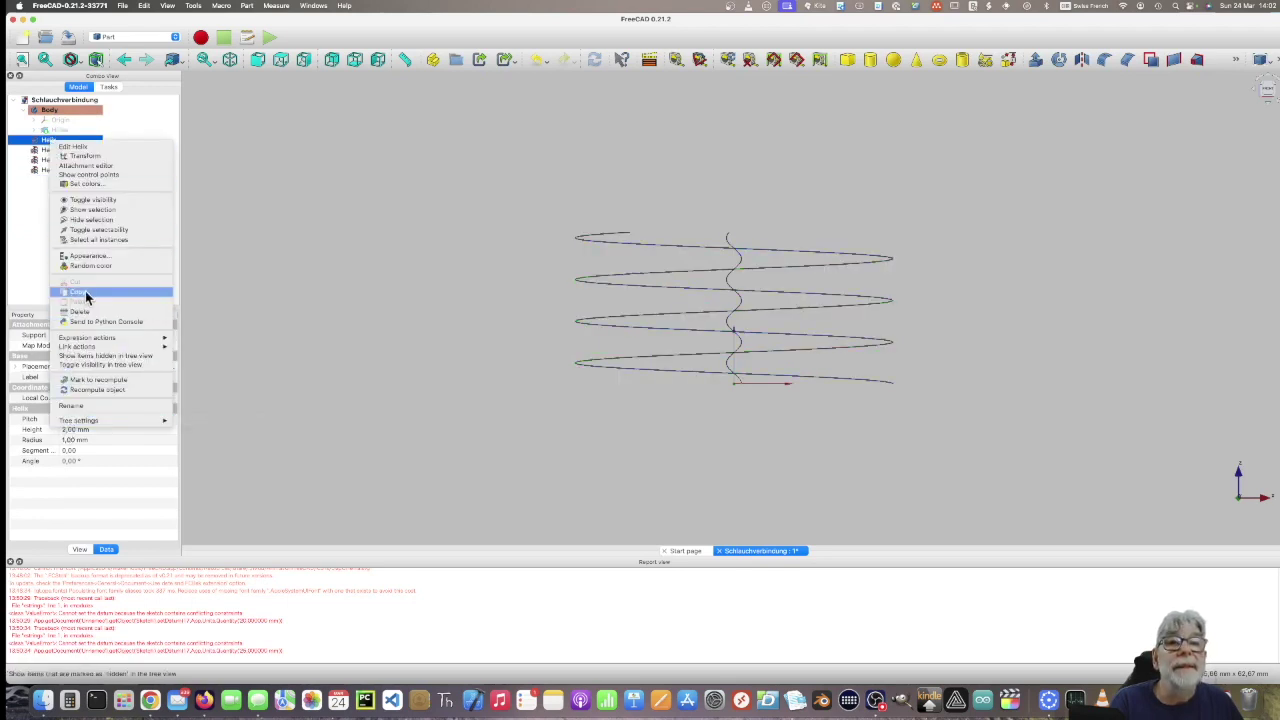
left_click(74, 311)
left_click(55, 141)
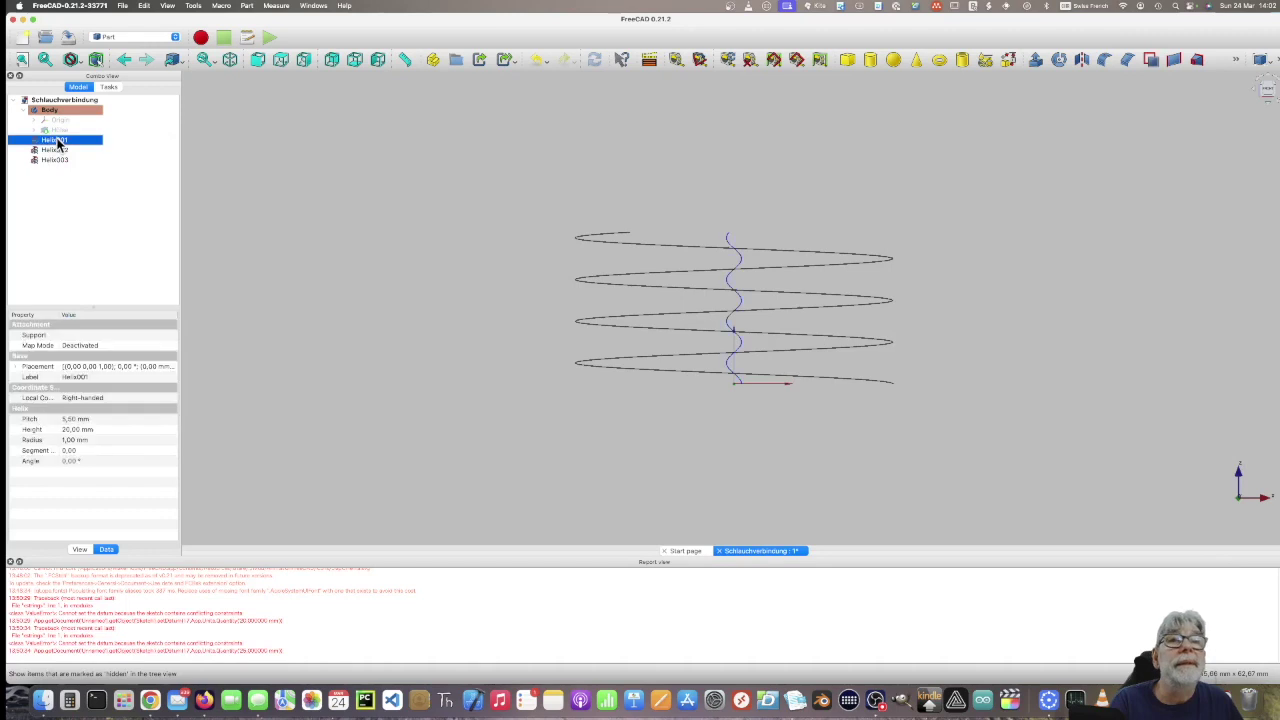
right_click(57, 141)
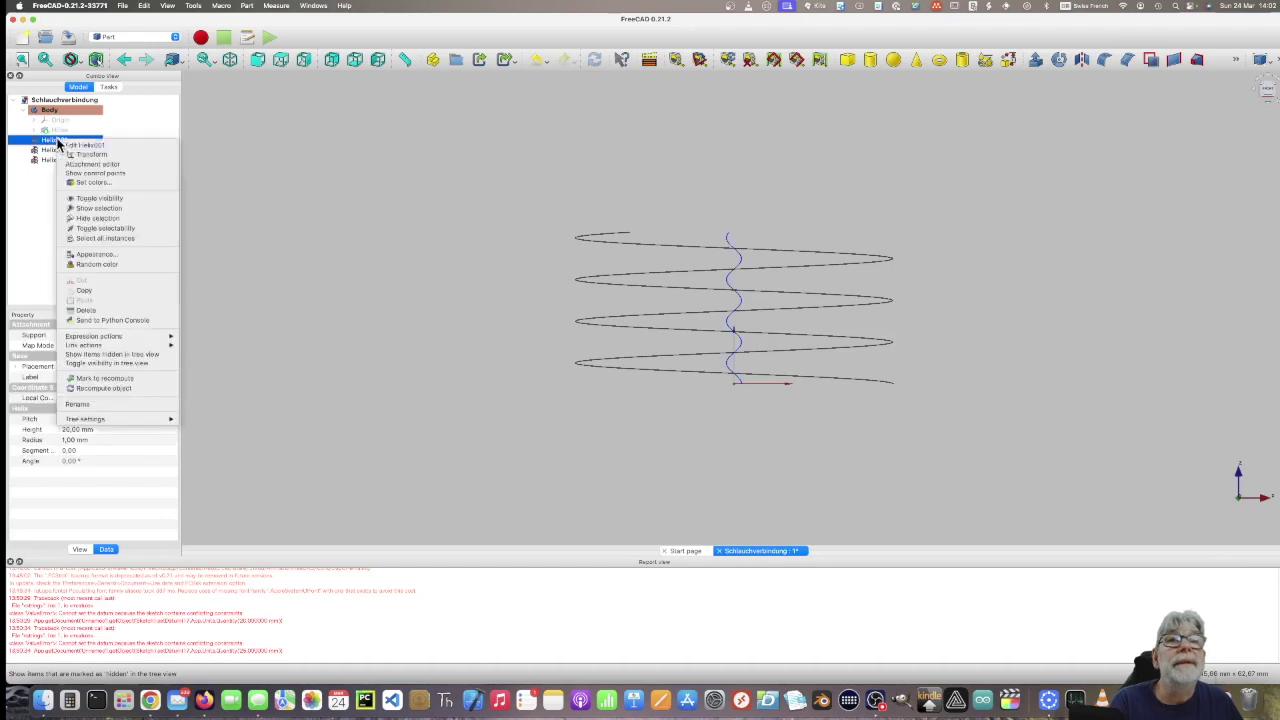
left_click(86, 311)
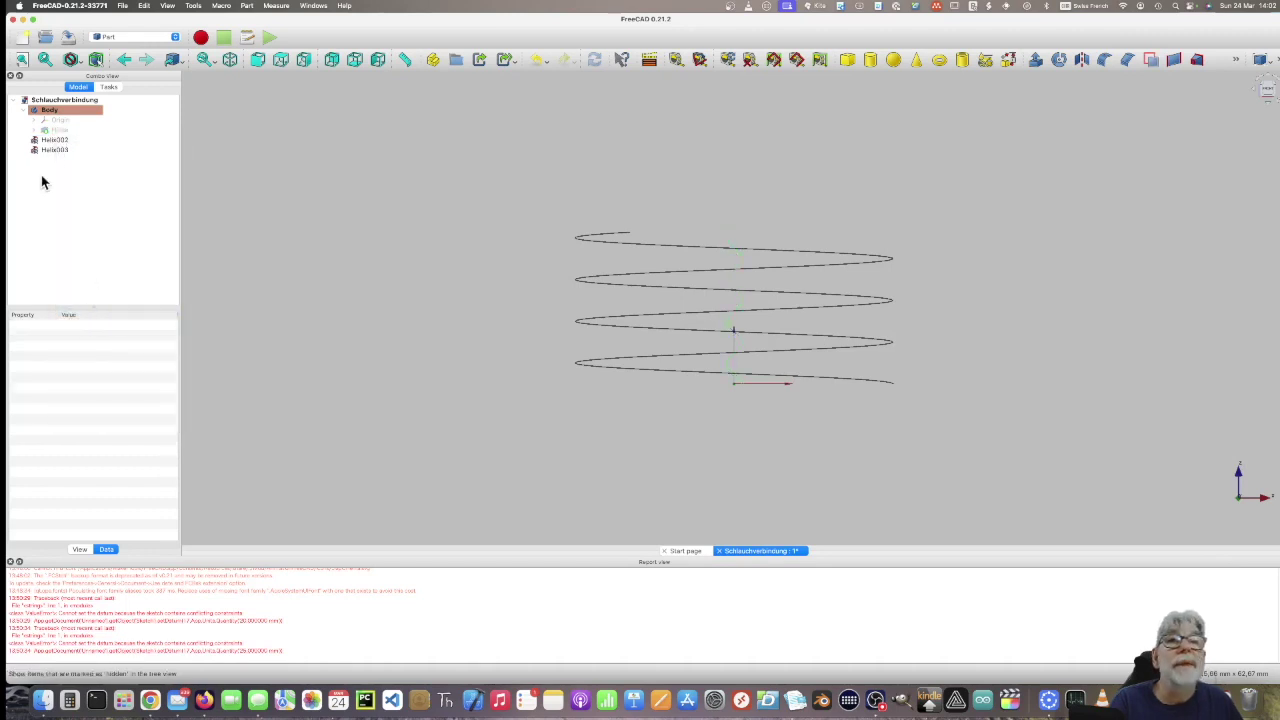
left_click(57, 140)
right_click(59, 142)
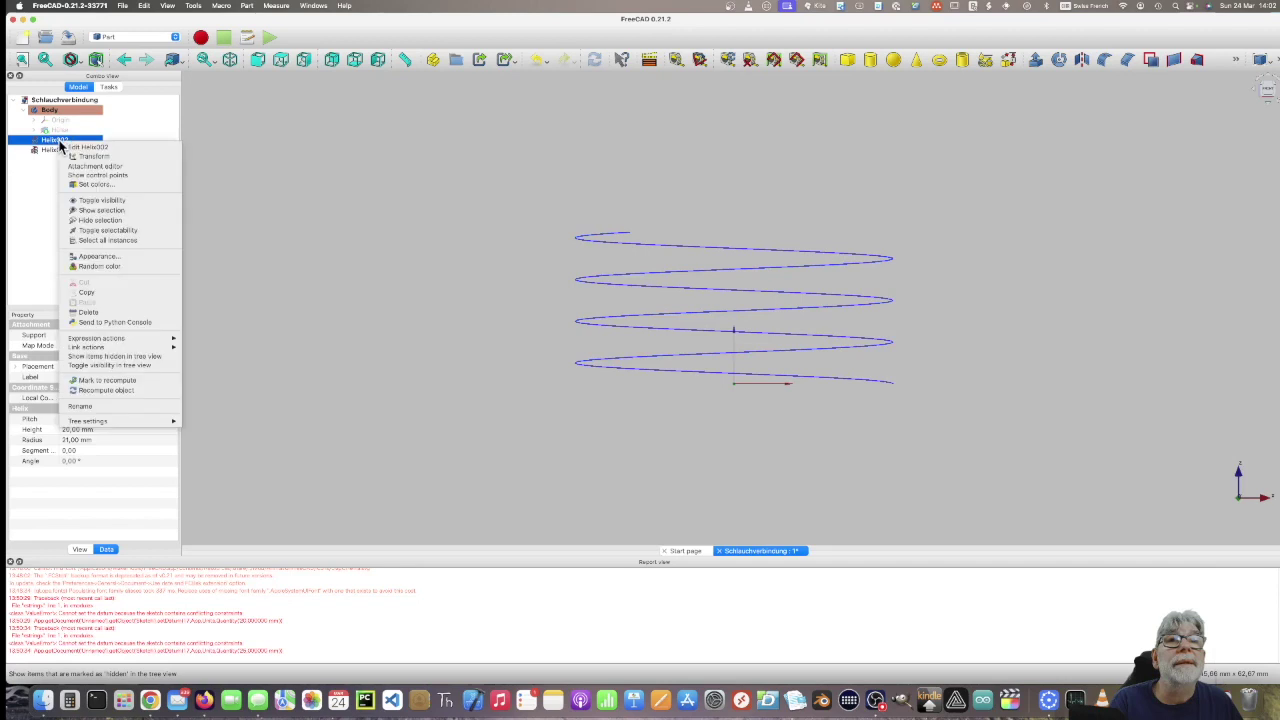
left_click(88, 314)
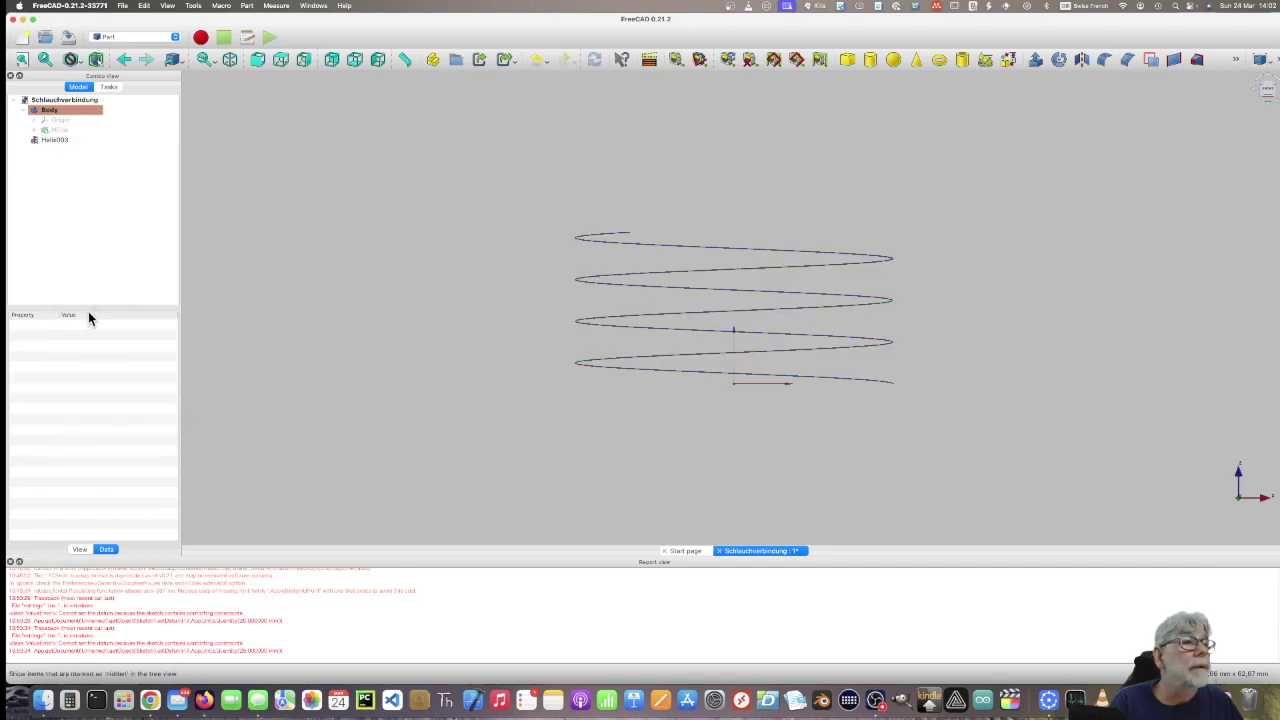
left_click(52, 140)
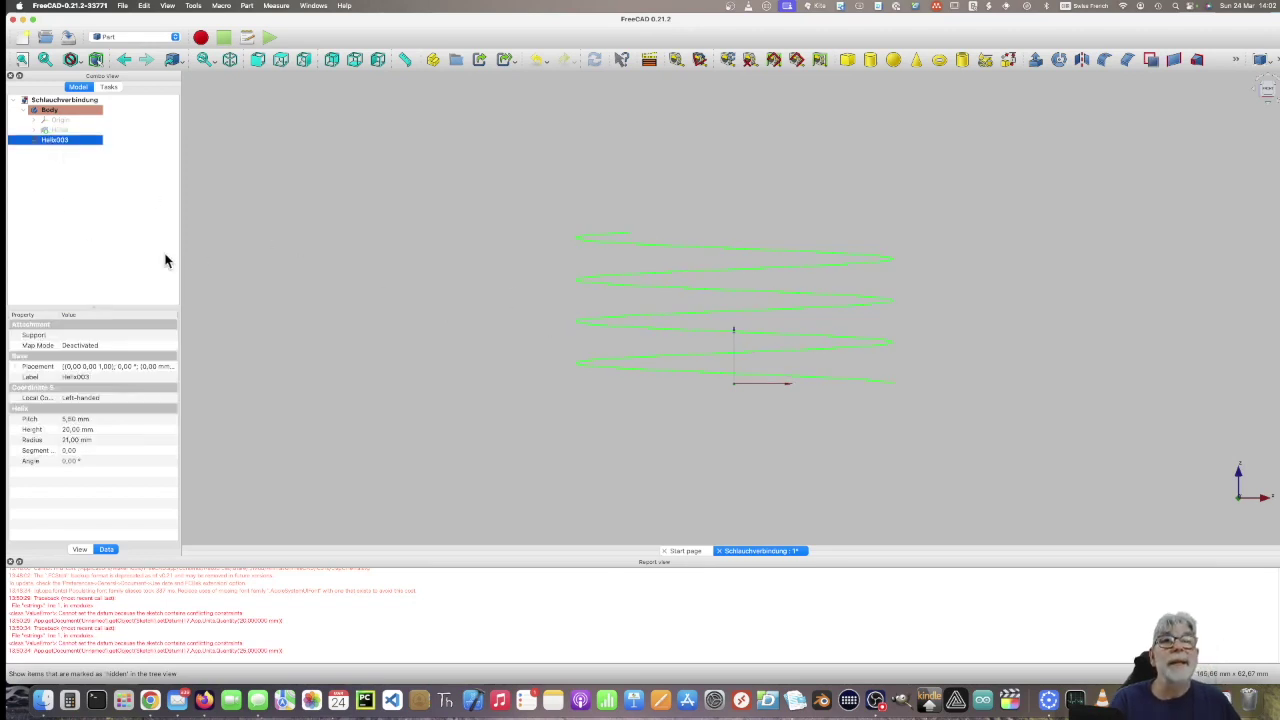
left_click(107, 87)
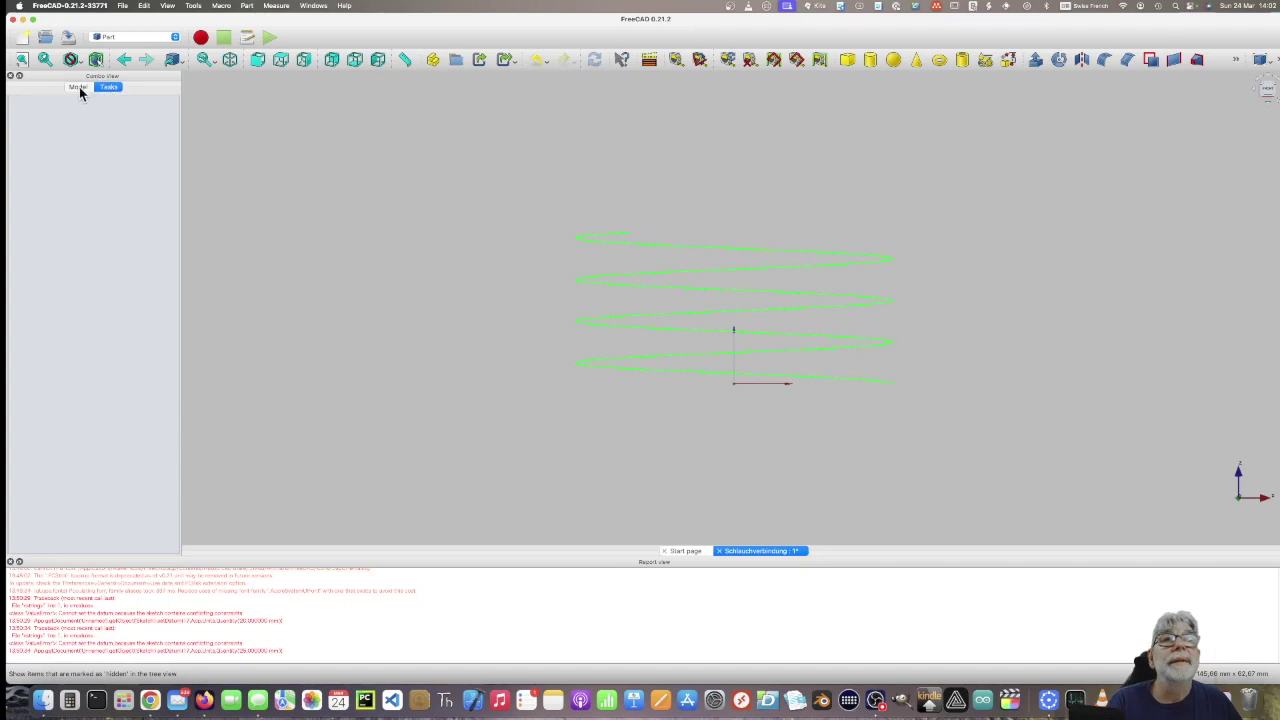
left_click(79, 87)
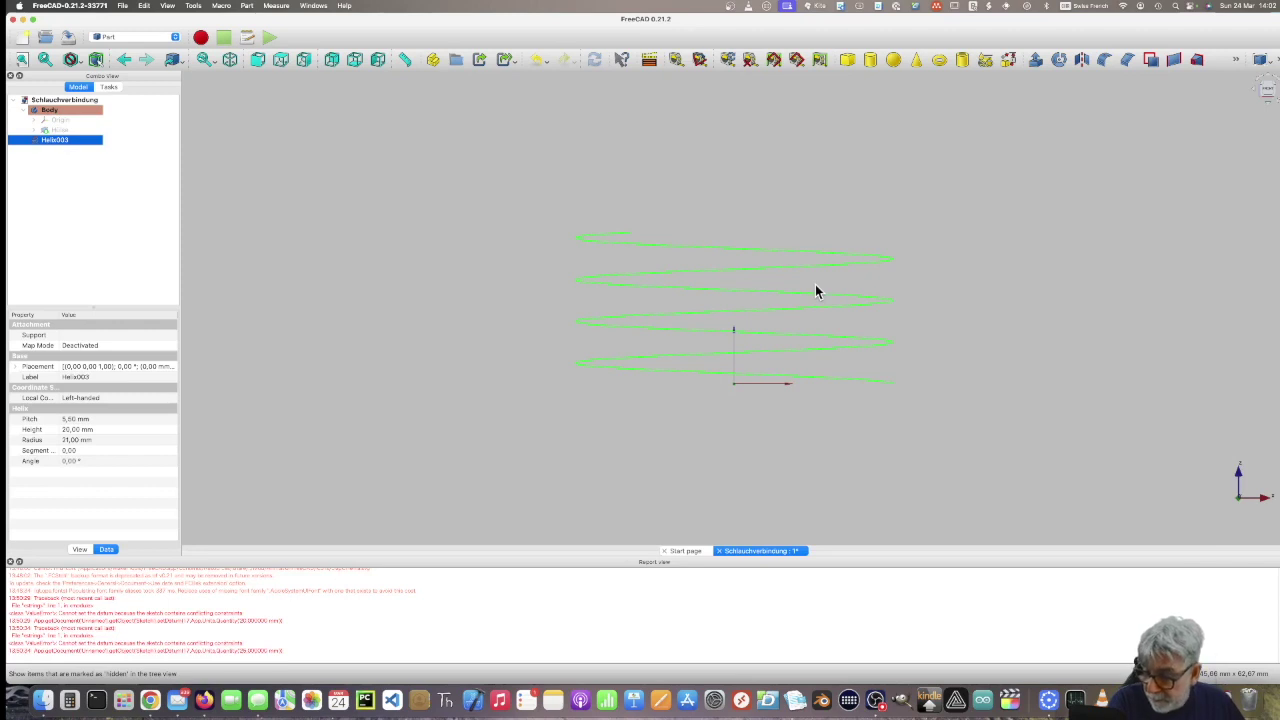
left_click(889, 390)
left_click(808, 389)
left_click(723, 357)
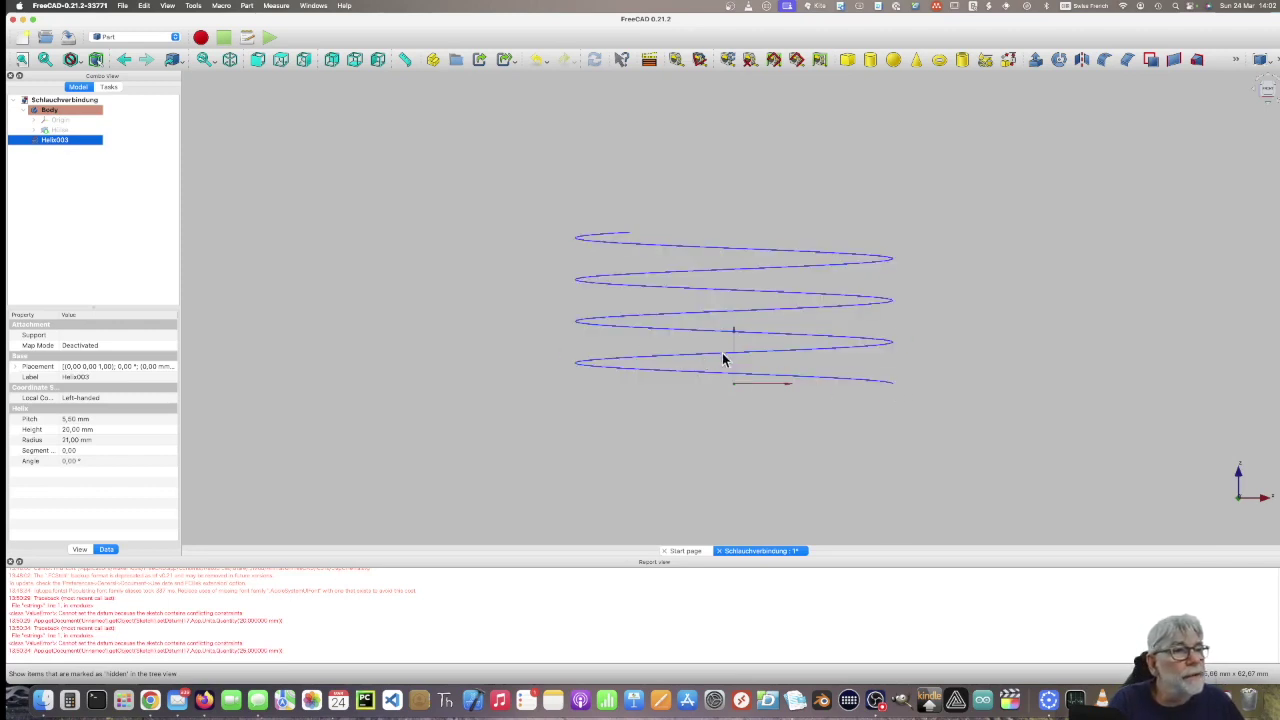
left_click(877, 334)
left_click(806, 343)
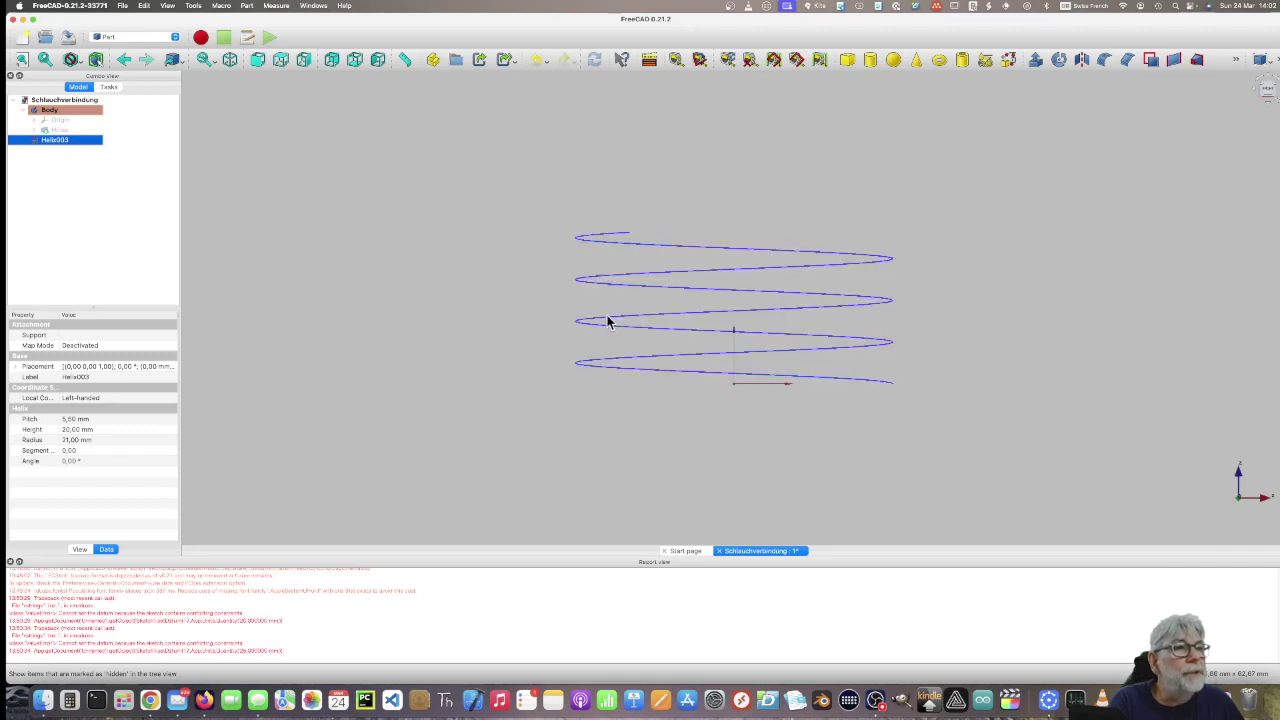
left_click(844, 293)
left_click(886, 263)
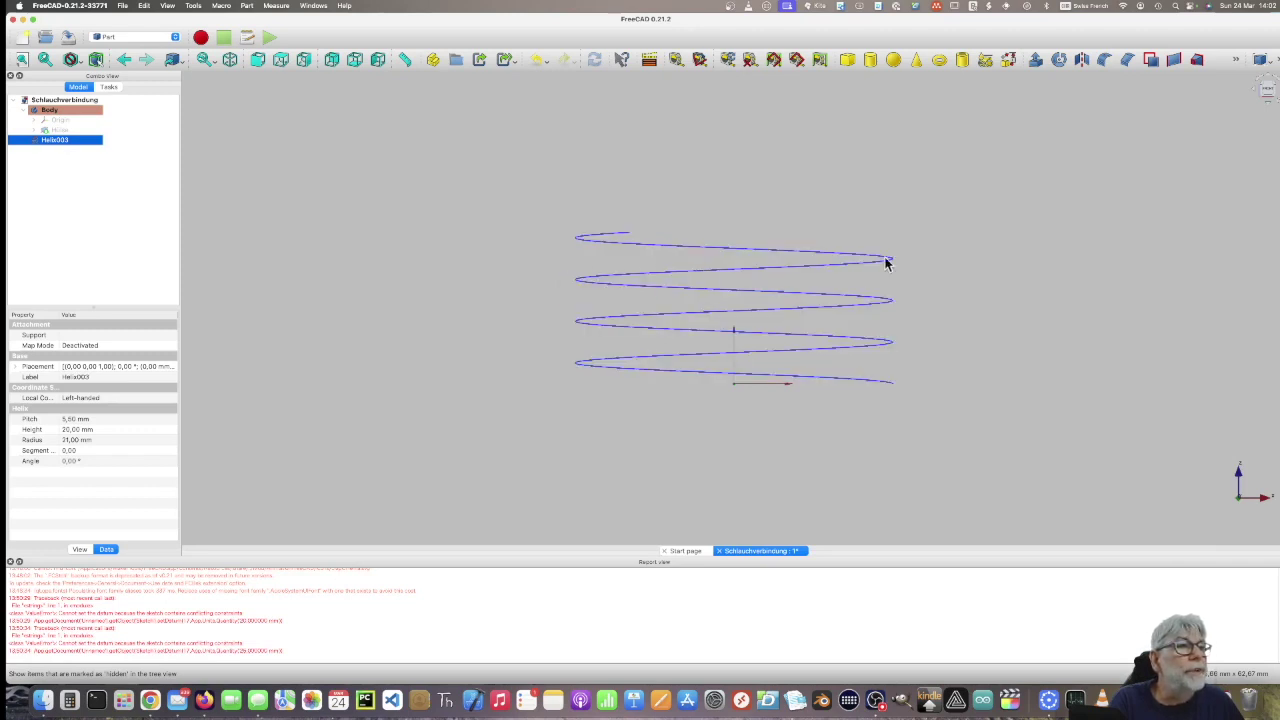
left_click(620, 238)
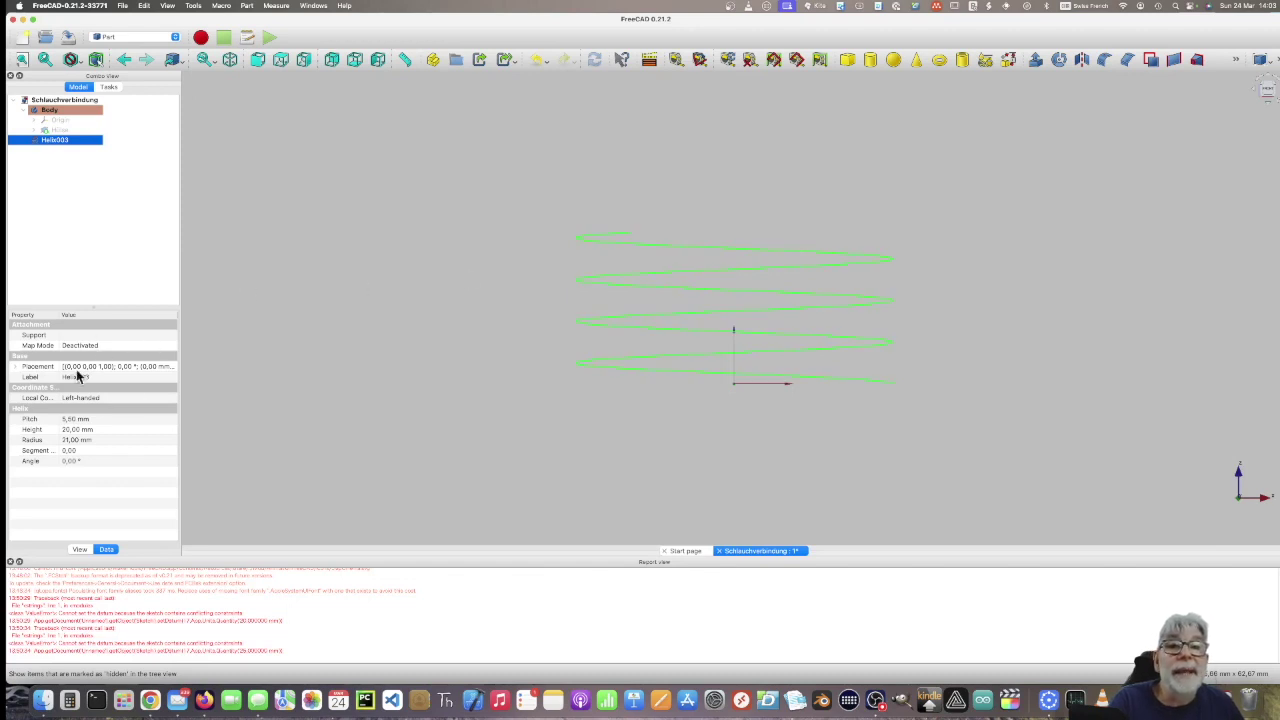
left_click(15, 368)
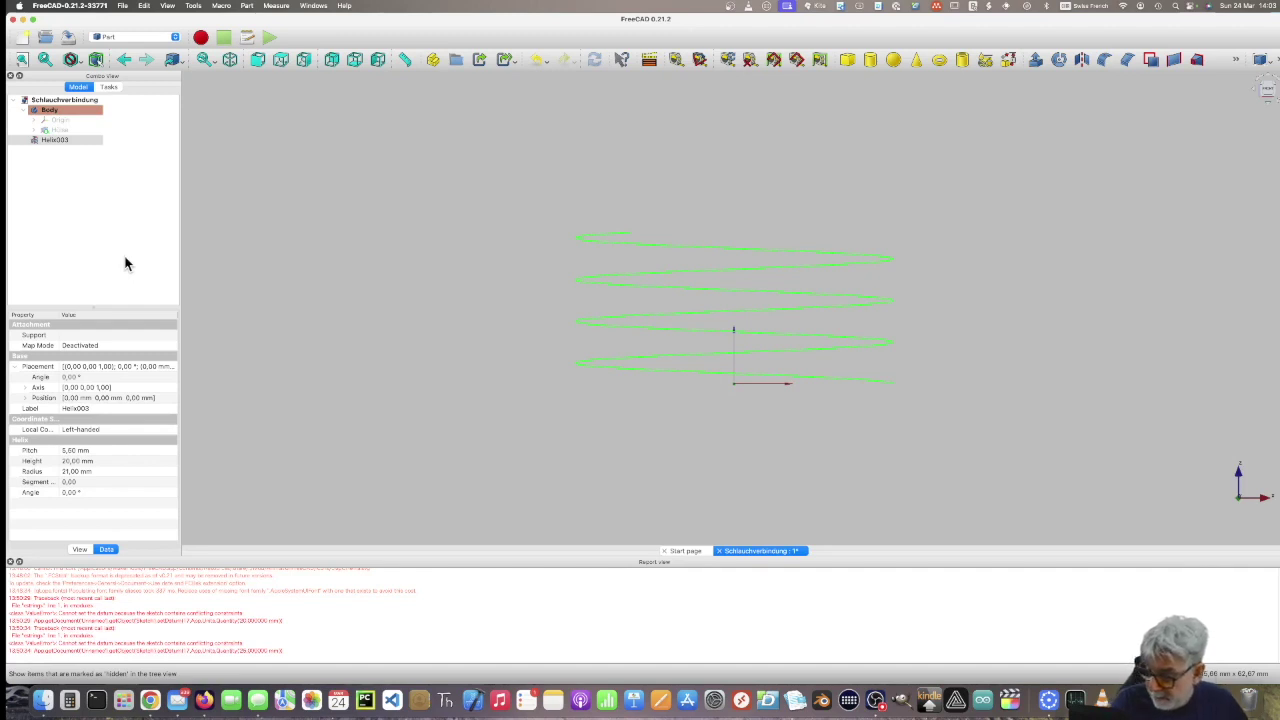
left_click(107, 87)
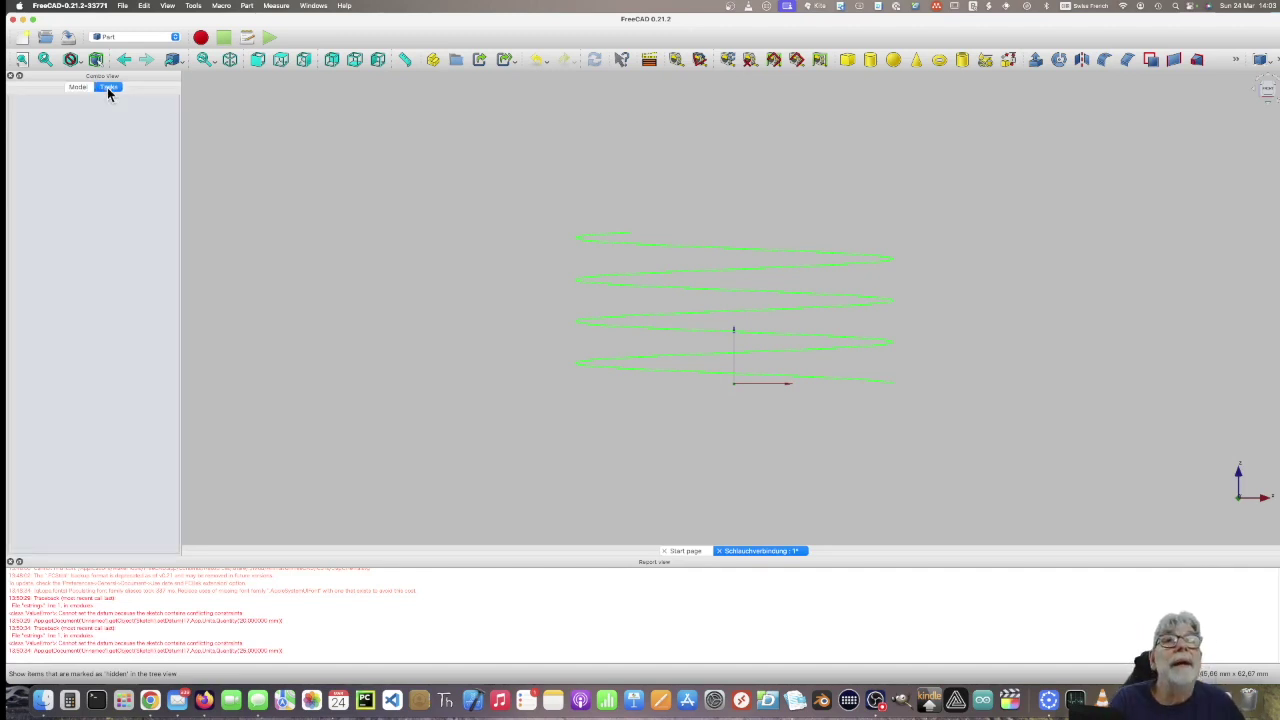
left_click(78, 88)
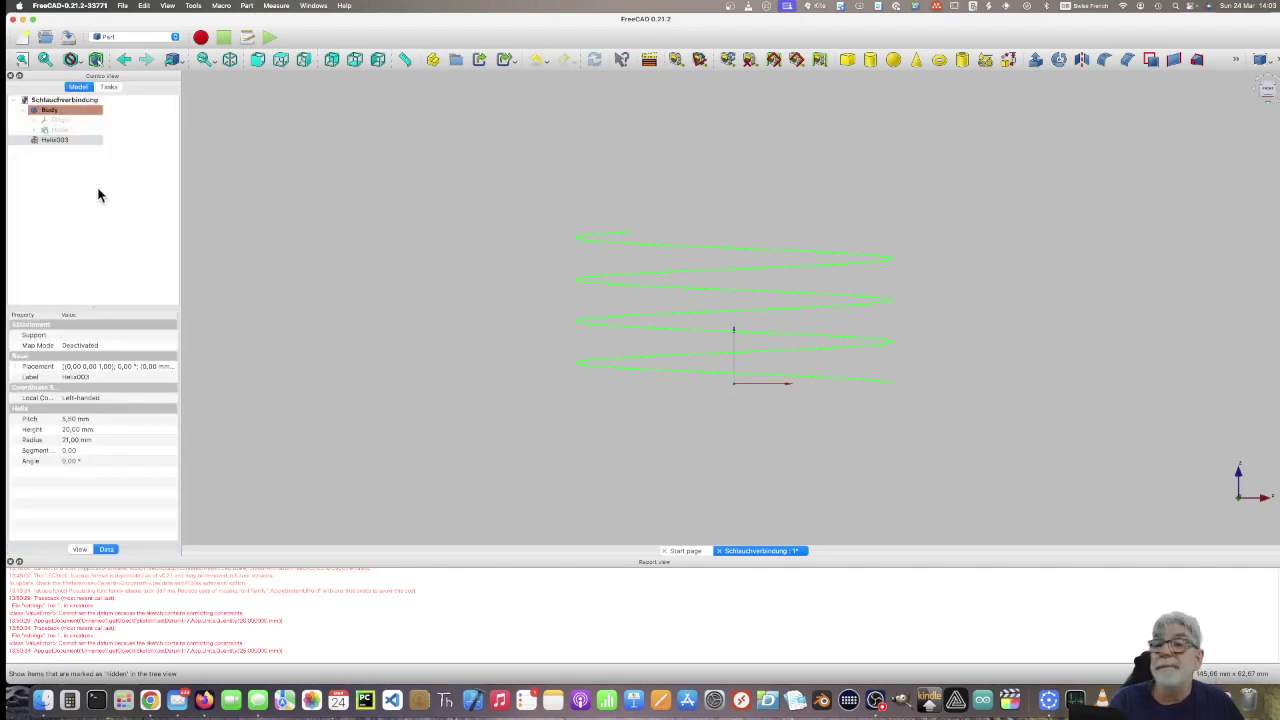
left_click(62, 142)
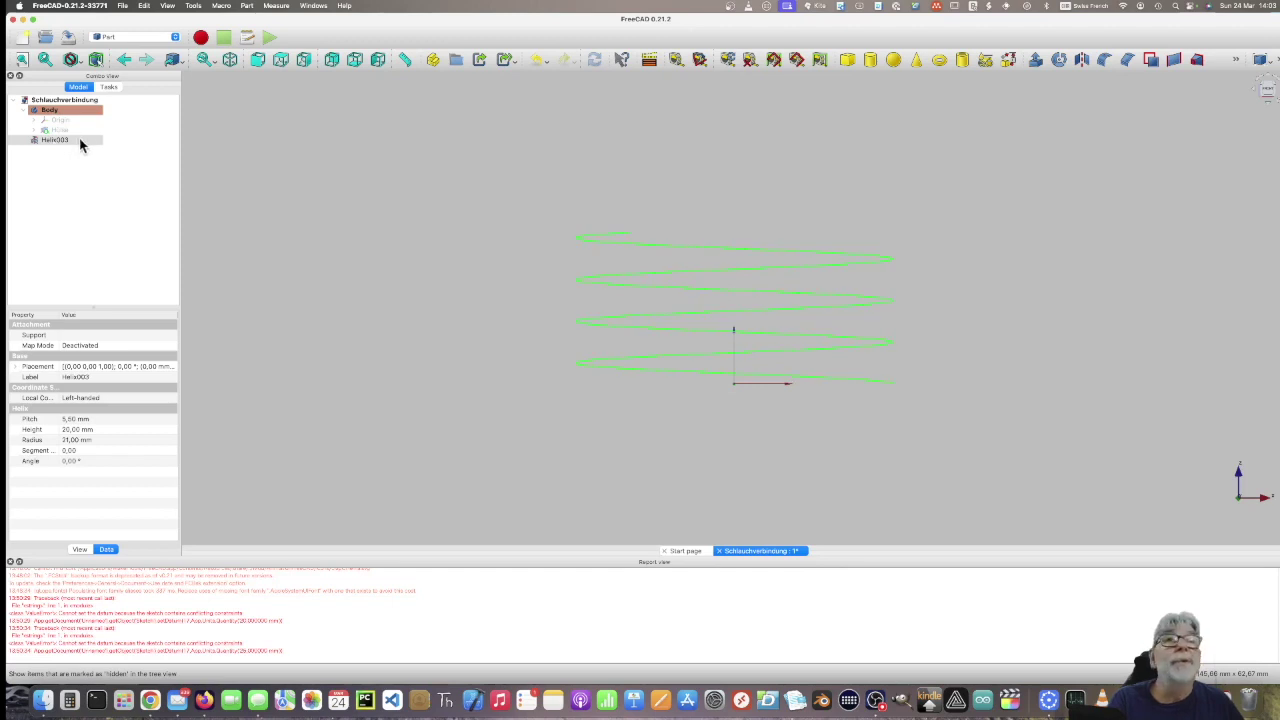
Switch to the Part Design workbench and start a new sketch on the XZ plane.
left_click(175, 40)
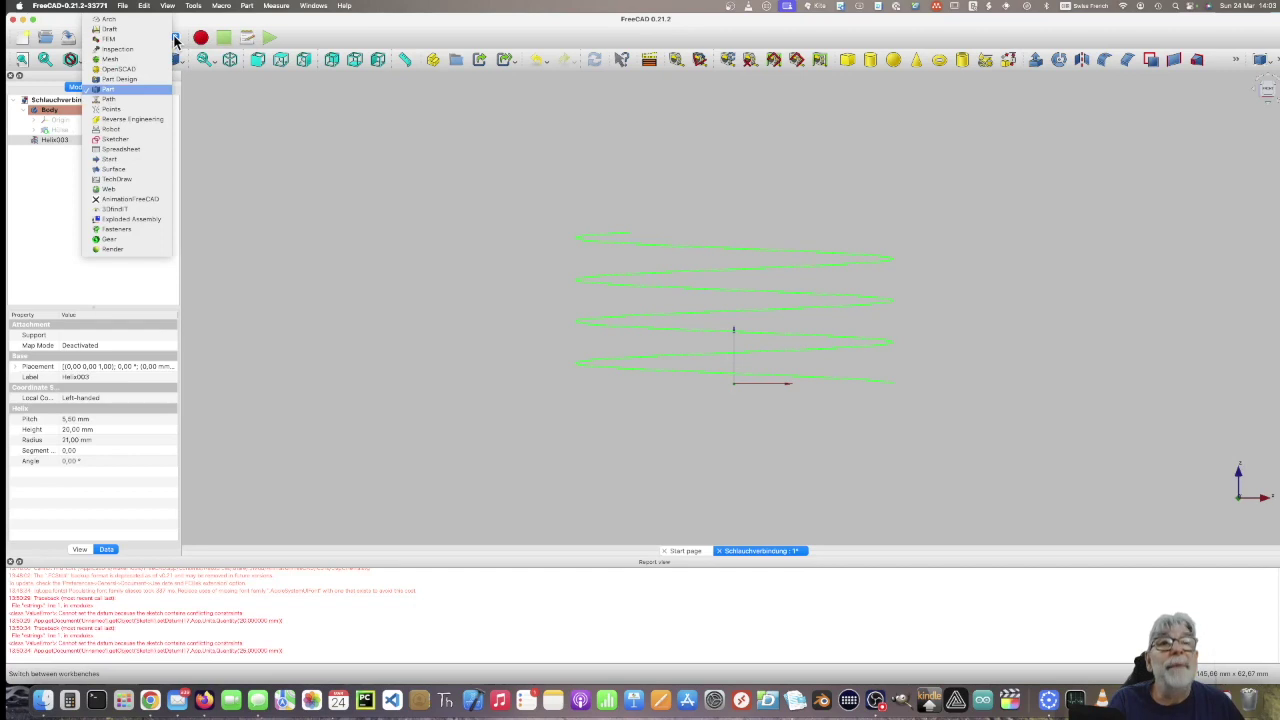
left_click(124, 84)
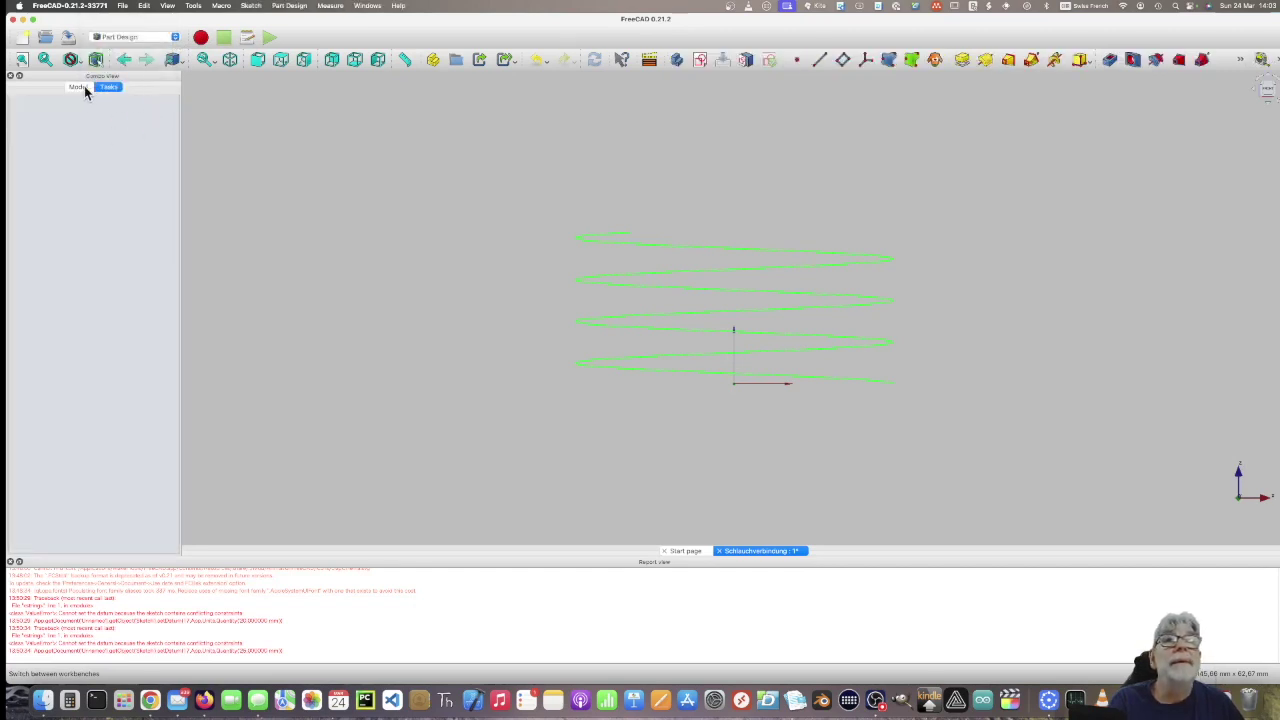
left_click(80, 87)
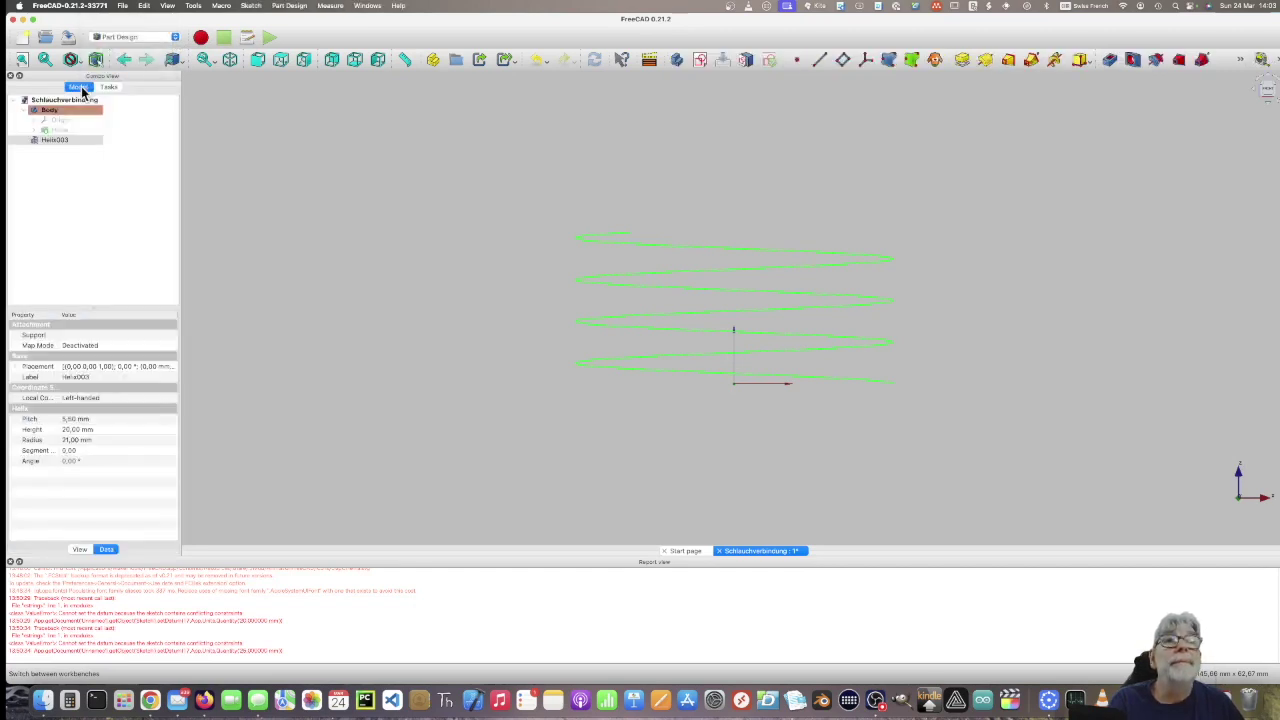
left_click(700, 62)
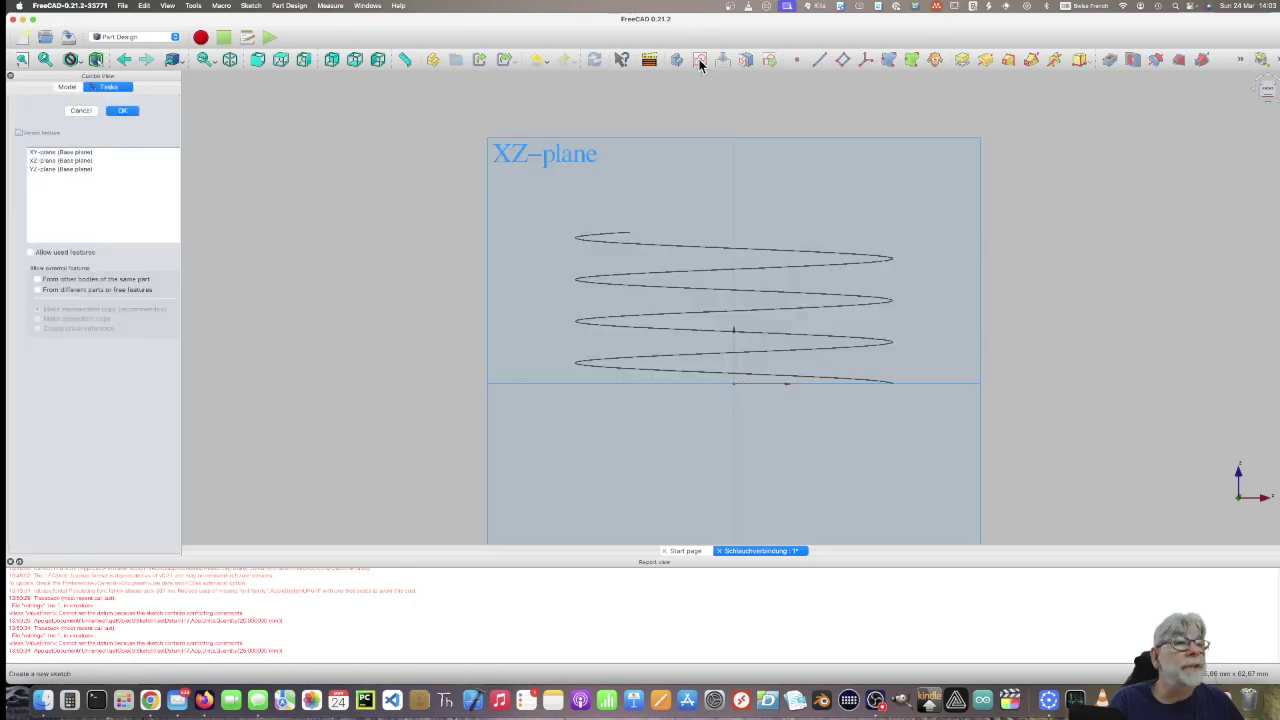
left_click(58, 164)
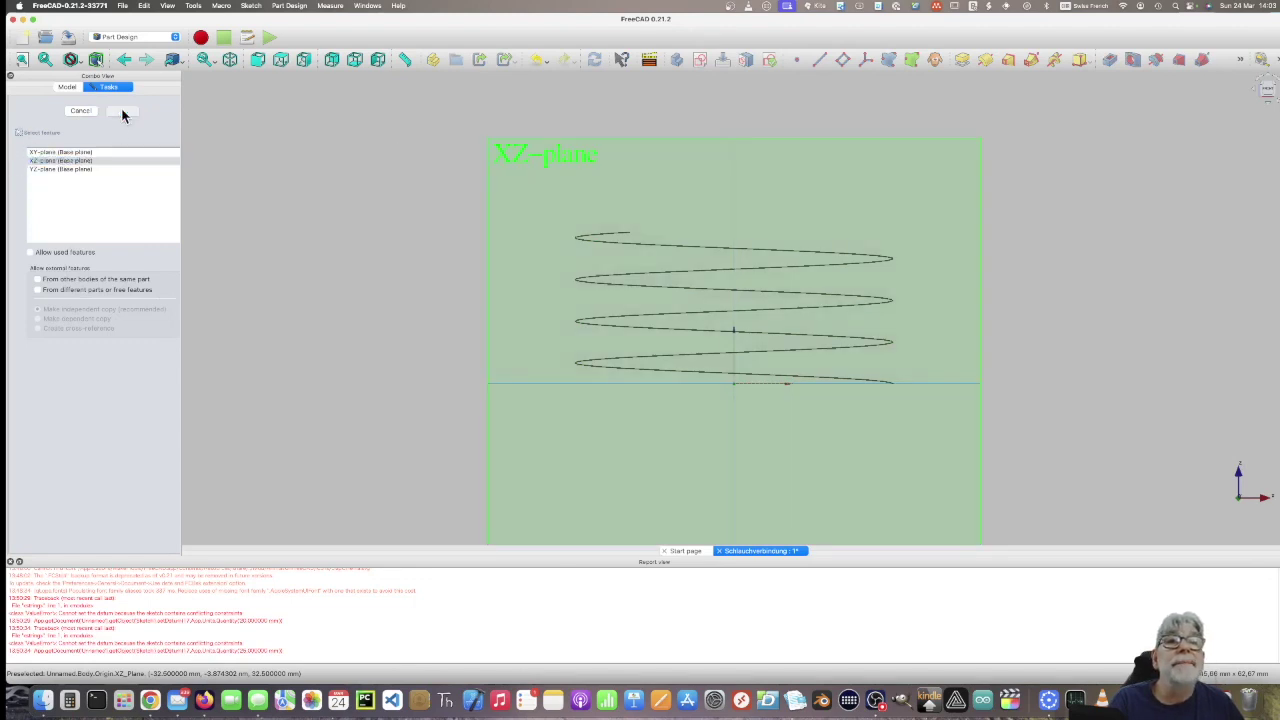
left_click(122, 112)
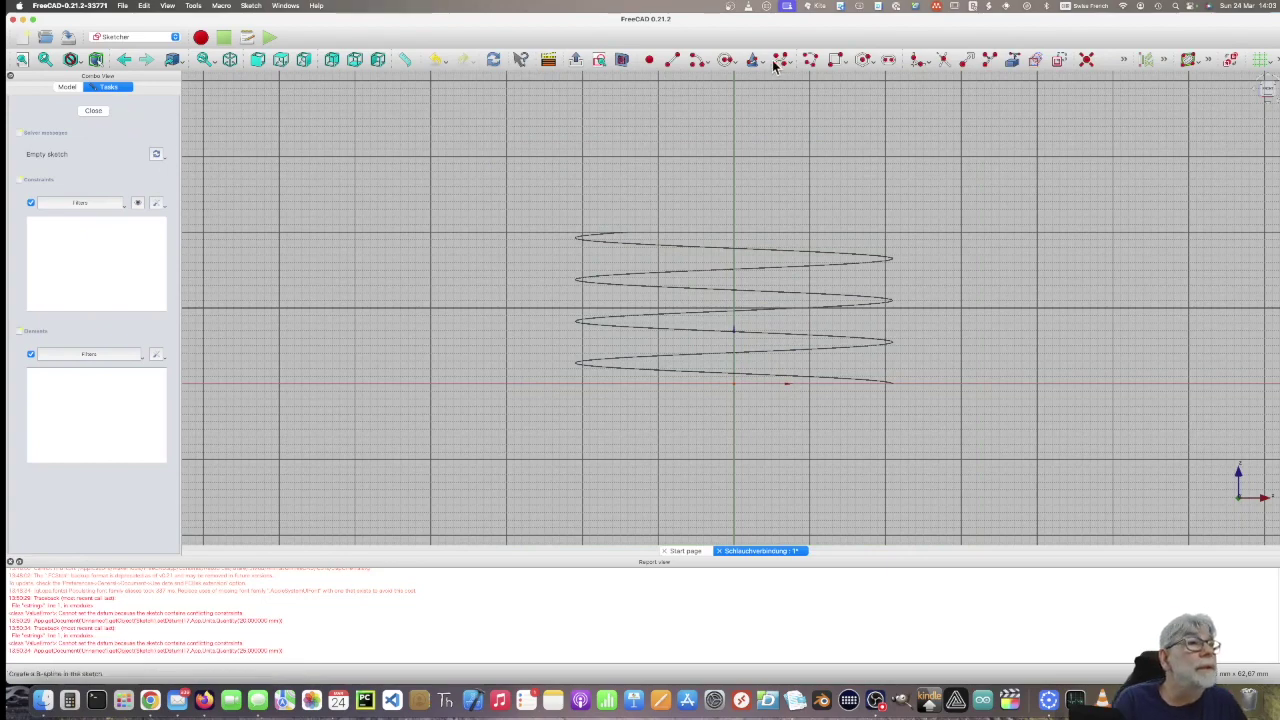
double_click(745, 22)
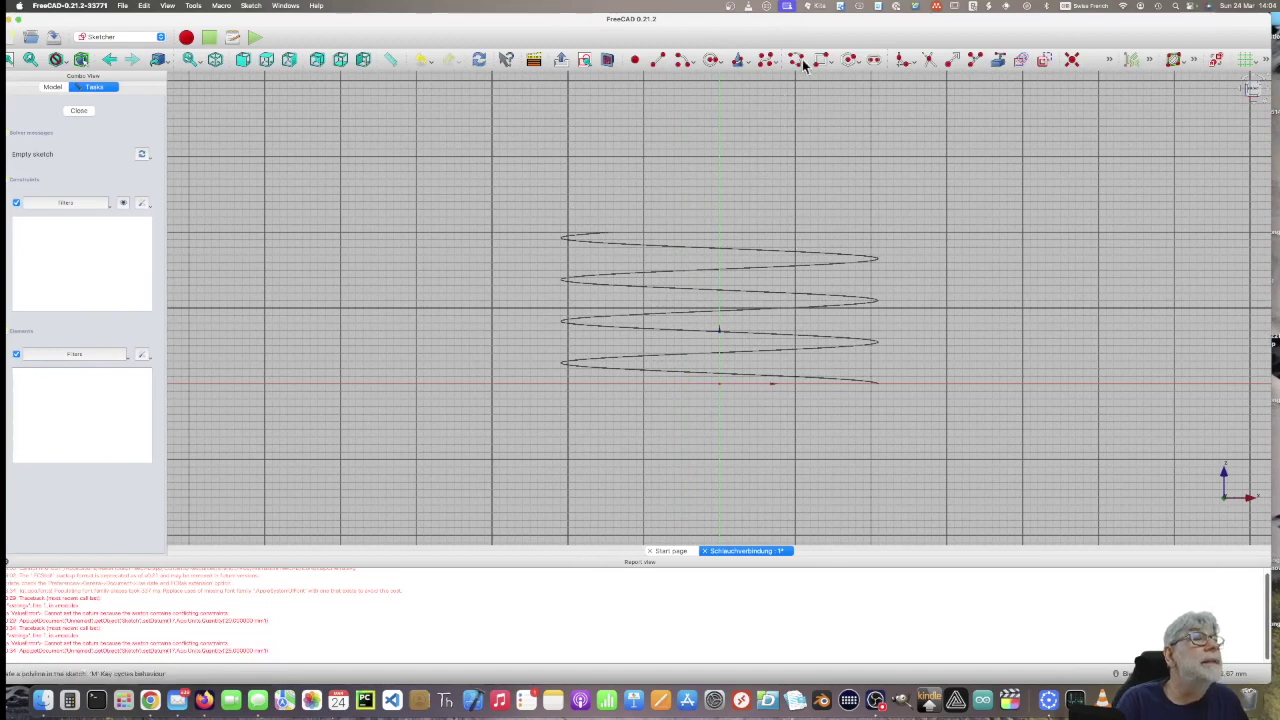
Draw a circle centred on the X axis beside the helix's lower end.
left_click(711, 62)
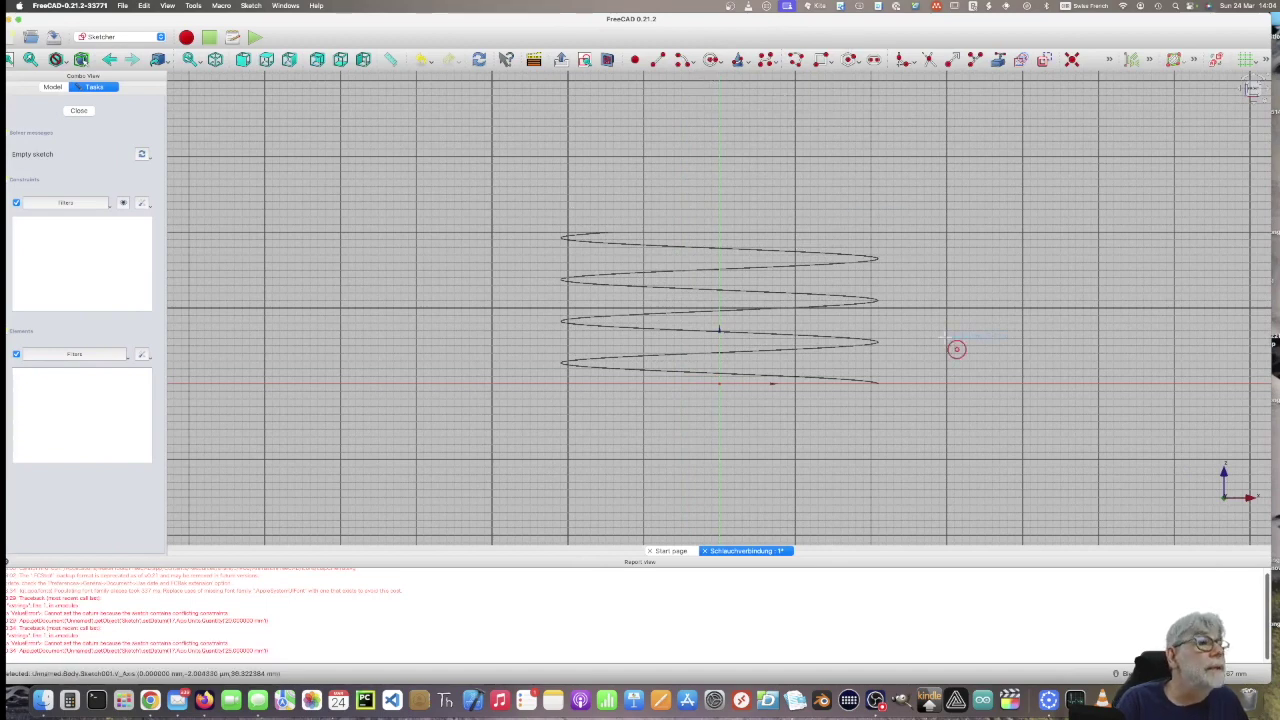
left_click(898, 382)
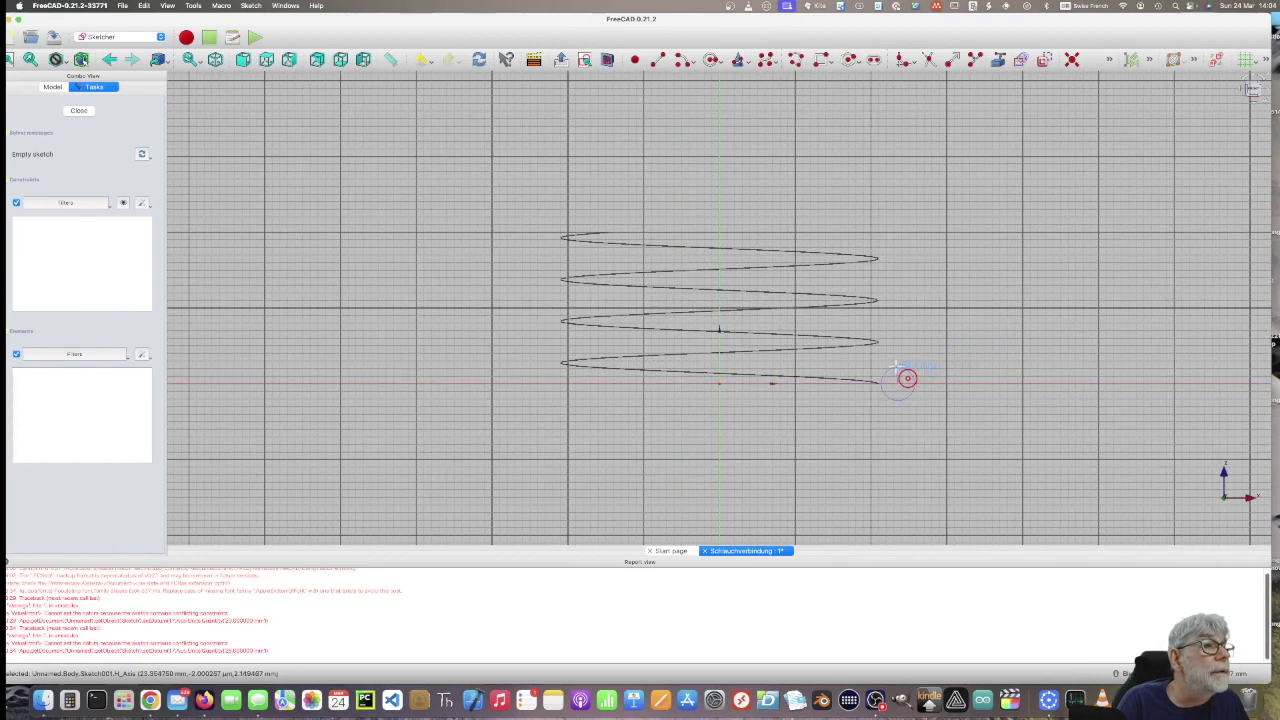
right_click(896, 368)
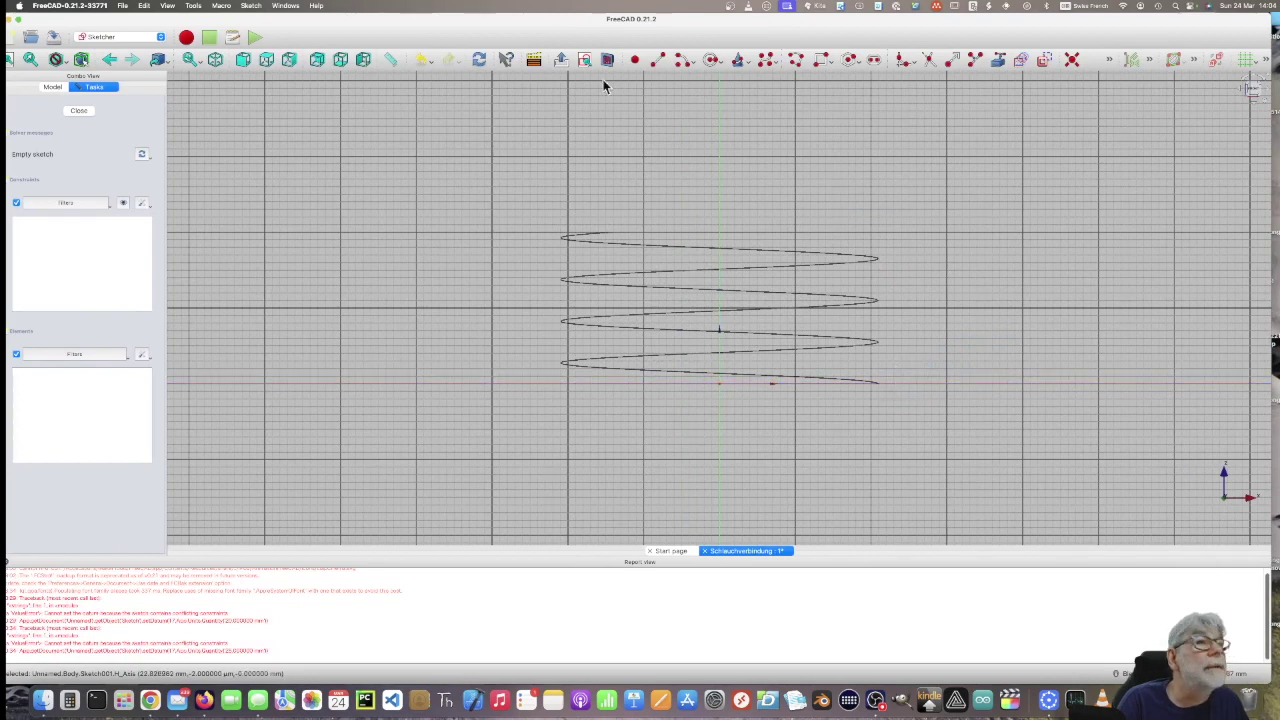
left_click(711, 62)
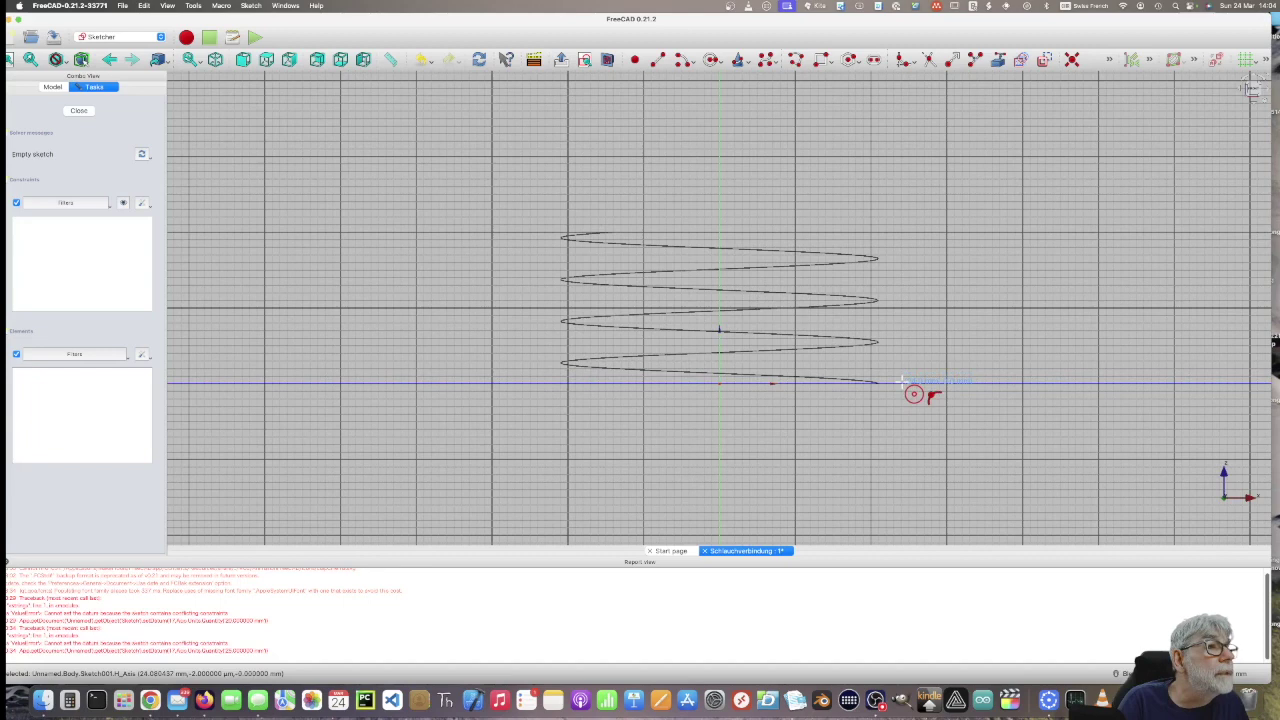
right_click(910, 385)
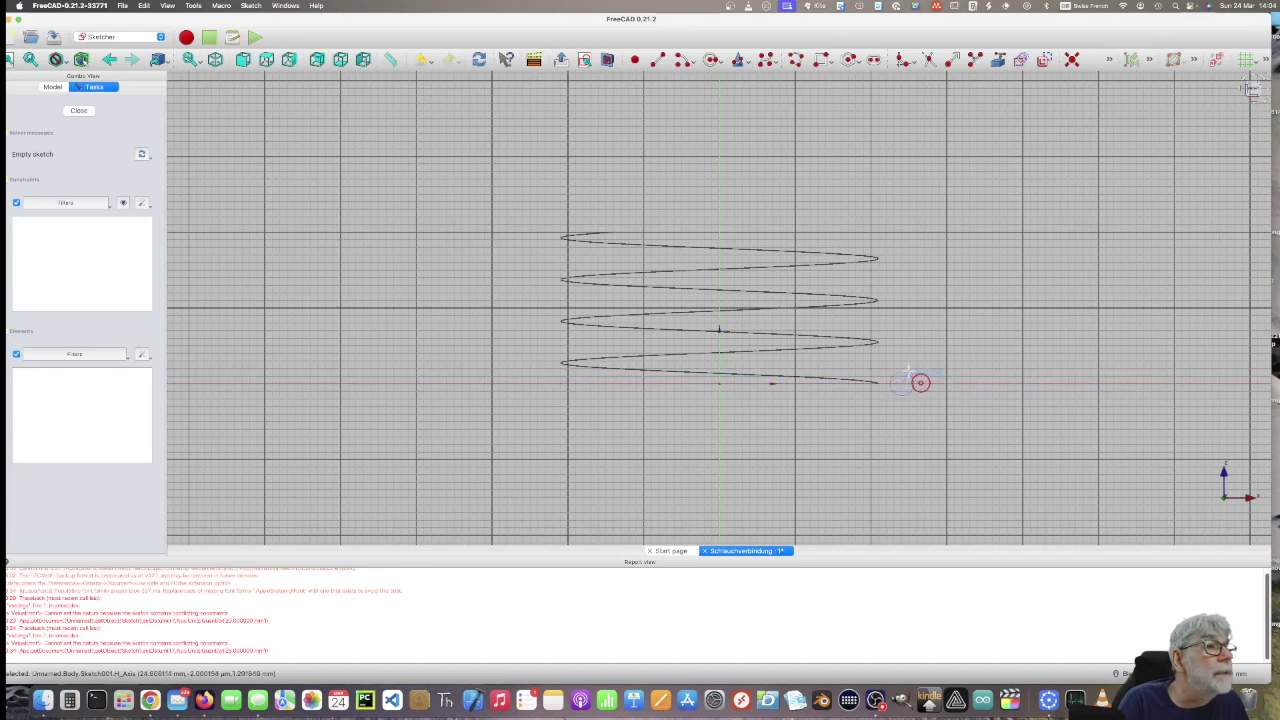
left_click(910, 370)
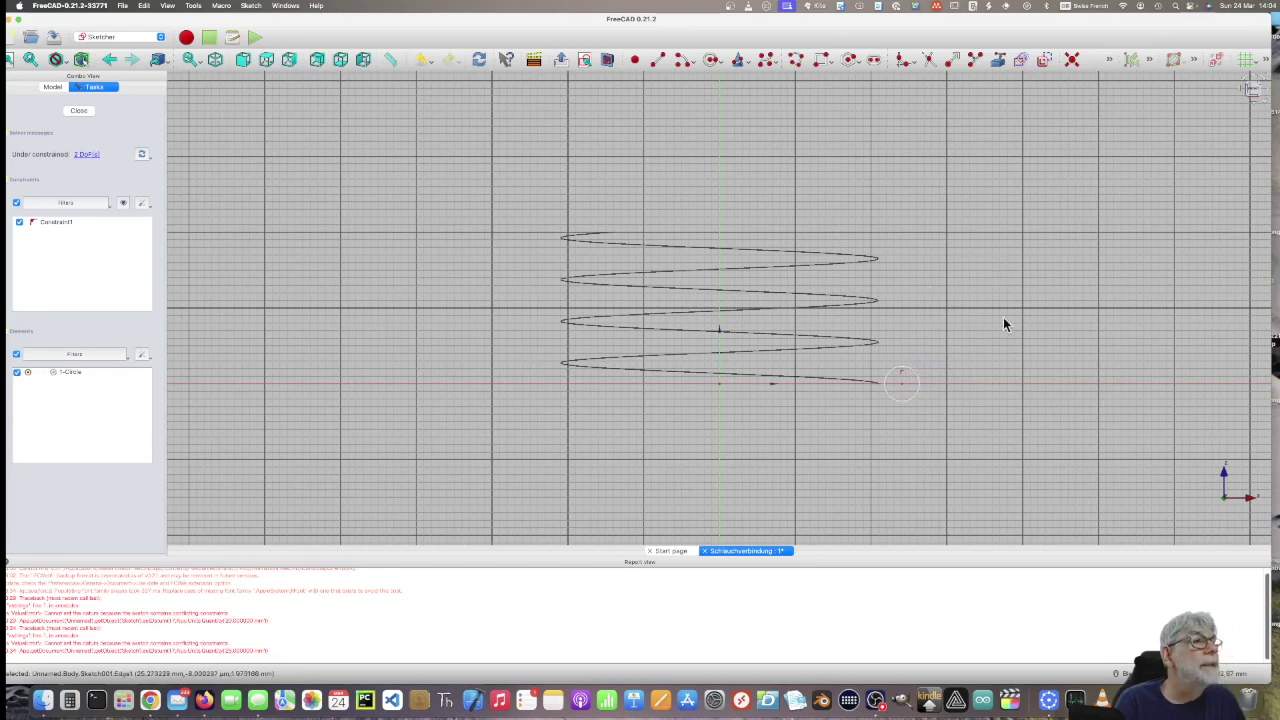
Constrain the profile circle's radius to 1.25 mm.
left_click(912, 371)
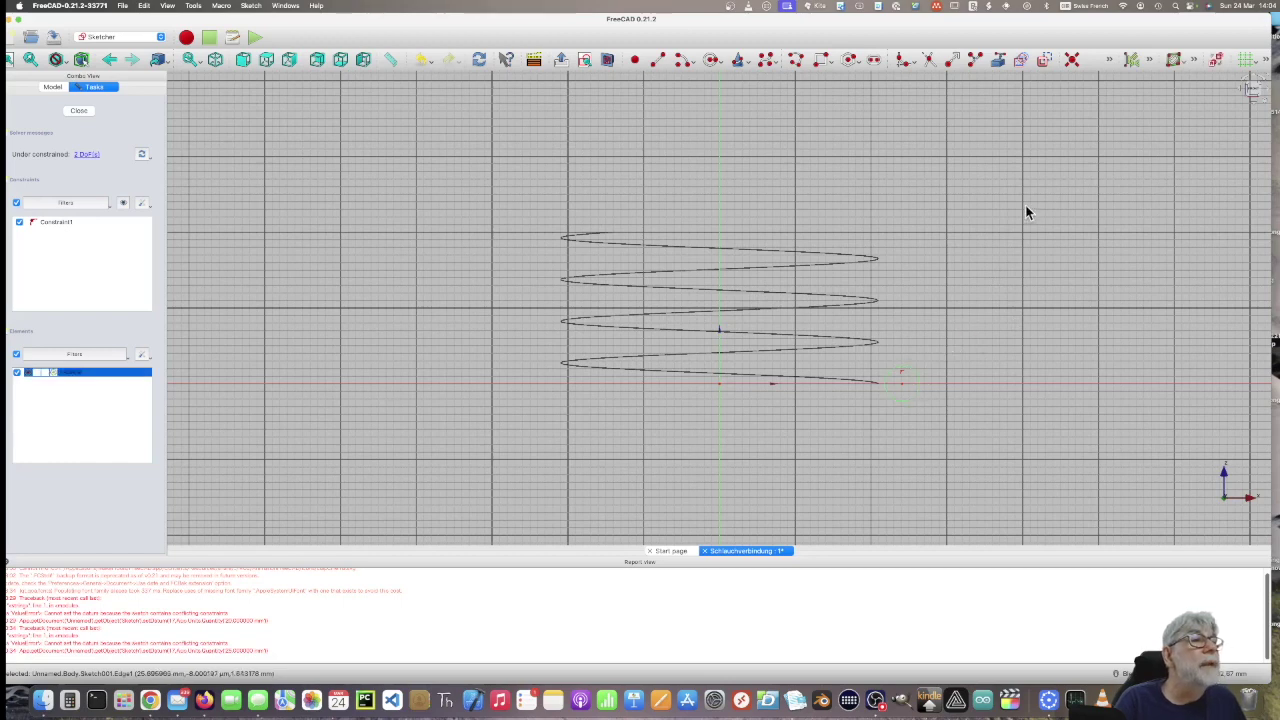
left_click(1111, 62)
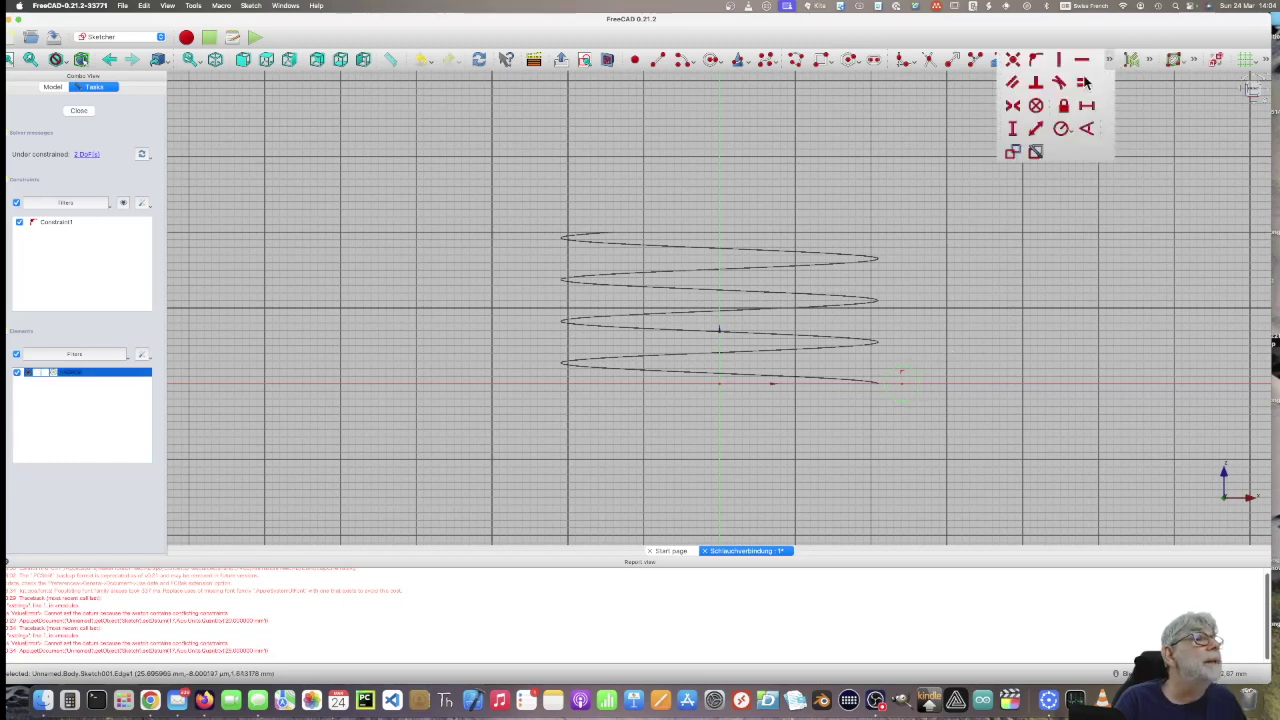
left_click(1062, 130)
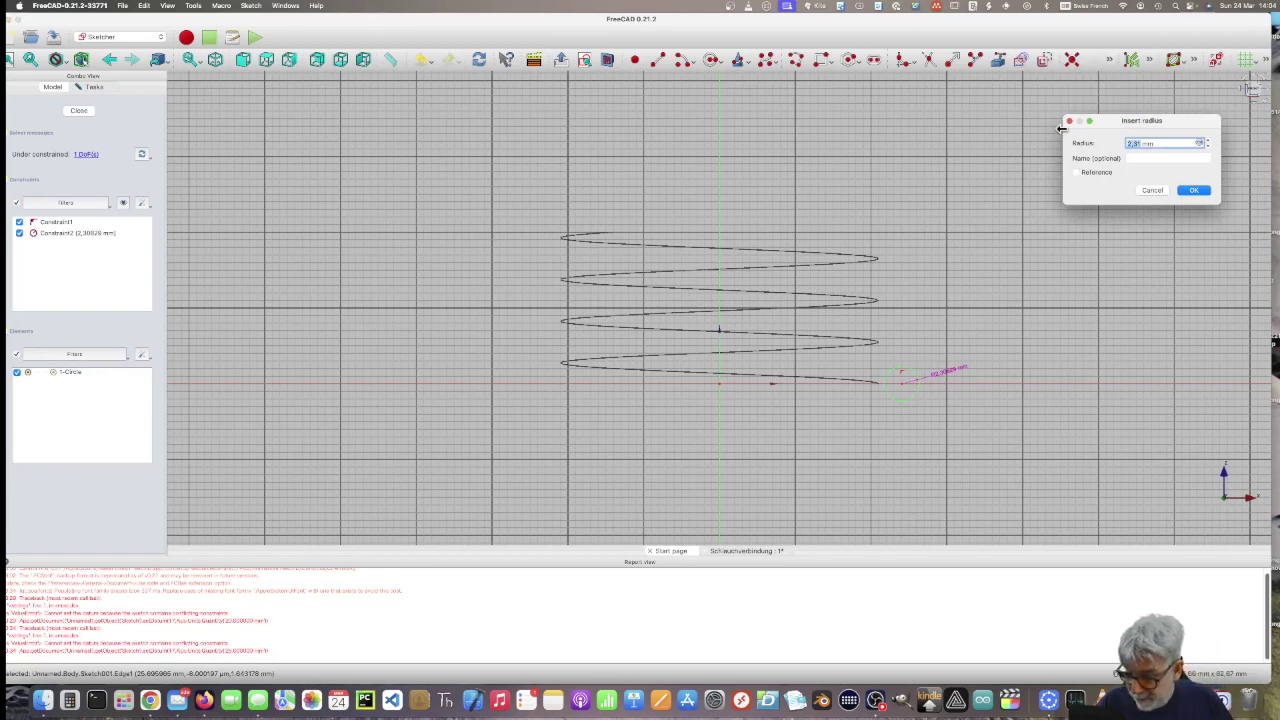
type("1")
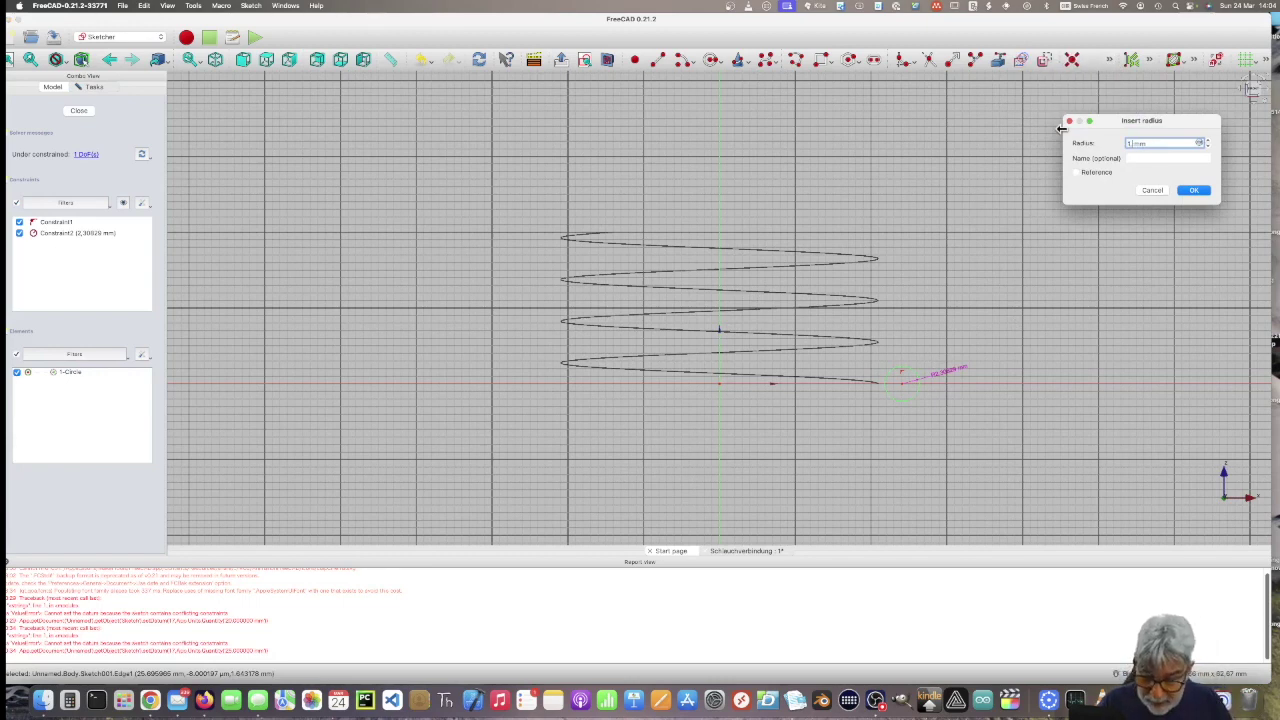
type(".25")
key("Return")
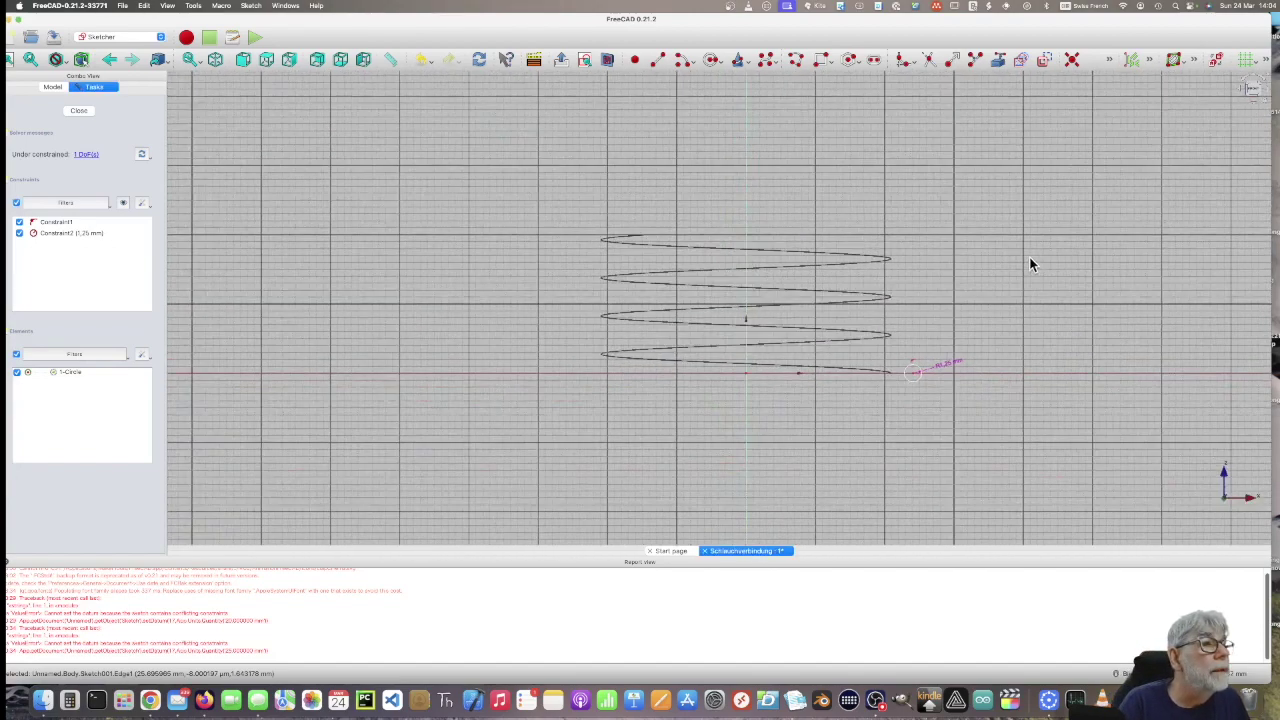
scroll(1029, 258, "up", 5)
scroll(1030, 263, "down", 1)
scroll(1030, 263, "down", 1)
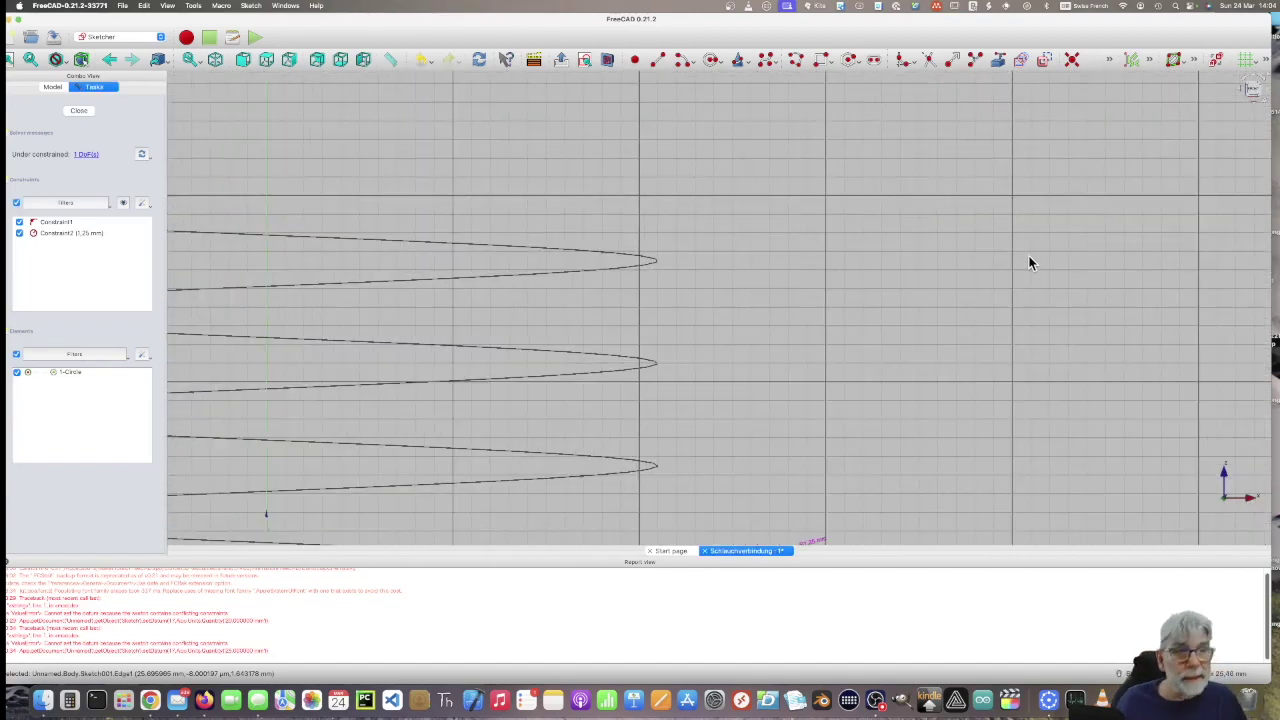
scroll(1030, 263, "down", 2)
mouse_move(817, 300)
middle_mouse_down()
mouse_move(863, 174)
mouse_move(923, 97)
mouse_move(998, 97)
middle_mouse_up()
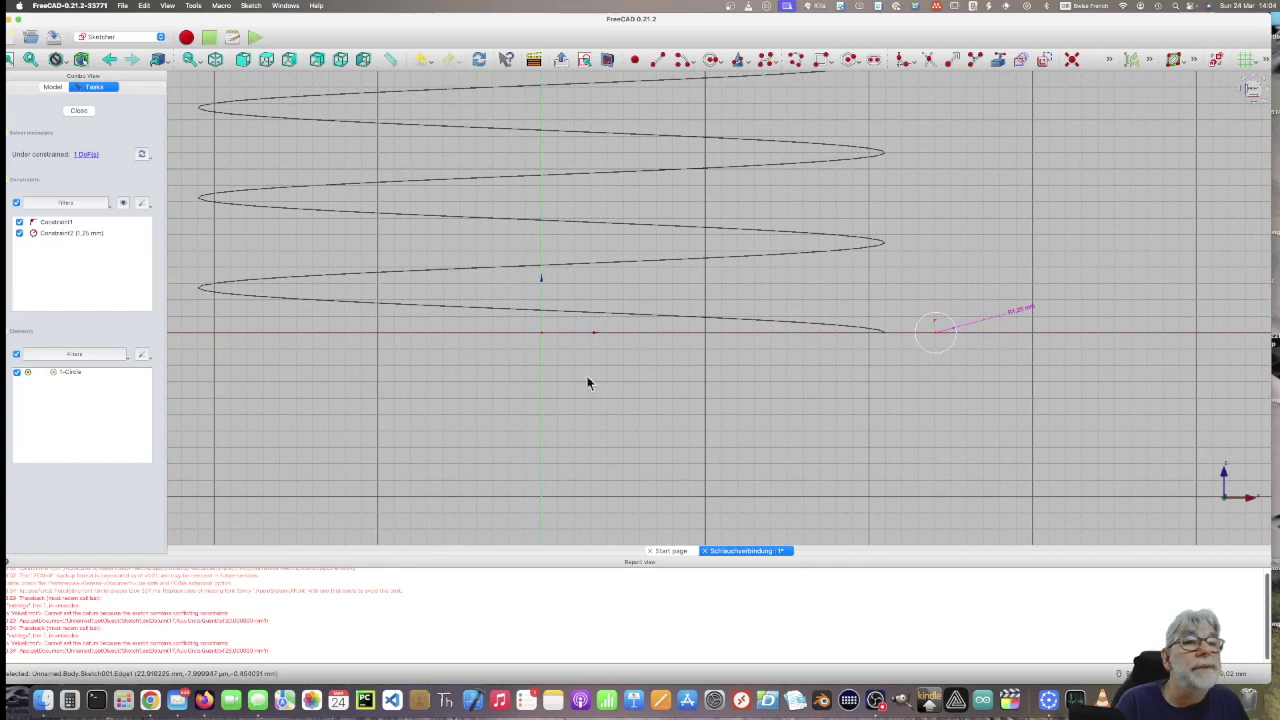
left_click(542, 335)
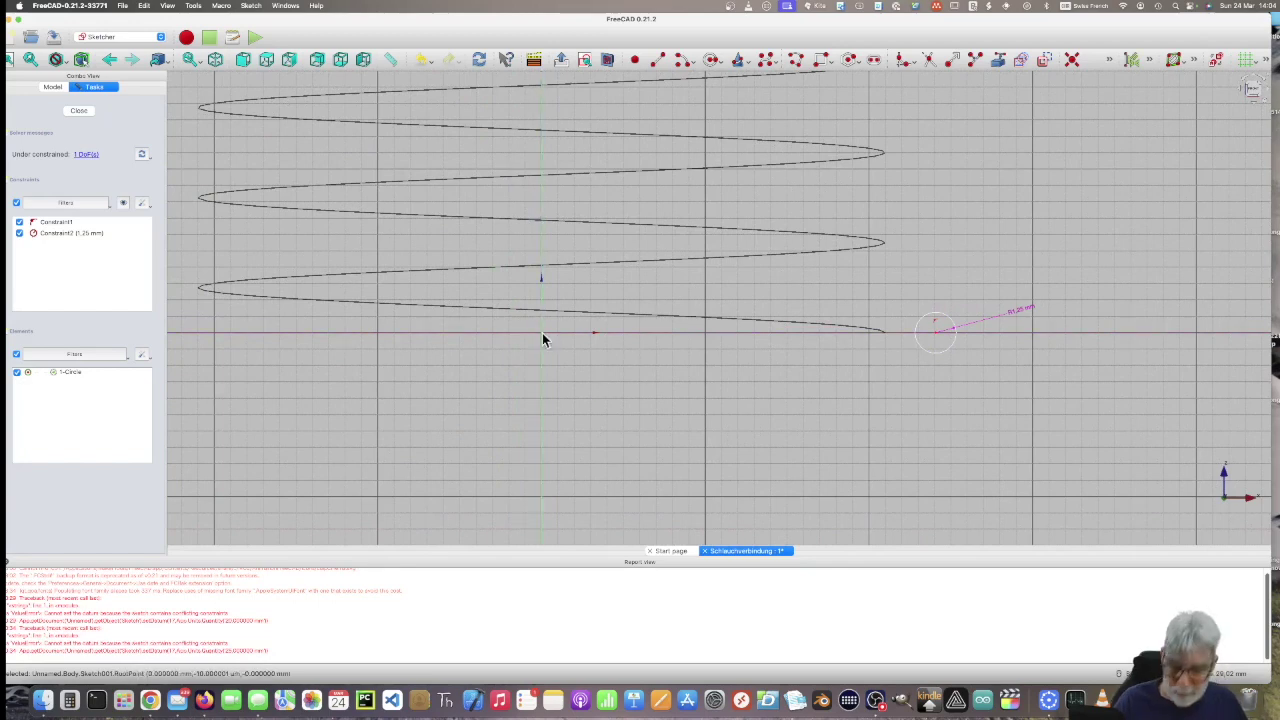
Set the circle centre's horizontal distance to 21 mm and close the sketch.
left_click(936, 339)
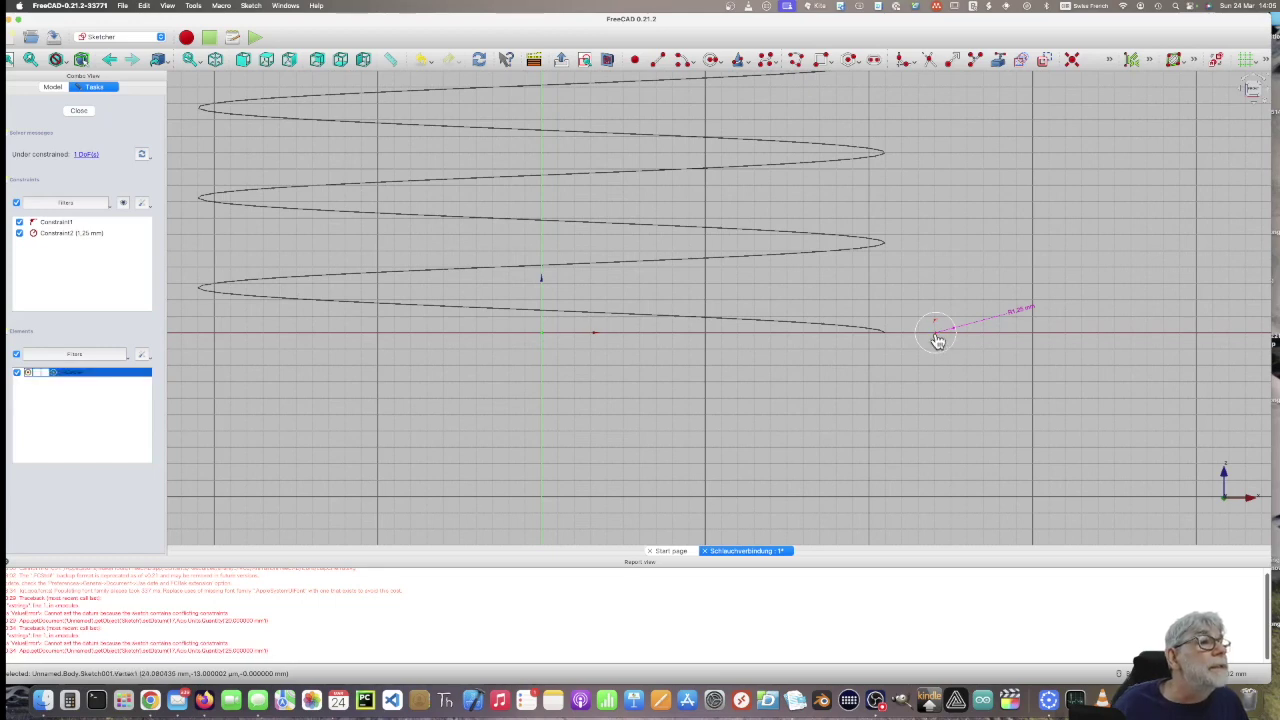
left_click(1109, 62)
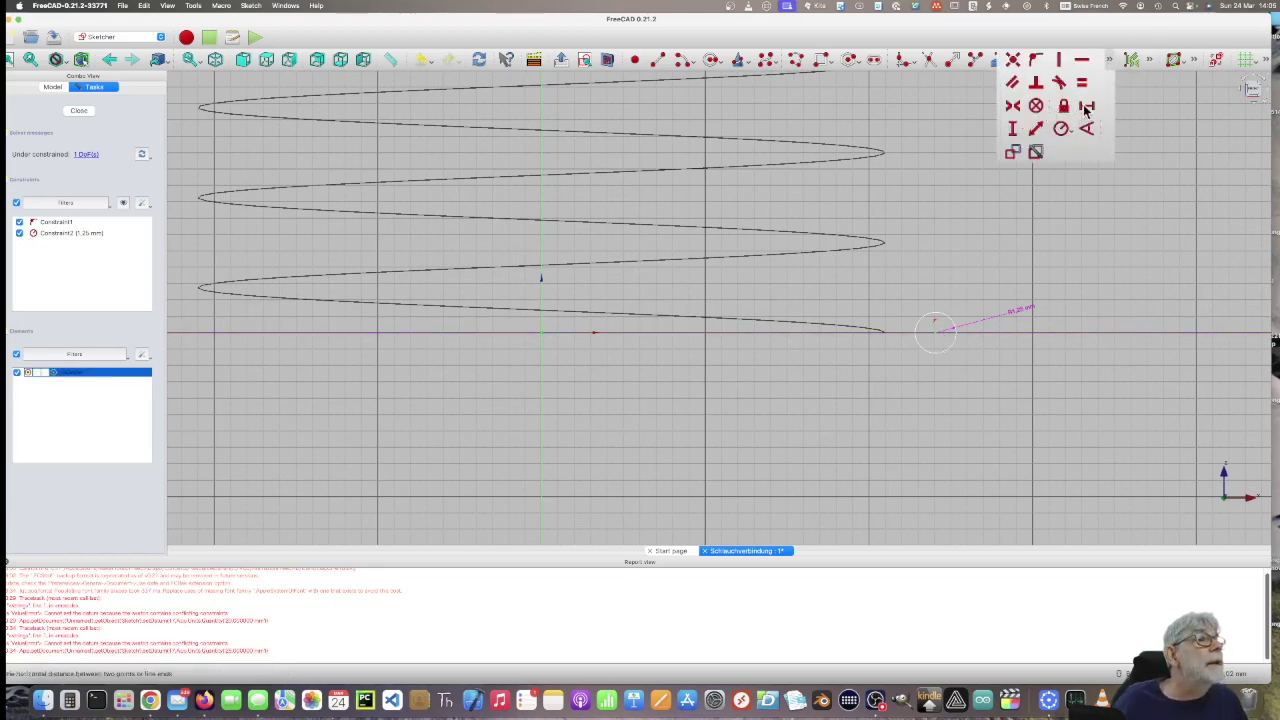
left_click(1087, 107)
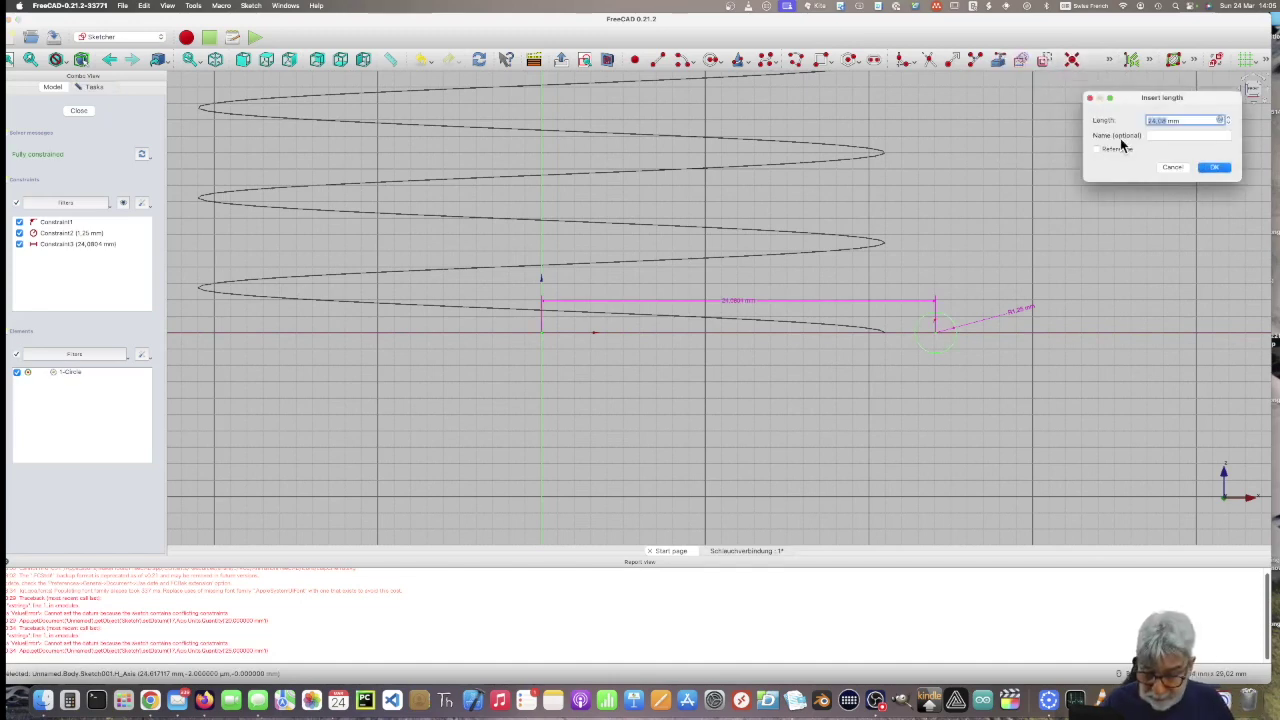
type("21")
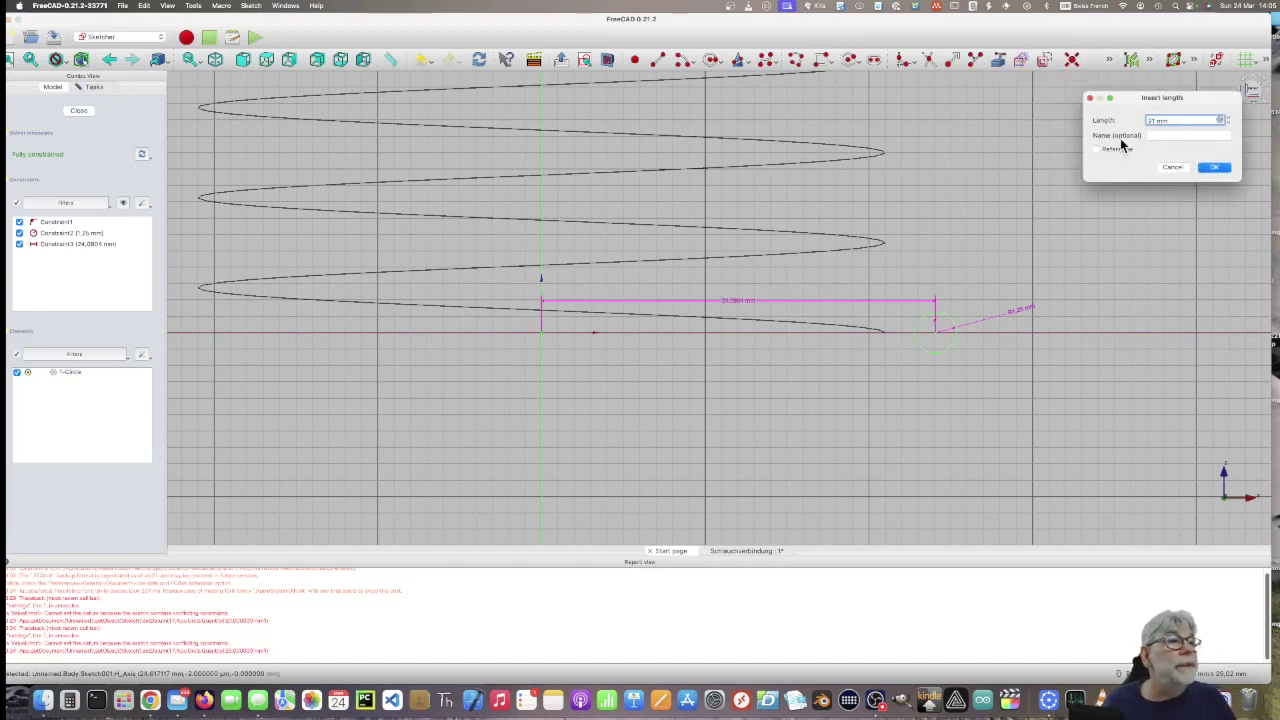
key("Return")
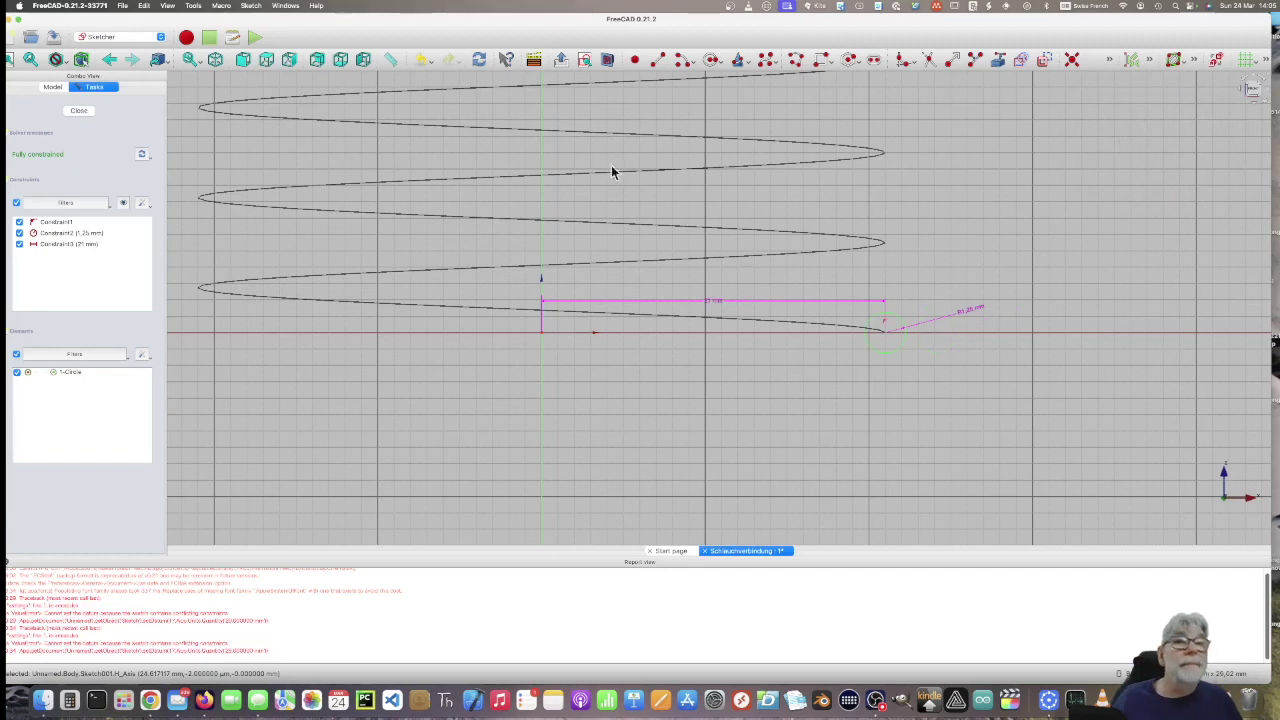
left_click(79, 112)
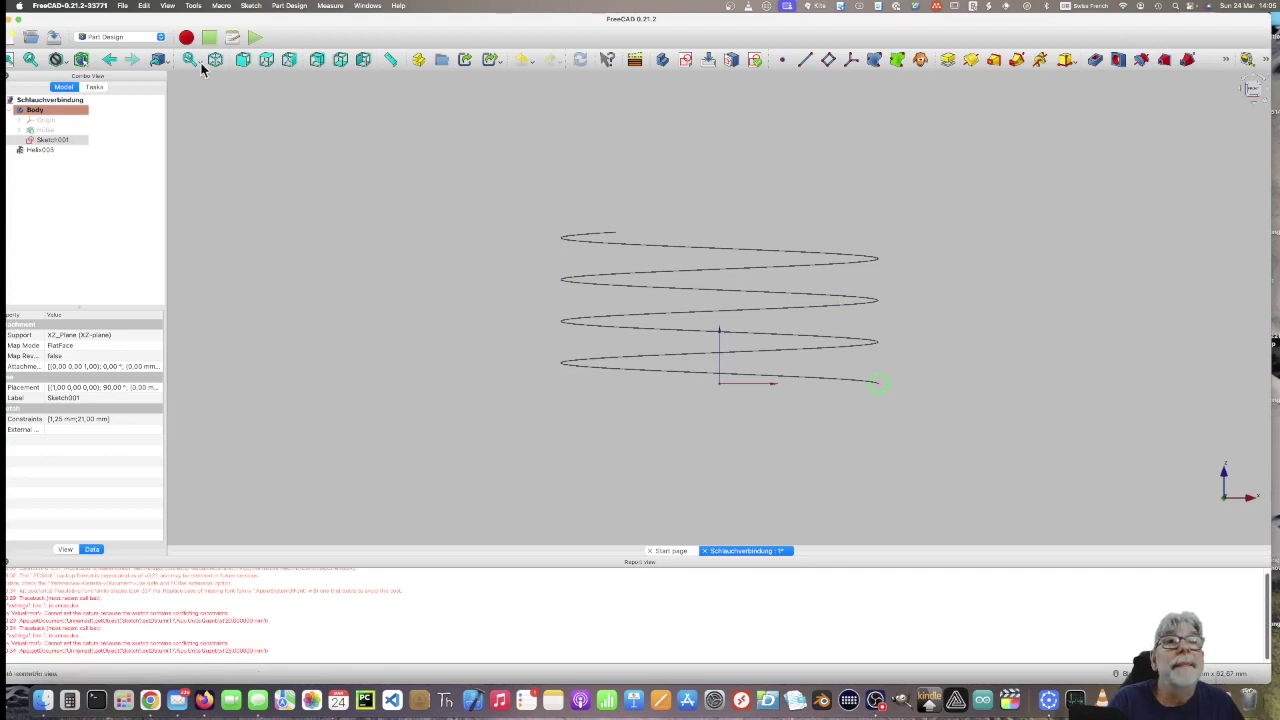
Switch to the Part workbench and reveal the overflow Part tools, including Sweep.
left_click(160, 37)
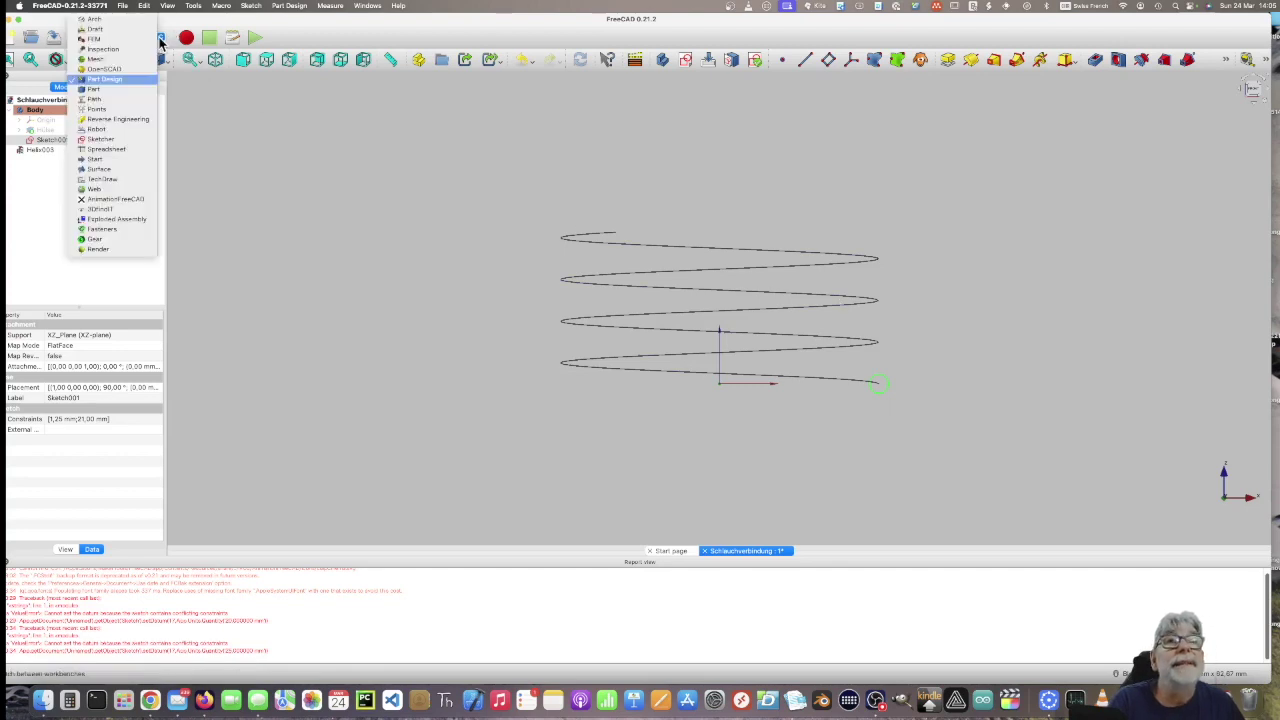
left_click(99, 89)
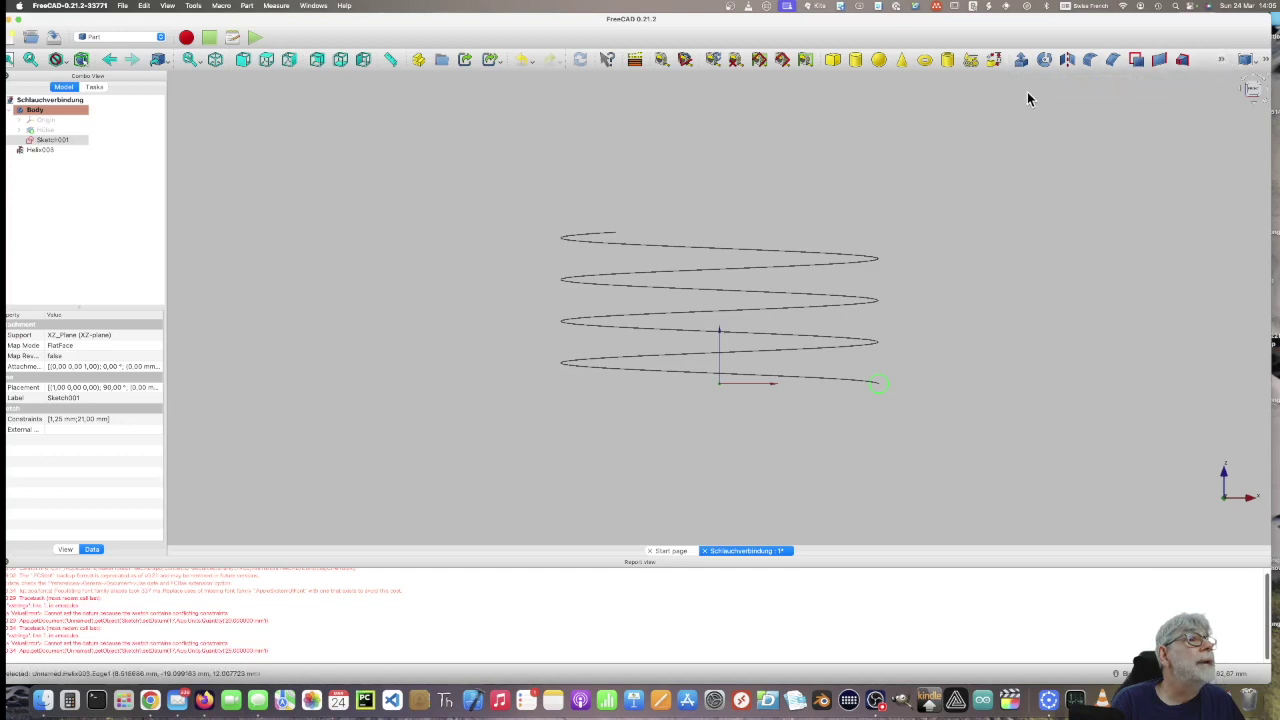
left_click(1221, 59)
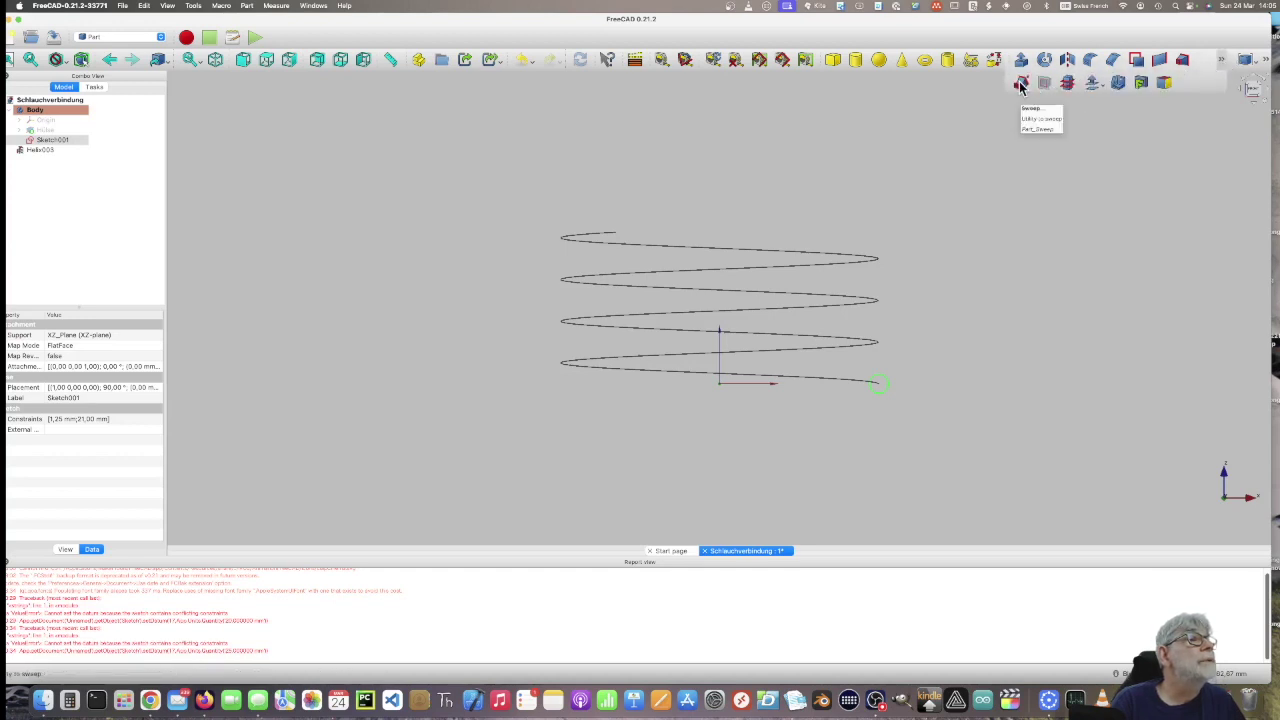
Sweep the Sketch001 circle along Helix003 as a solid.
left_click(1021, 84)
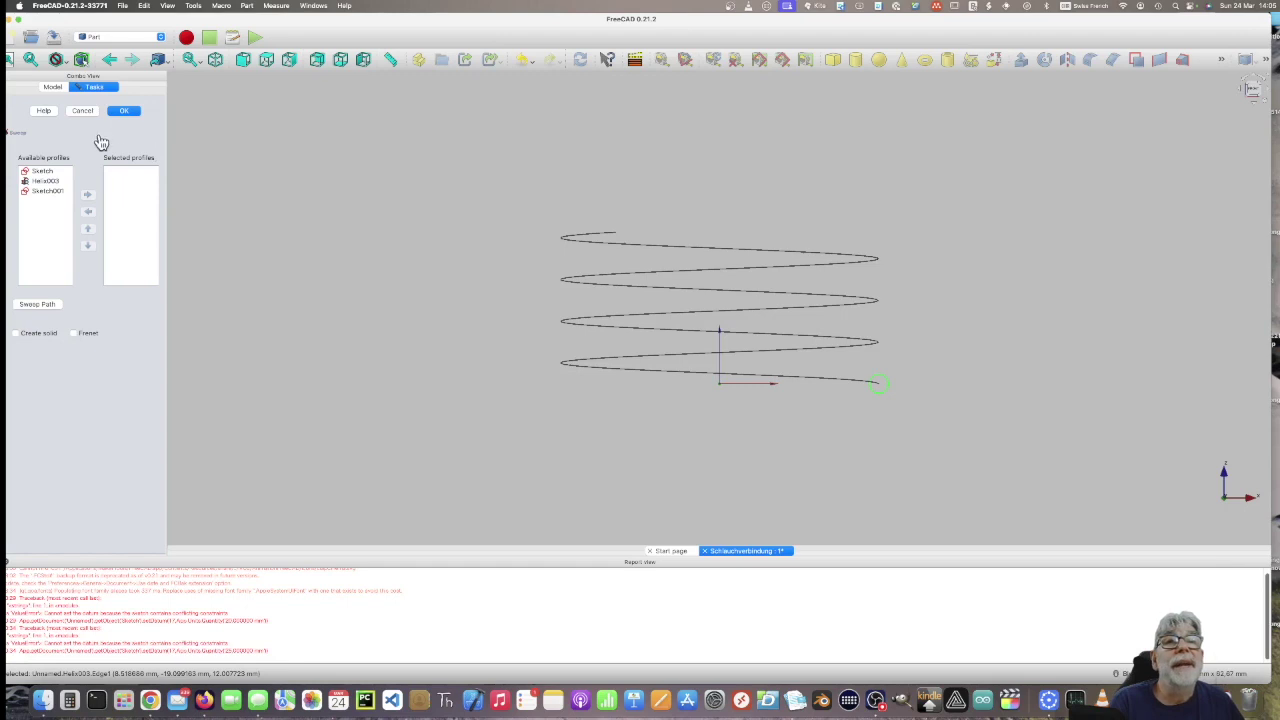
left_click(45, 192)
left_click(88, 197)
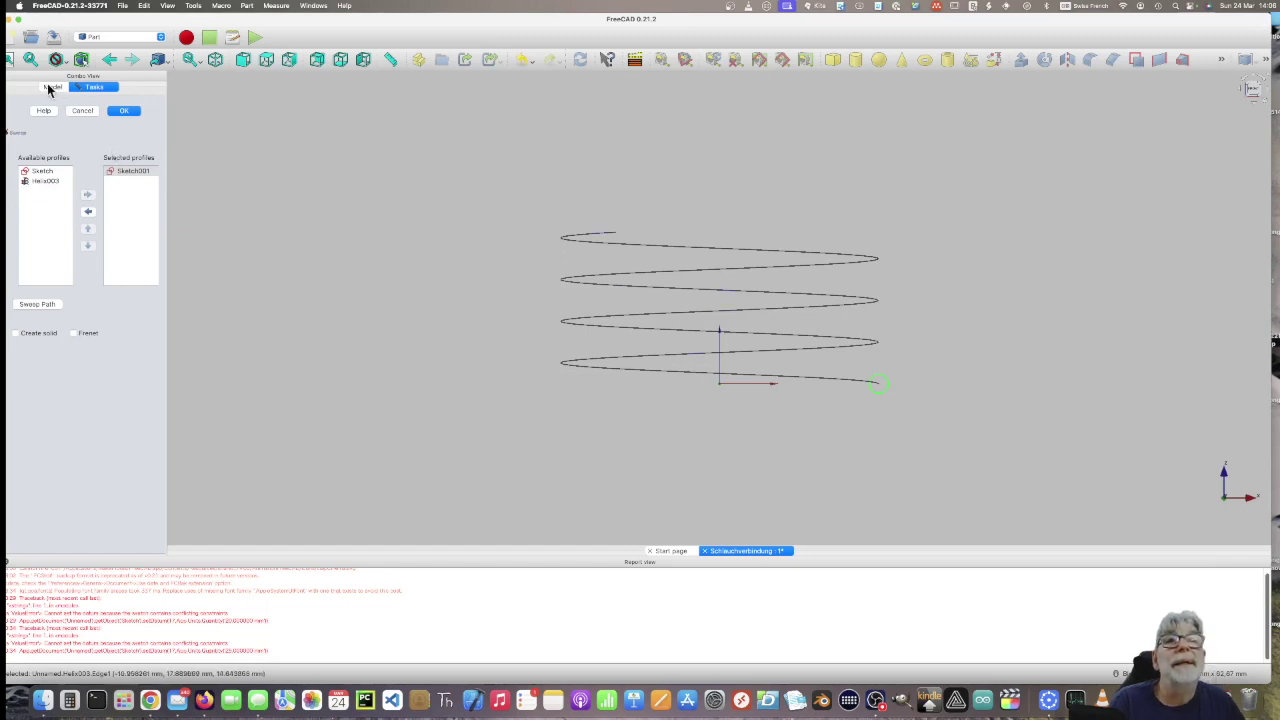
left_click(52, 88)
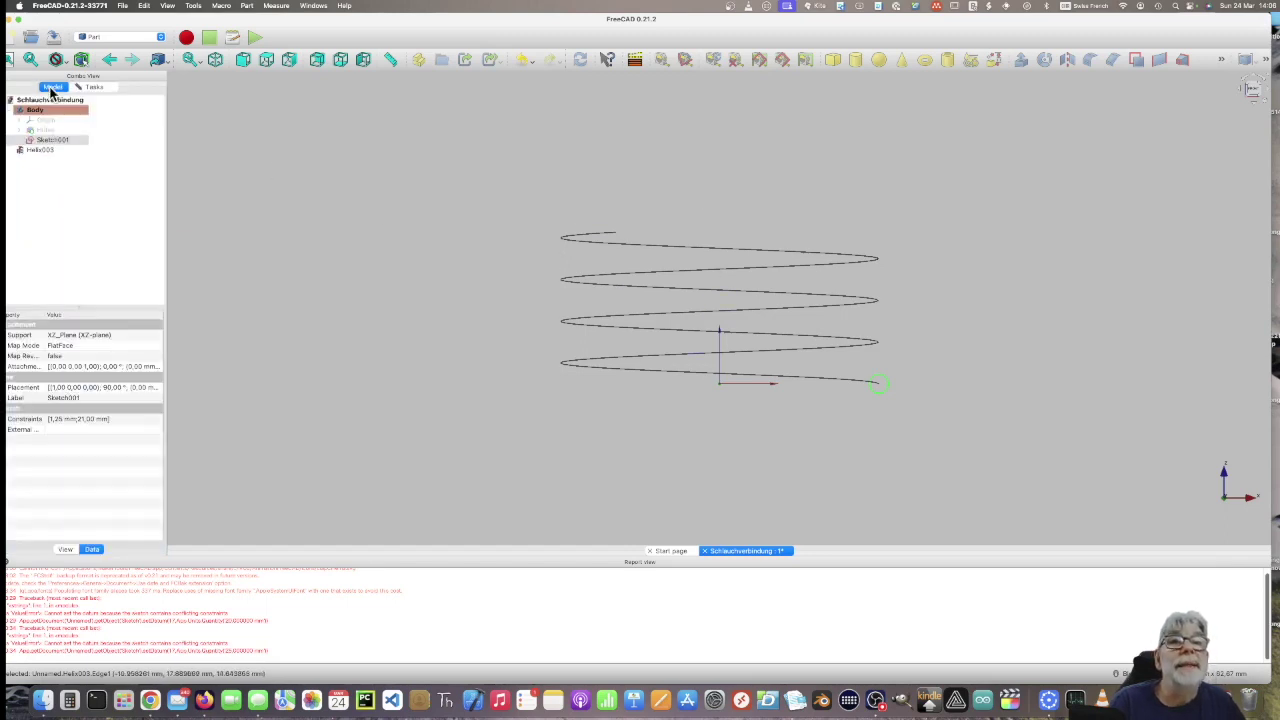
left_click(43, 151)
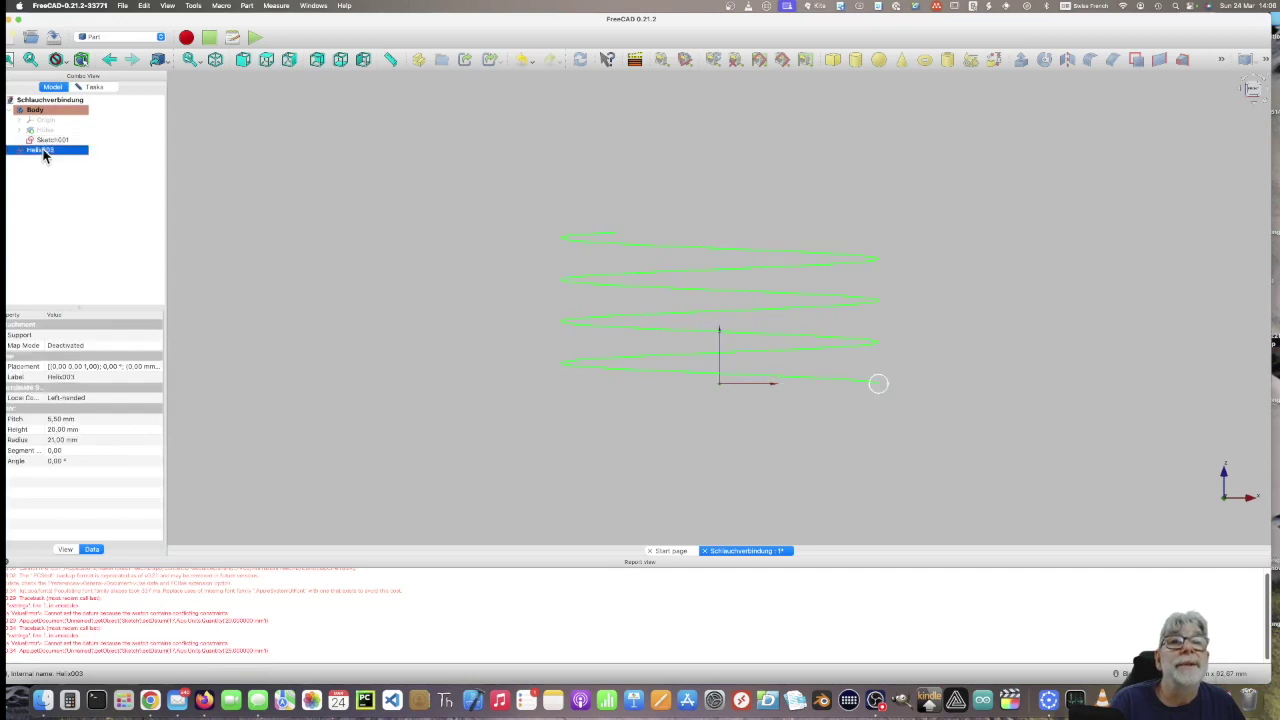
left_click(96, 88)
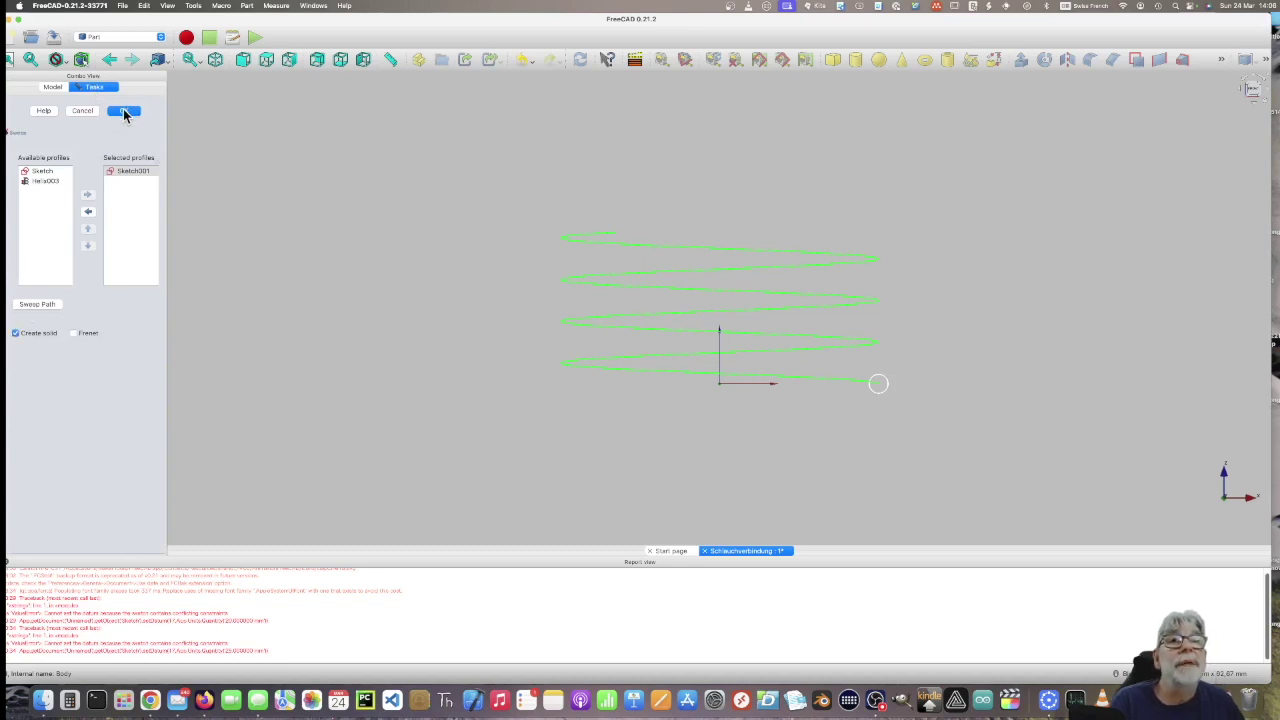
left_click(124, 111)
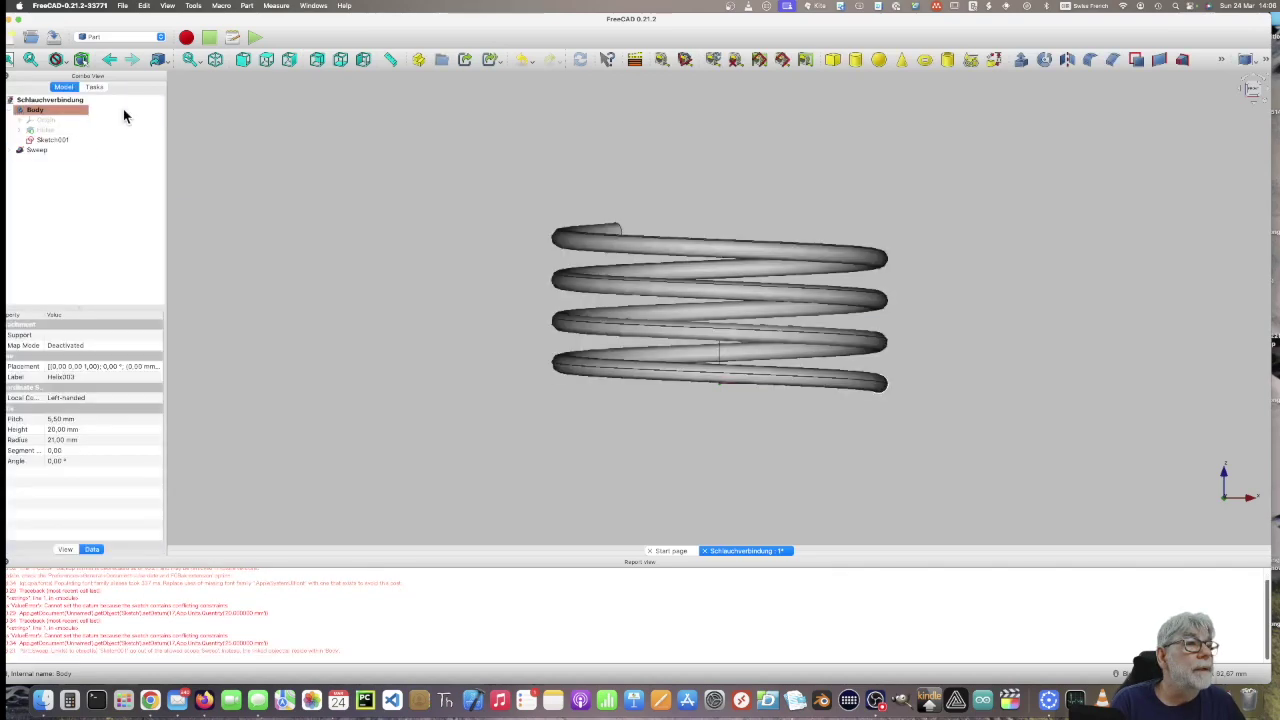
Rename the Sweep feature to Gewinde.
mouse_move(520, 293)
middle_mouse_down()
mouse_move(411, 326)
mouse_move(471, 291)
mouse_move(603, 370)
mouse_move(563, 280)
mouse_move(608, 294)
mouse_move(603, 320)
mouse_move(603, 291)
middle_mouse_up()
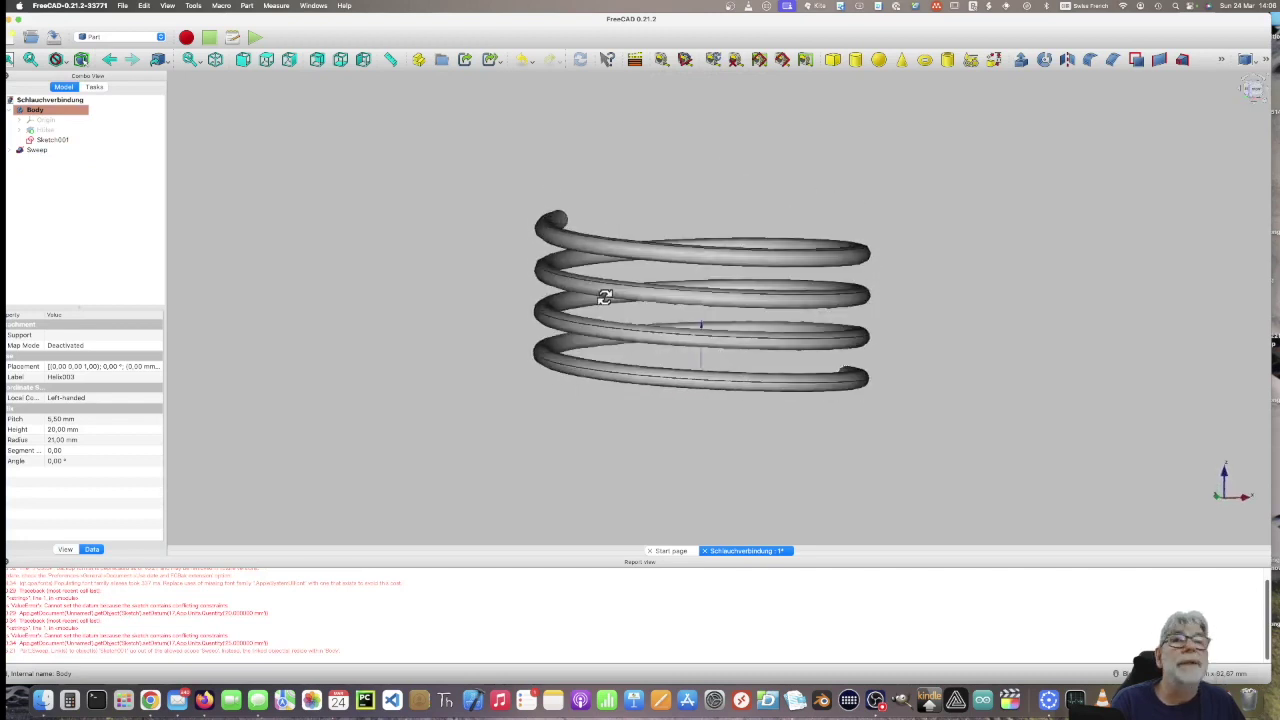
left_click(555, 232)
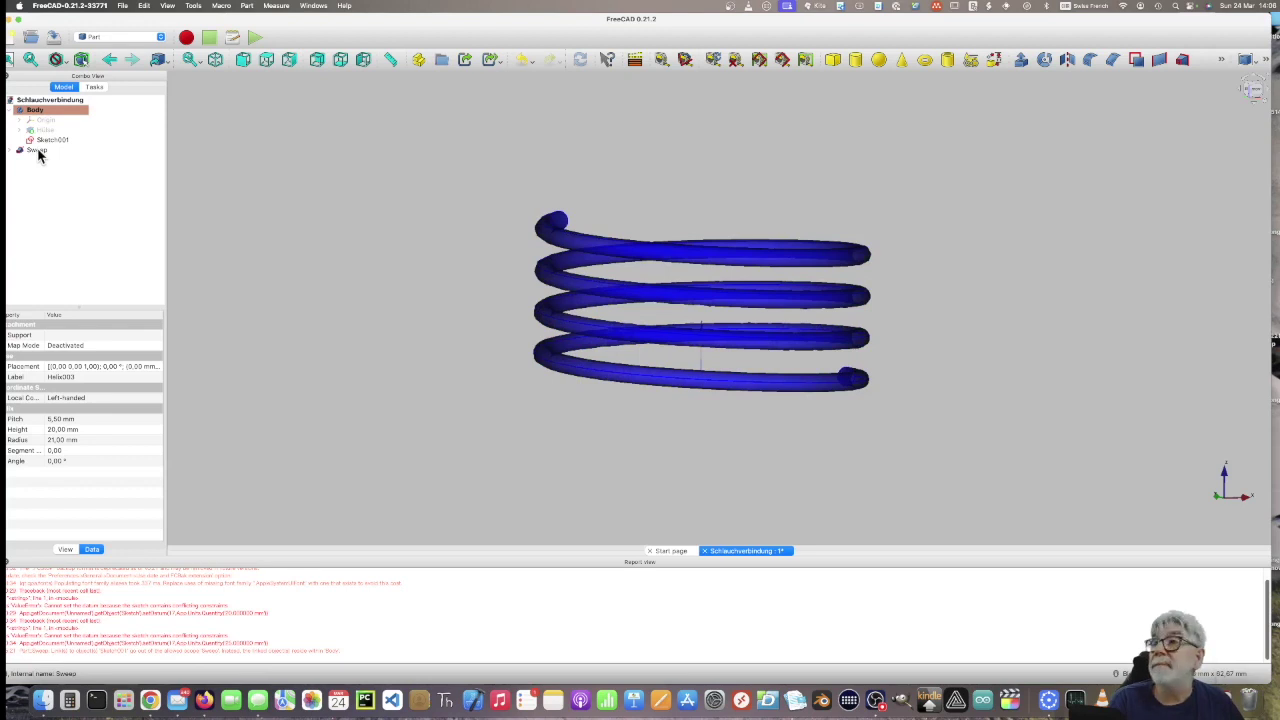
left_click(37, 151)
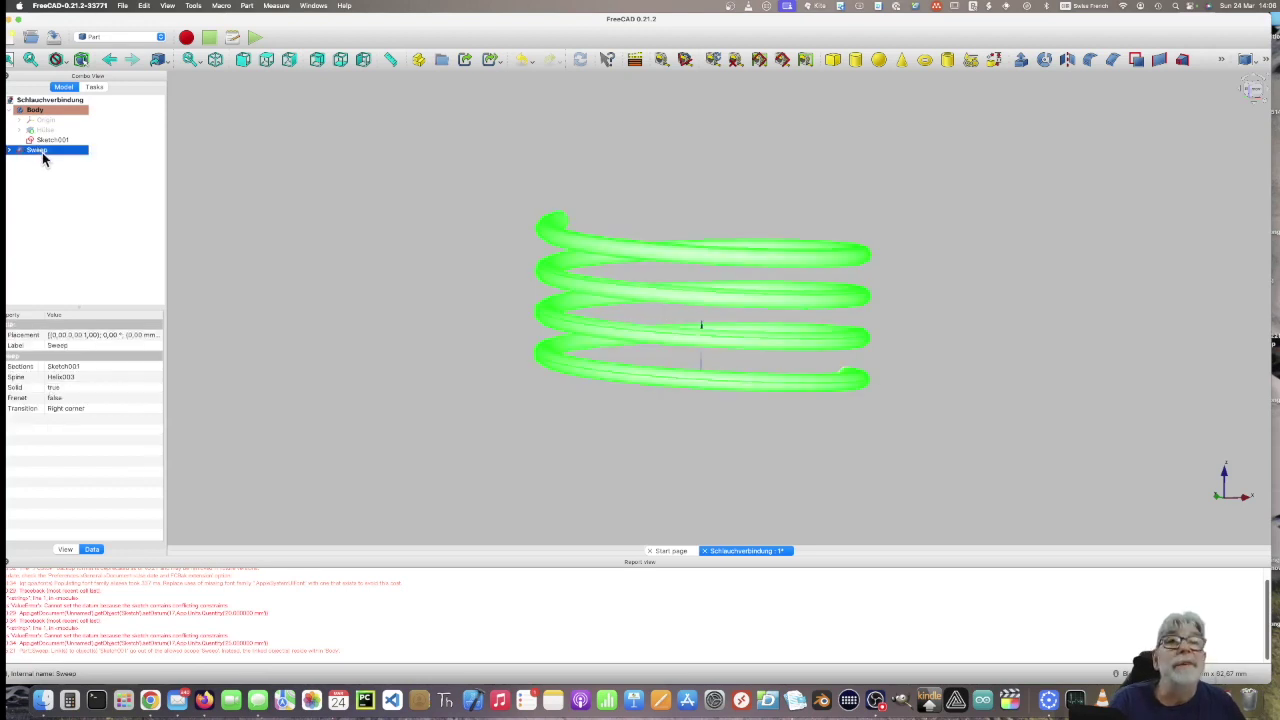
right_click(54, 151)
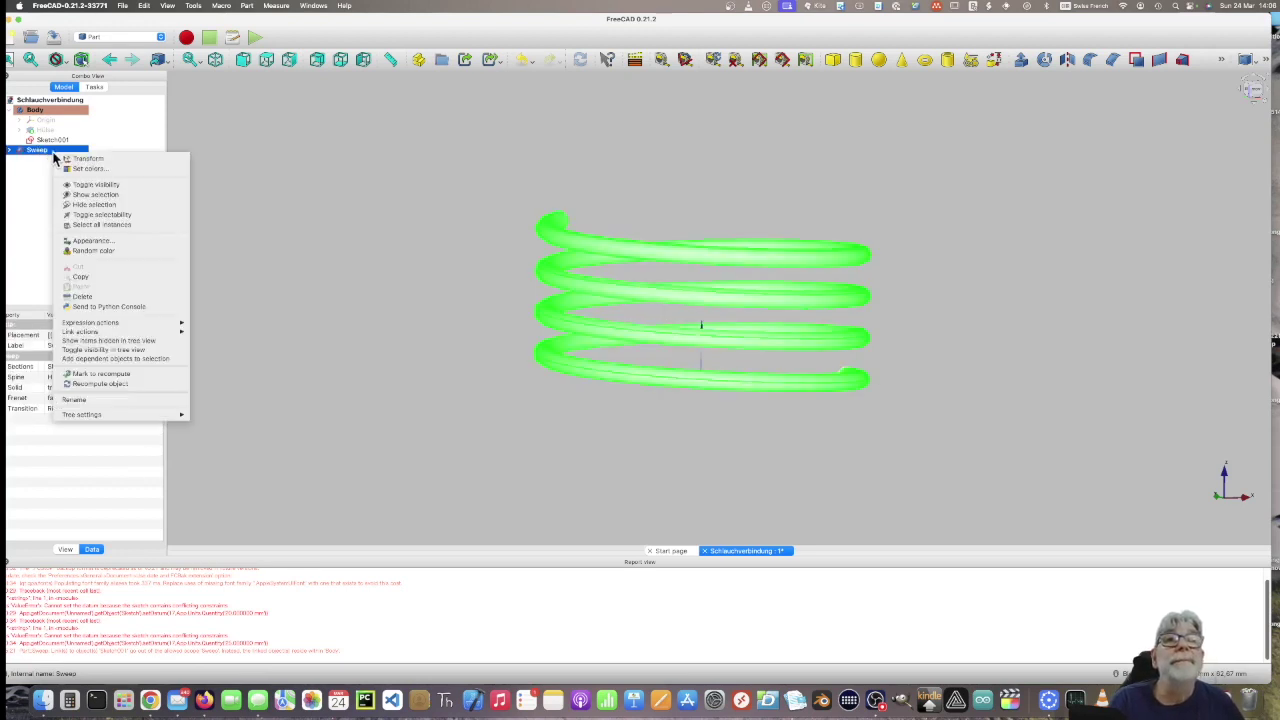
left_click(90, 343)
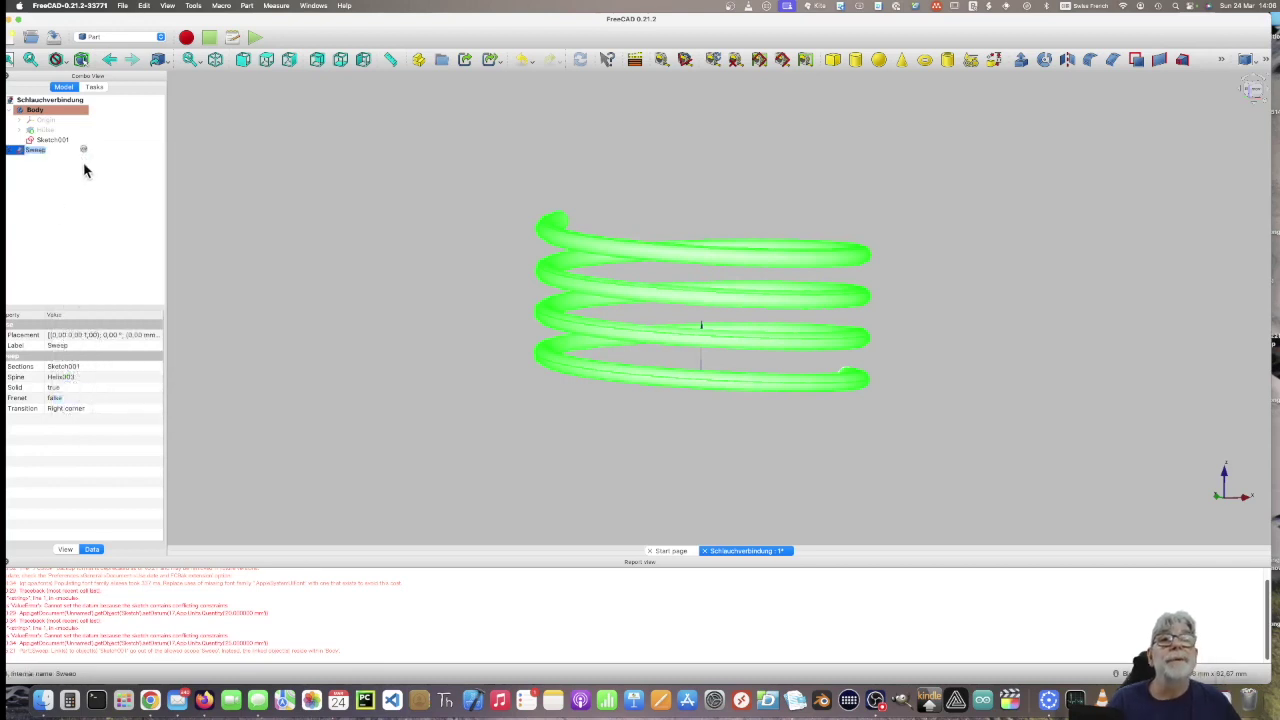
type("Scwinde")
key("Return")
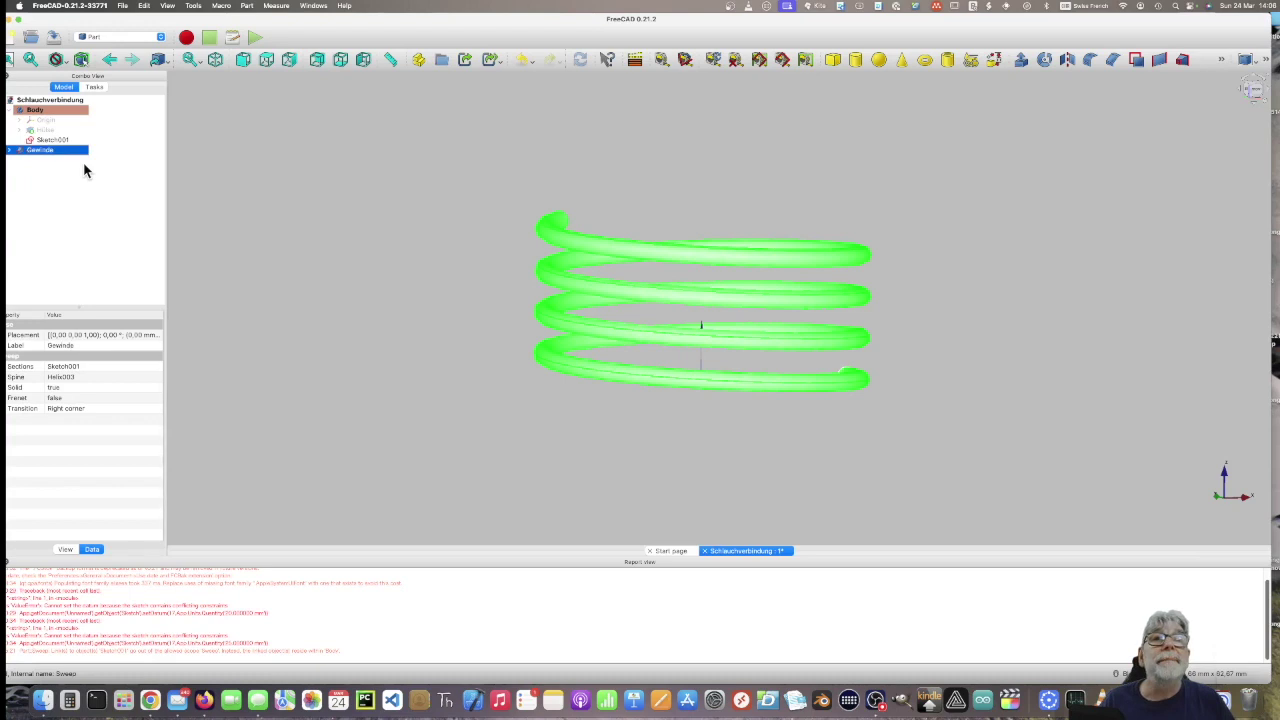
Close the open menu and shift the FreeCAD window slightly right.
left_click(277, 8)
mouse_move(313, 6)
left_click(242, 52)
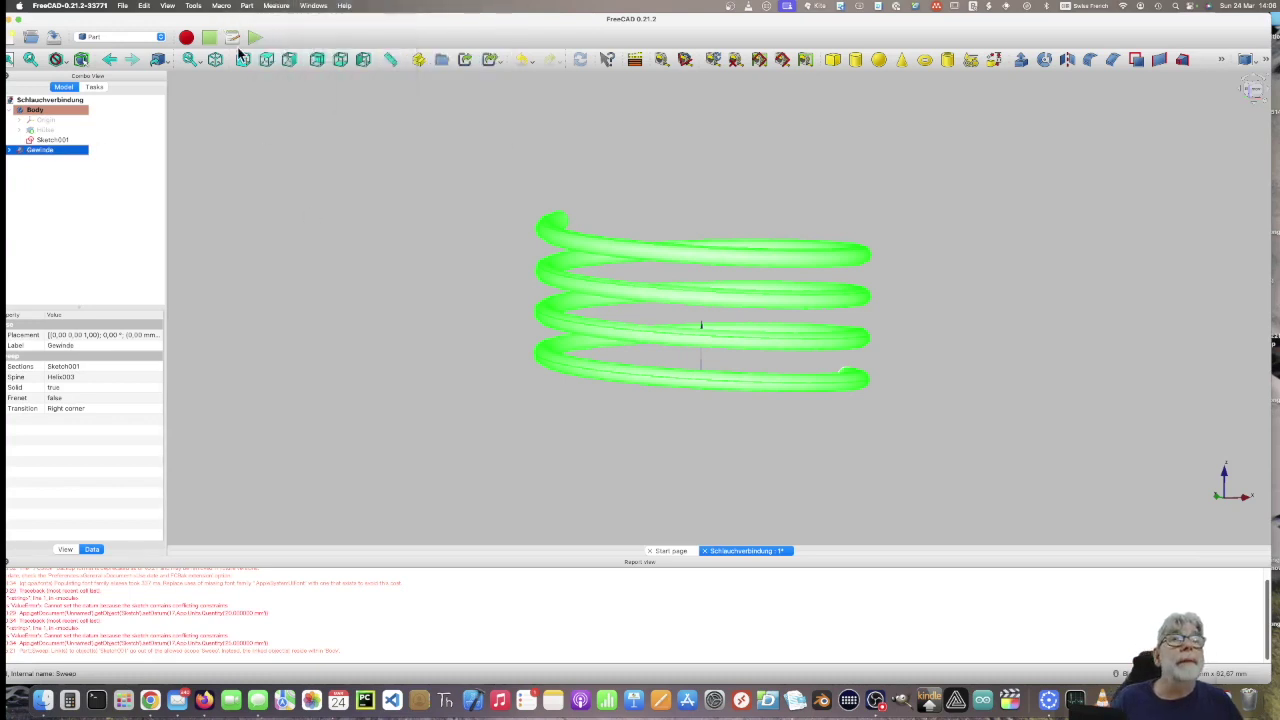
left_click_drag(245, 20, 298, 22)
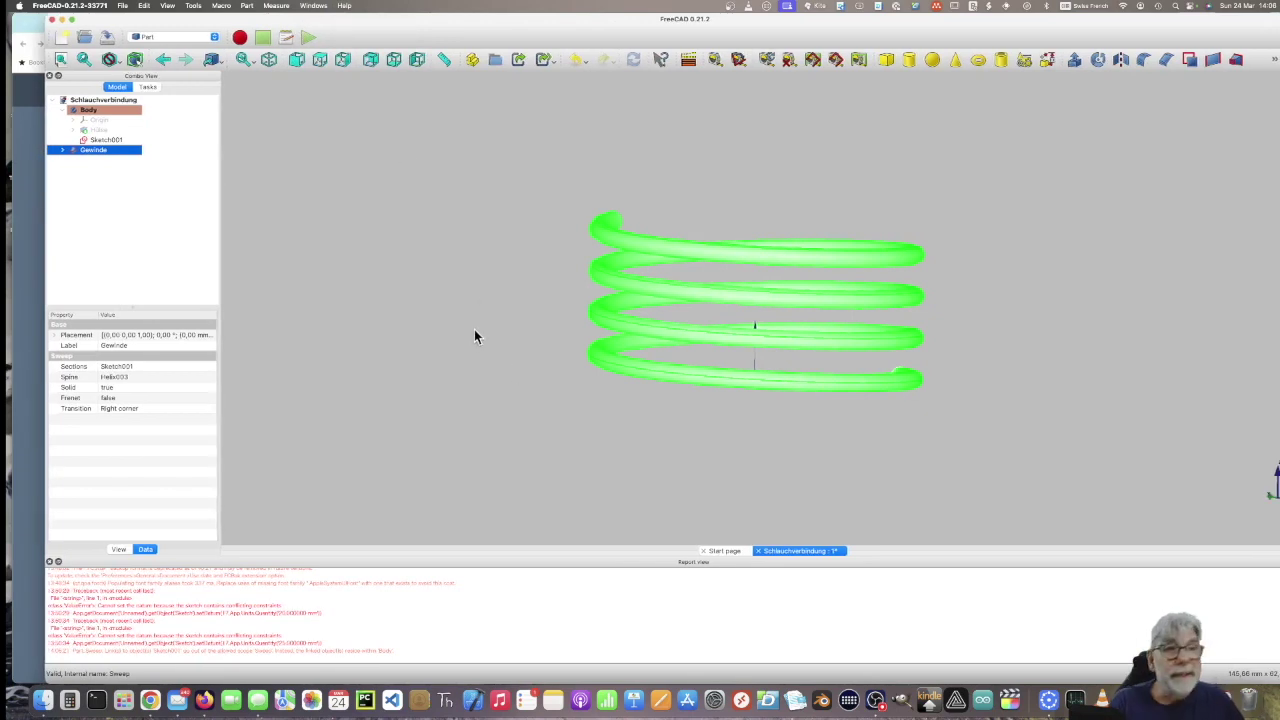
Unhide the Hülse sleeve and view the model from the front.
left_click(97, 130)
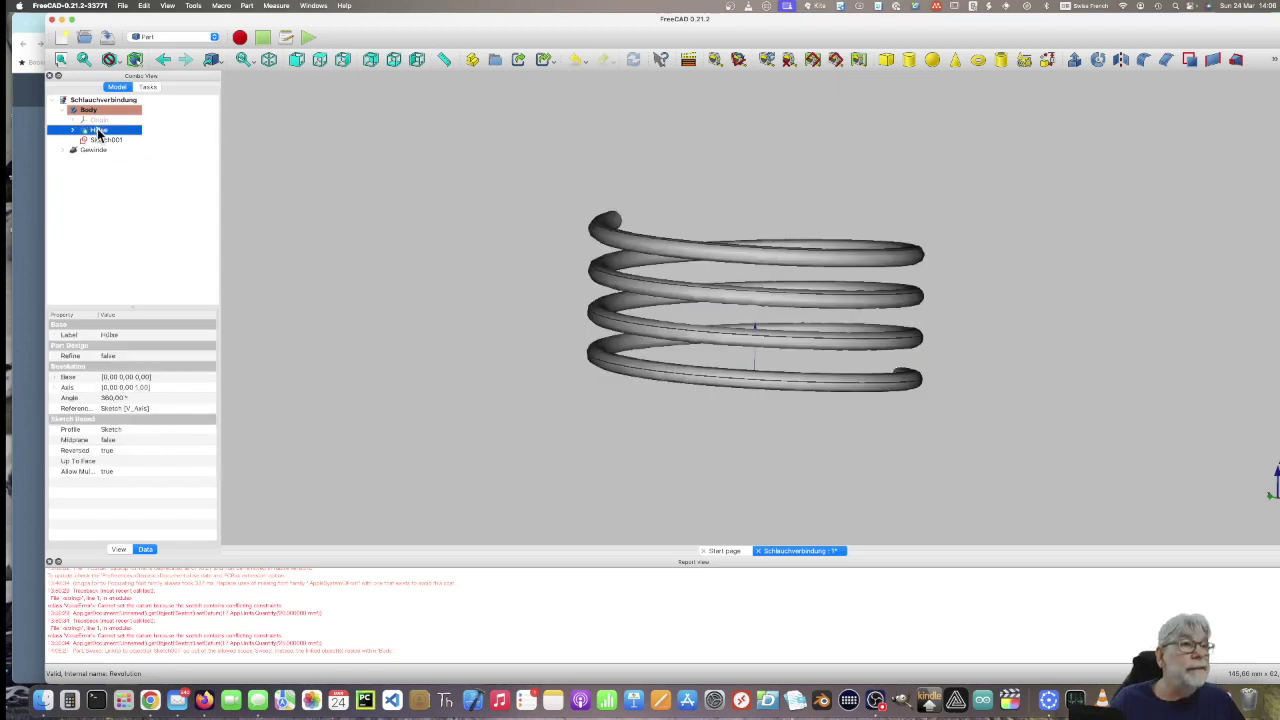
key("space")
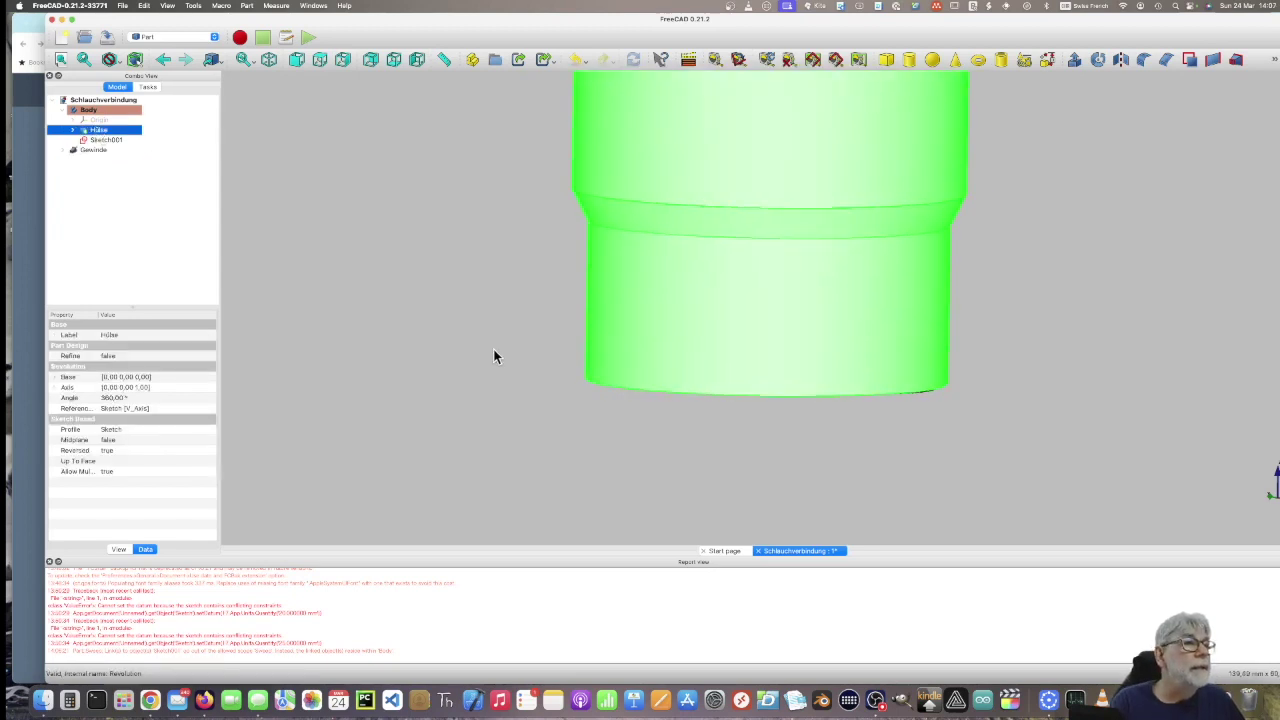
mouse_move(534, 363)
left_mouse_down()
mouse_move(600, 358)
mouse_move(591, 334)
left_mouse_up()
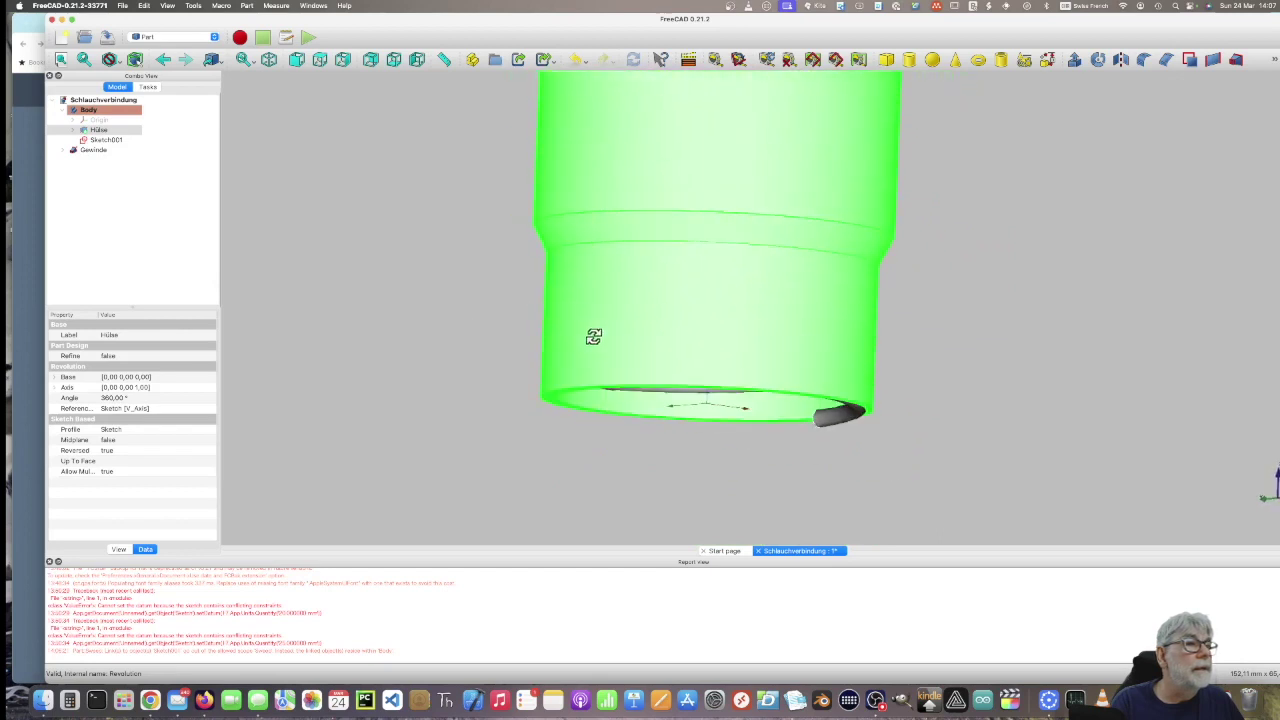
left_click(297, 60)
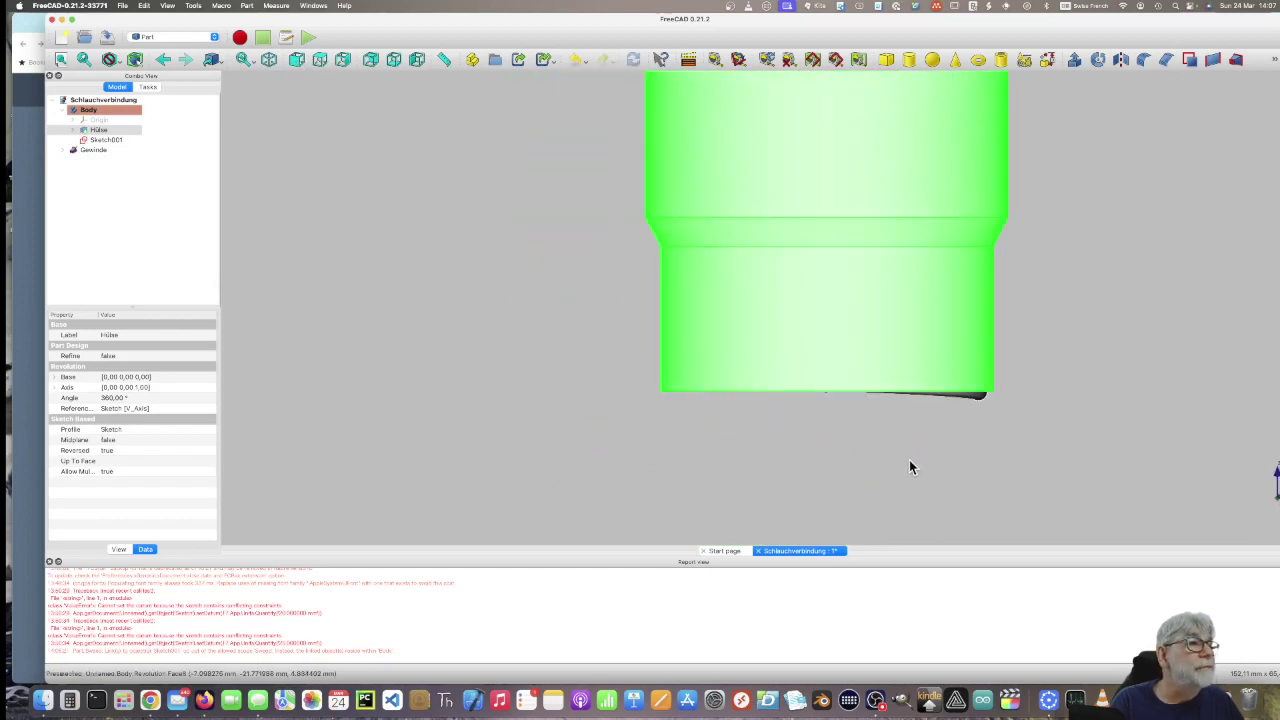
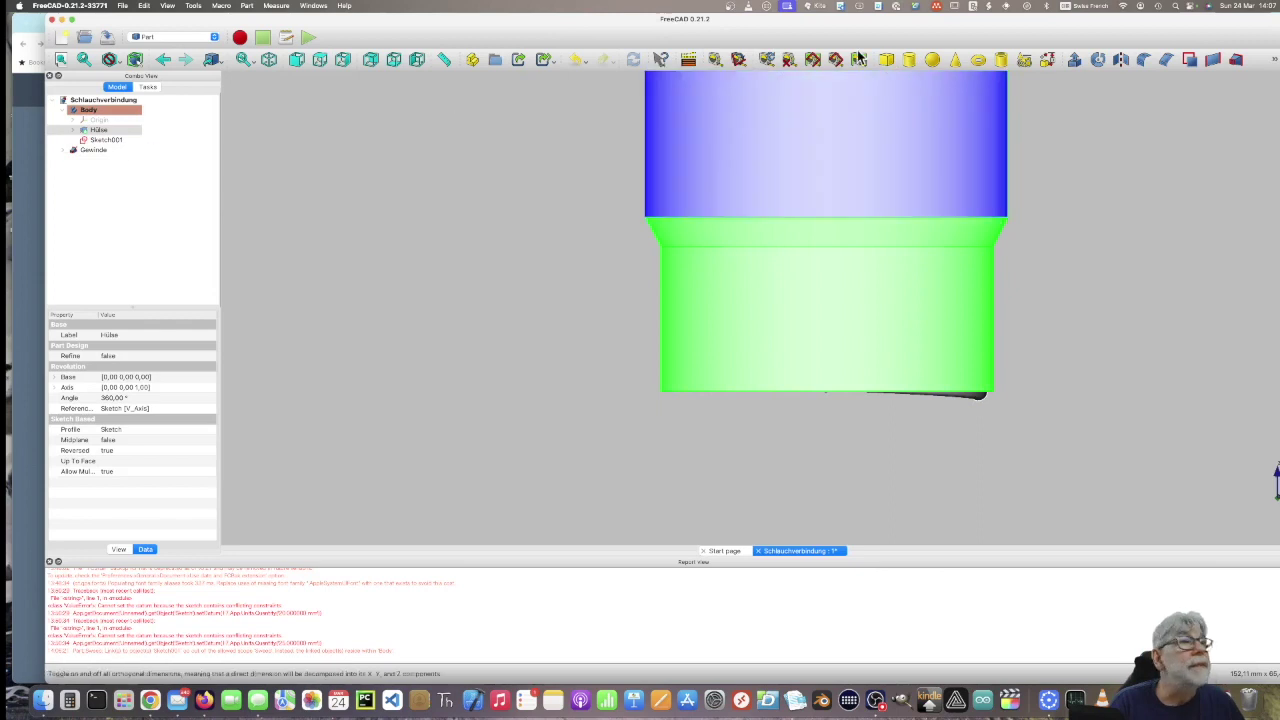
Add a Part cylinder and lower its placement z position to -10 mm.
left_click(910, 60)
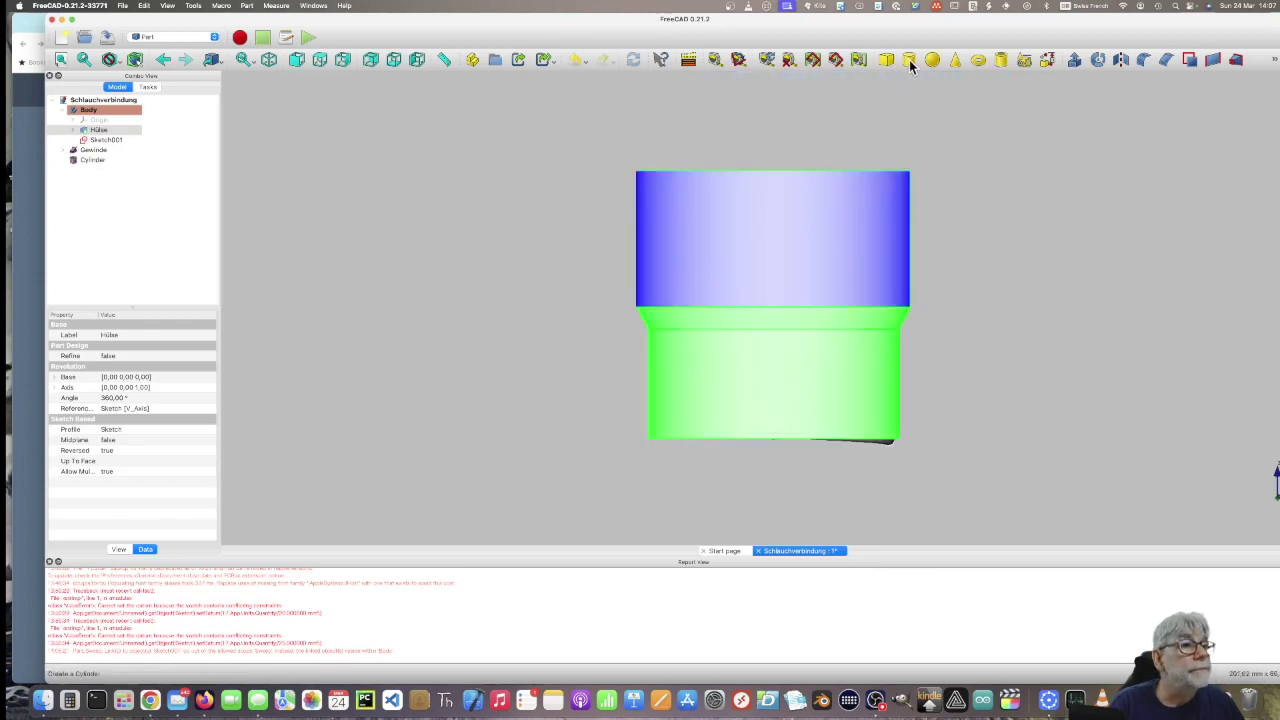
mouse_move(806, 309)
middle_mouse_down()
mouse_move(812, 230)
mouse_move(794, 297)
middle_mouse_up()
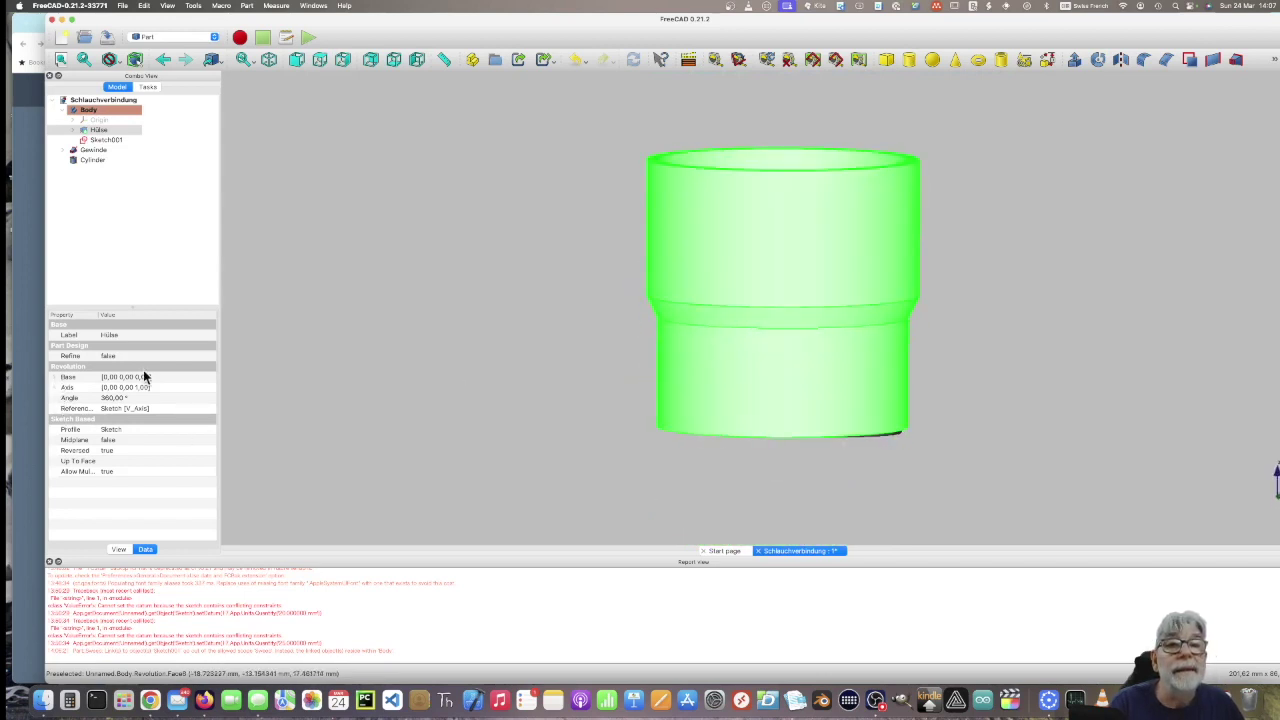
left_click(93, 160)
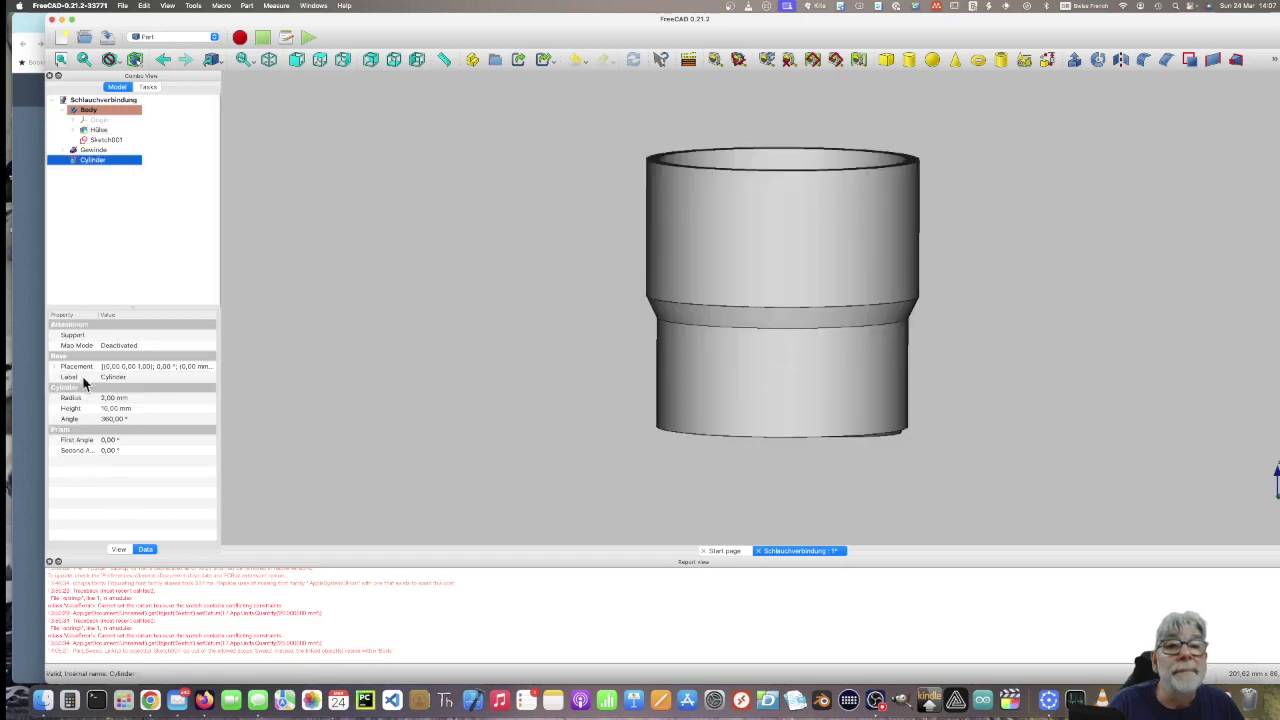
left_click(55, 366)
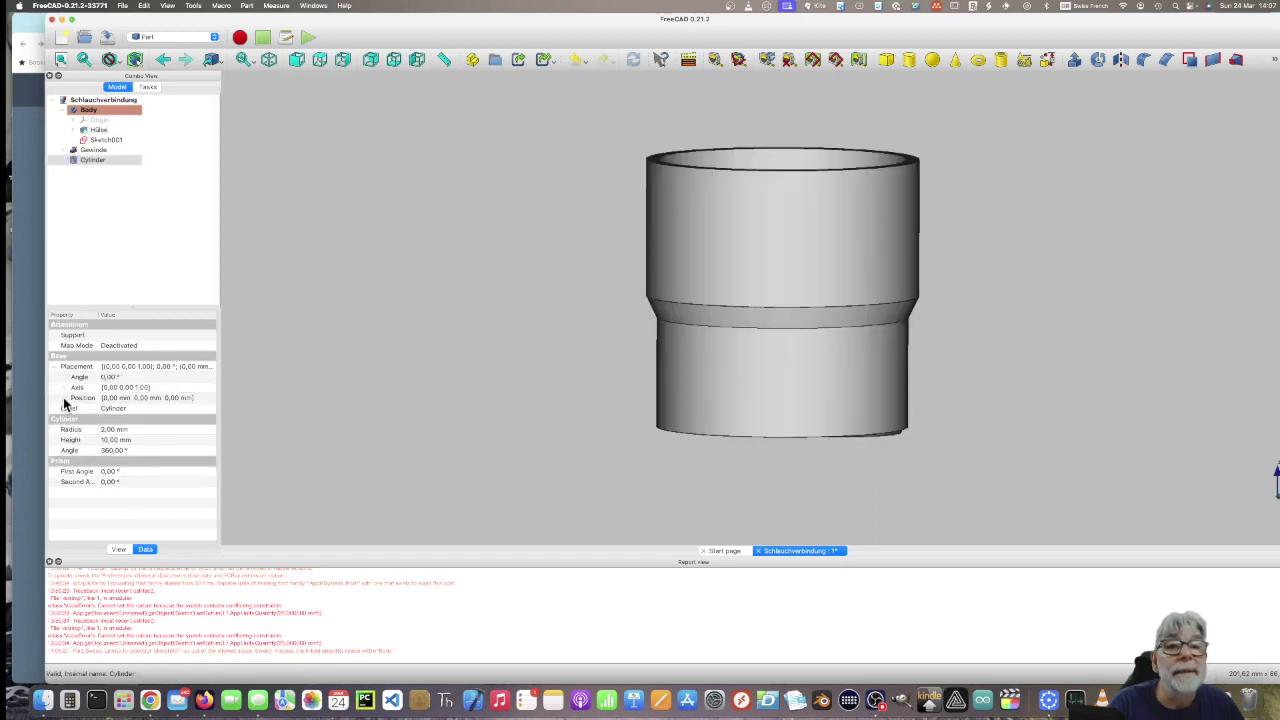
left_click(63, 397)
left_click(138, 430)
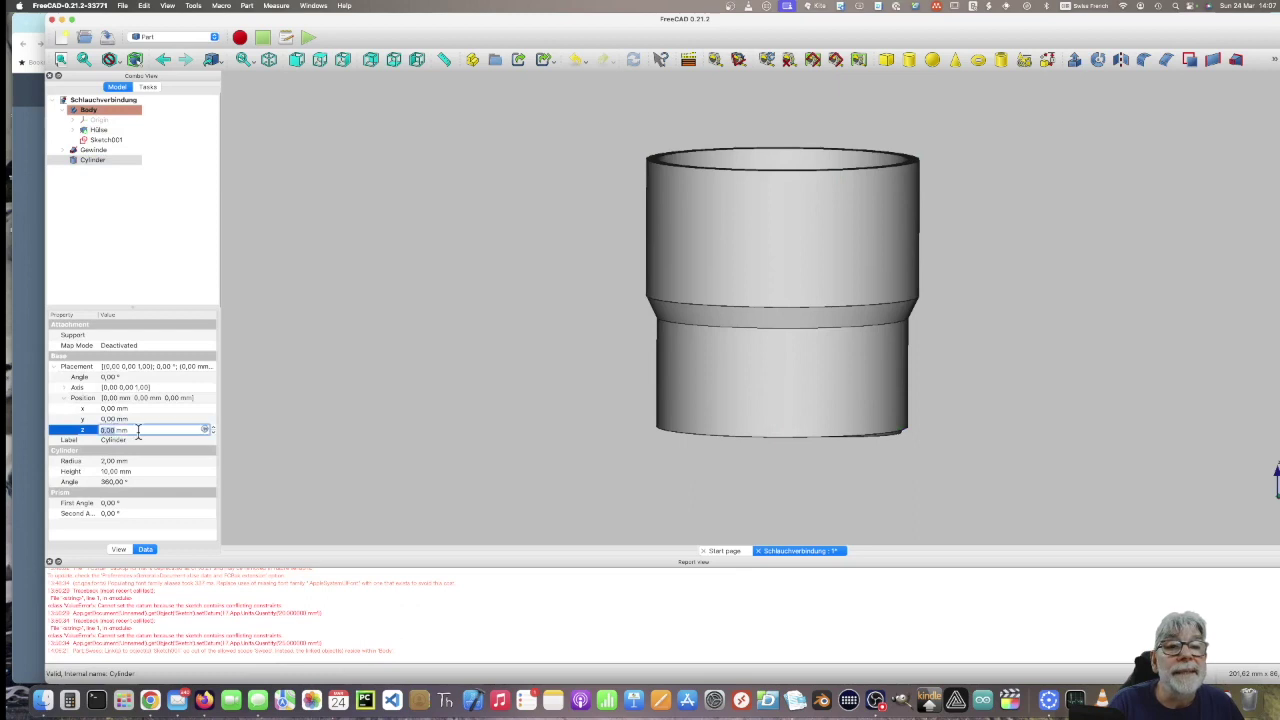
left_click_drag(136, 430, 97, 431)
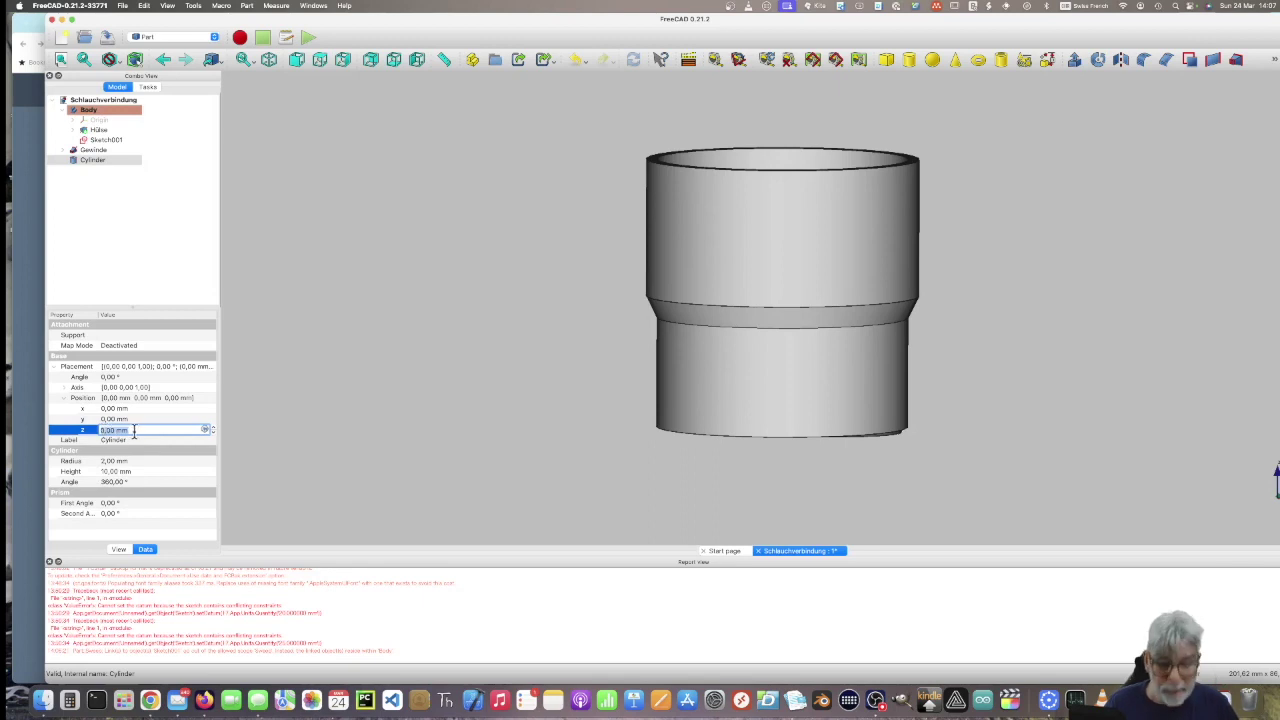
key("BackSpace")
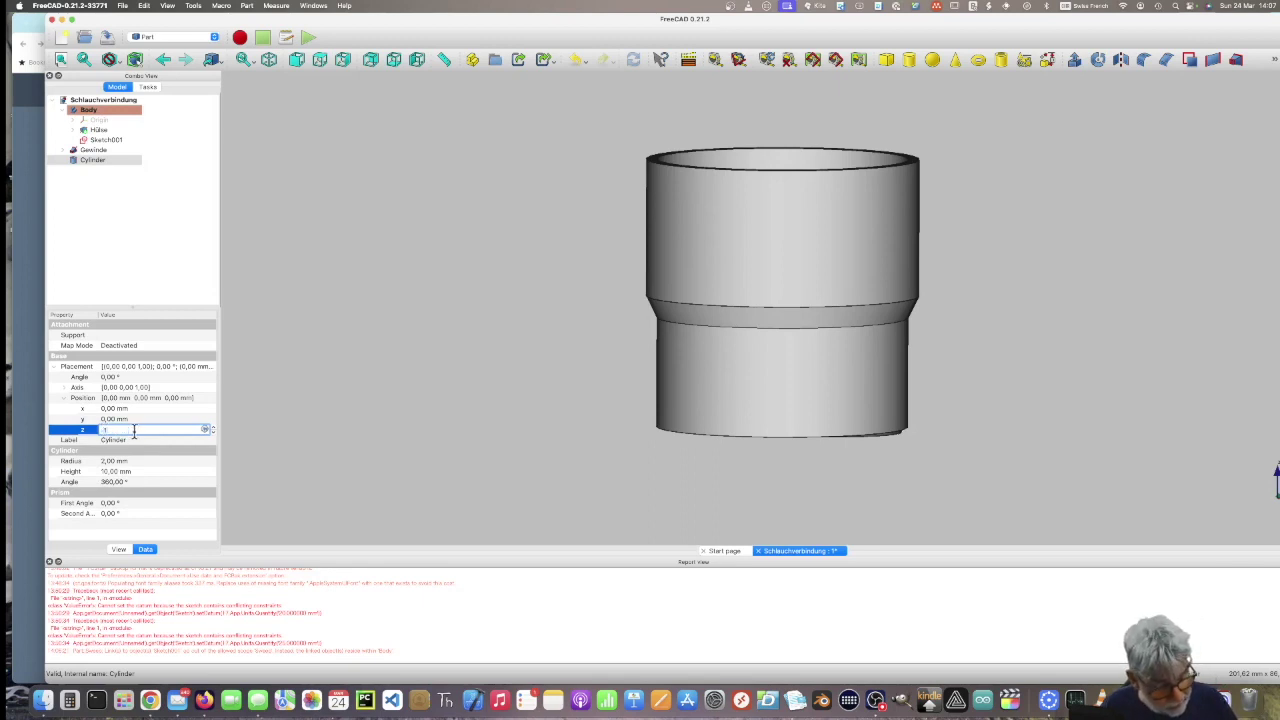
type("-10")
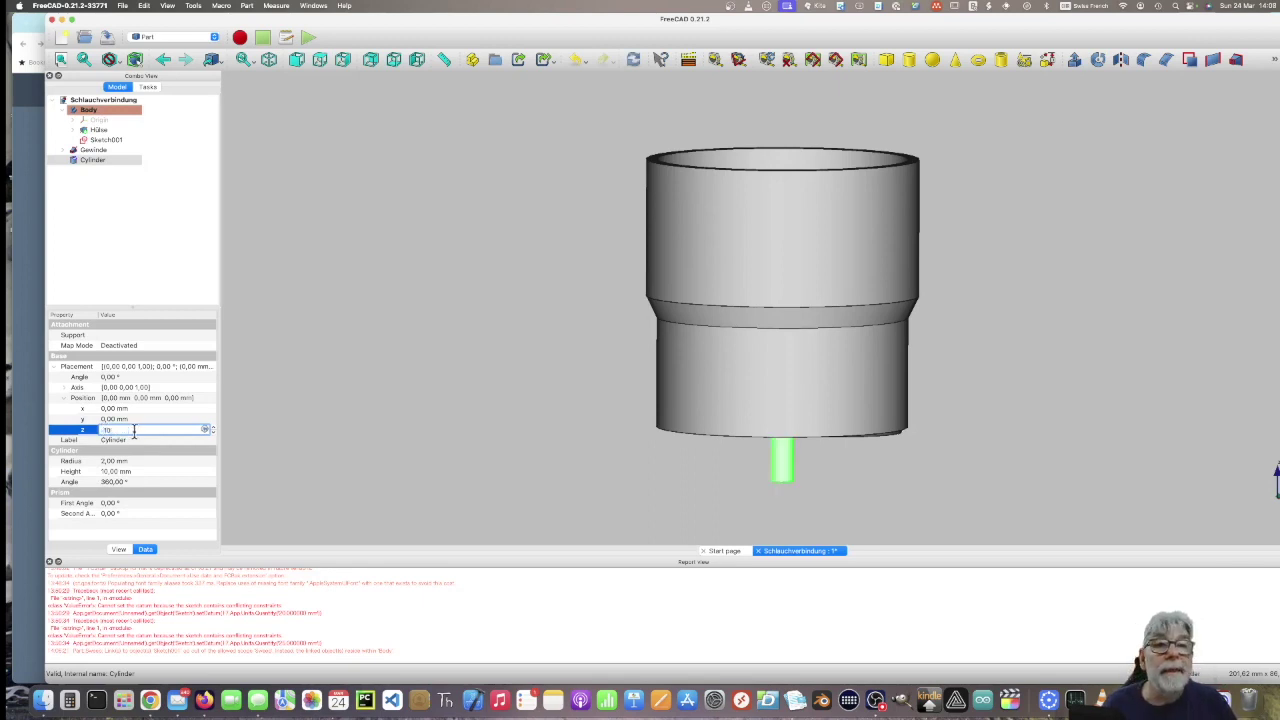
key("Return")
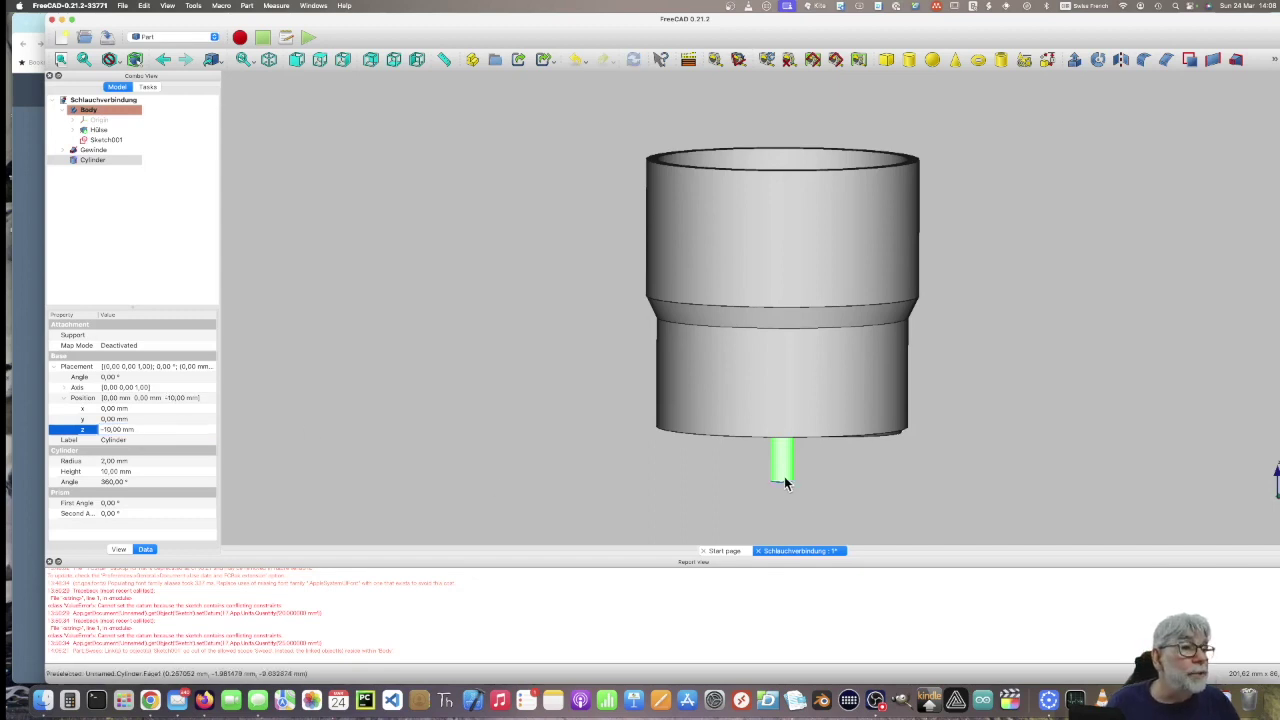
Widen the cylinder's radius to 32 mm.
mouse_move(706, 483)
middle_mouse_down()
mouse_move(672, 399)
mouse_move(652, 434)
mouse_move(571, 314)
middle_mouse_up()
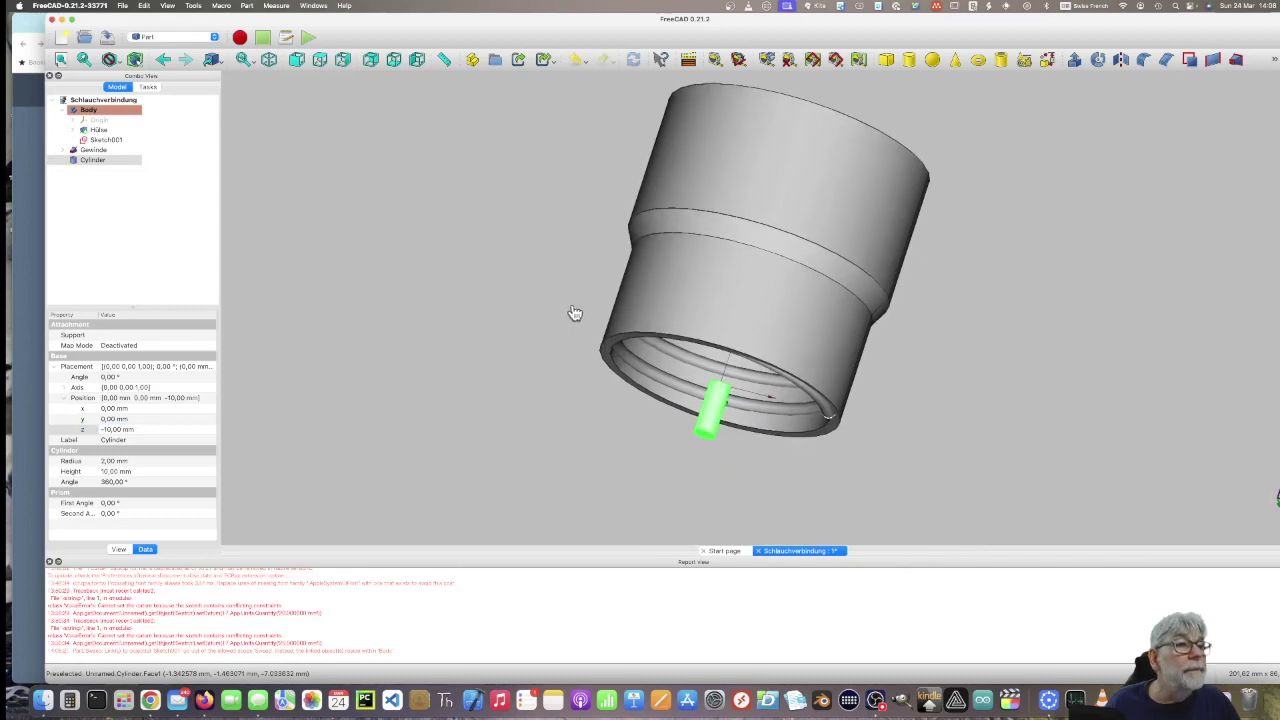
middle_click_drag(551, 357, 609, 386)
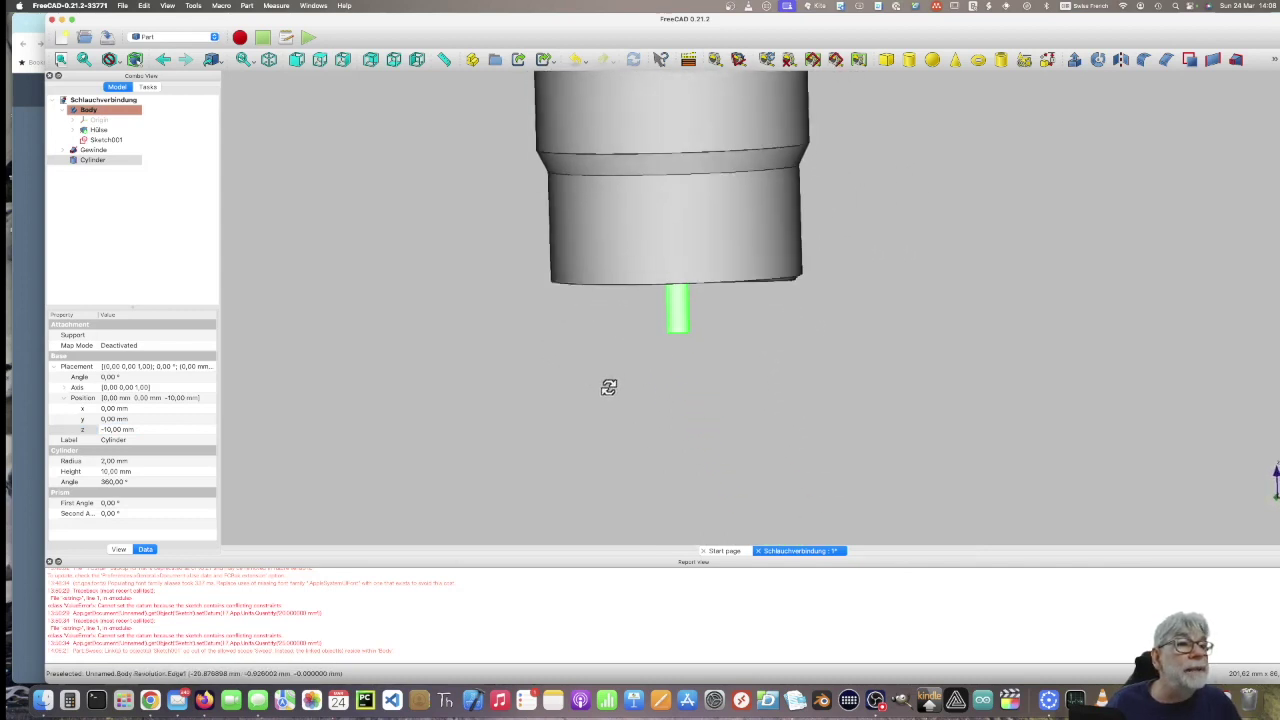
left_click(108, 461)
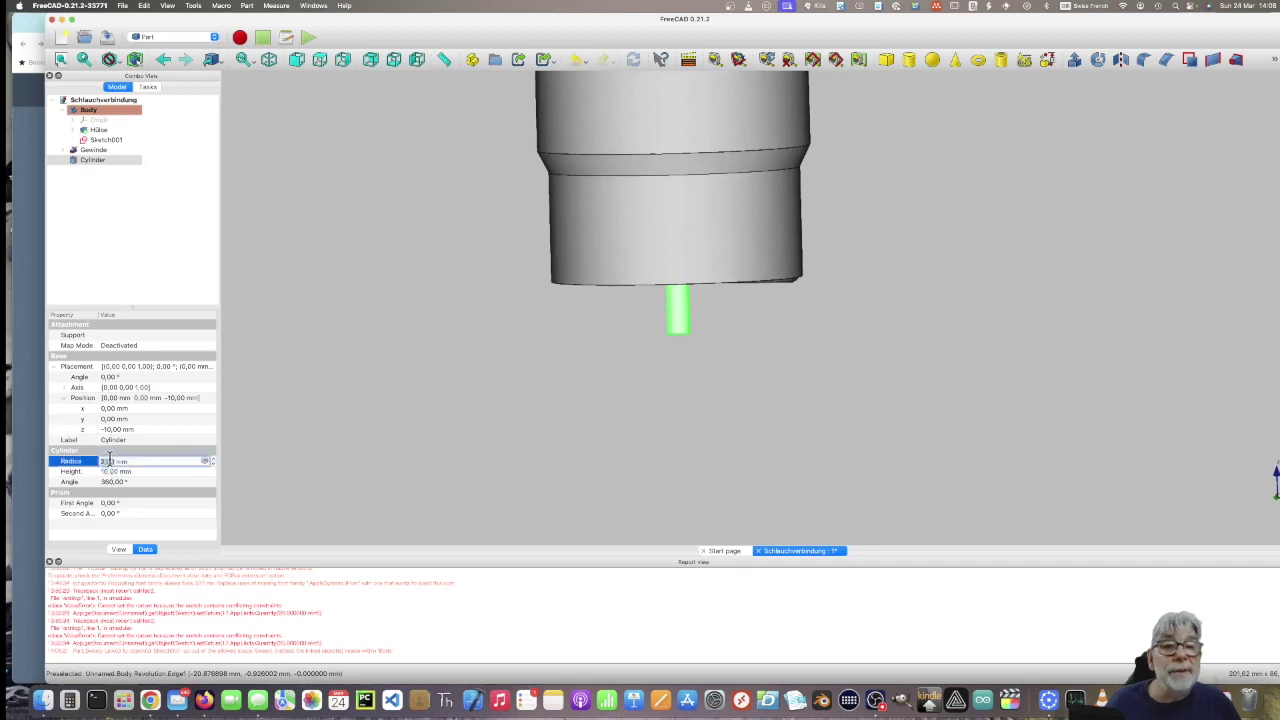
type("32")
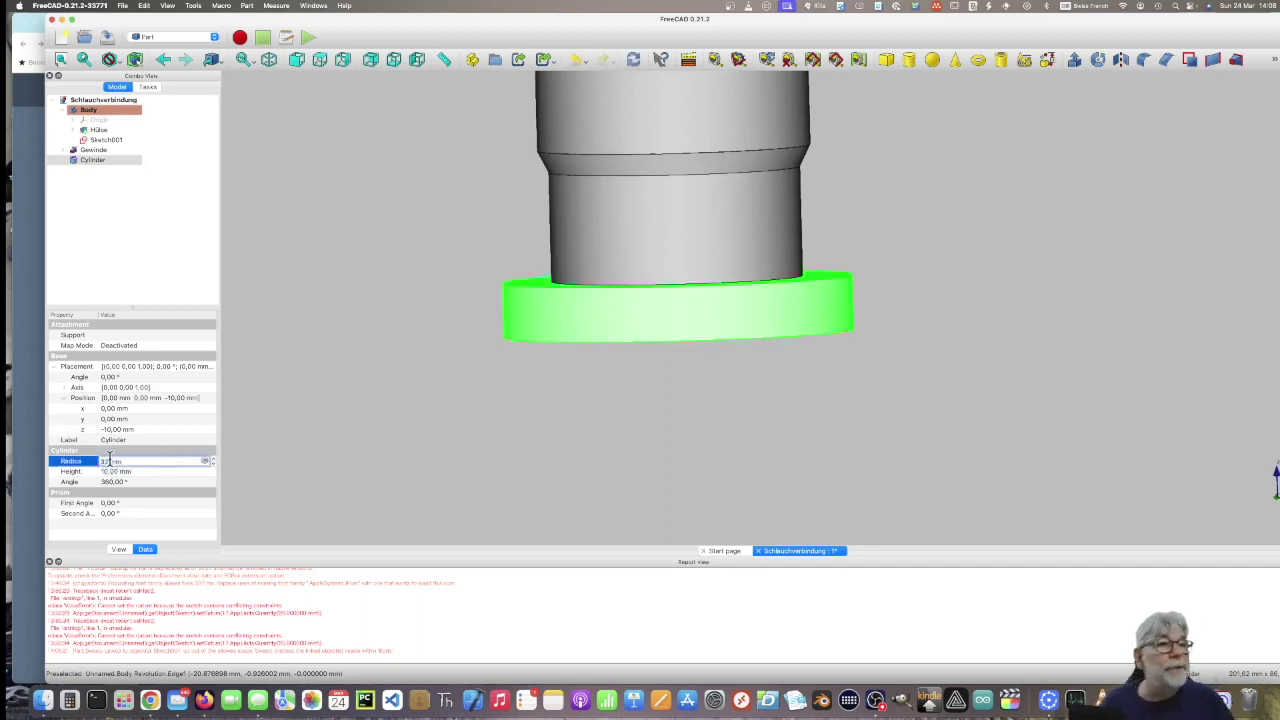
key("Return")
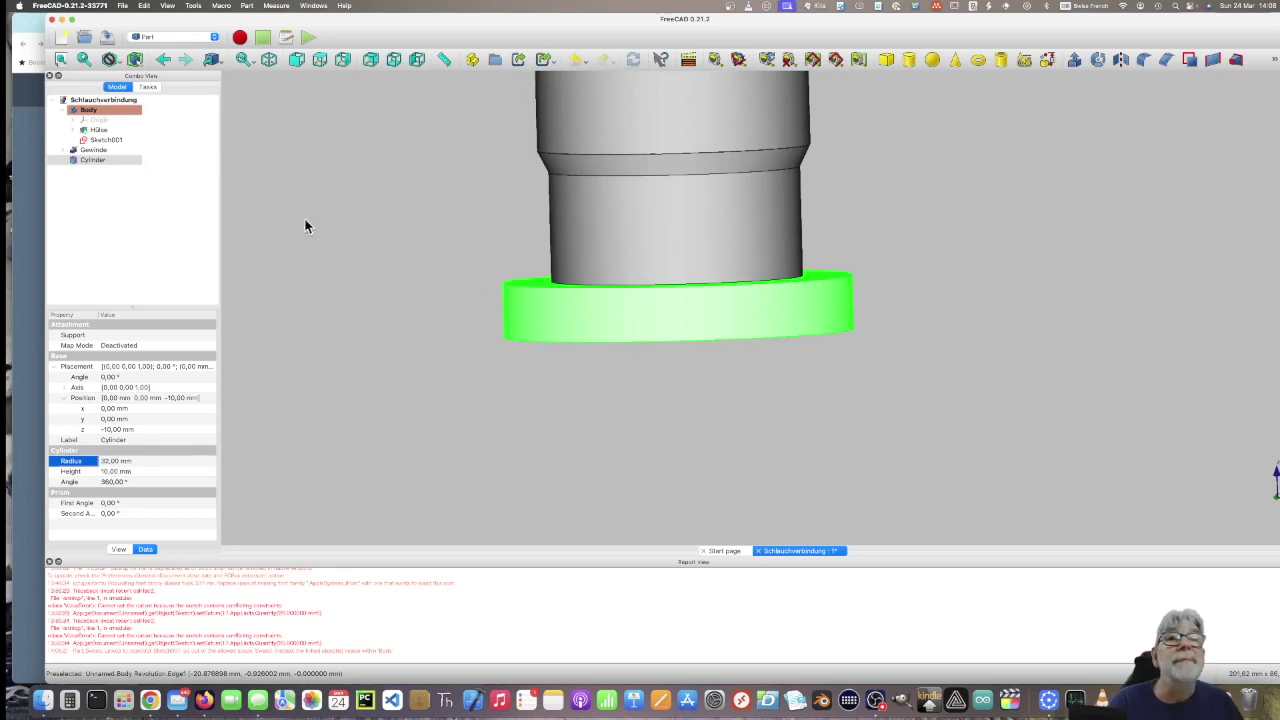
Select Gewinde and the Cylinder and apply Boolean Cut to subtract the cylinder.
left_click(63, 149)
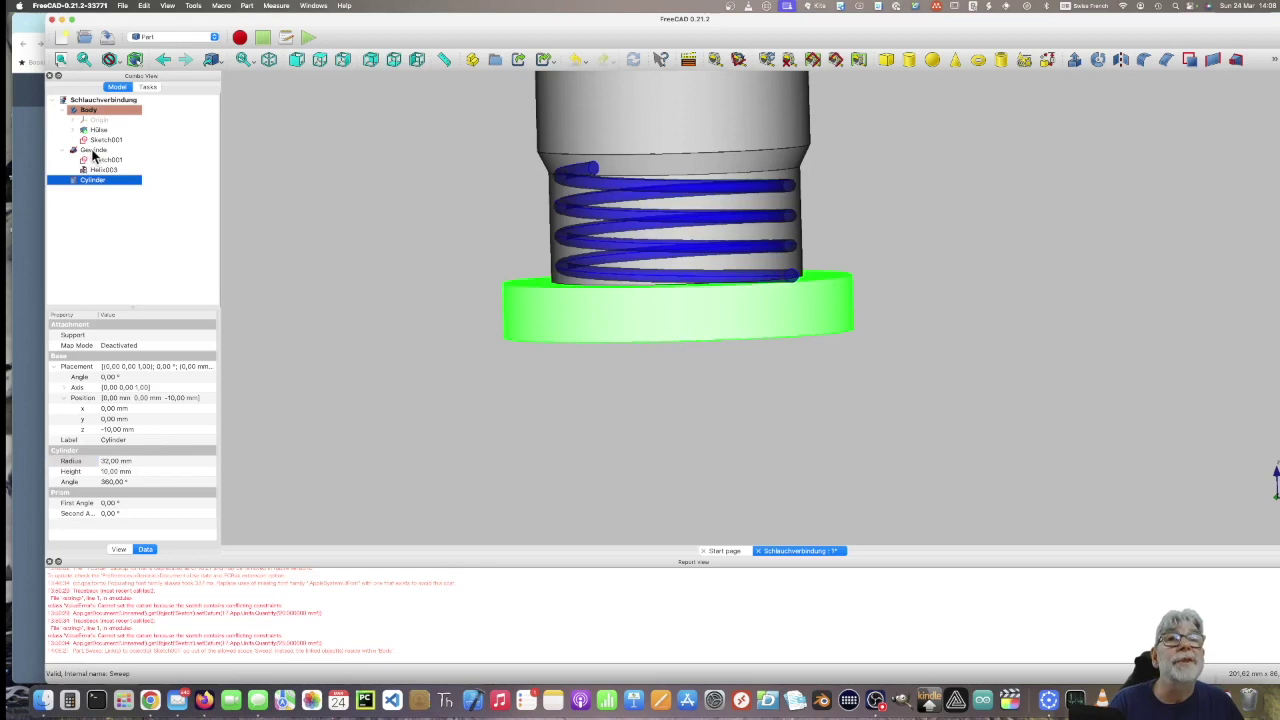
left_click(93, 151)
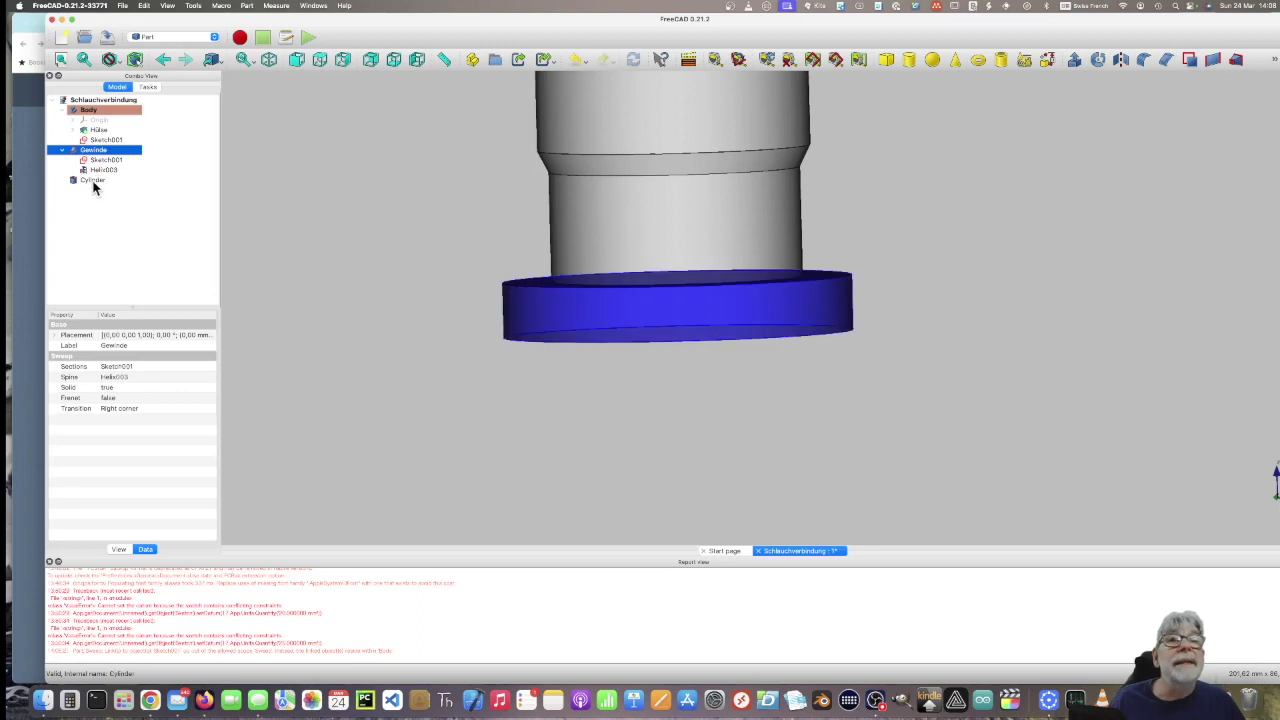
left_click(93, 181, "ctrl")
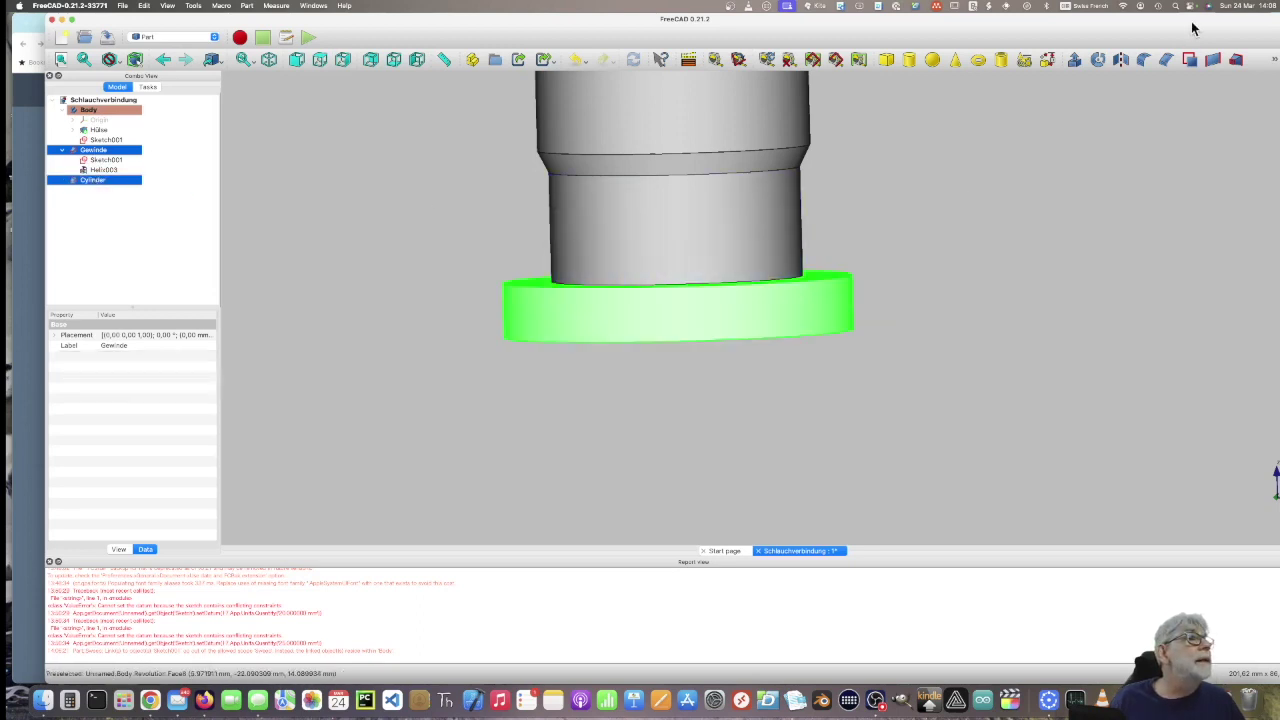
left_click_drag(1192, 24, 1126, 24)
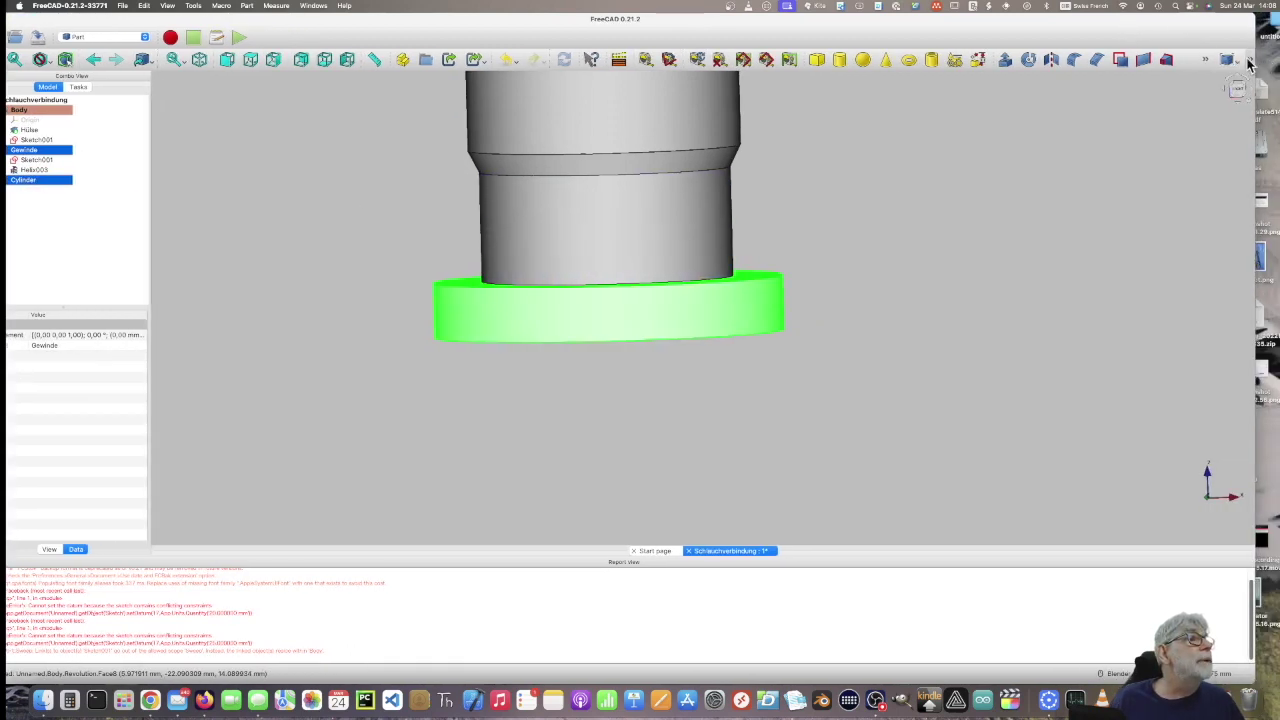
left_click(1248, 61)
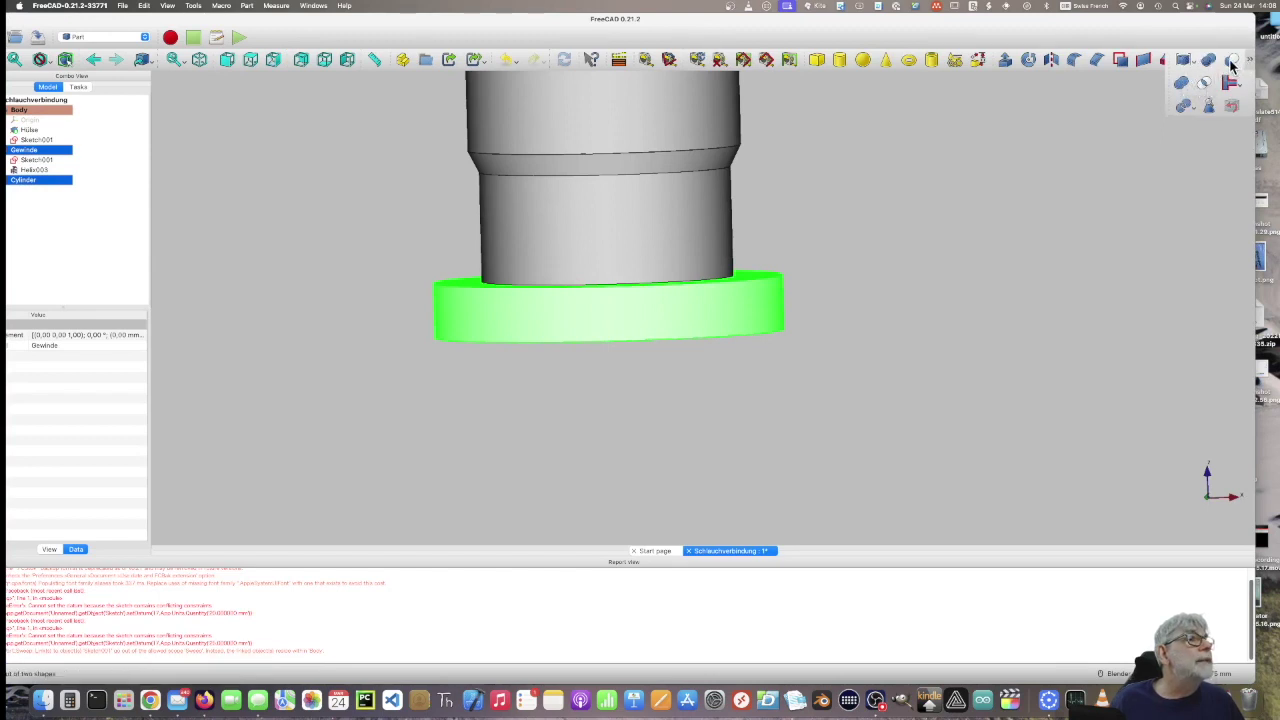
left_click(1231, 65)
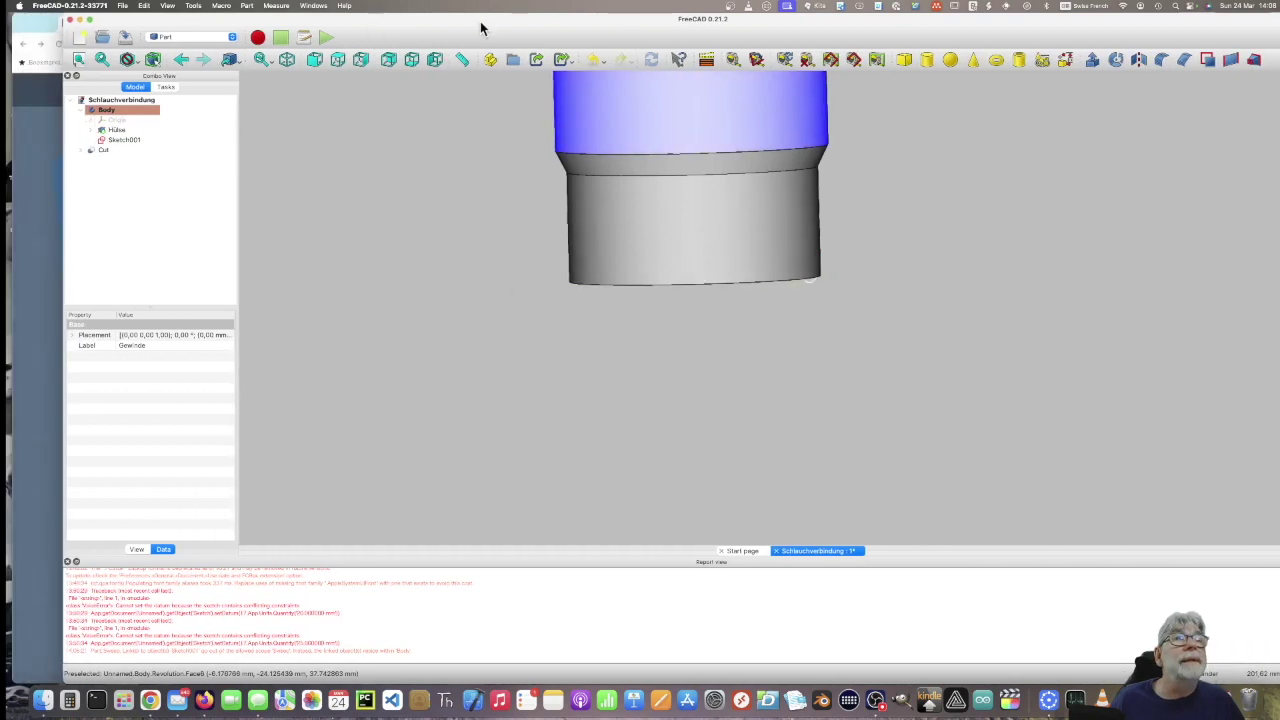
Inspect the part from the front and below, then save the FreeCAD document.
left_click(313, 63)
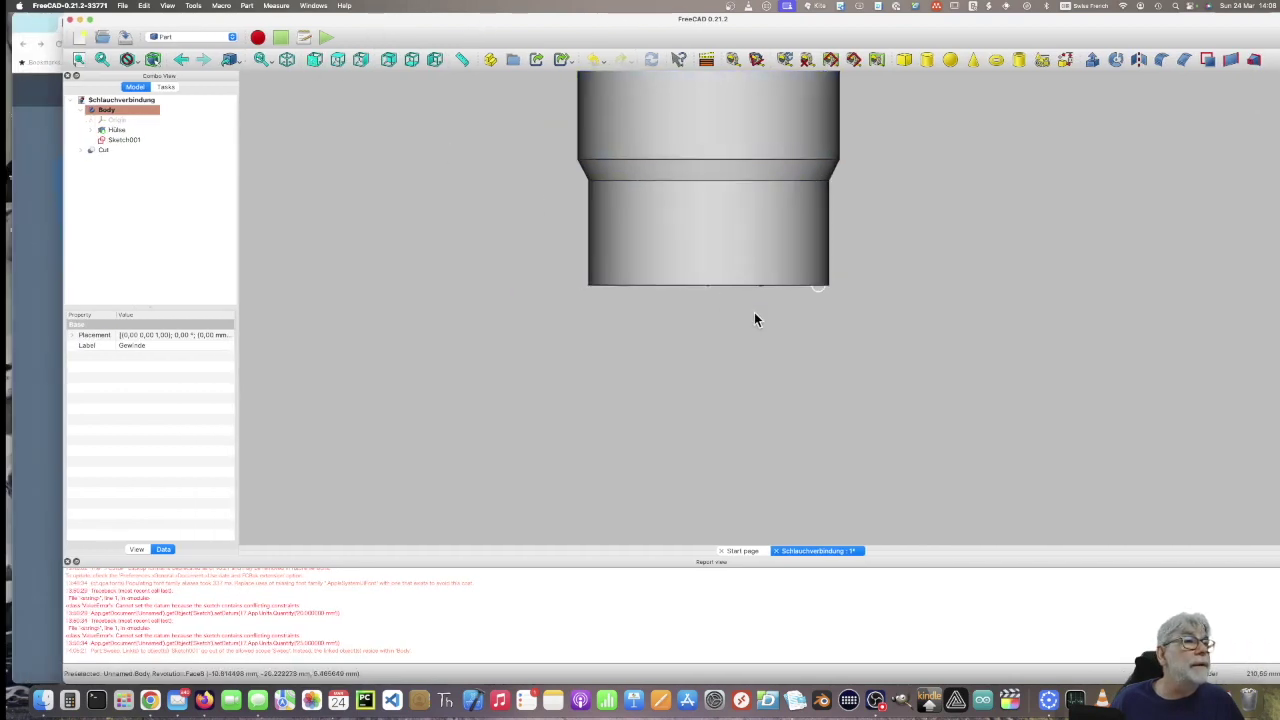
mouse_move(875, 322)
middle_mouse_down()
mouse_move(563, 306)
mouse_move(823, 314)
mouse_move(829, 297)
mouse_move(831, 309)
middle_mouse_up()
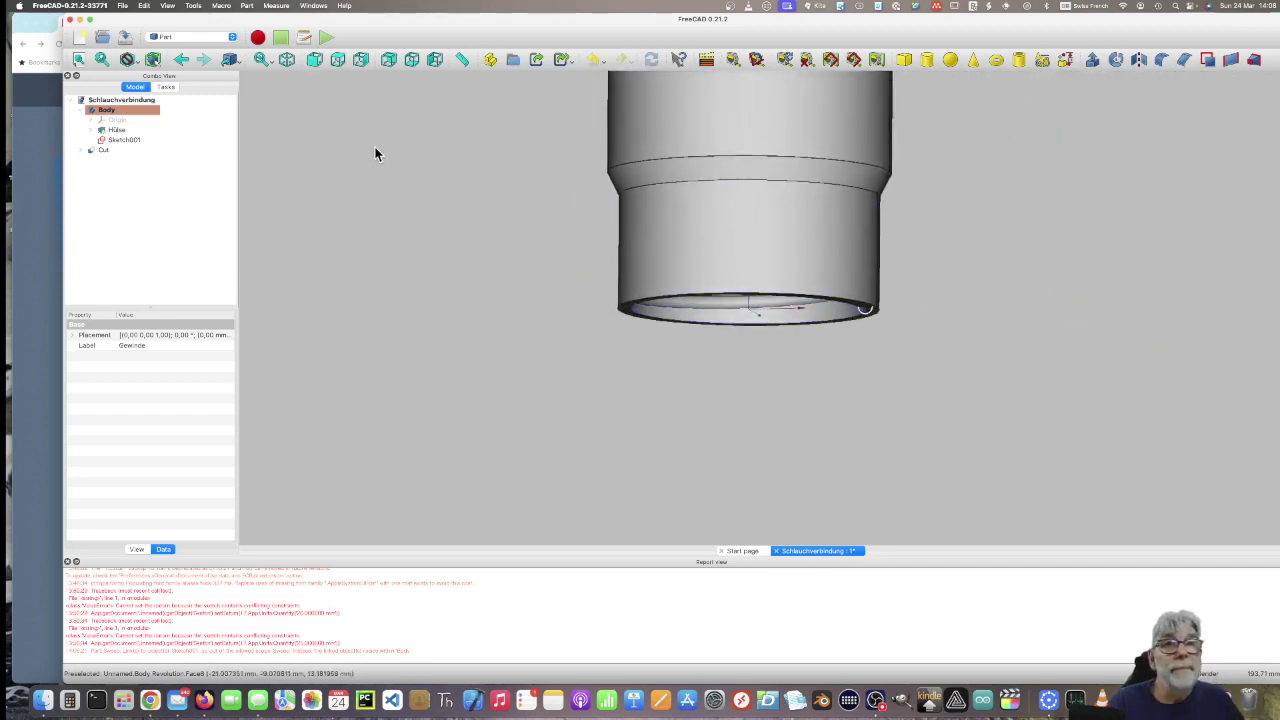
left_click(123, 6)
left_click(135, 87)
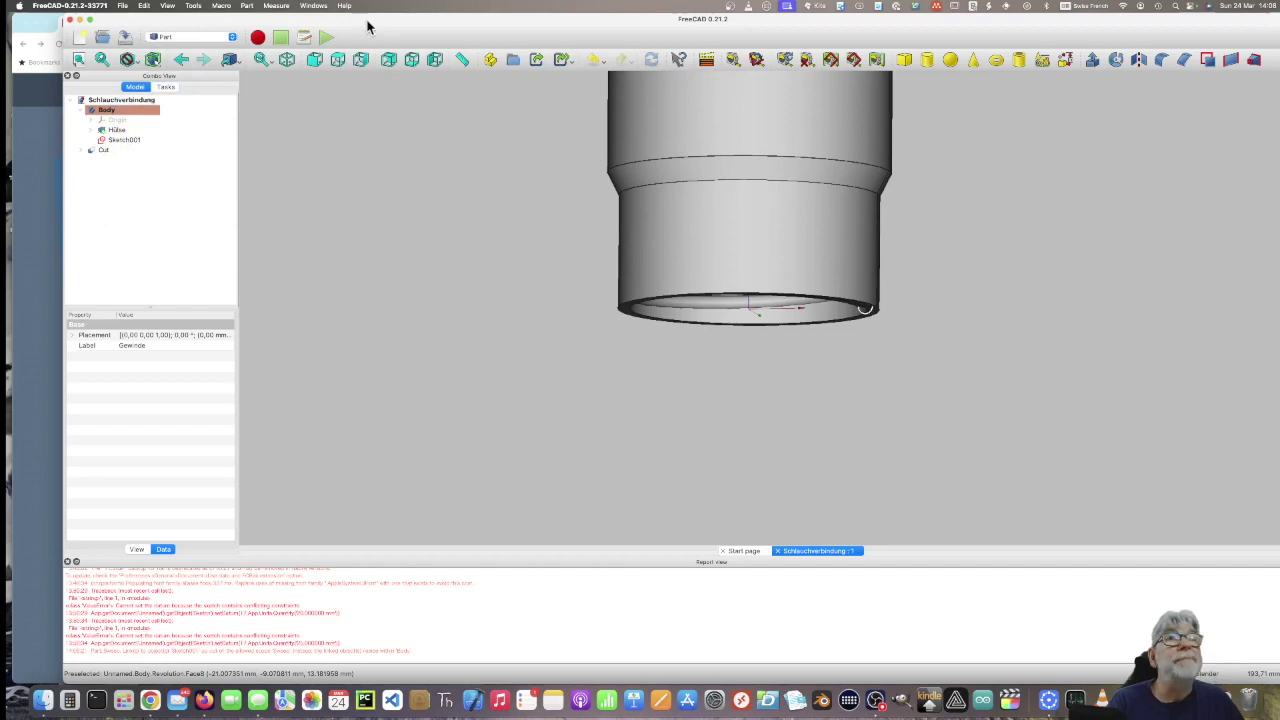
Expand the Cut in the tree to show Gewinde's sketch and helix.
mouse_move(365, 27)
left_mouse_down()
mouse_move(303, 54)
mouse_move(328, 55)
left_mouse_up()
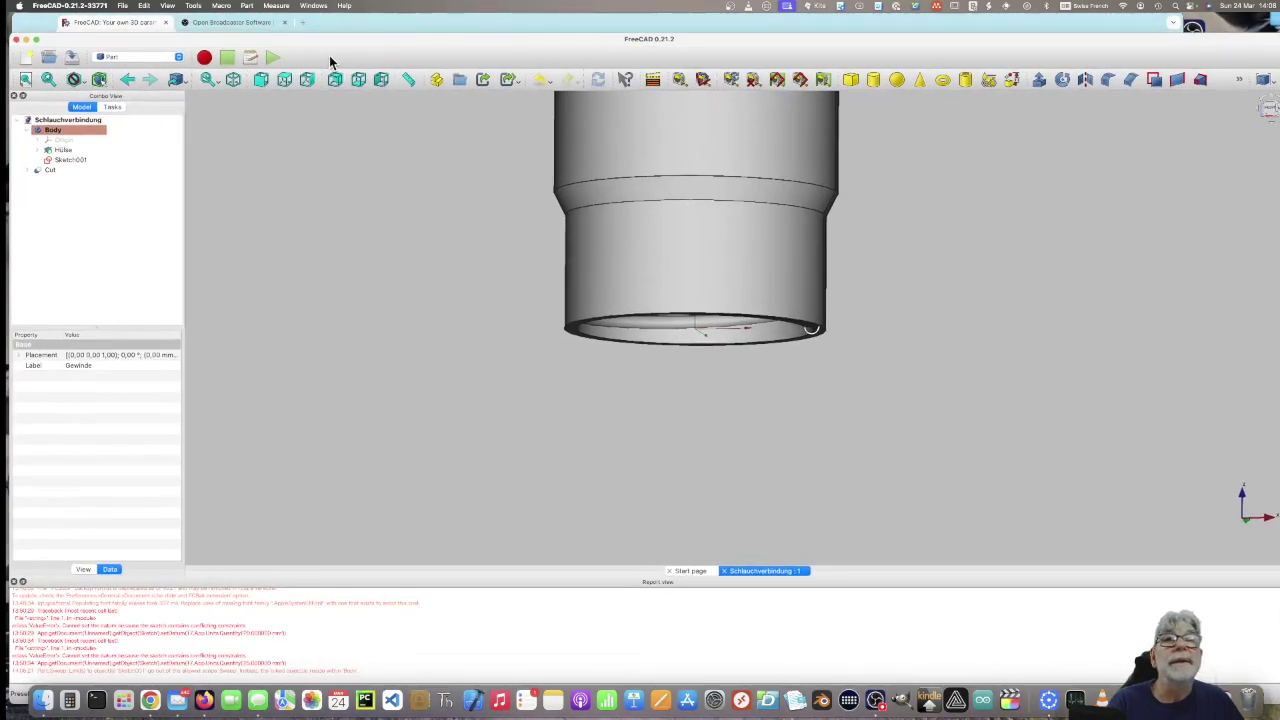
left_click(28, 170)
left_click_drag(28, 180, 27, 196)
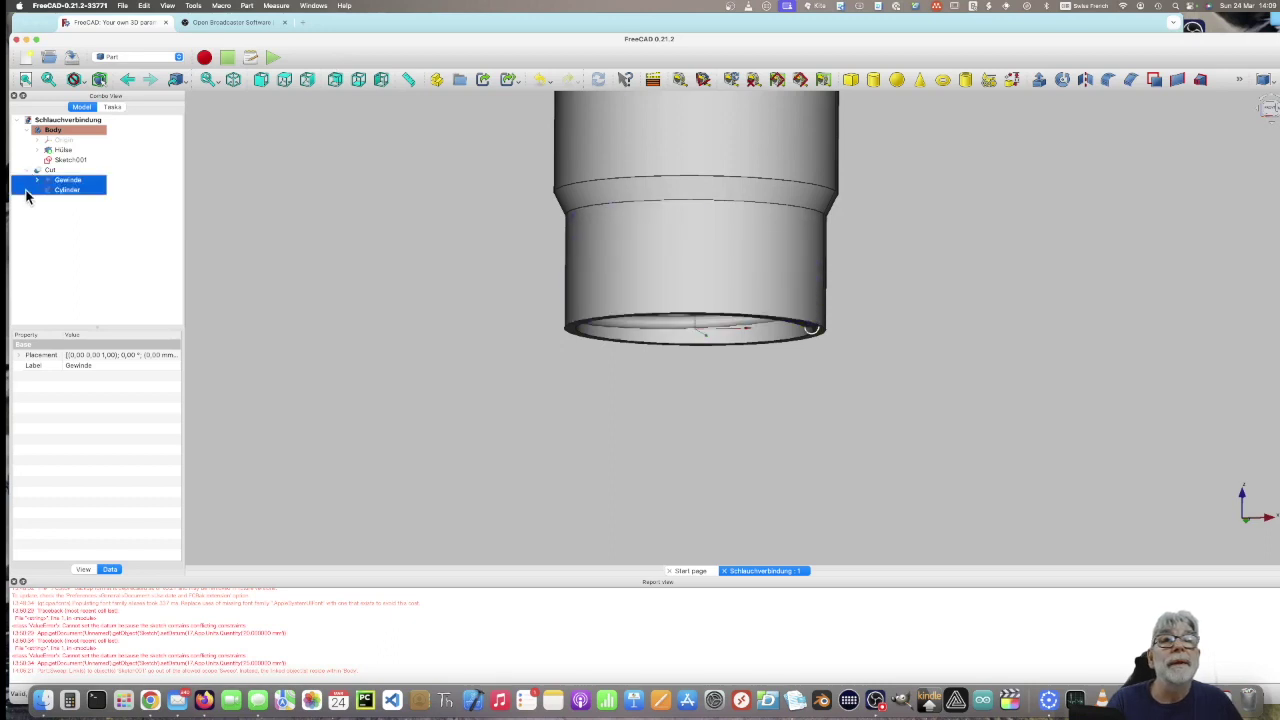
left_click(37, 180)
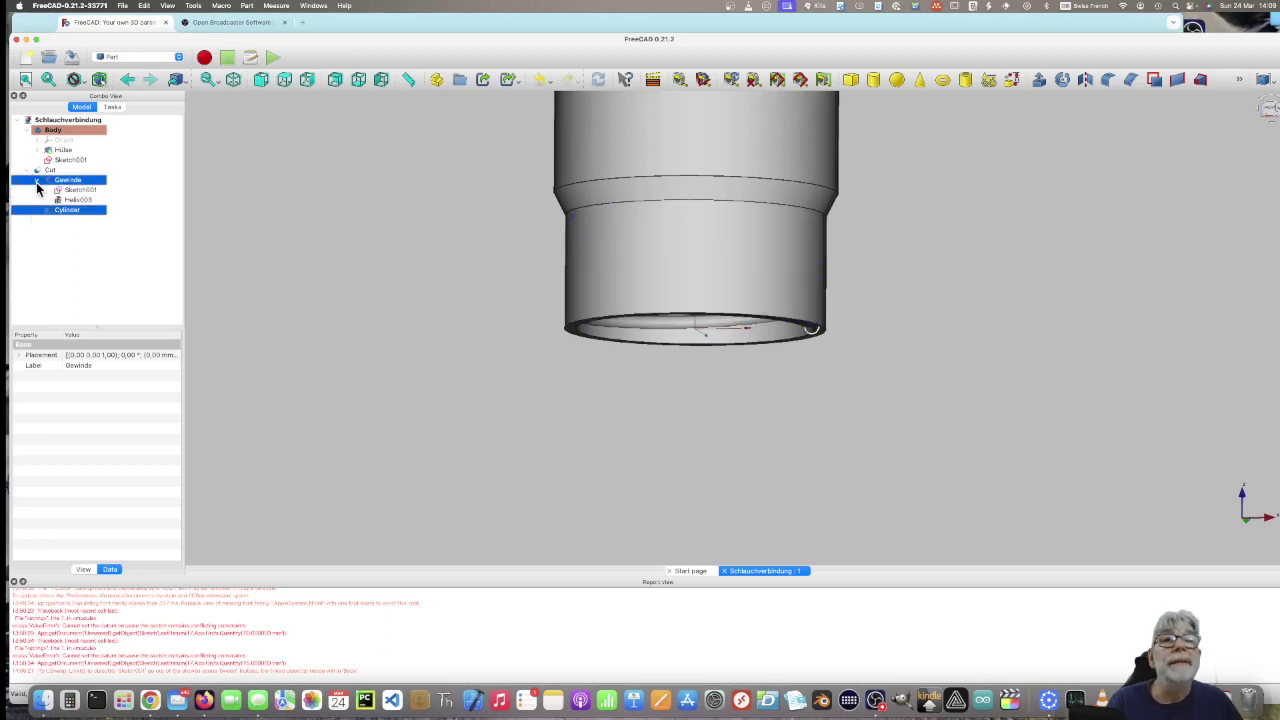
left_click(110, 257)
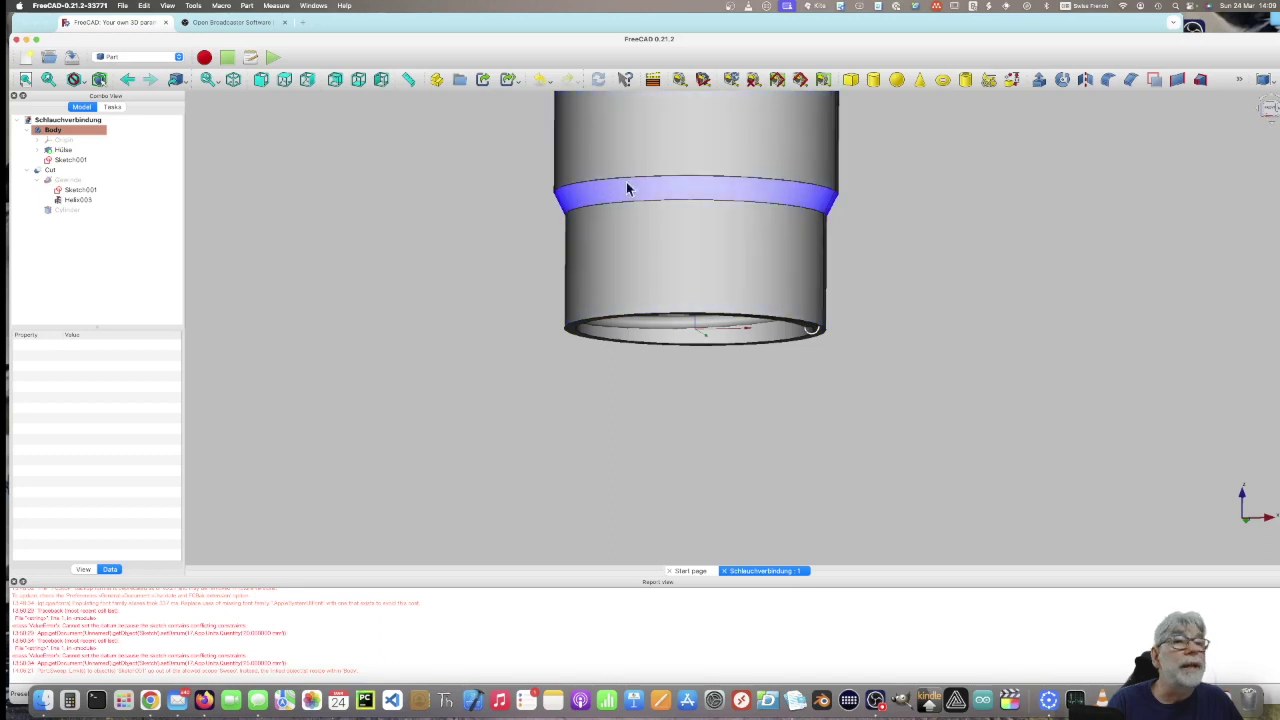
Toggle the Hülse sleeve's visibility to compare it with the threaded Cut, ending in front view.
left_click(62, 150)
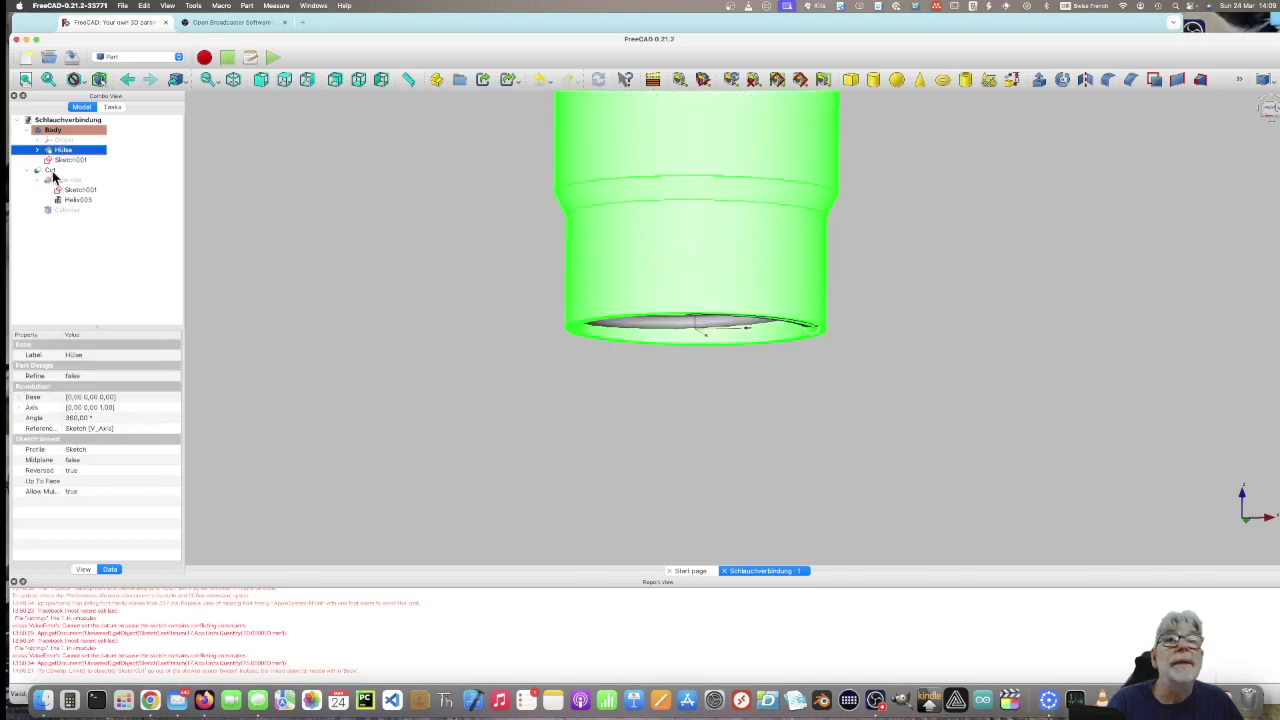
left_click(50, 172)
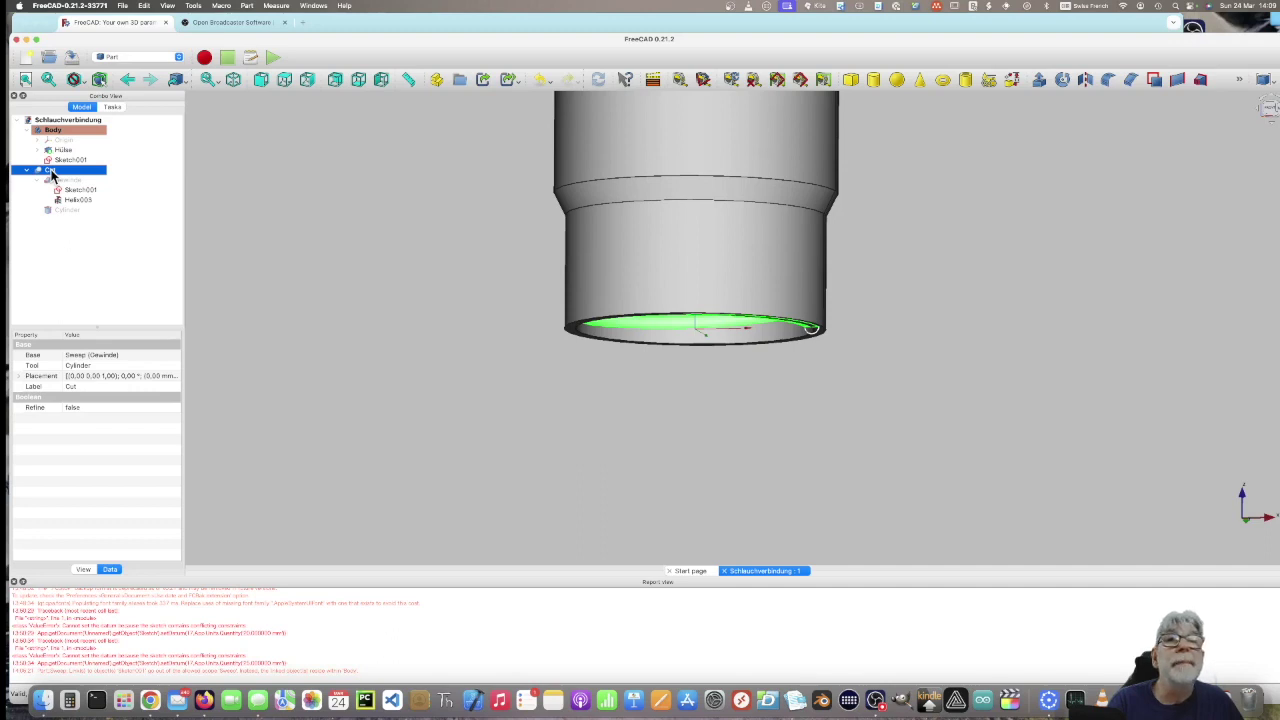
left_click(64, 151)
key("space")
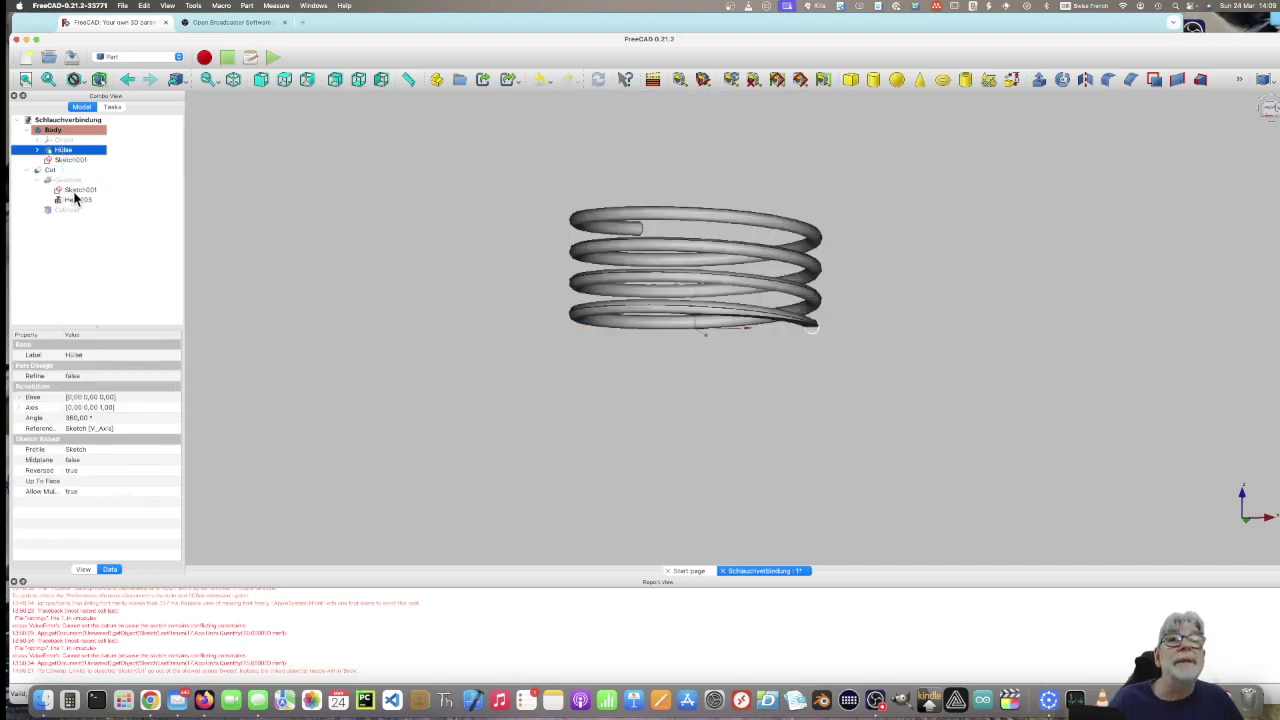
left_click(50, 172)
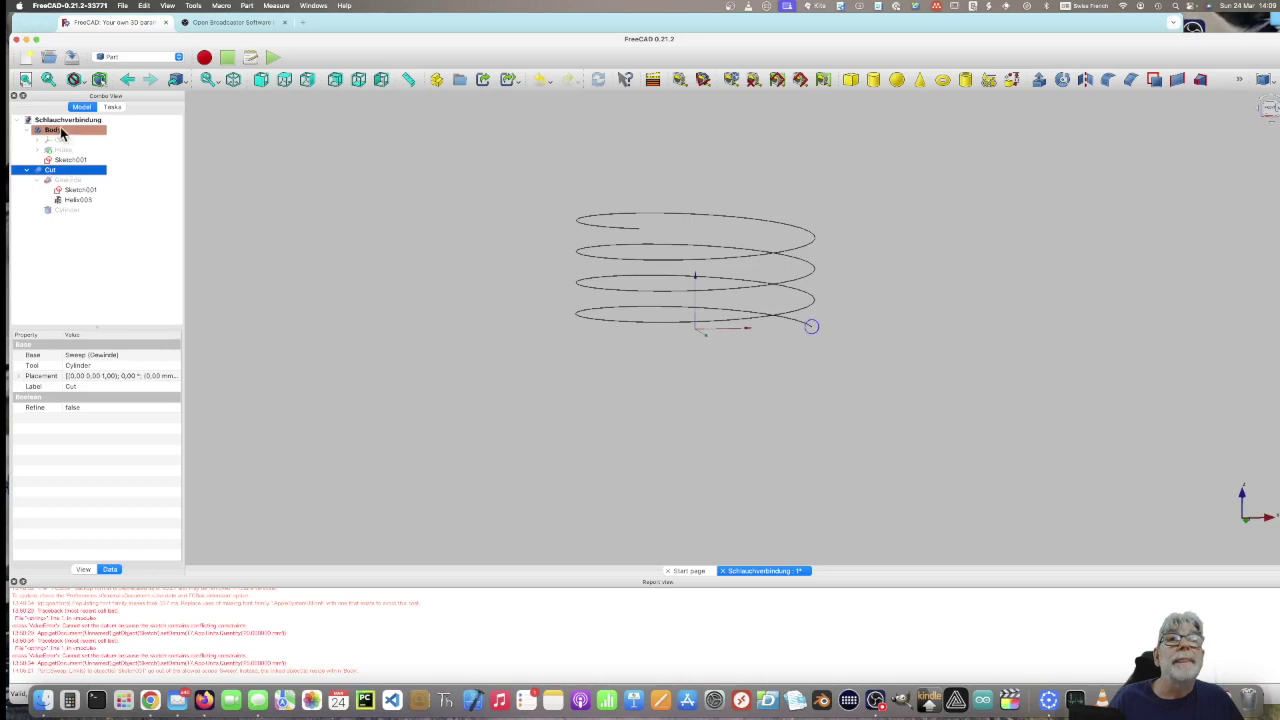
left_click(64, 150)
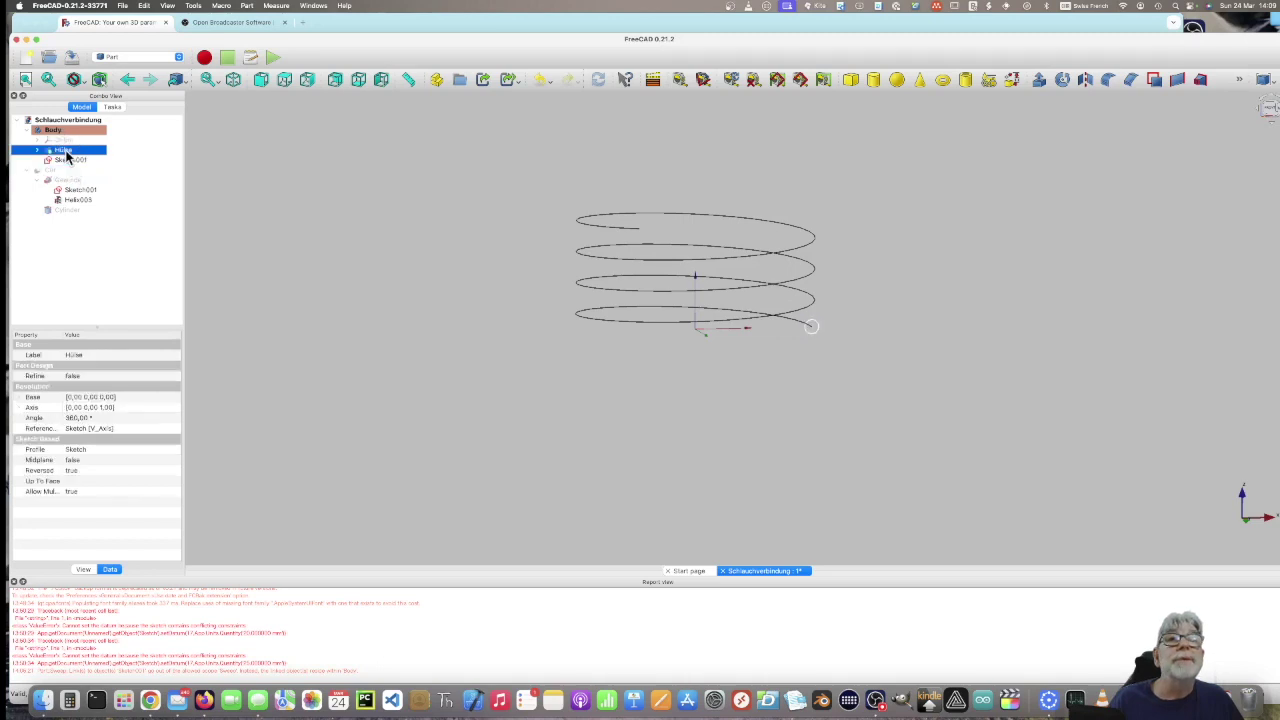
key("space")
left_click(48, 172)
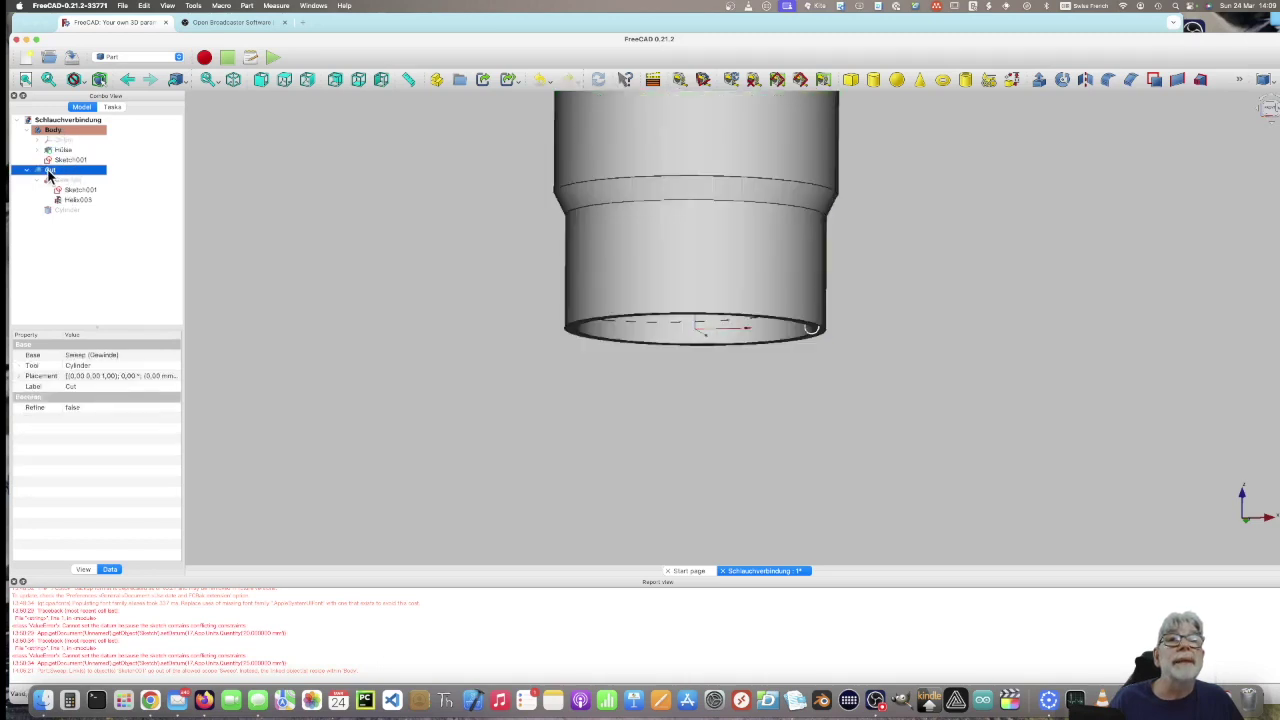
mouse_move(319, 290)
middle_mouse_down()
mouse_move(329, 169)
mouse_move(376, 270)
mouse_move(420, 277)
mouse_move(380, 271)
mouse_move(310, 180)
middle_mouse_up()
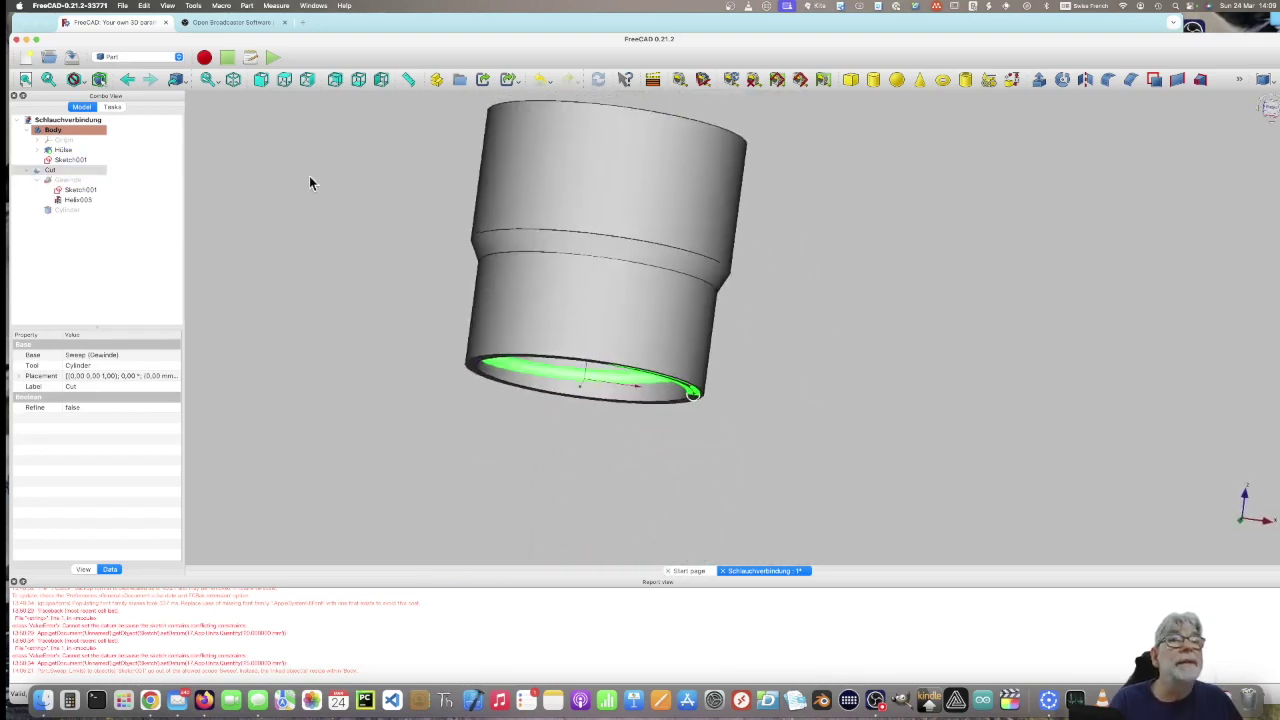
left_click(256, 81)
left_click(120, 203)
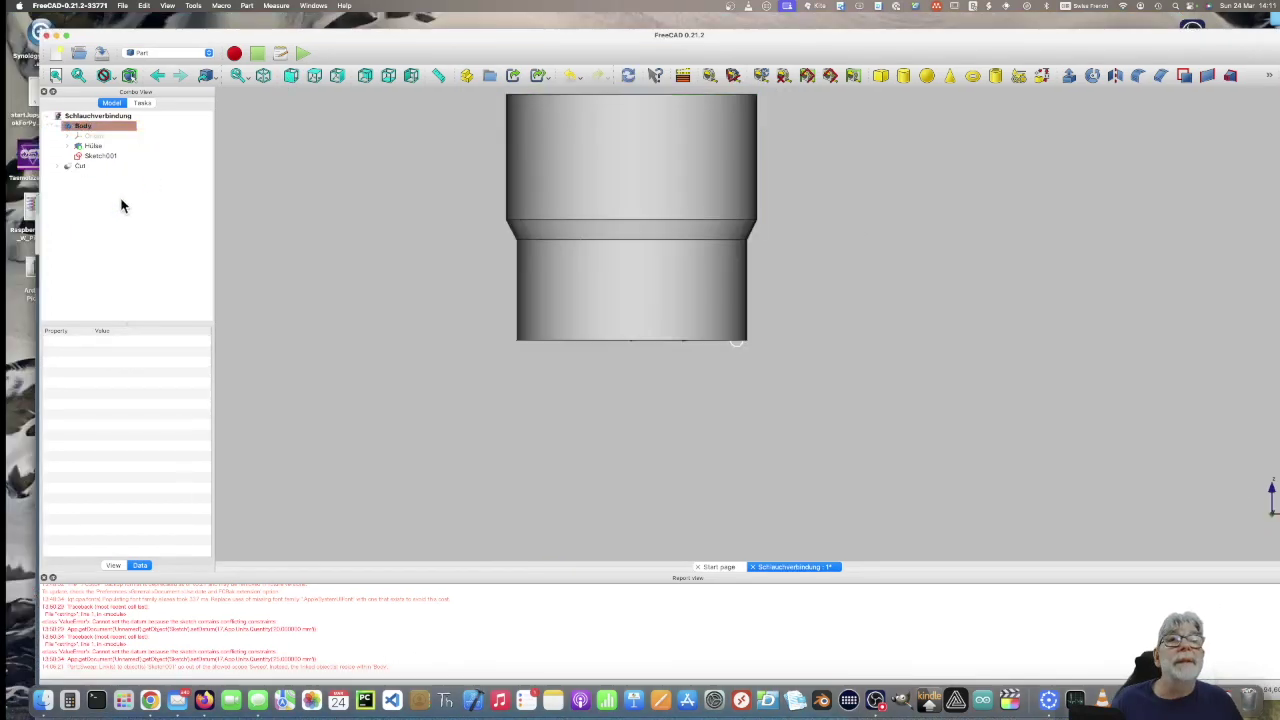
Combine the Body and the Cut with Boolean Fragments and expand the new object.
left_click(76, 128)
left_click(80, 166, "ctrl")
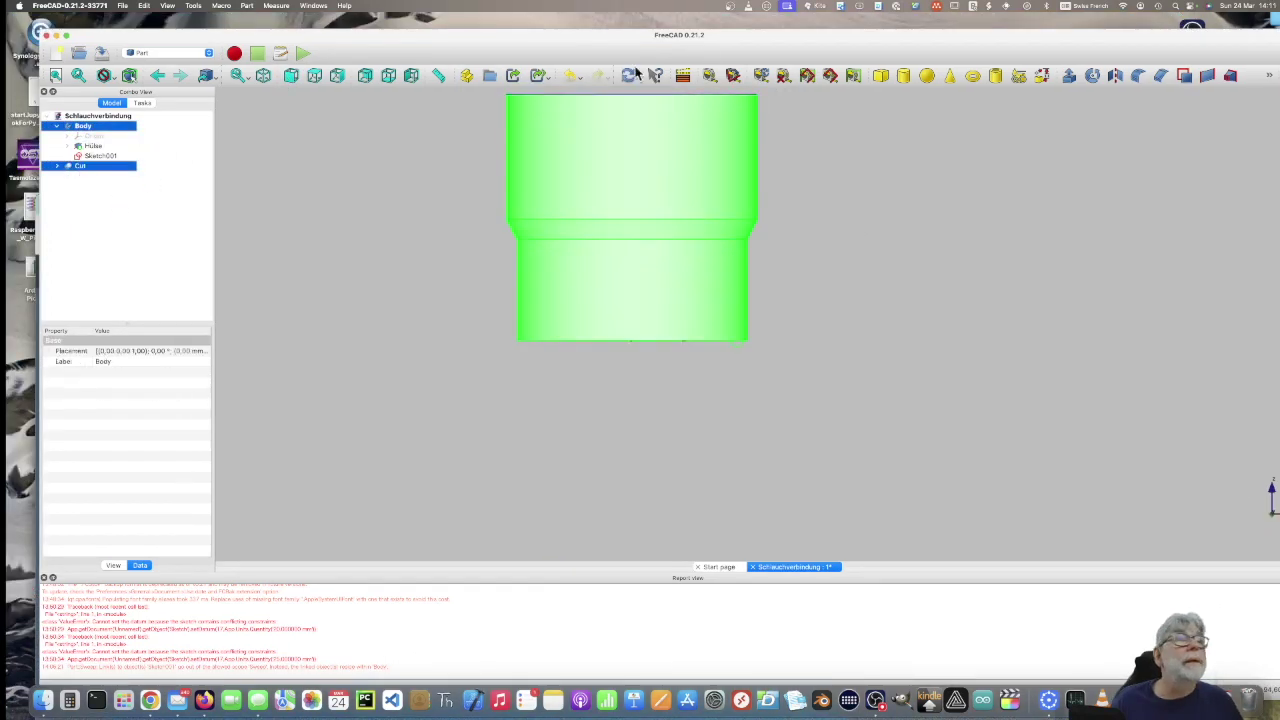
left_click_drag(791, 47, 673, 41)
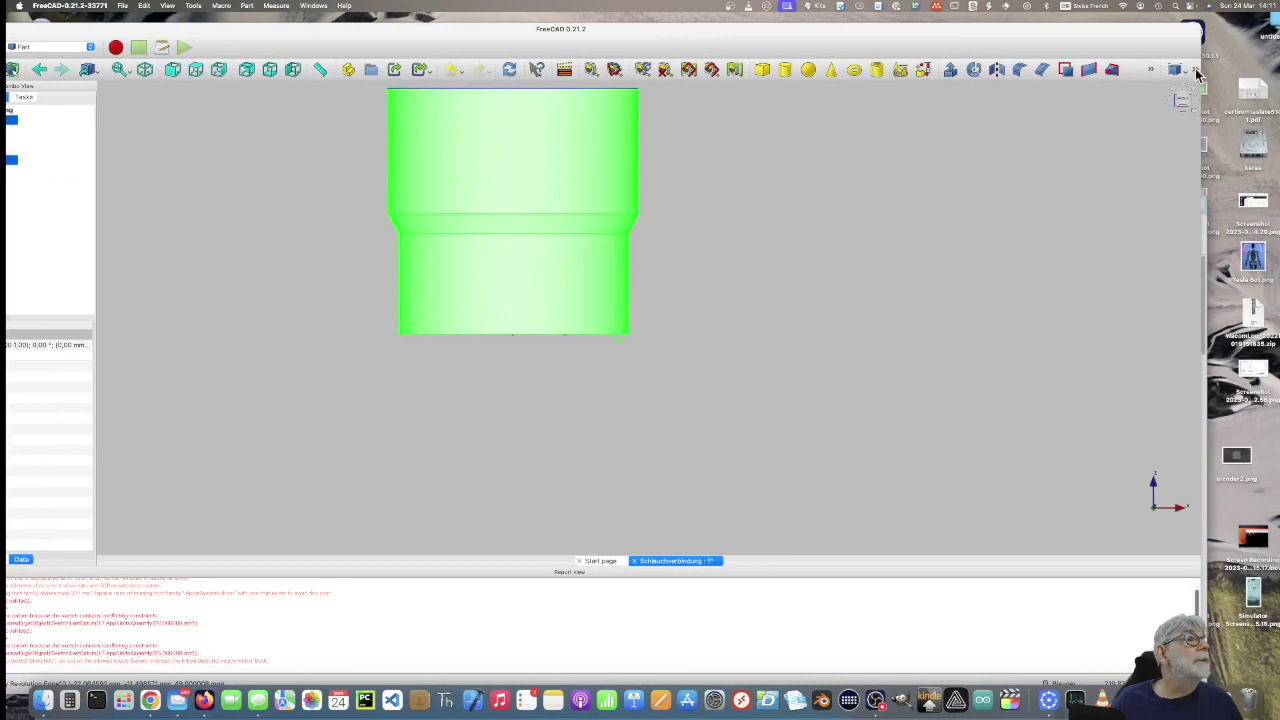
left_click(1196, 69)
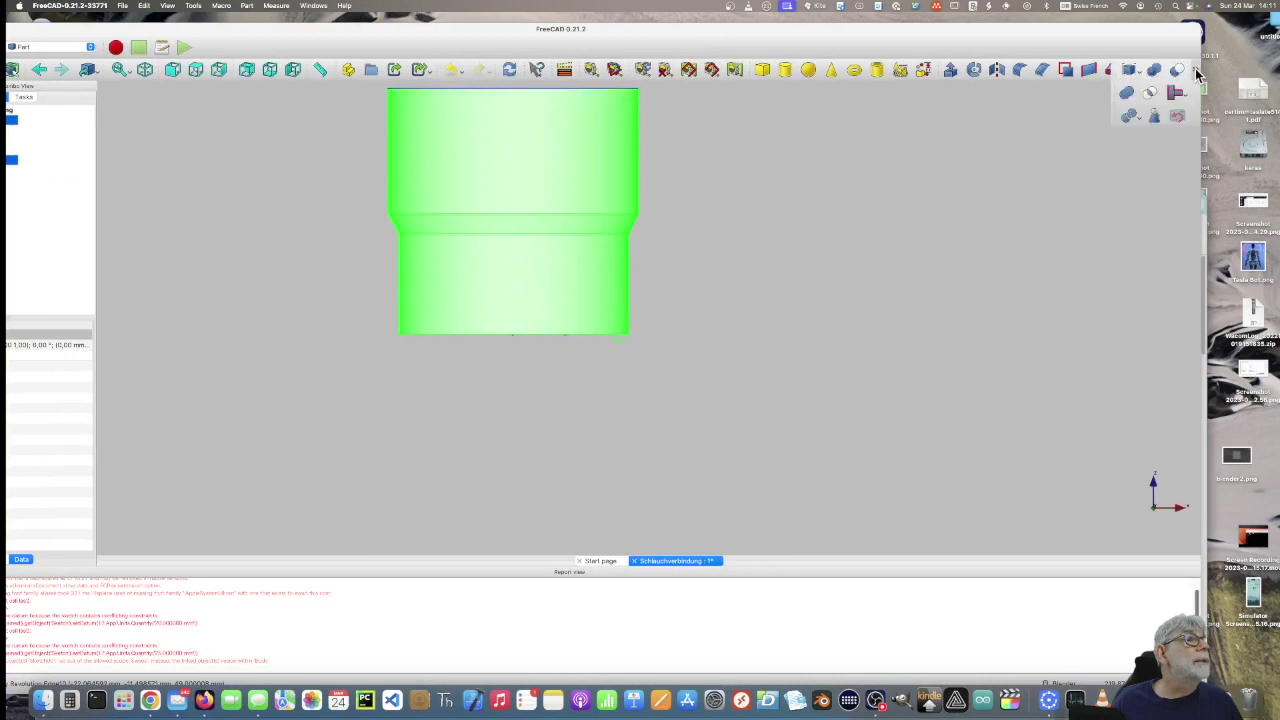
left_click(1131, 118)
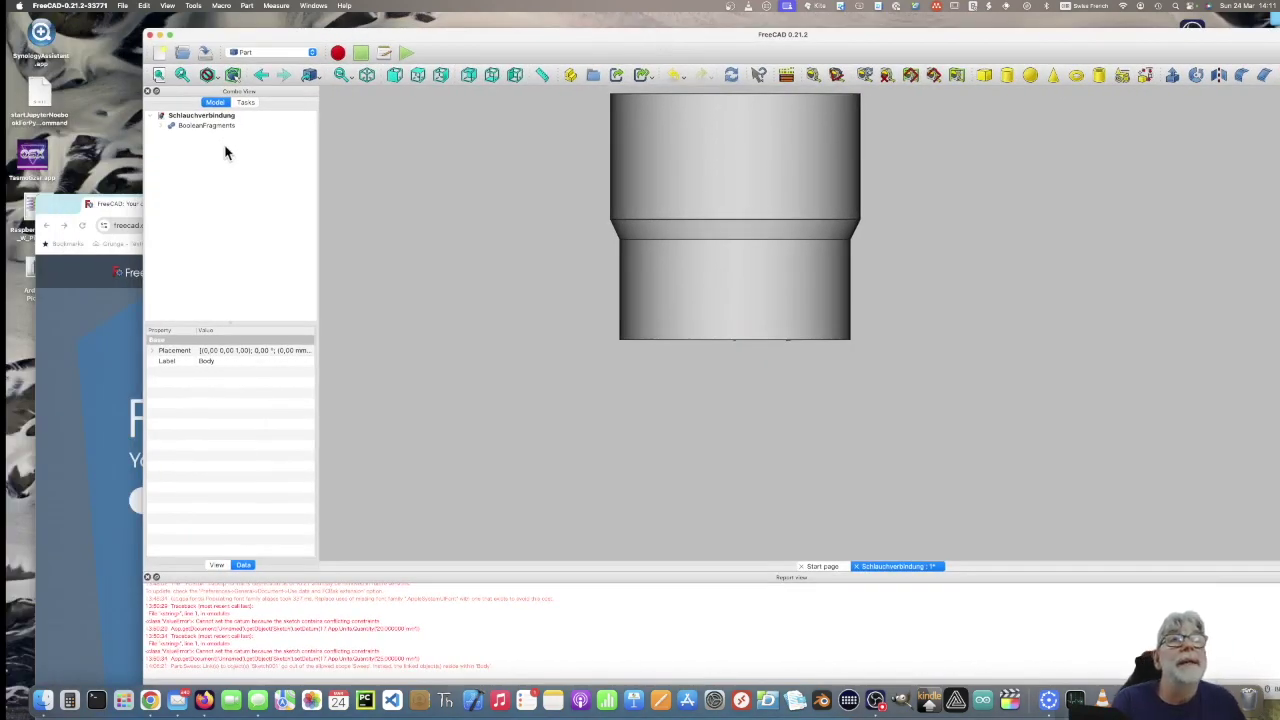
left_click(171, 126)
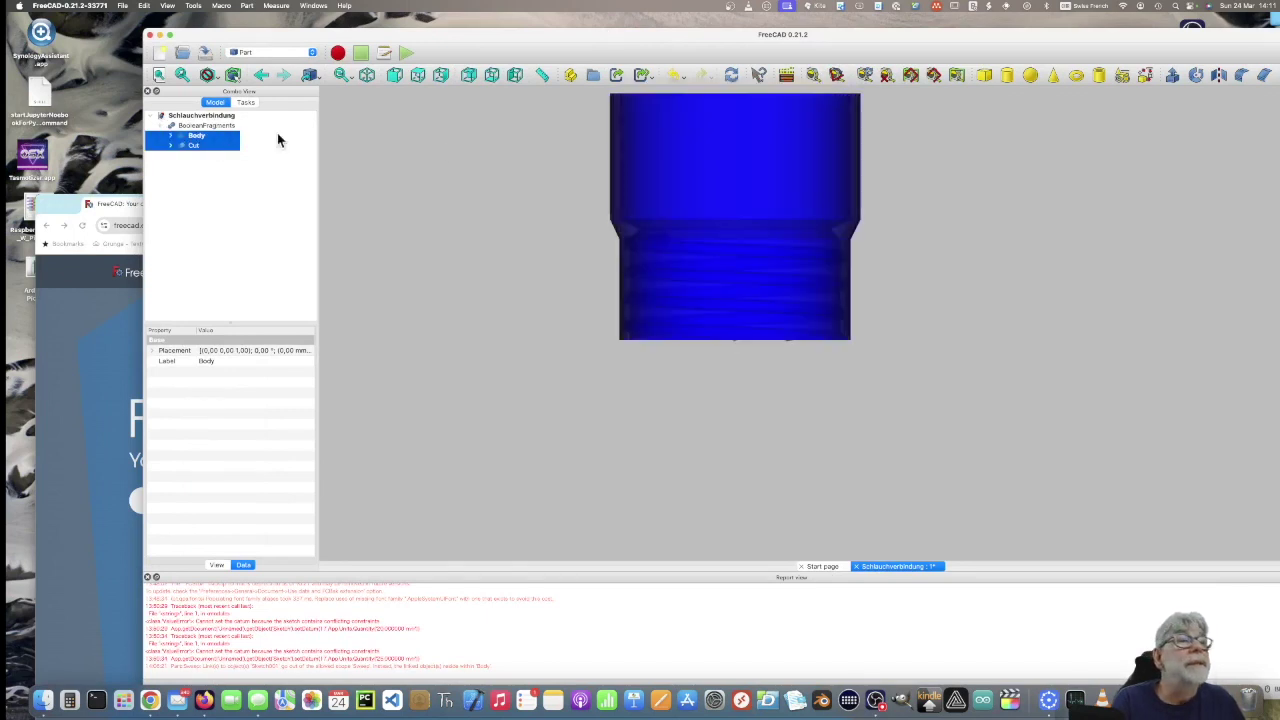
left_click_drag(317, 38, 213, 37)
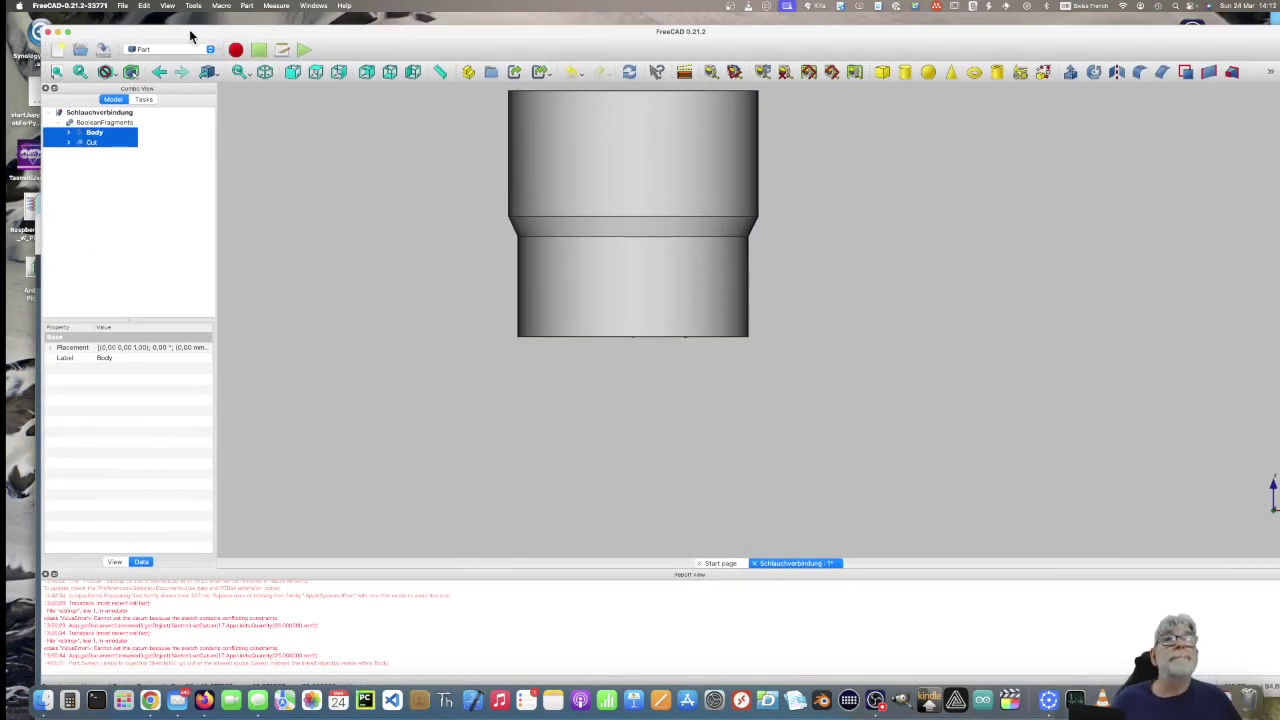
Export the model as an STL mesh into the freecad folder.
left_click(122, 6)
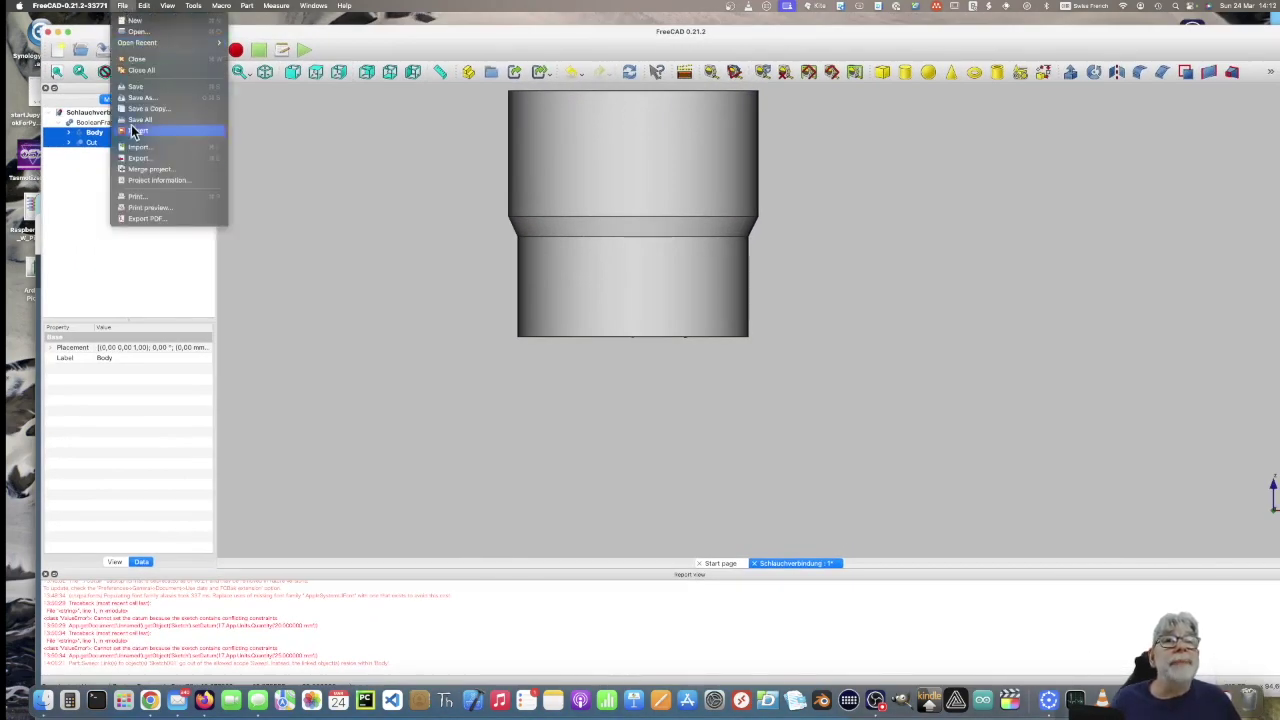
left_click(141, 160)
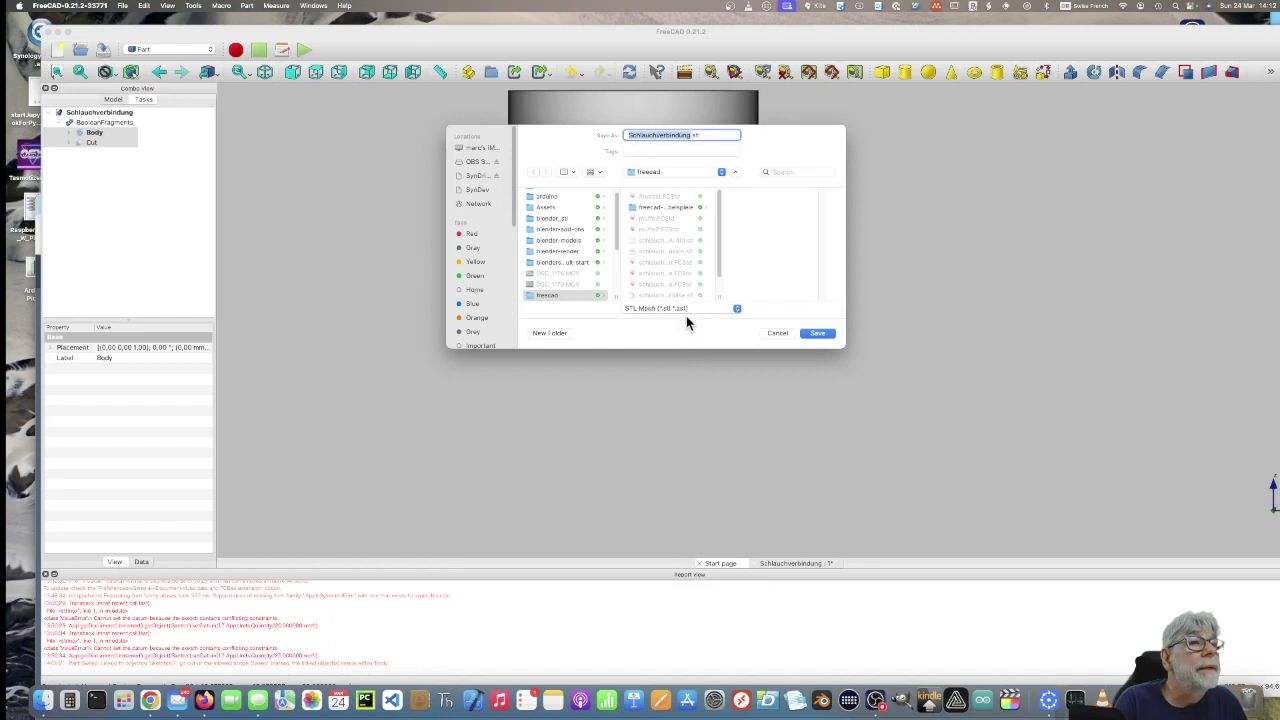
left_click(817, 335)
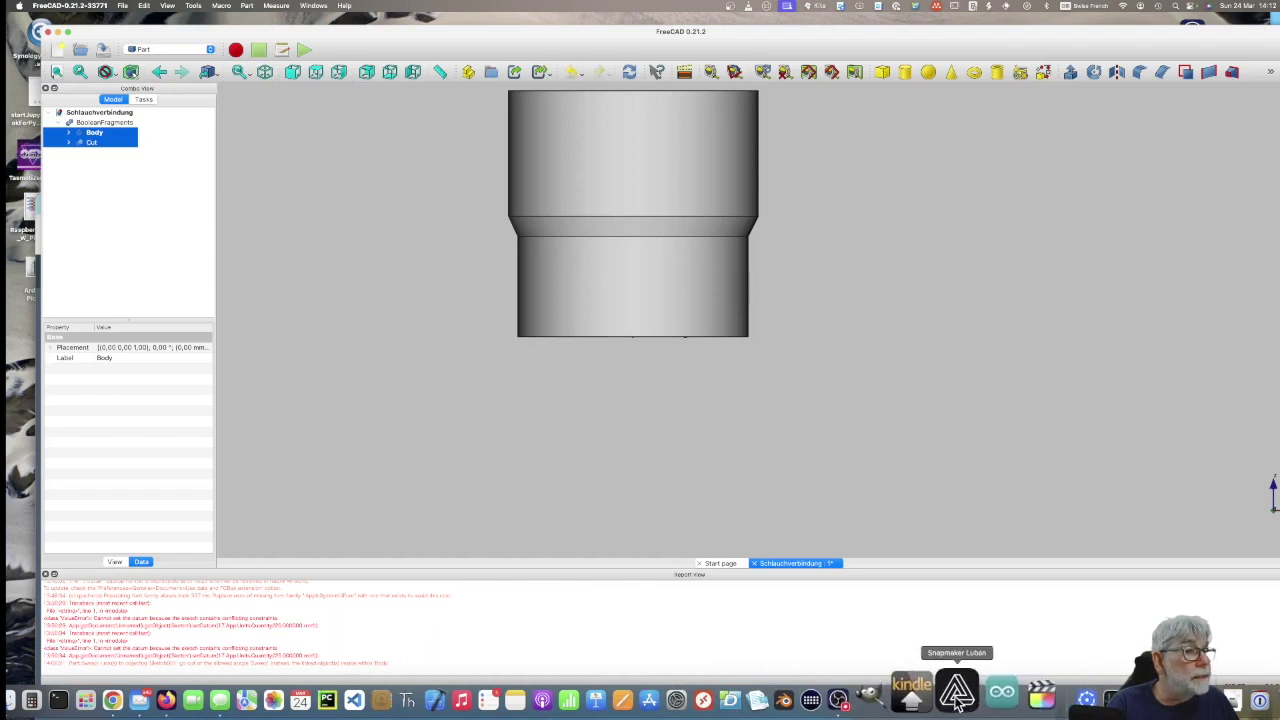
Launch Snapmaker Luban, start a 3D Printing project, and open a Finder window.
left_click(960, 700)
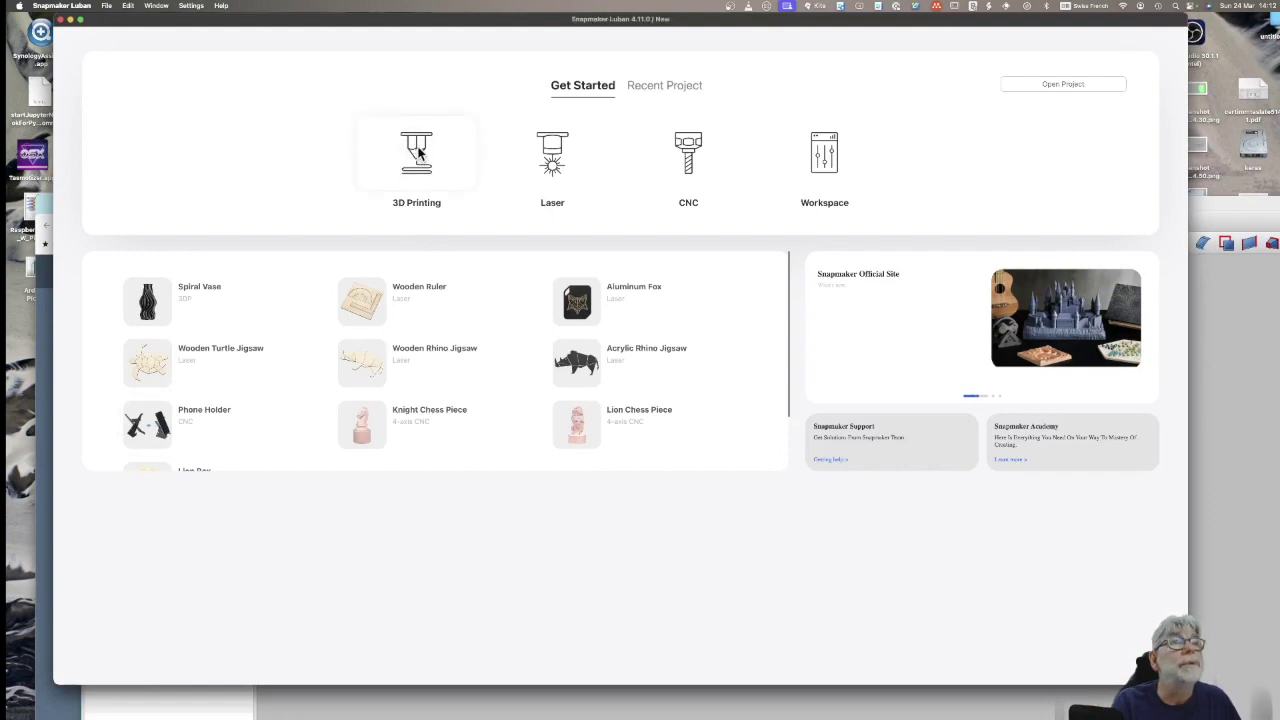
left_click(418, 150)
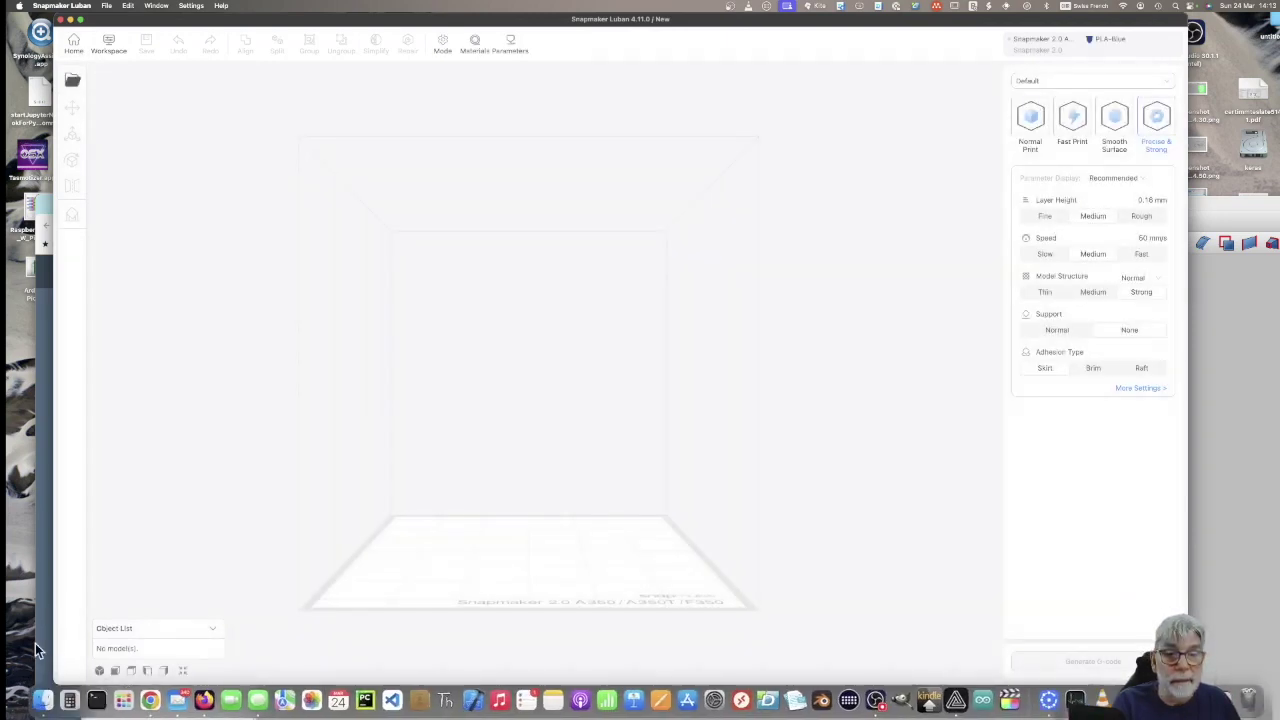
left_click(42, 698)
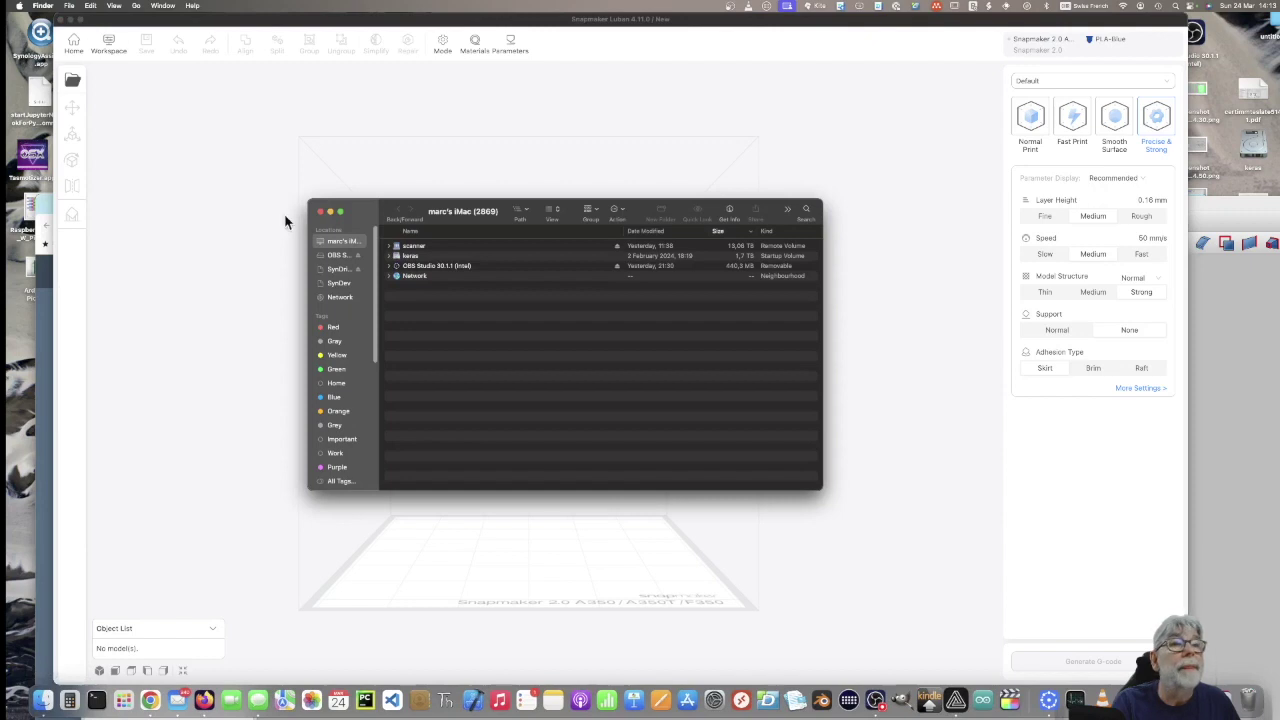
Drag Schlauchverbindung.stl from the Development folder onto Luban's build plate.
left_click_drag(374, 335, 374, 455)
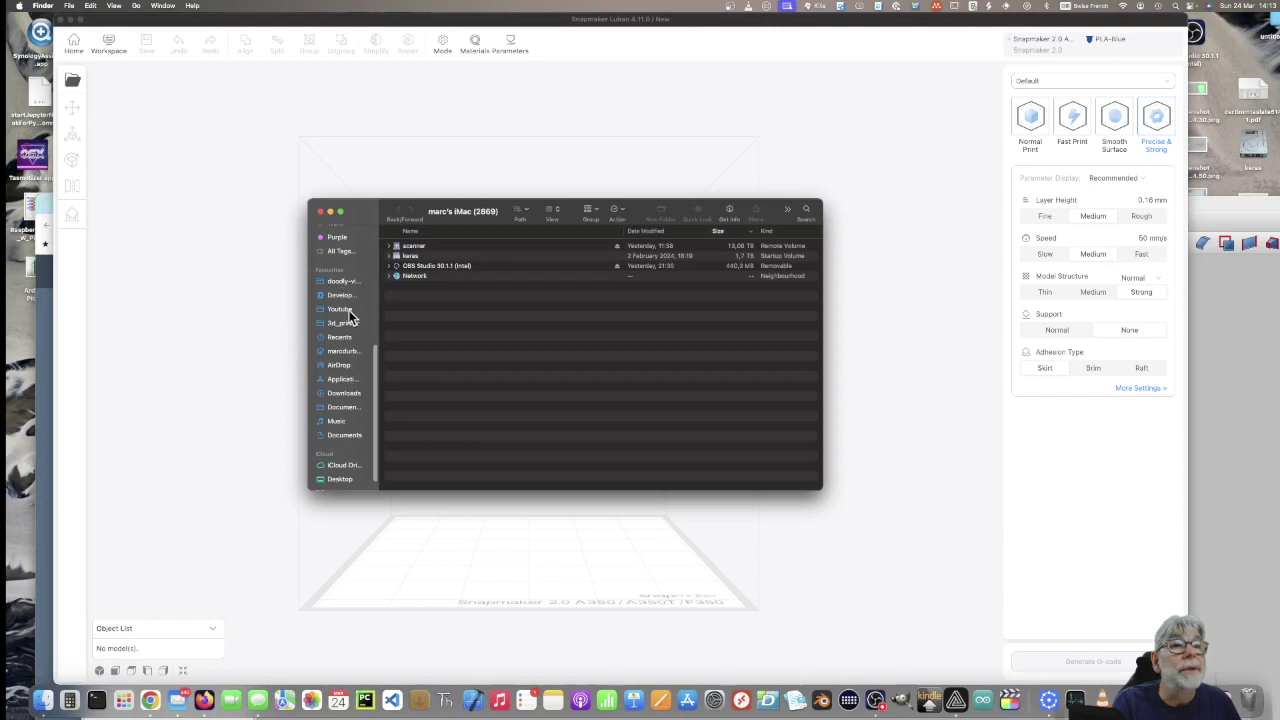
left_click(348, 300)
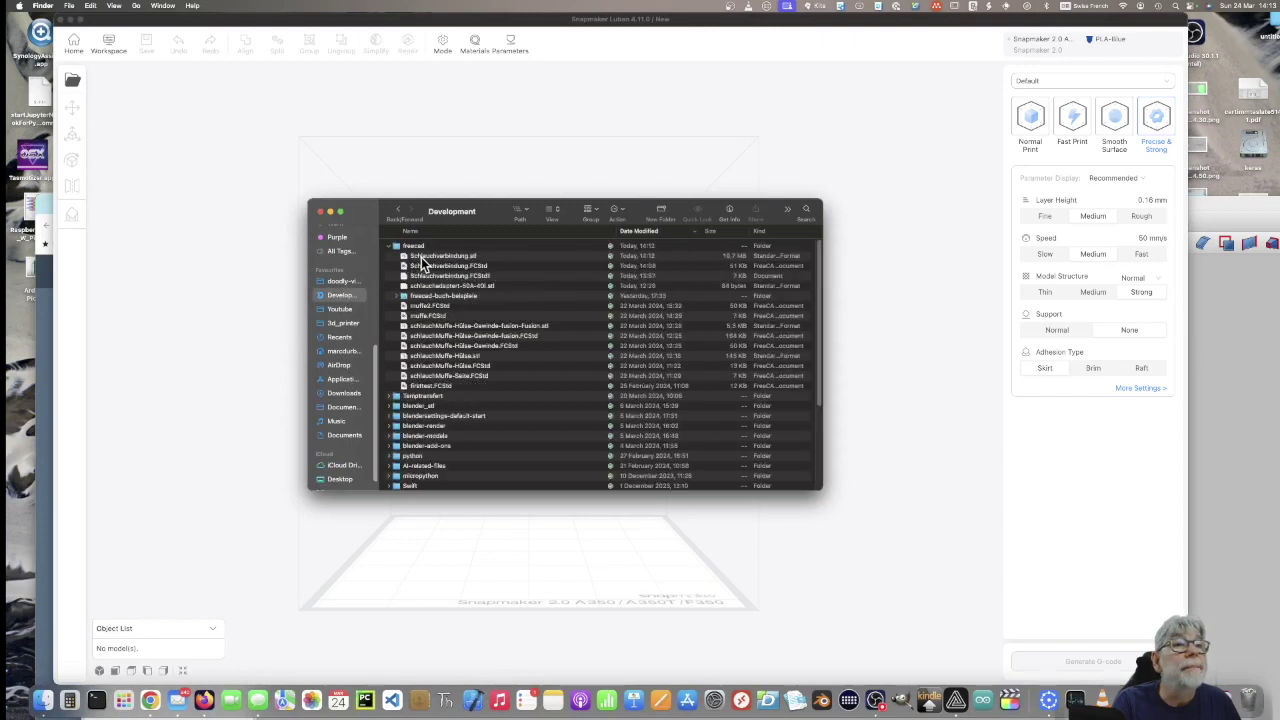
left_click(425, 258)
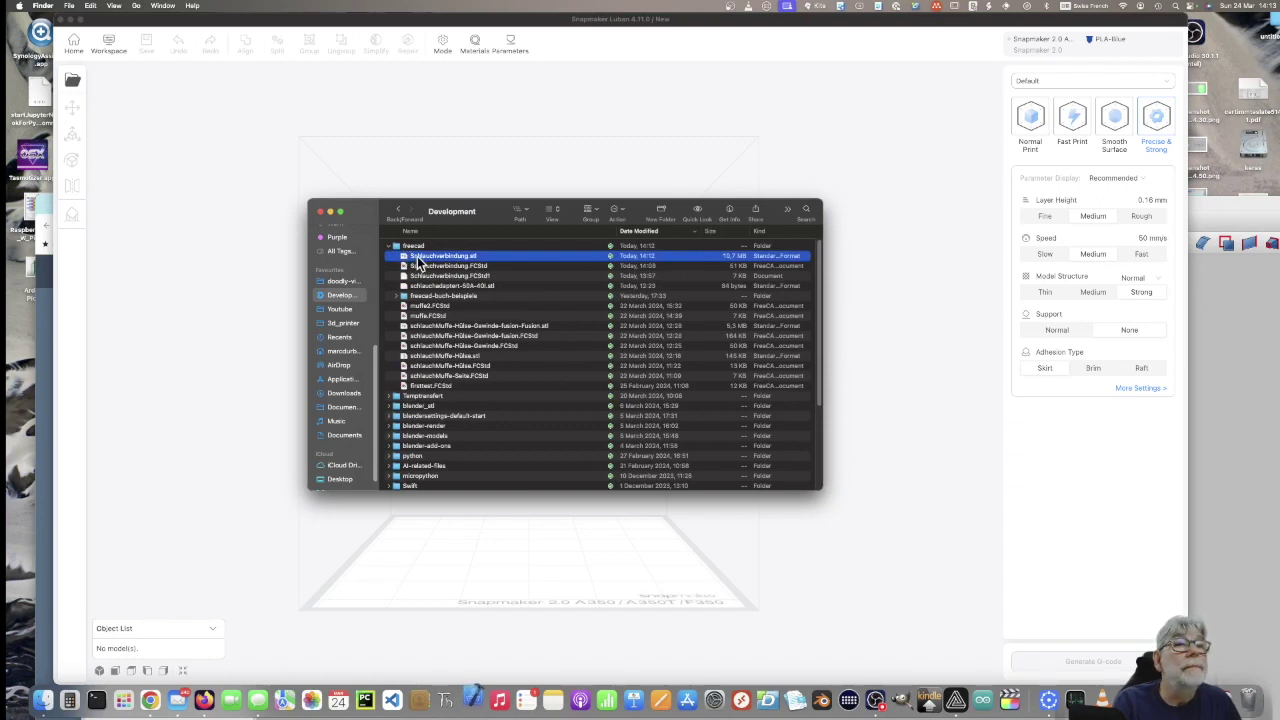
left_click_drag(359, 212, 485, 150)
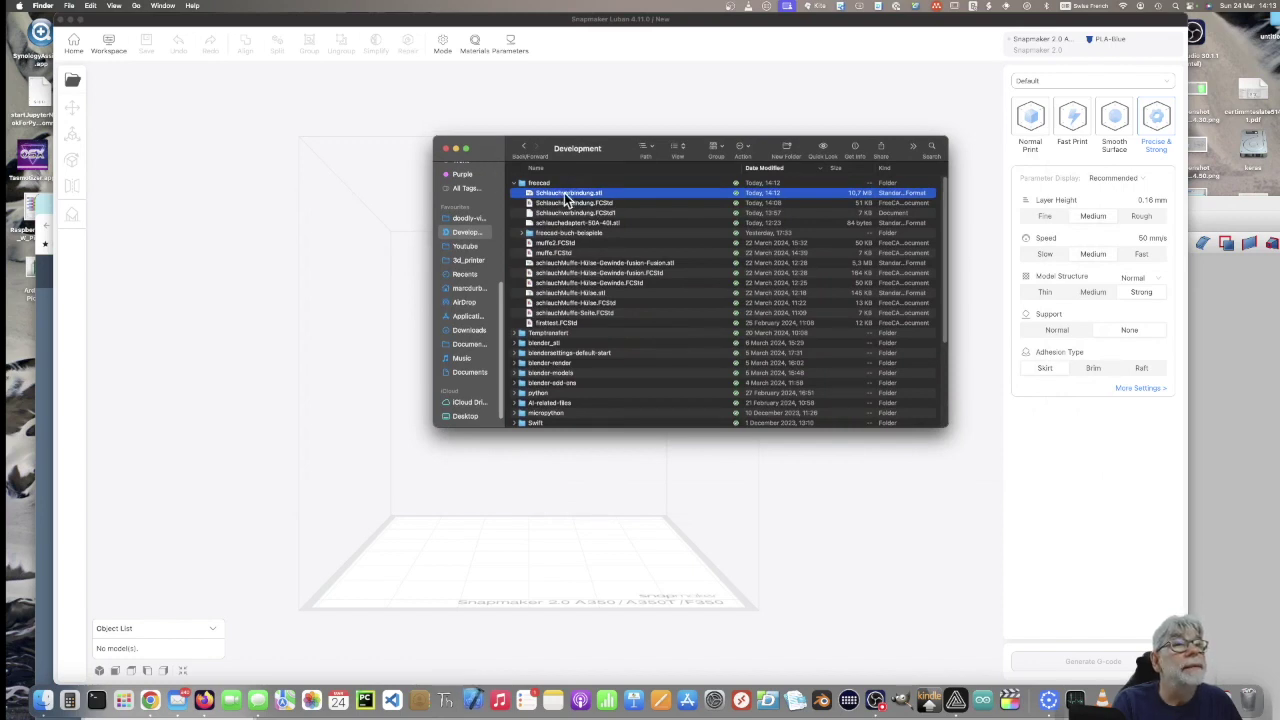
mouse_move(570, 192)
left_mouse_down()
mouse_move(520, 383)
mouse_move(503, 567)
mouse_move(503, 540)
left_mouse_up()
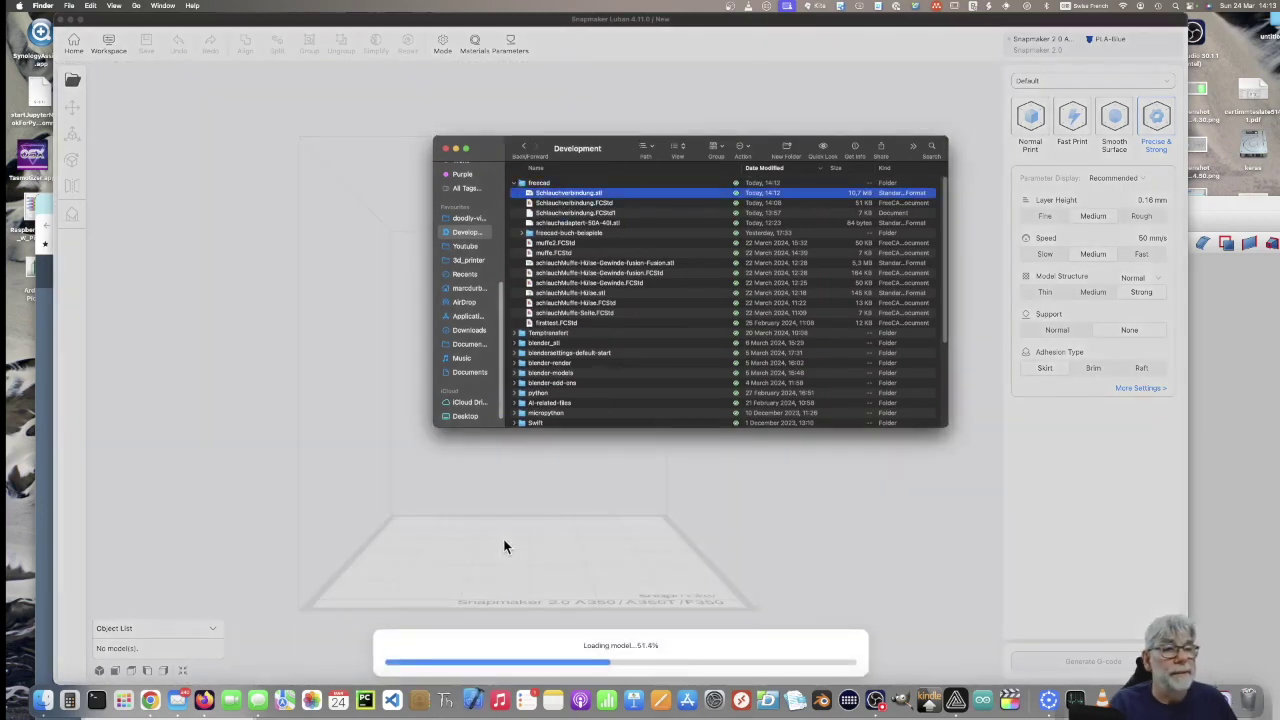
right_click(474, 697)
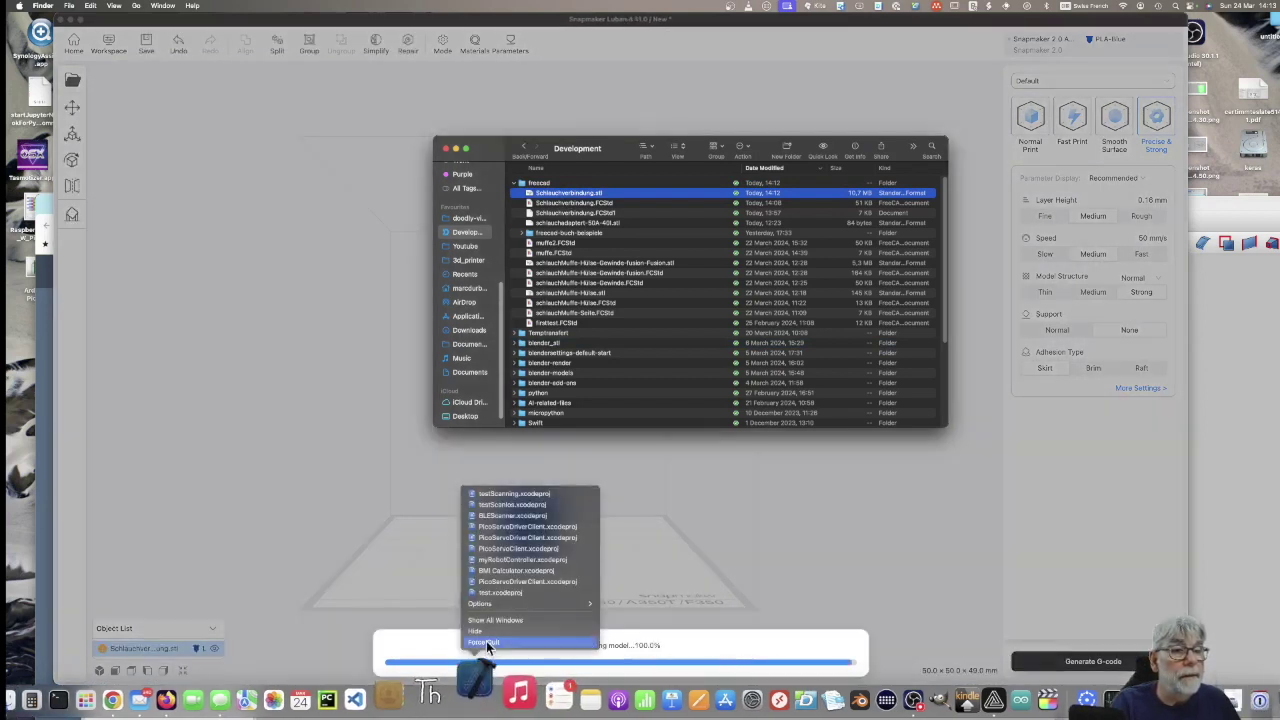
left_click(486, 640)
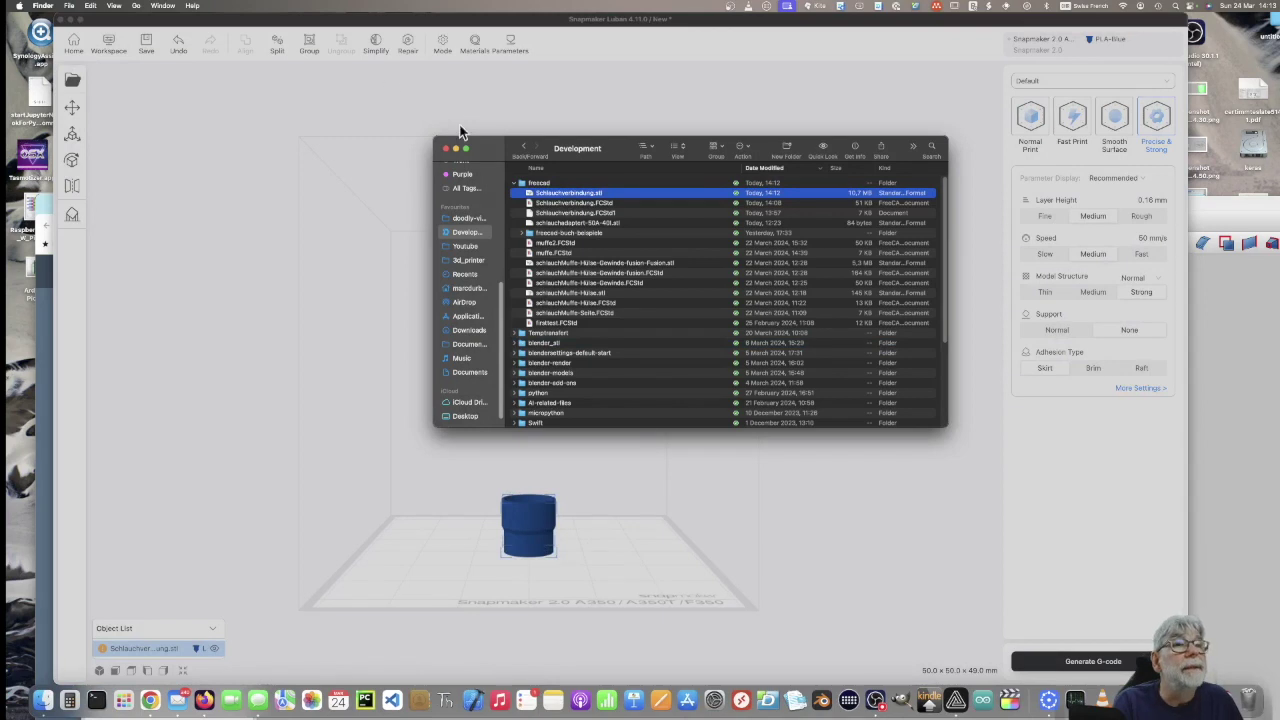
Close the Finder window and repair the imported model's errors in Luban.
left_click(446, 148)
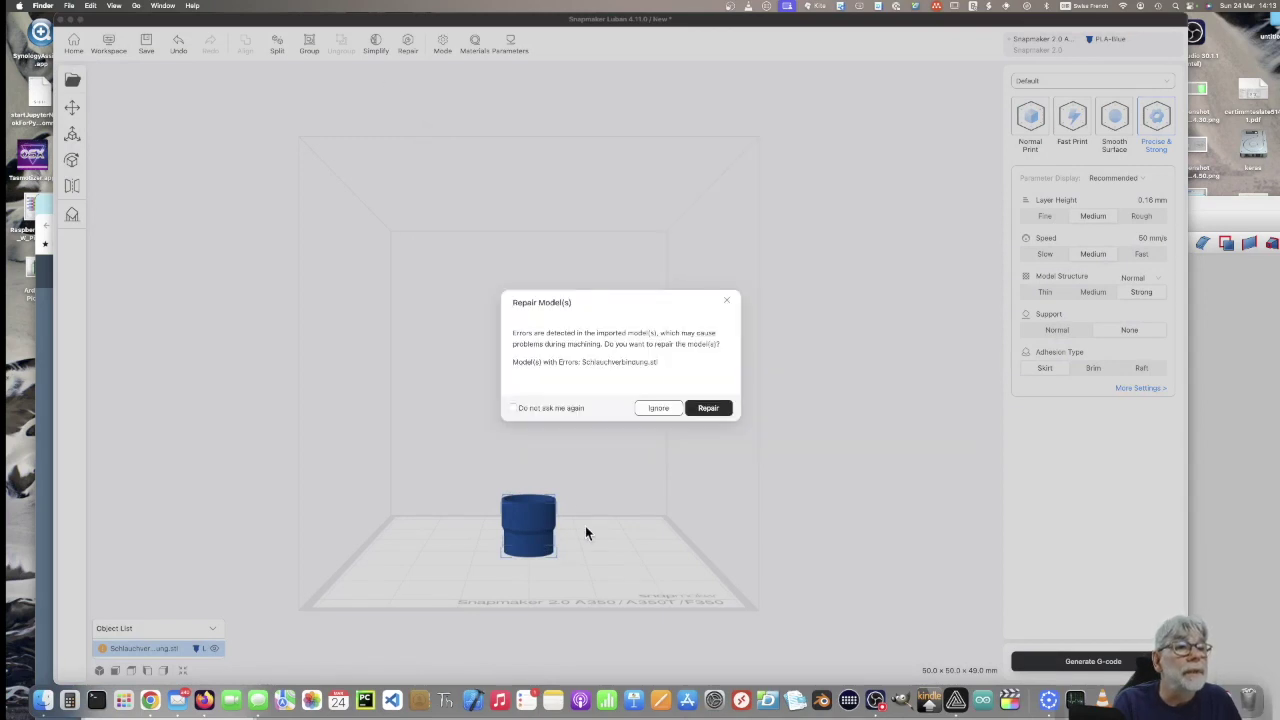
left_click(712, 411)
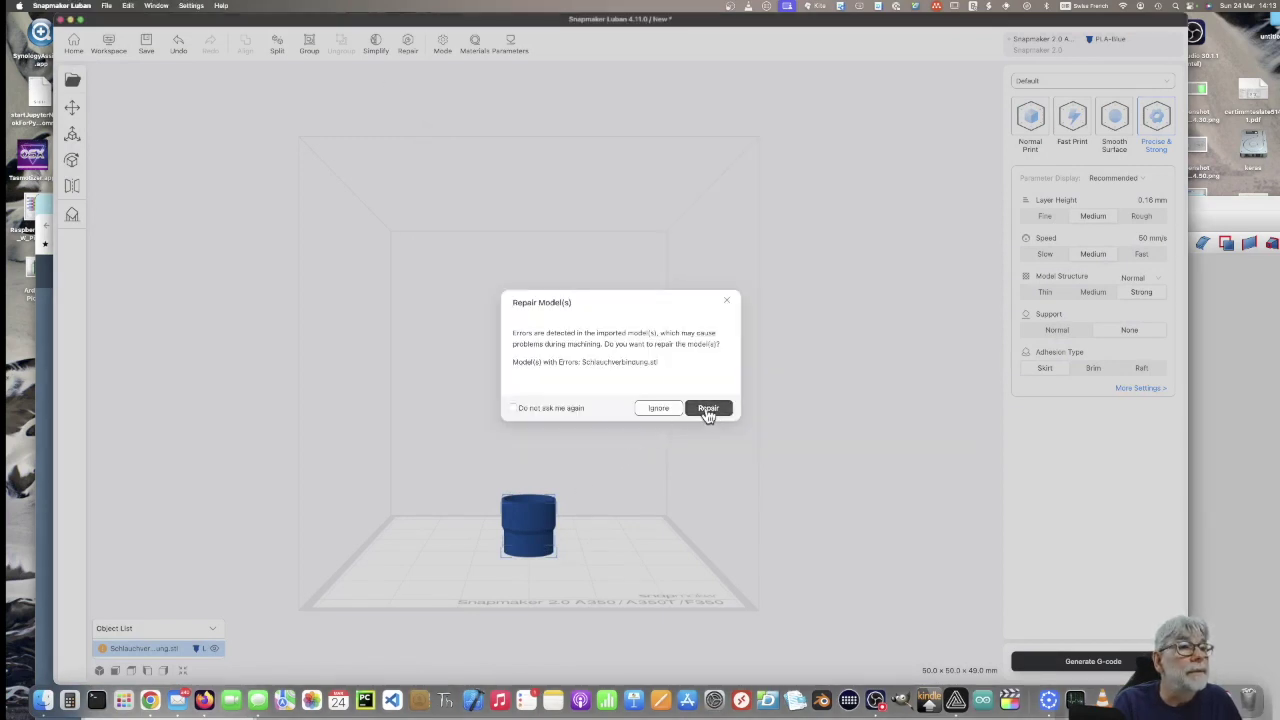
left_click(707, 409)
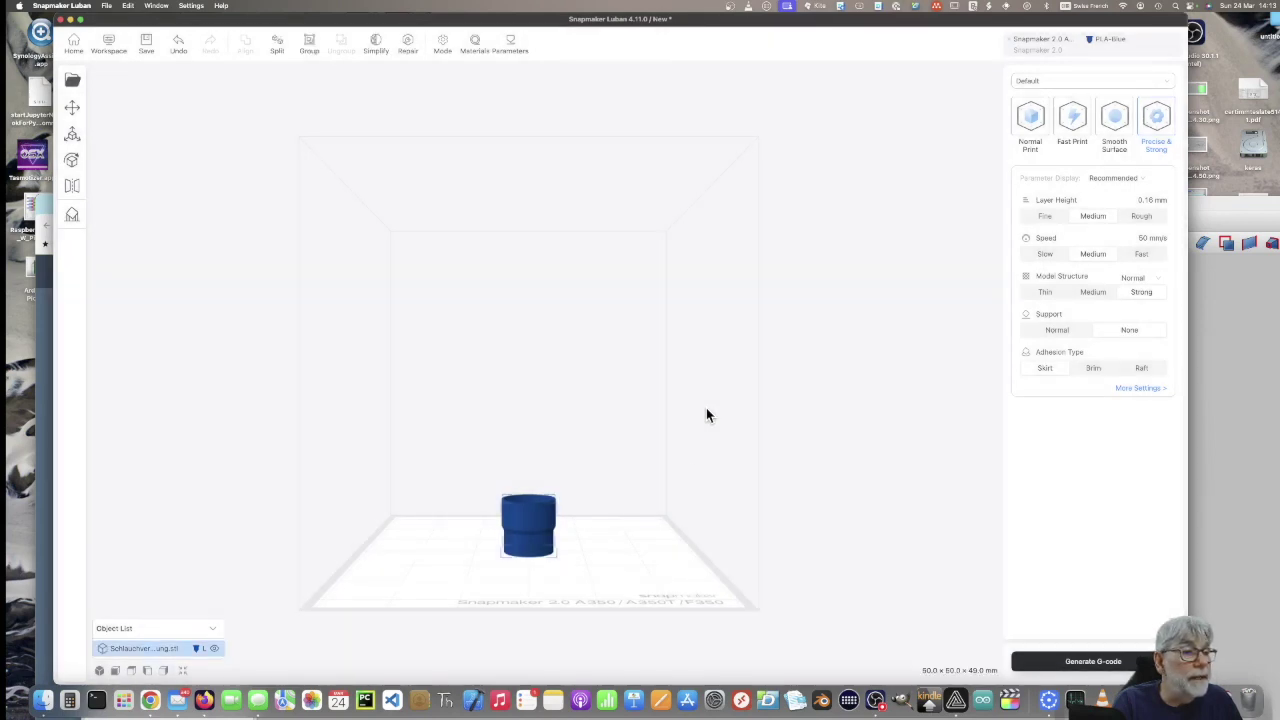
scroll(558, 540, "up", 2)
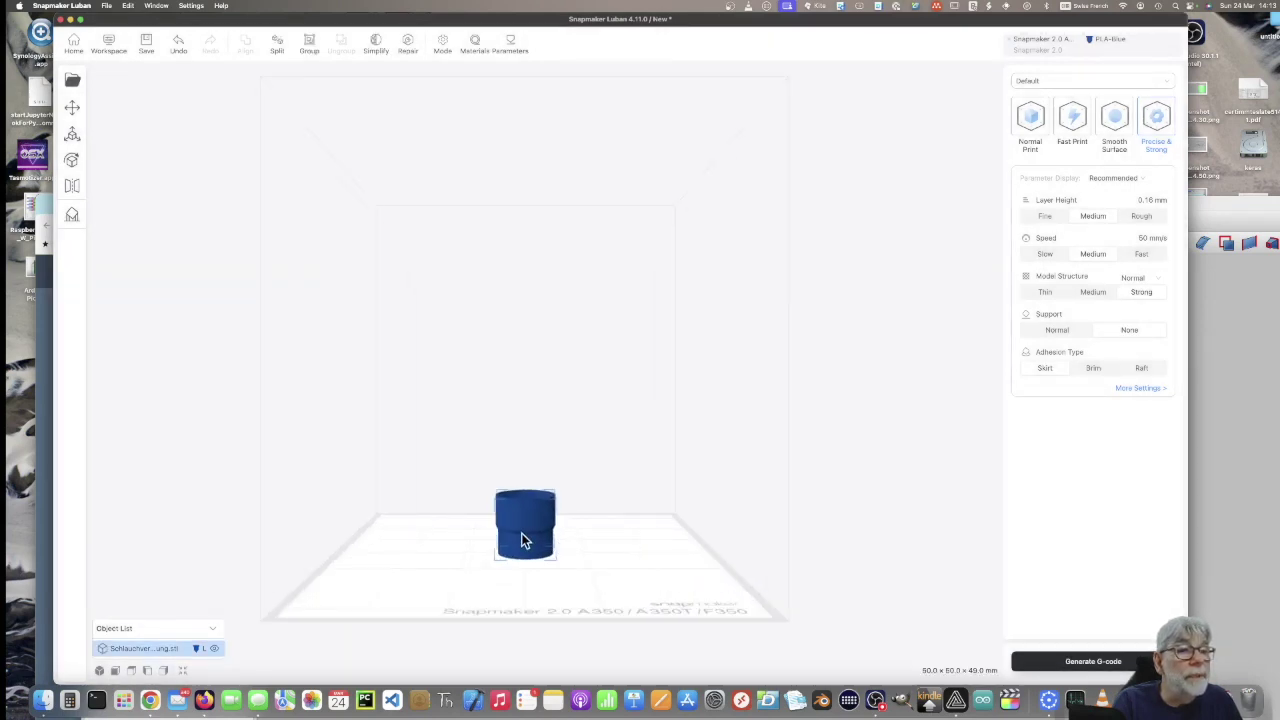
left_click(73, 136)
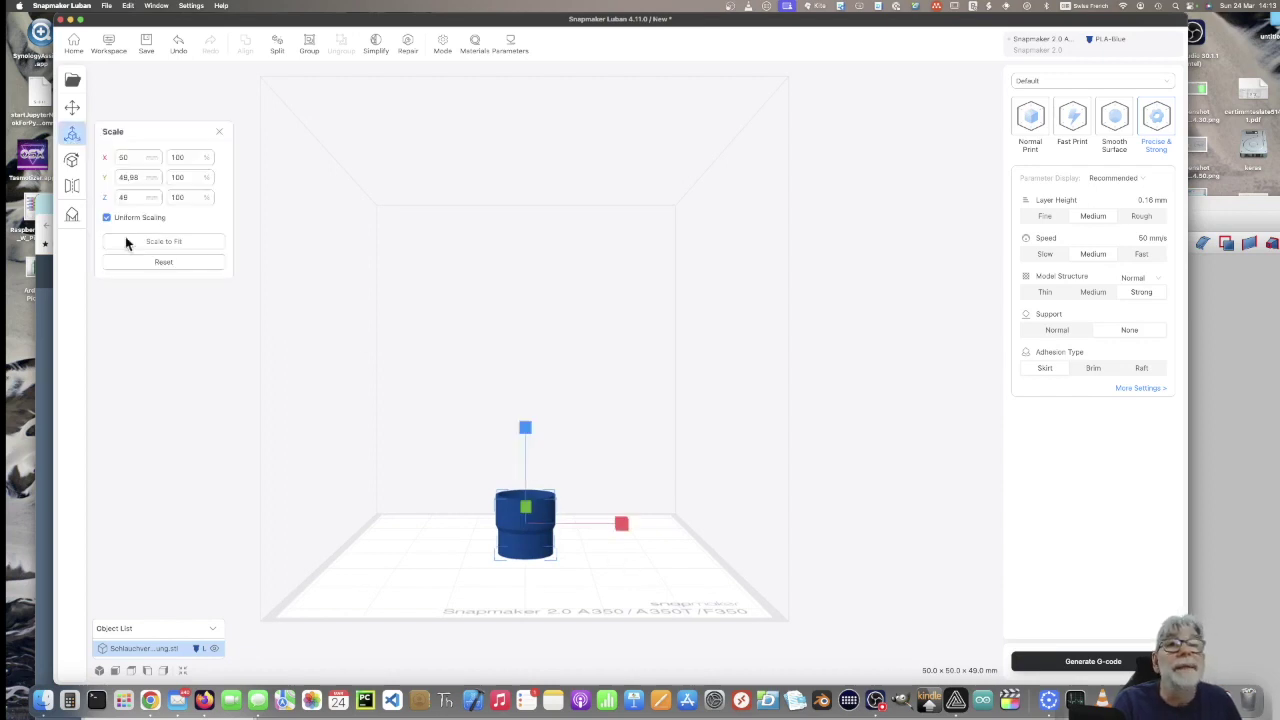
Rotate the connector about the X axis with the rotate gizmo.
left_click(72, 161)
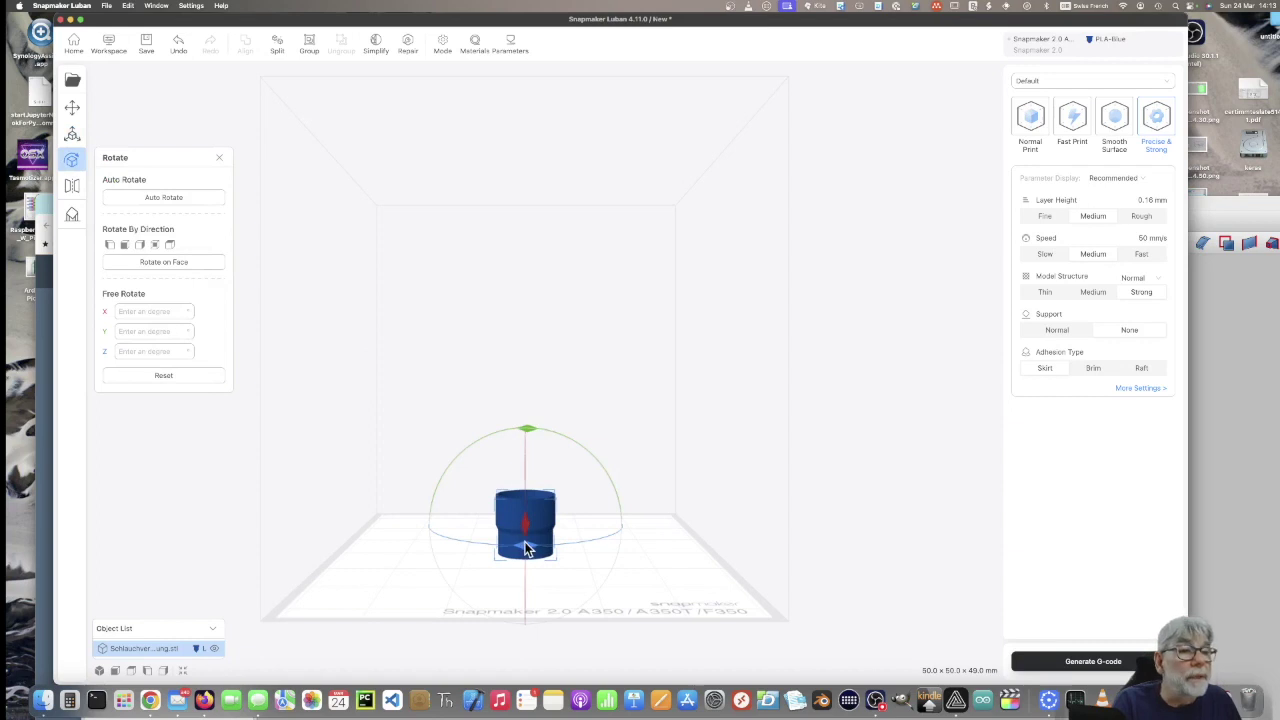
left_click_drag(522, 538, 520, 468)
scroll(537, 487, "up", 3)
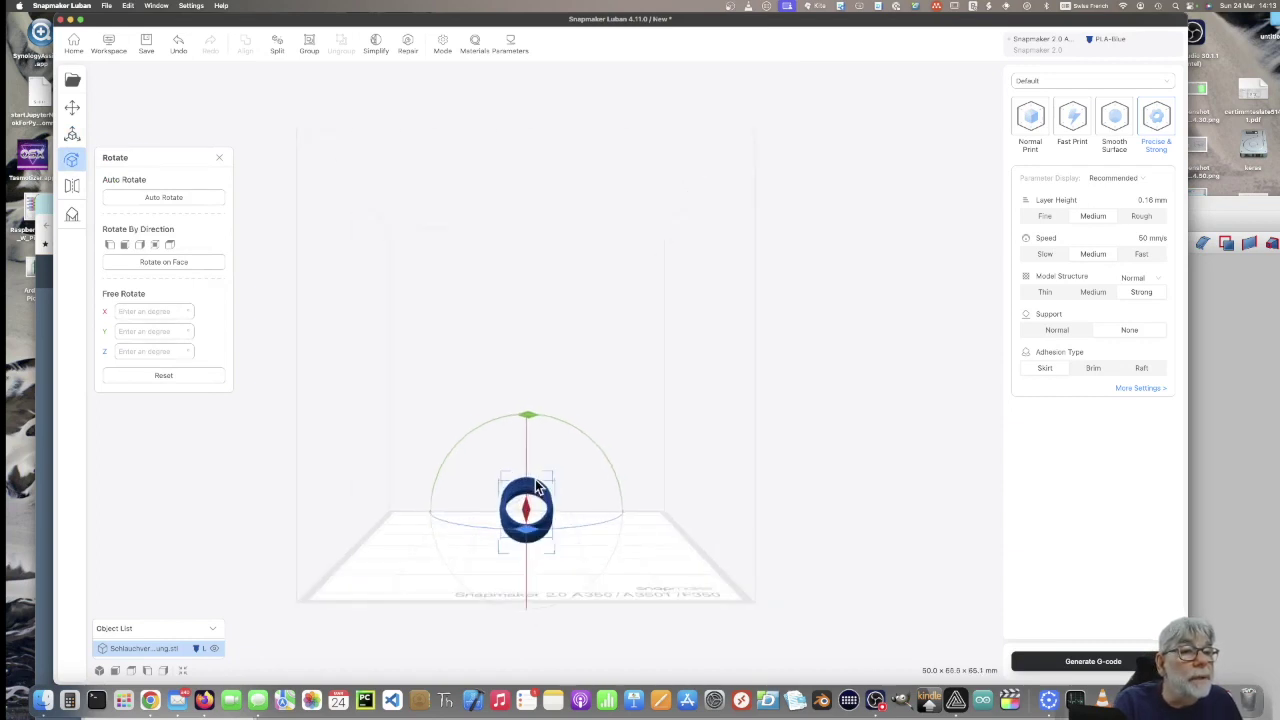
scroll(535, 487, "up", 2)
scroll(535, 485, "up", 2)
scroll(535, 485, "up", 2)
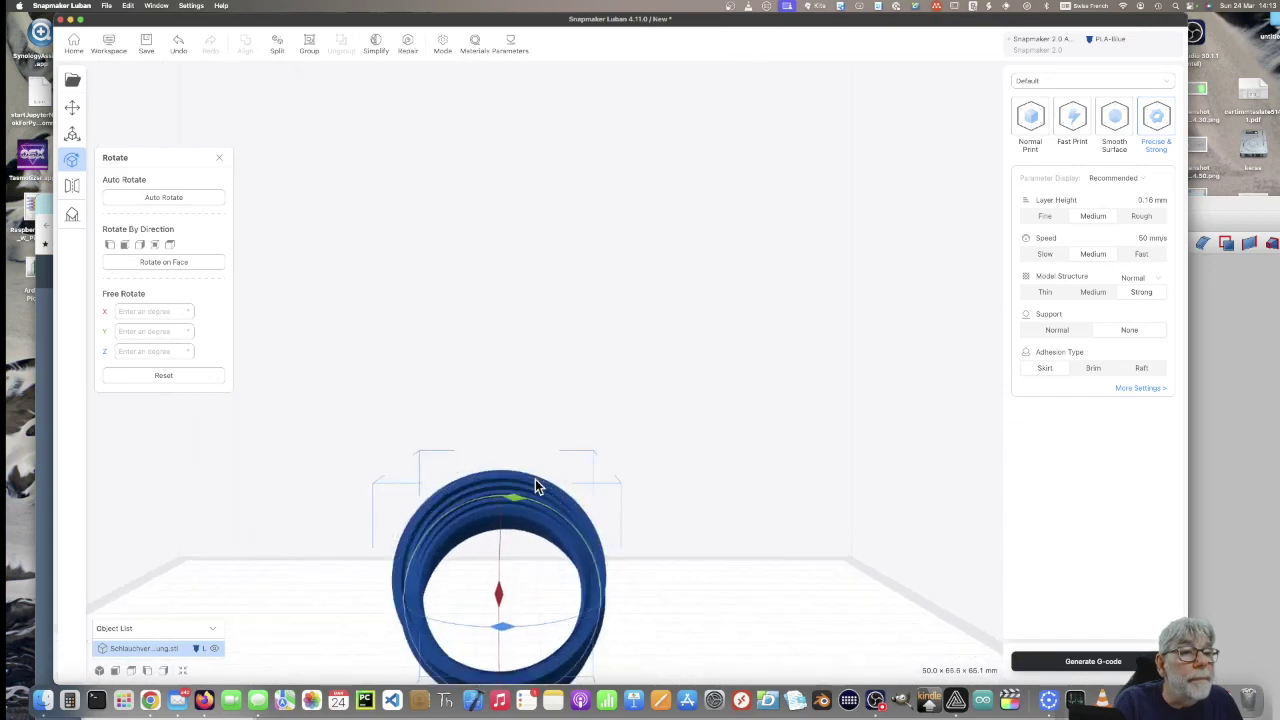
scroll(520, 500, "up", 2)
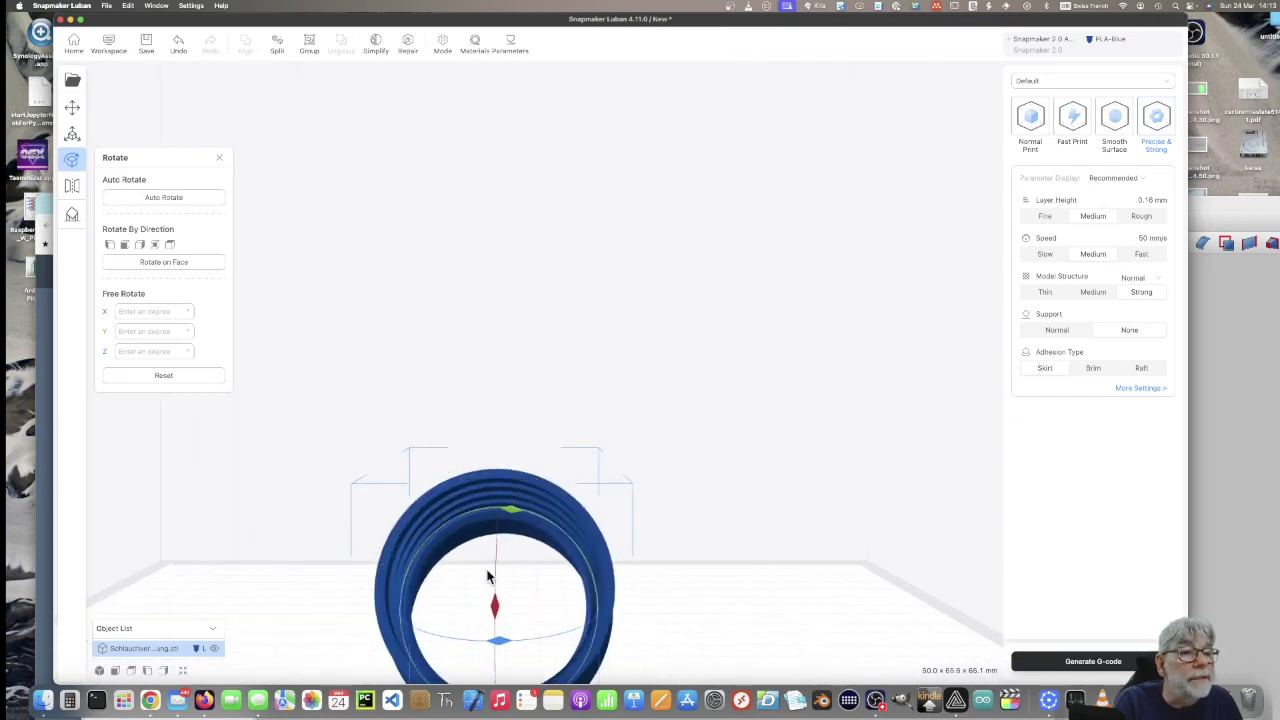
mouse_move(494, 578)
left_mouse_down()
mouse_move(493, 602)
mouse_move(474, 587)
mouse_move(500, 517)
mouse_move(490, 563)
mouse_move(502, 530)
mouse_move(520, 668)
mouse_move(520, 615)
left_mouse_up()
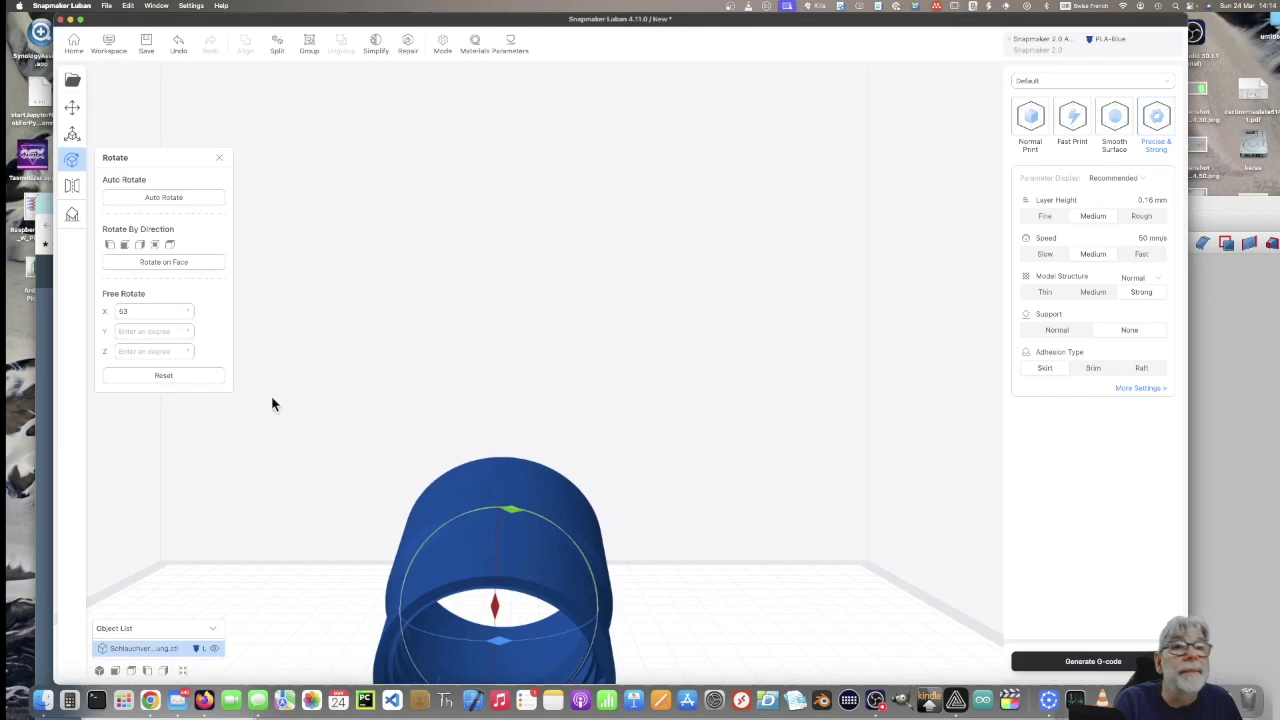
Auto Rotate the connector so it stands upright at 50.0 × 50.0 × 49.0 mm.
left_click(170, 198)
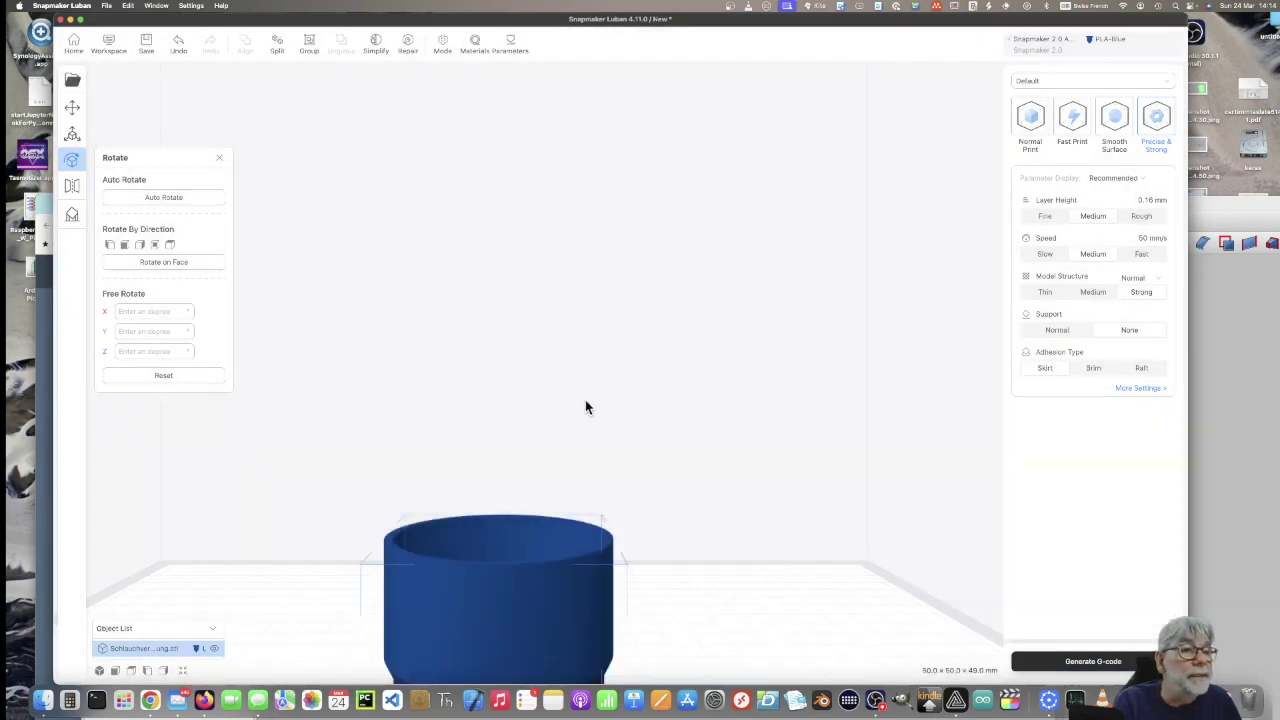
scroll(590, 401, "down", 2)
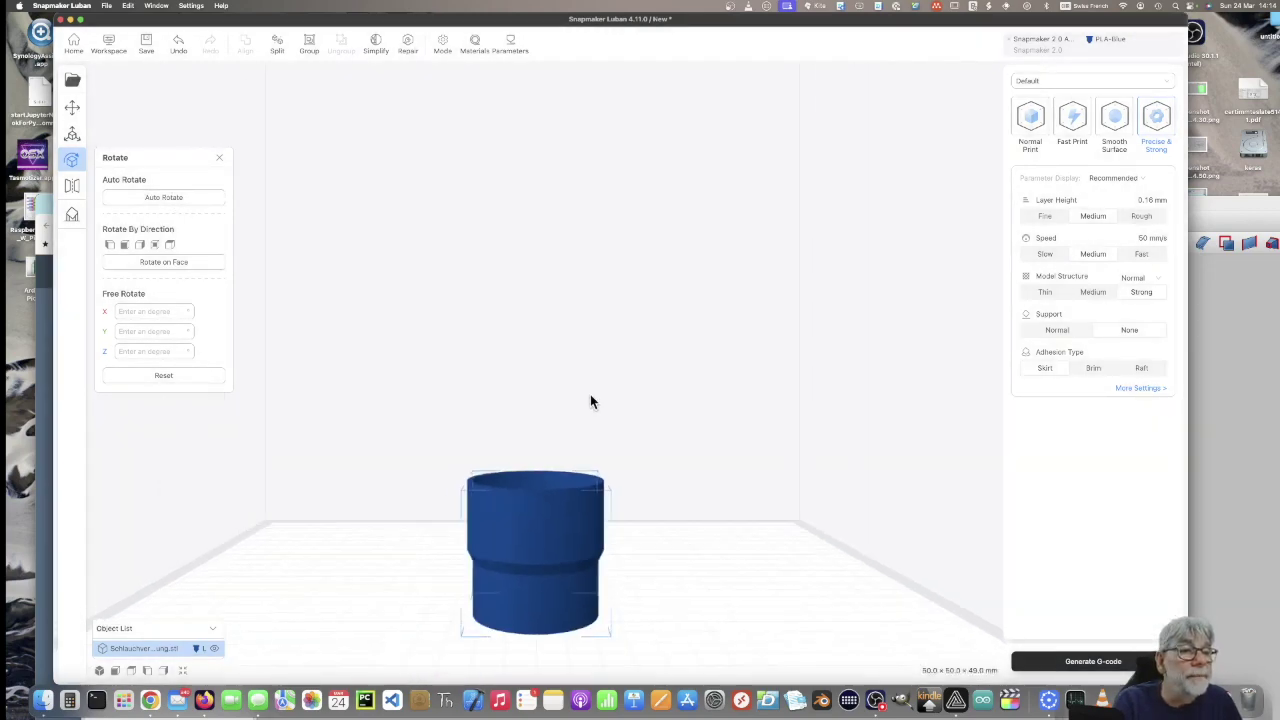
left_click(166, 199)
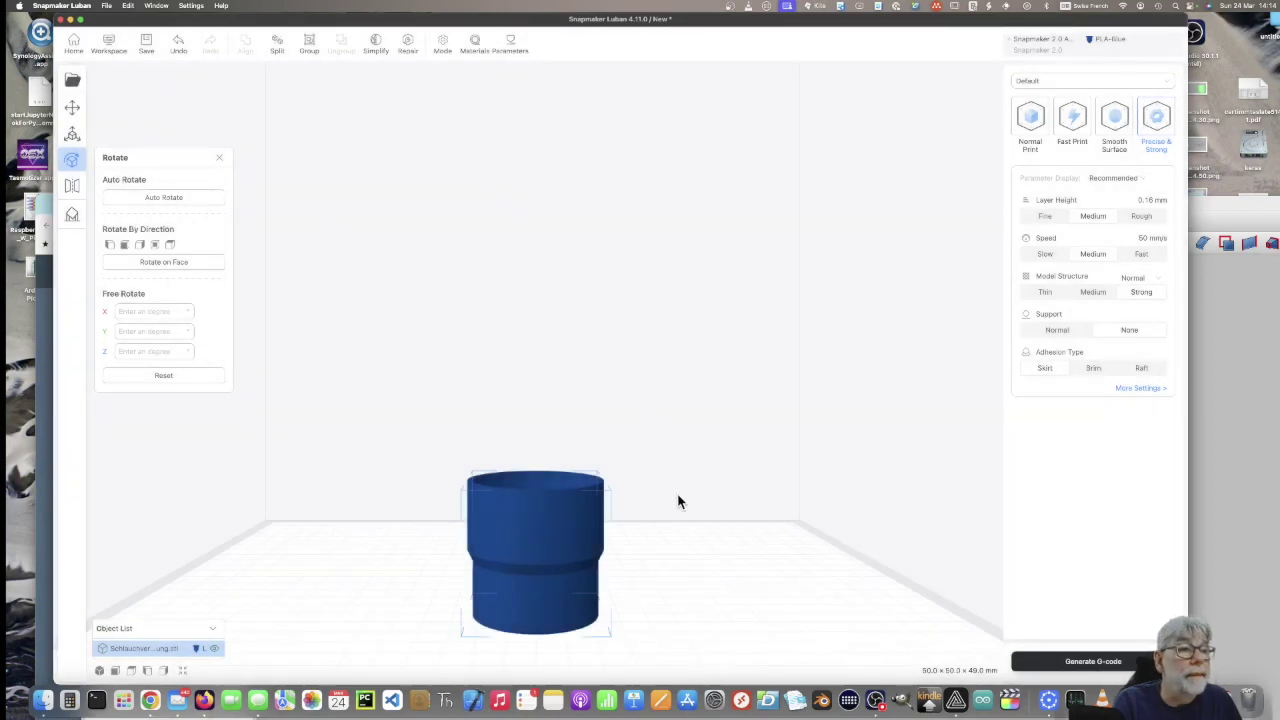
scroll(680, 503, "up", 2)
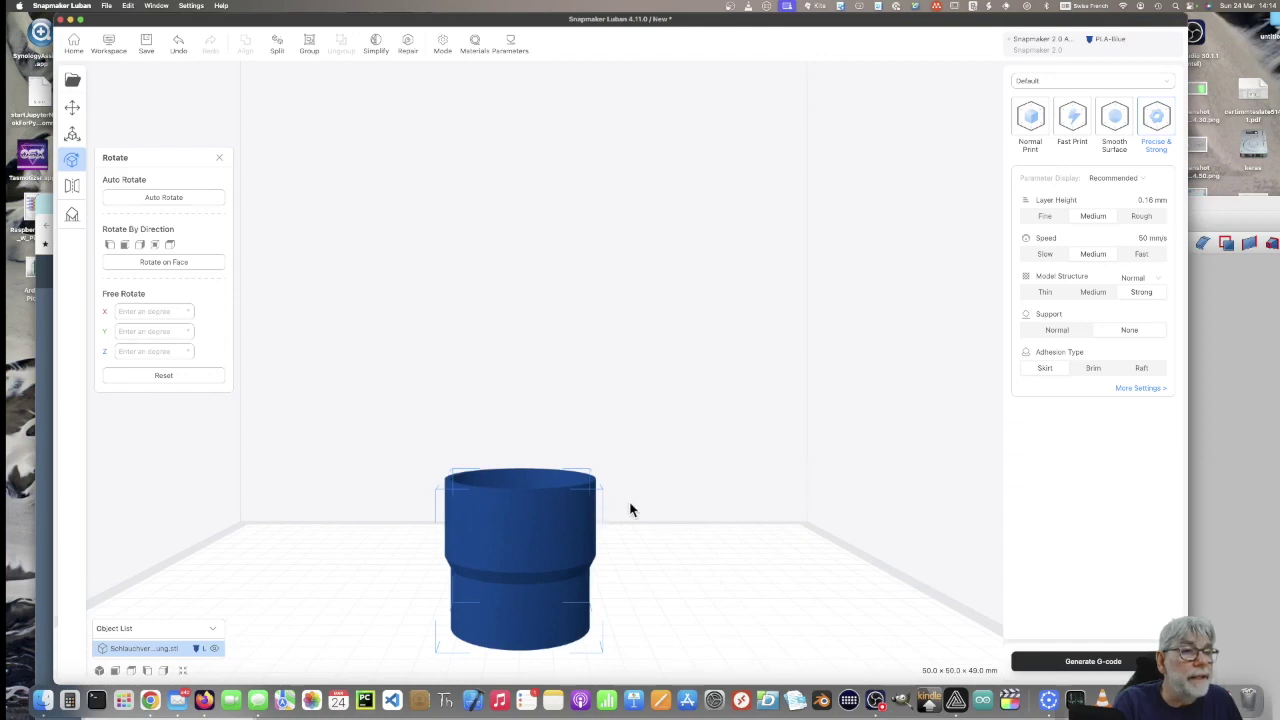
left_click(1100, 665)
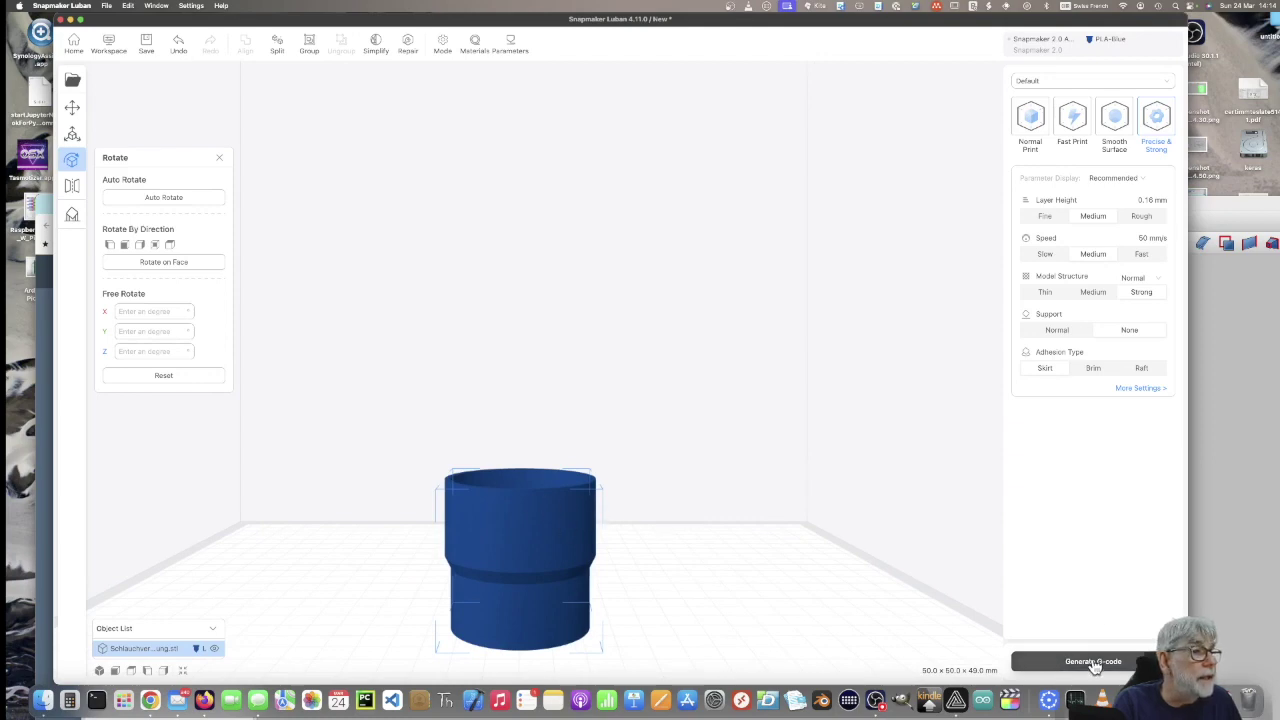
Generate the G-code and scrub the layer slider down and back up to the top.
left_click(1095, 663)
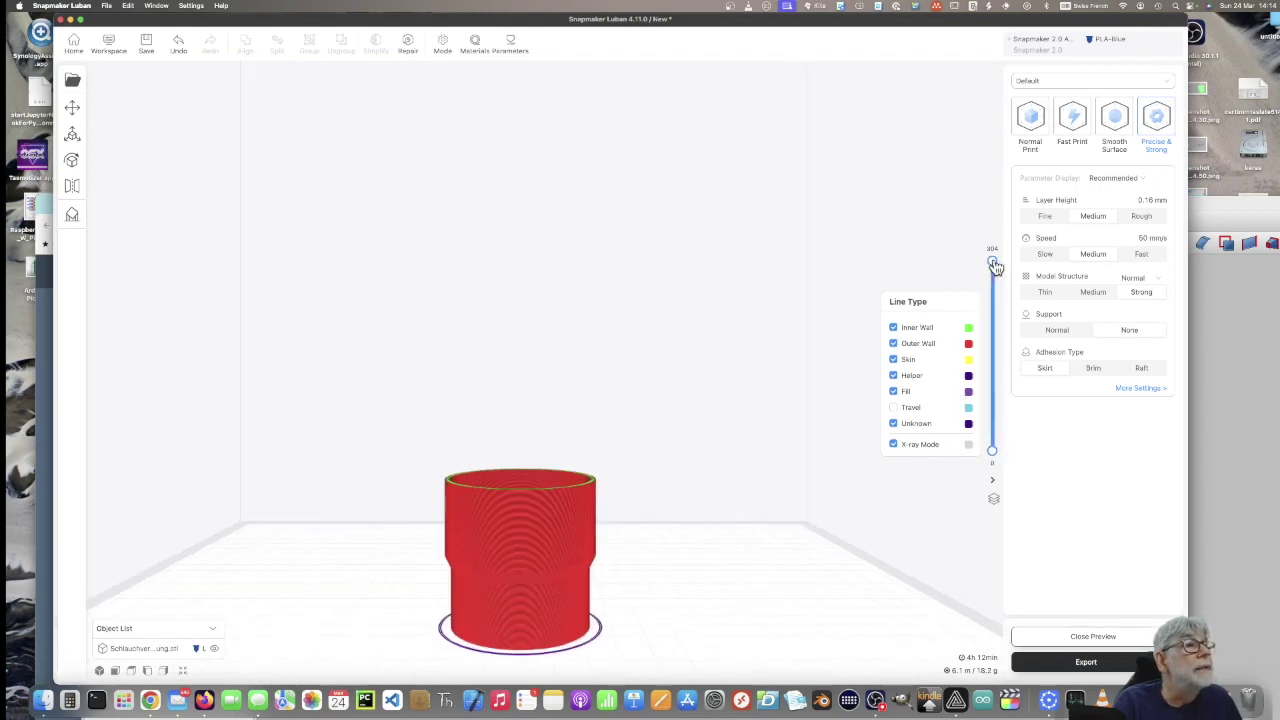
left_click_drag(992, 262, 990, 478)
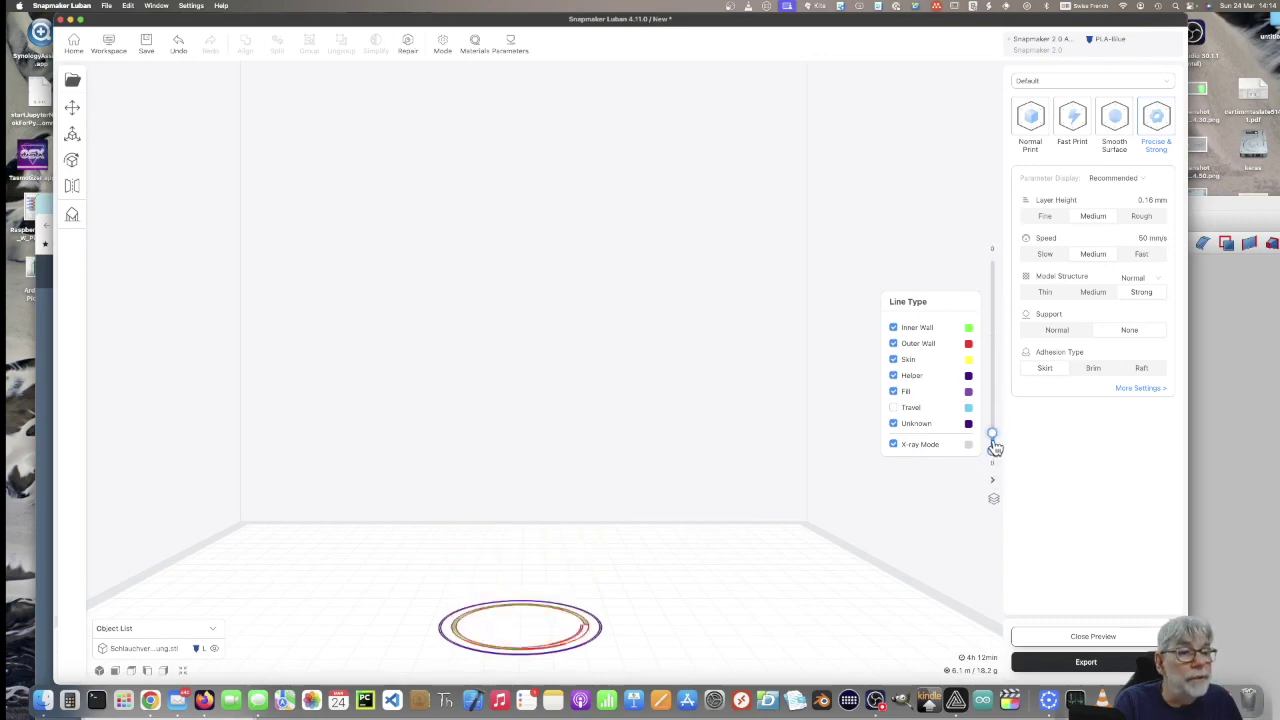
left_click_drag(994, 422, 991, 250)
left_click(1086, 664)
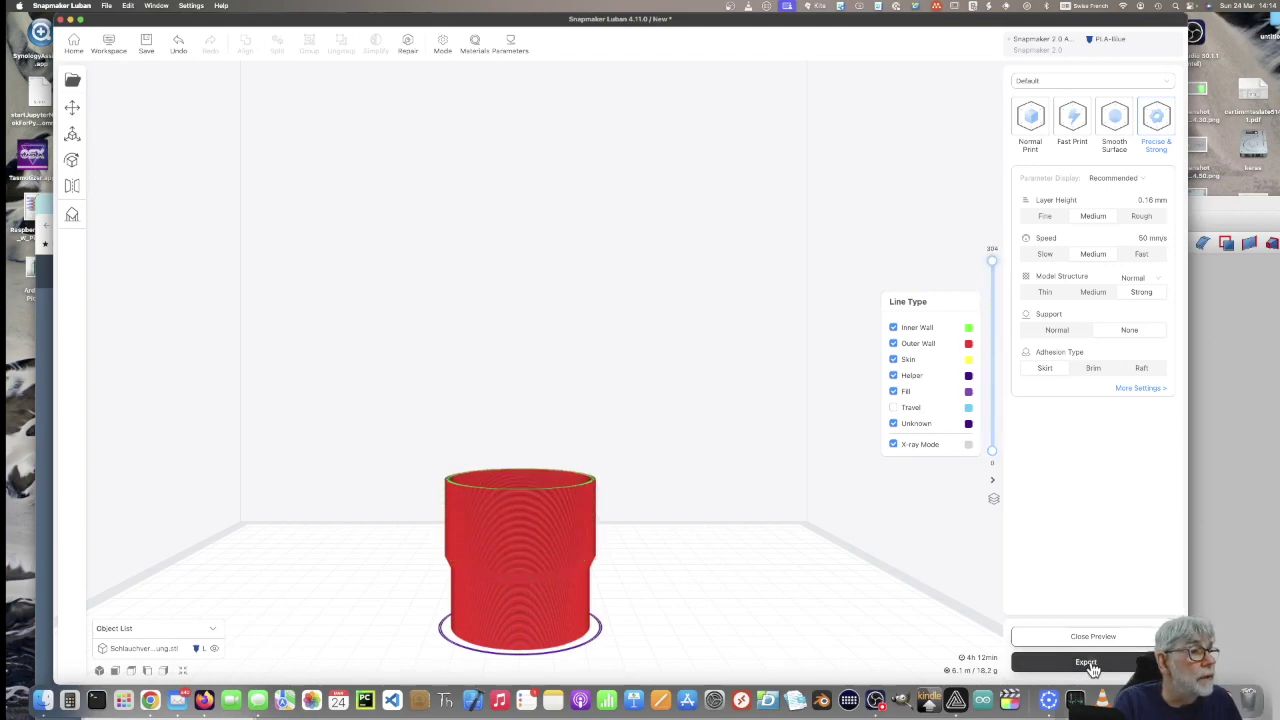
Load the sliced G-code into the workspace, close the preview, and switch to FreeCAD.
left_click(1086, 664)
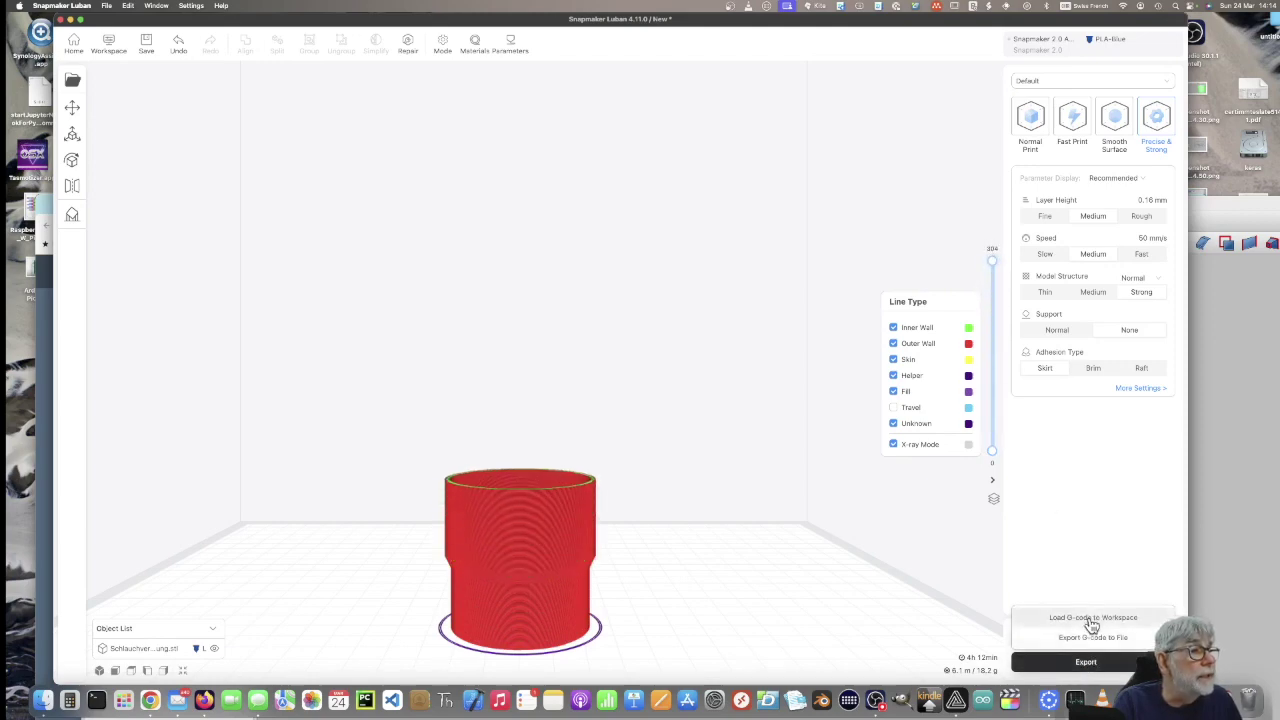
left_click(1090, 618)
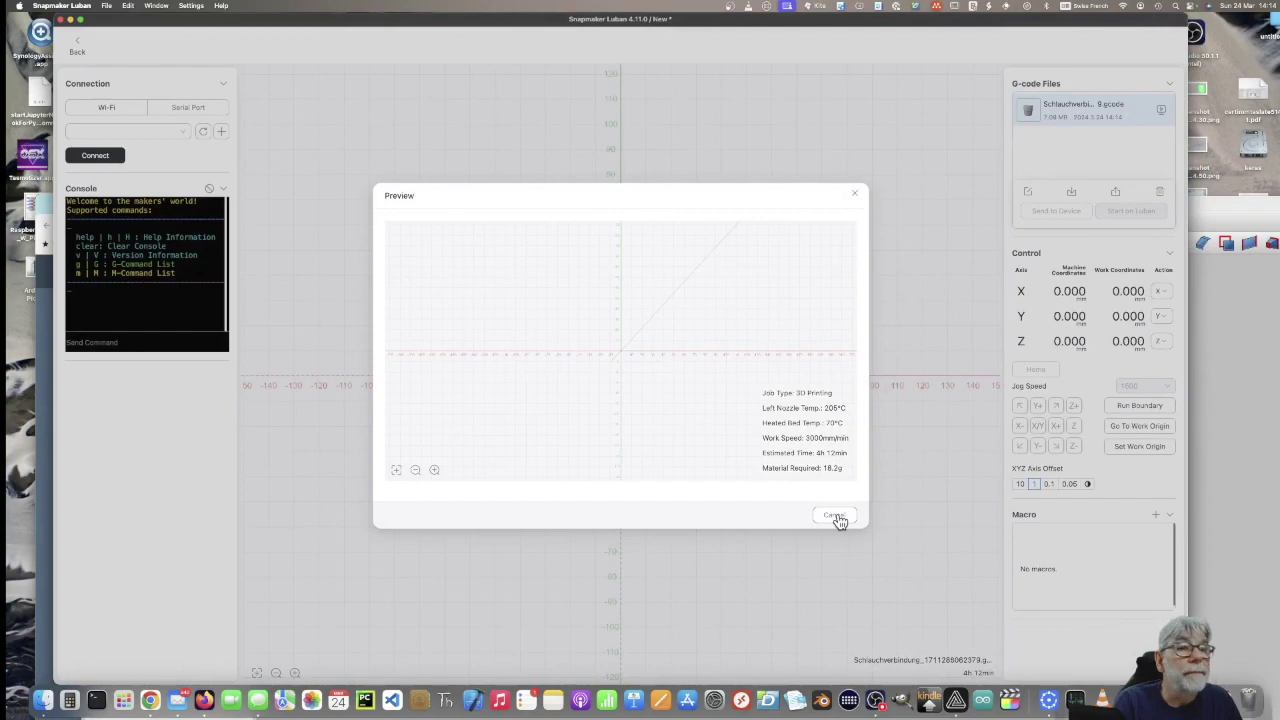
left_click(836, 516)
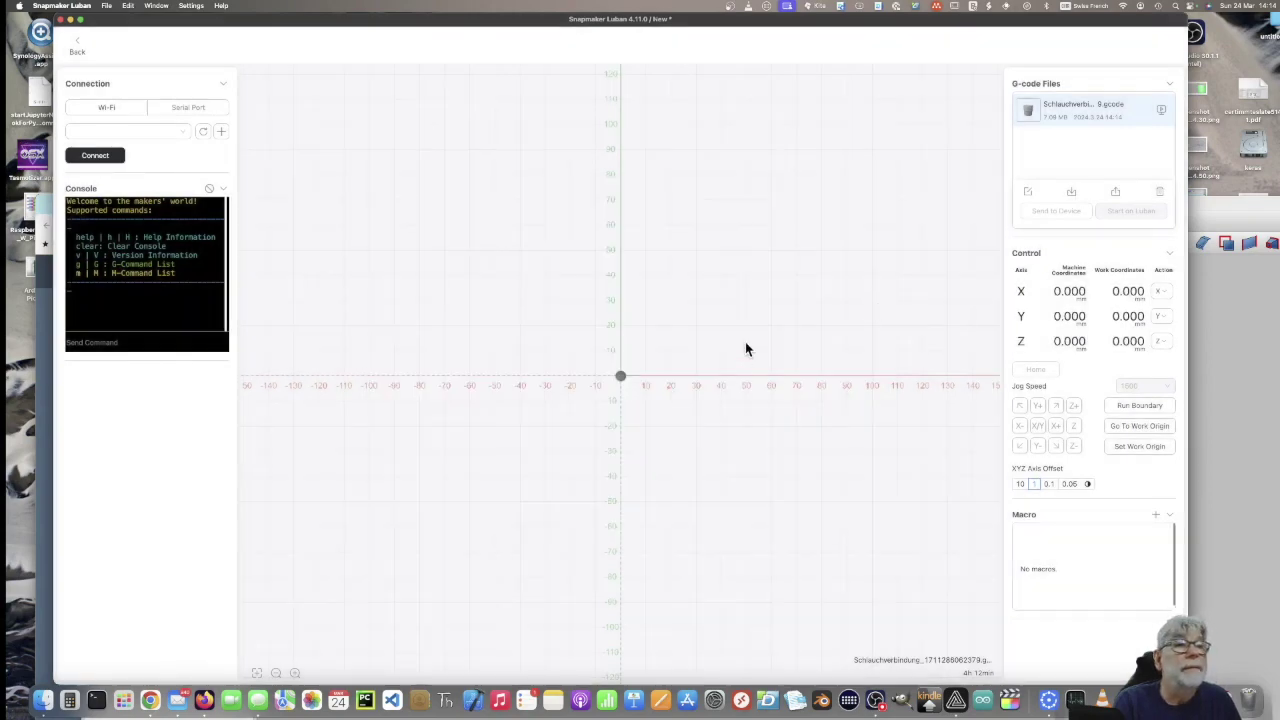
scroll(866, 317, "down", 3)
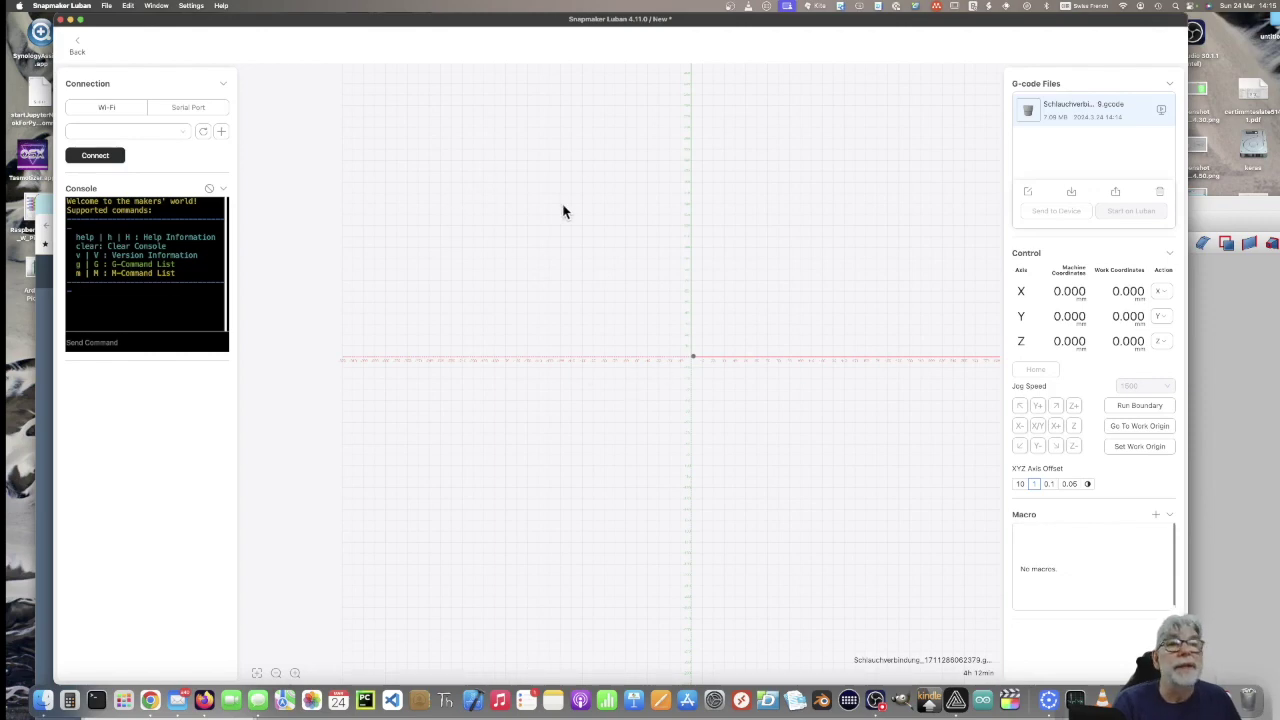
key("super+Tab")
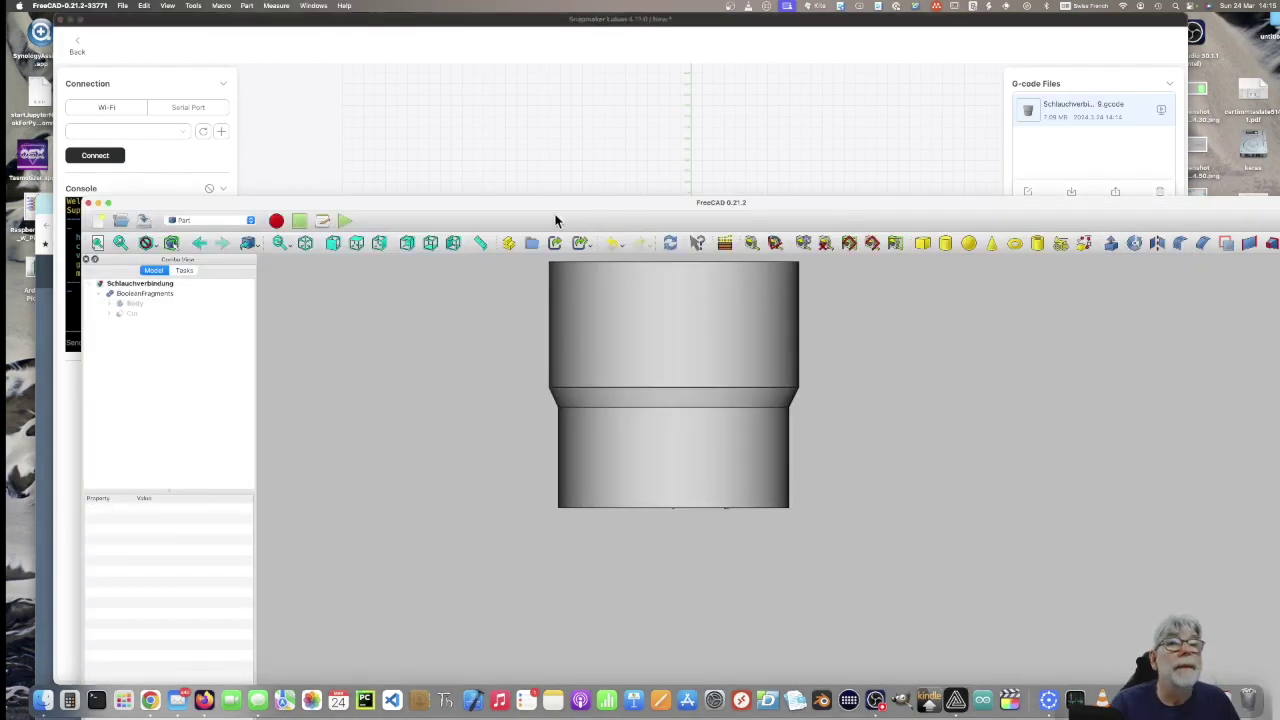
Move the FreeCAD window to the top-left of the screen and open the workbench selector list.
left_click_drag(591, 214, 541, 49)
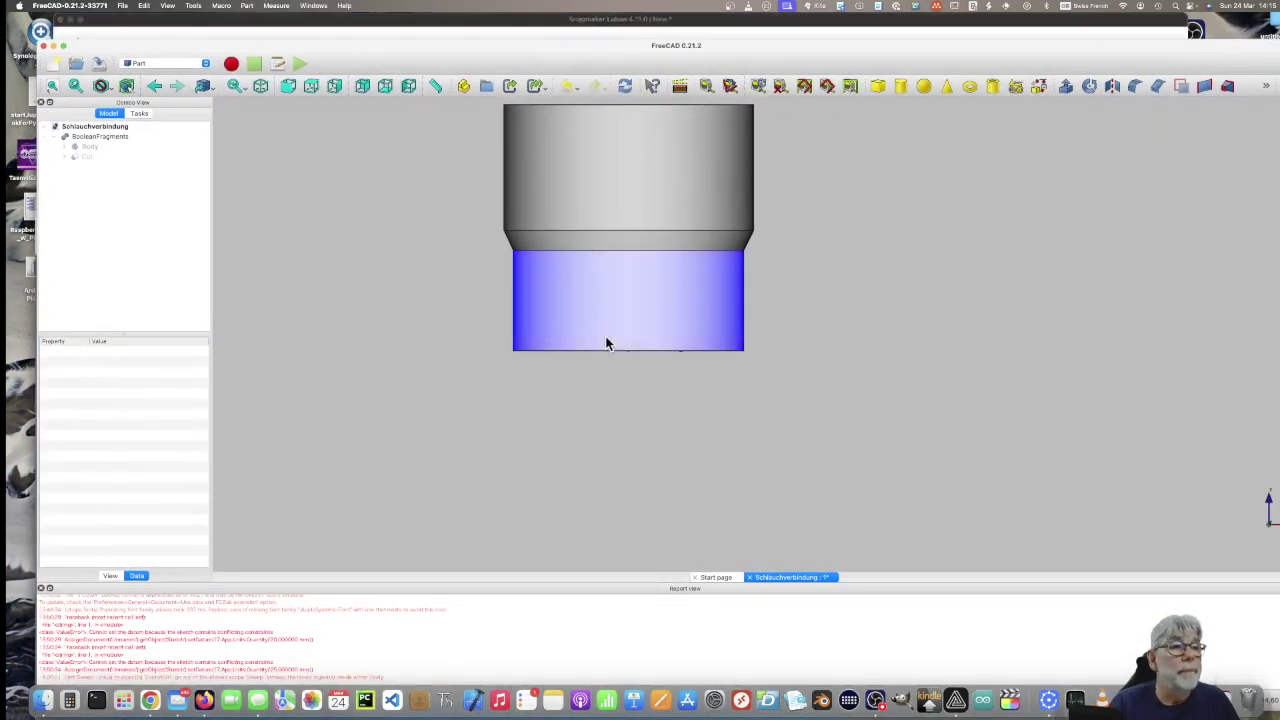
scroll(605, 338, "up", 1)
scroll(605, 338, "down", 3)
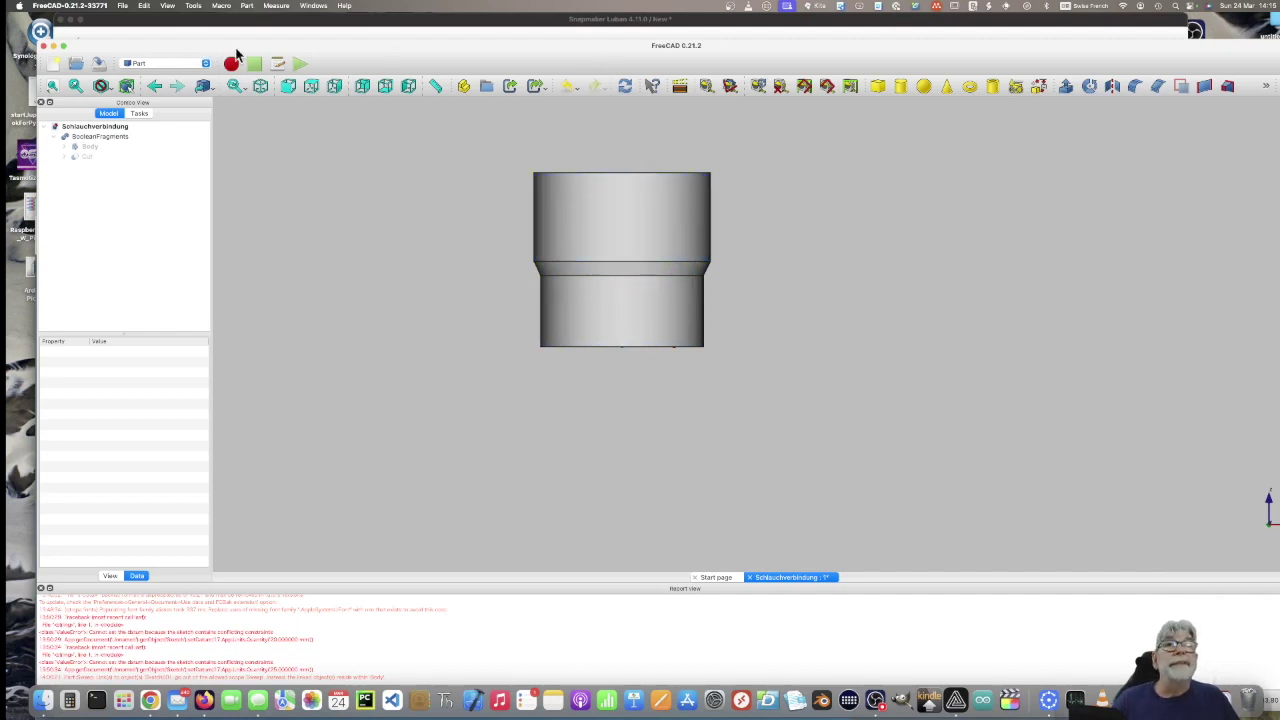
left_click_drag(238, 46, 214, 50)
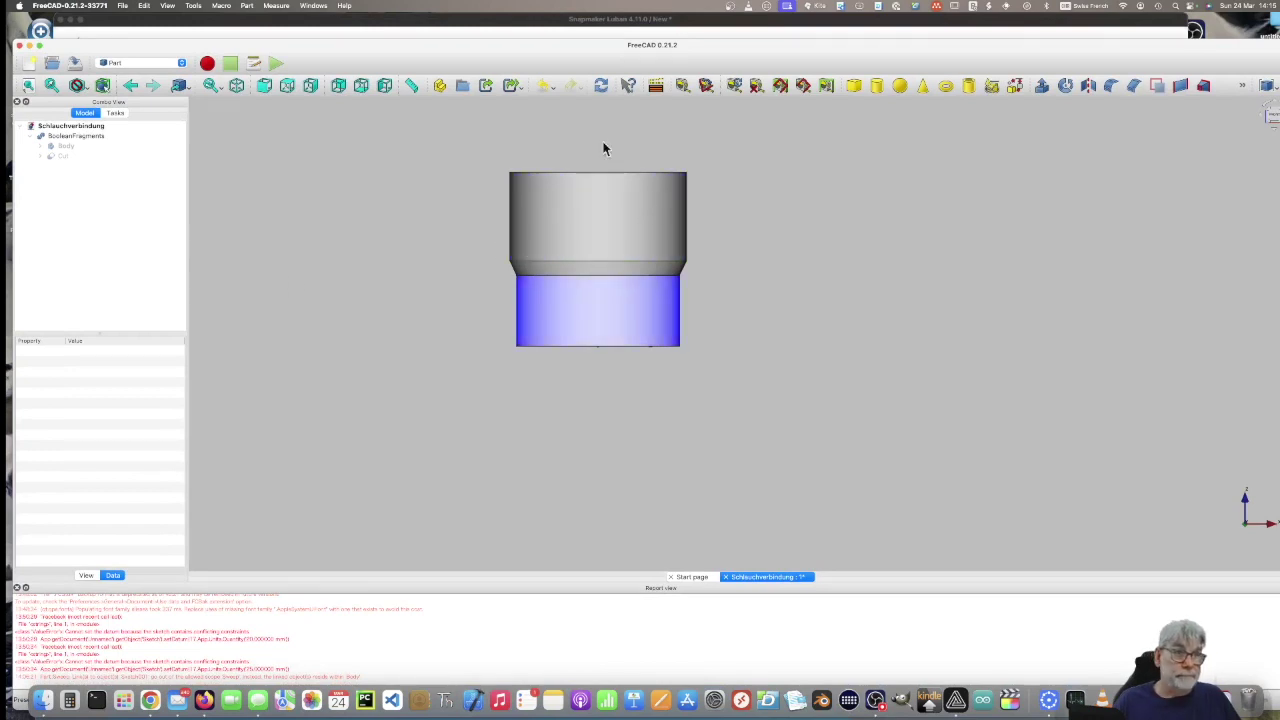
left_click(183, 65)
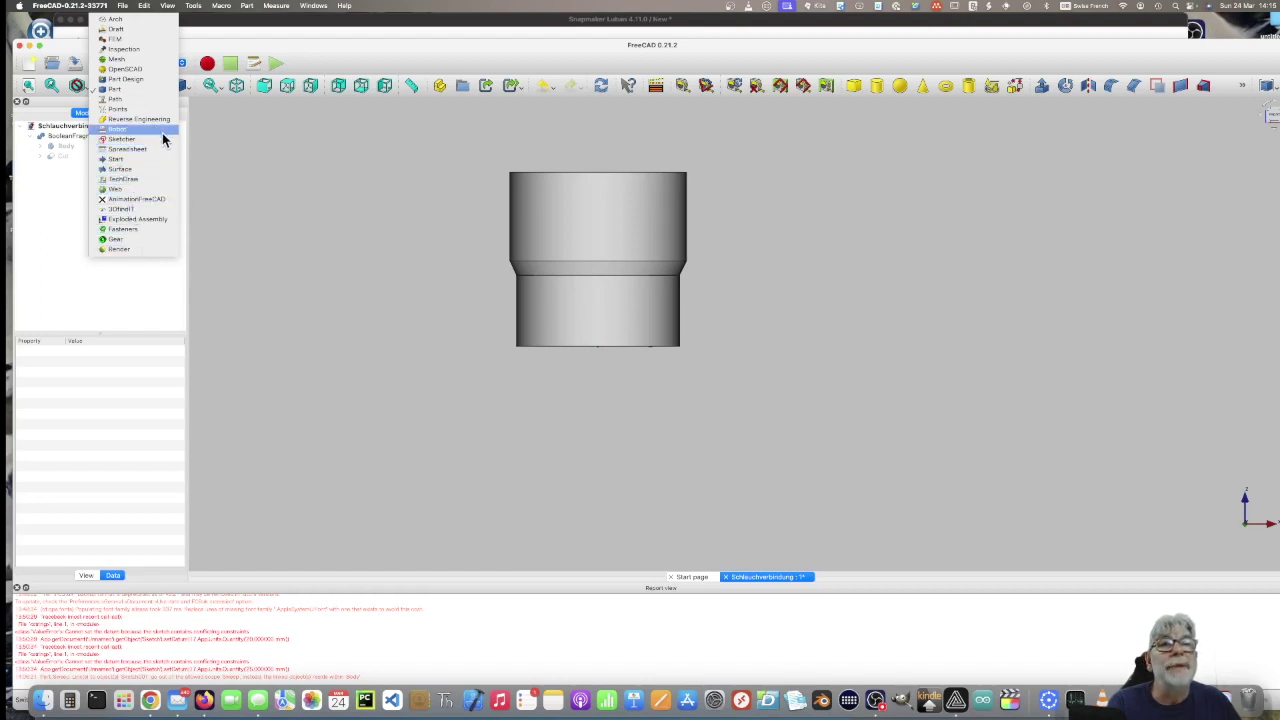
Open the Addon Manager from the Tools menu and filter it to Workbenches addons only.
left_click(220, 8)
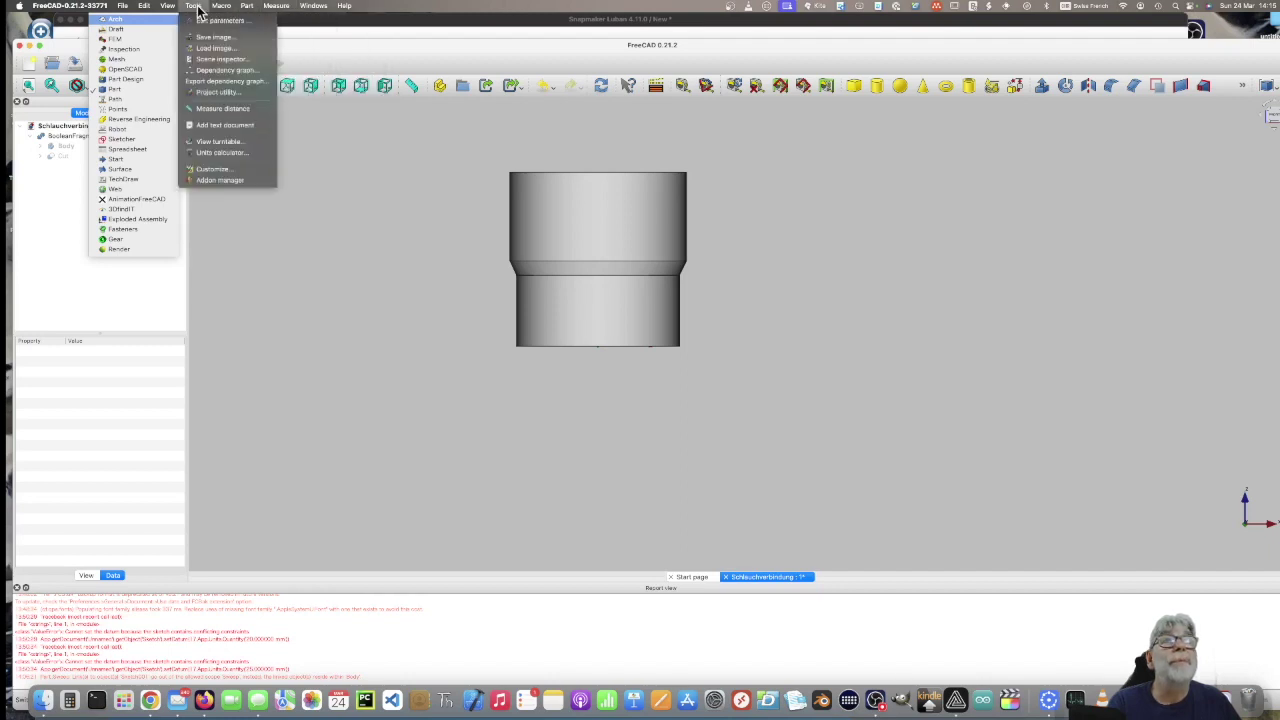
left_click(218, 181)
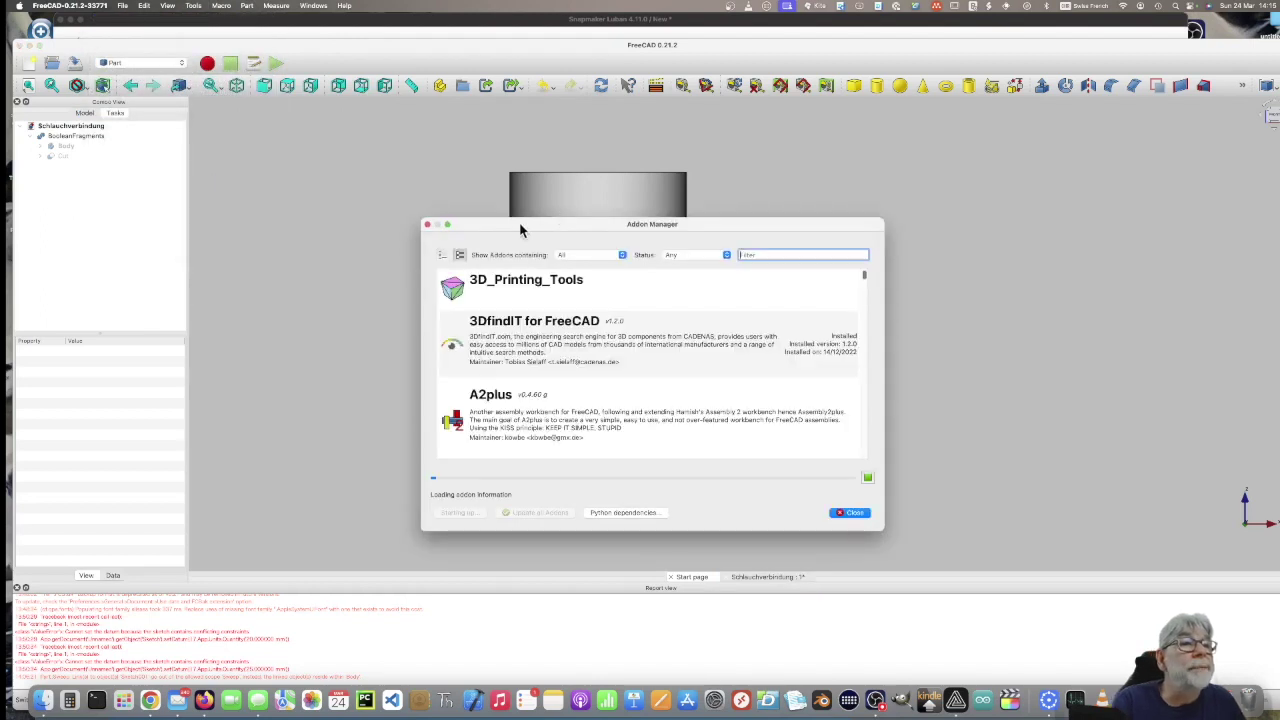
left_click_drag(519, 225, 362, 128)
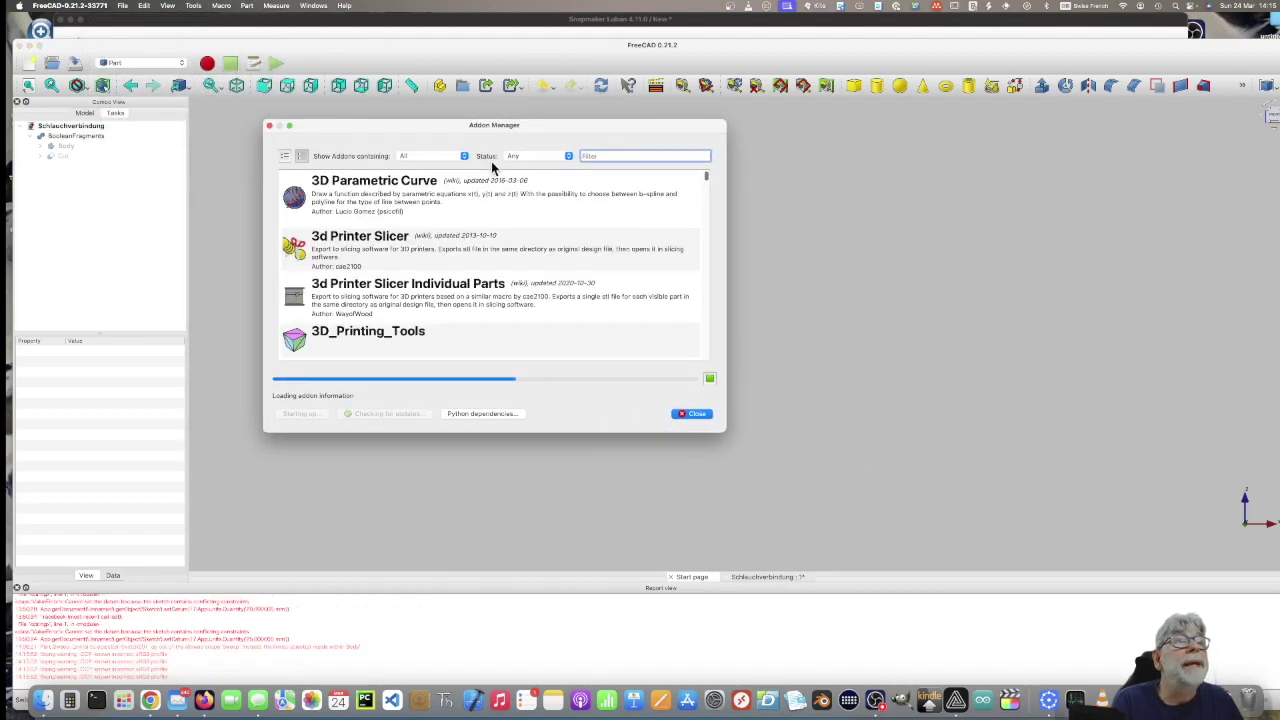
left_click(462, 156)
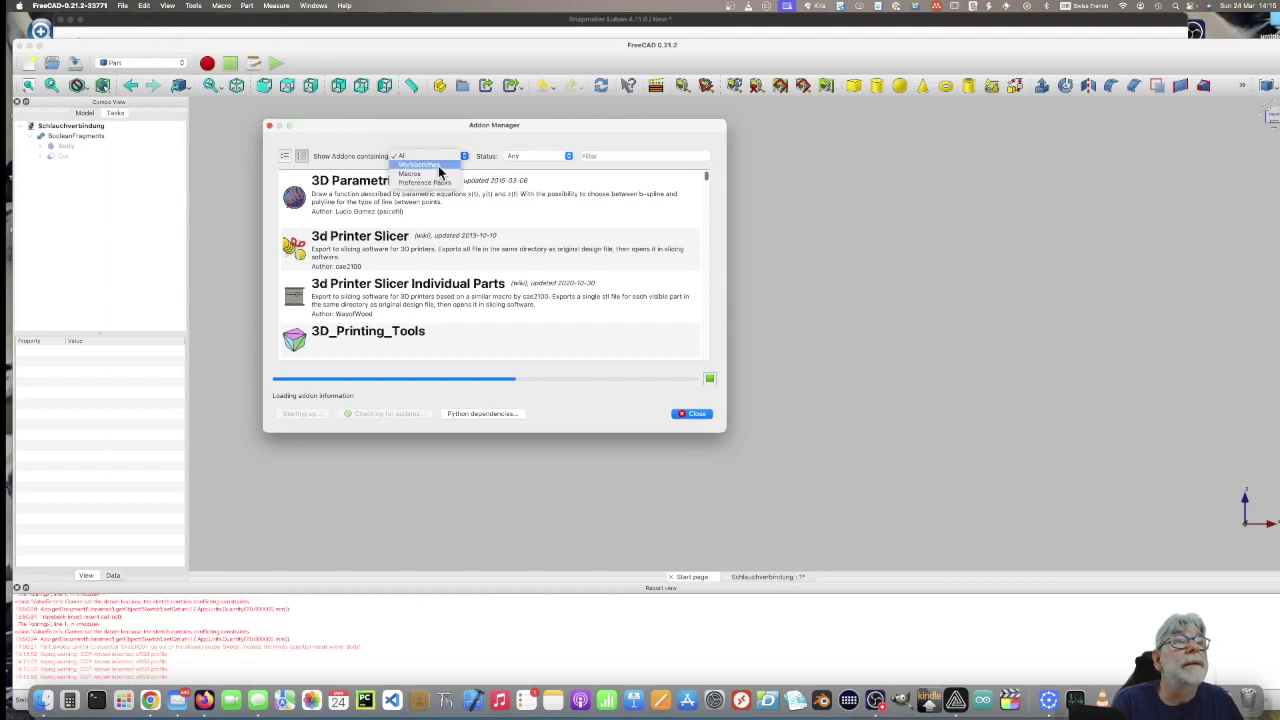
left_click(434, 165)
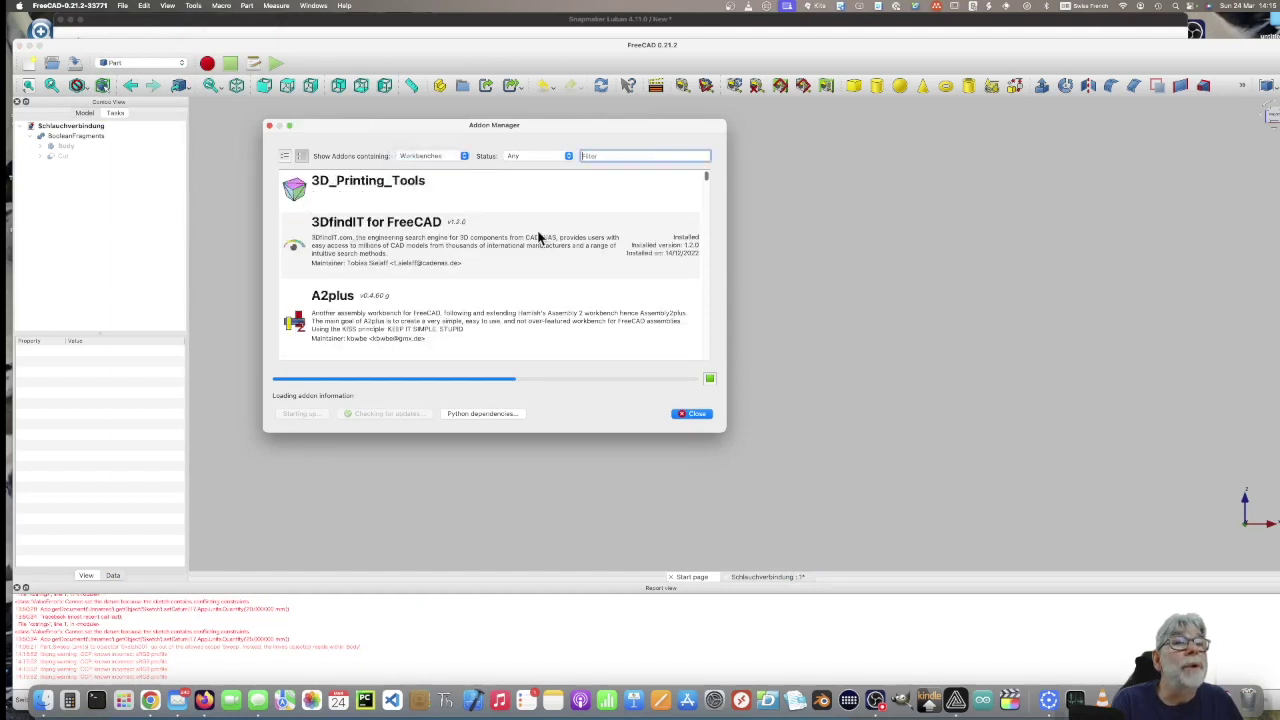
Browse the workbench addons list, then close the Addon Manager and move FreeCAD slightly up.
scroll(537, 240, "down", 2)
scroll(537, 238, "up", 1)
scroll(537, 238, "down", 3)
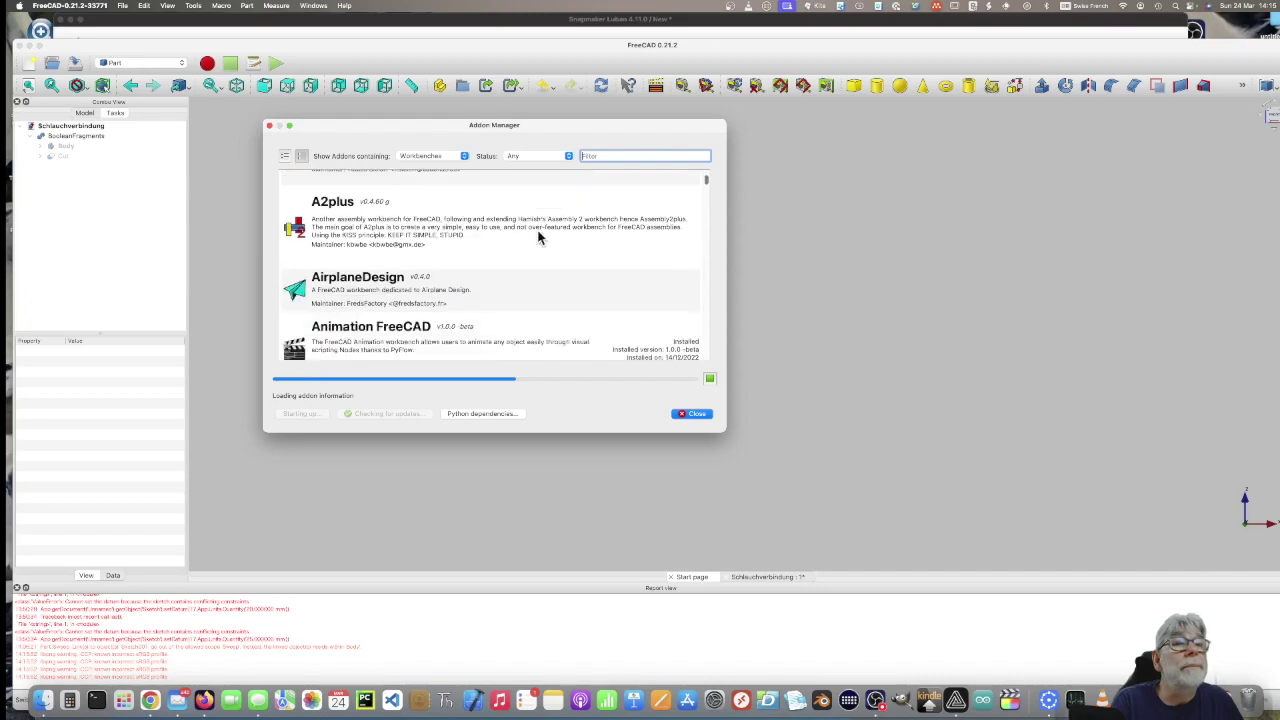
scroll(537, 238, "down", 1)
scroll(537, 238, "up", 1)
scroll(349, 203, "up", 2)
scroll(359, 202, "up", 1)
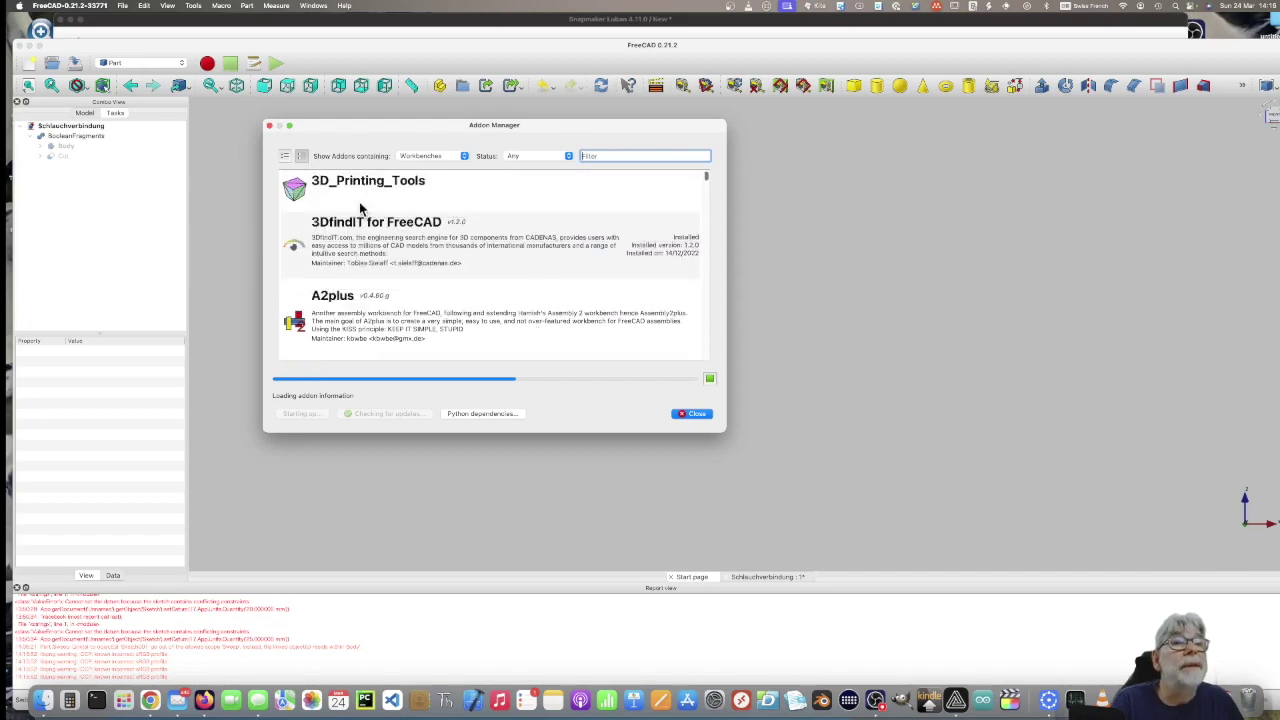
scroll(360, 200, "down", 10)
scroll(362, 225, "down", 5)
scroll(362, 225, "down", 5)
scroll(362, 225, "down", 5)
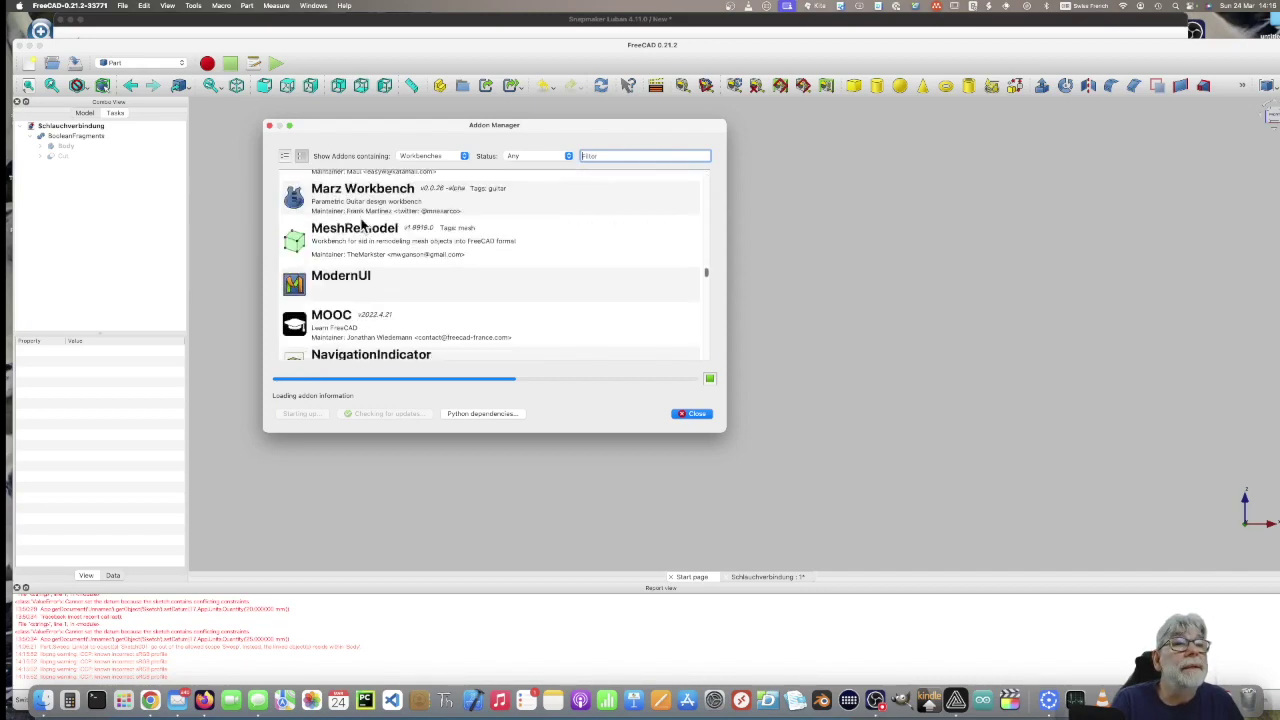
scroll(362, 225, "down", 5)
scroll(362, 225, "down", 5)
scroll(362, 225, "down", 3)
scroll(362, 225, "up", 8)
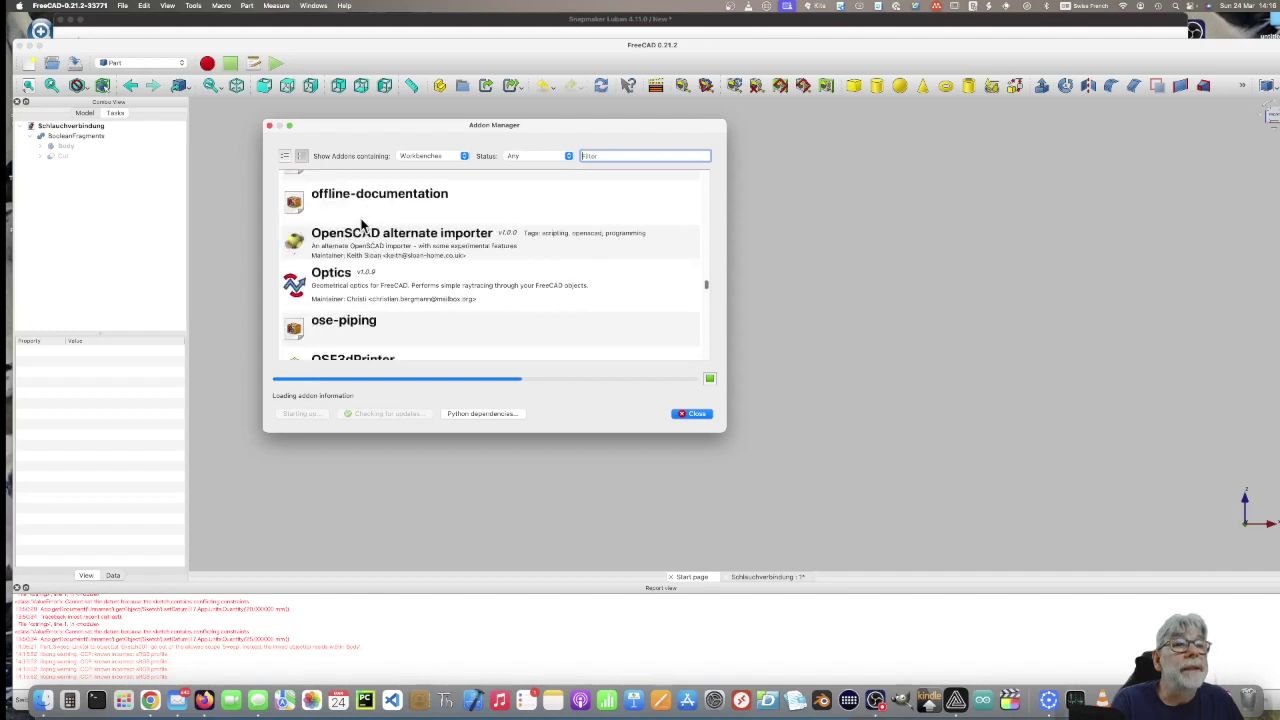
scroll(362, 225, "up", 10)
scroll(361, 222, "up", 10)
scroll(362, 220, "up", 1)
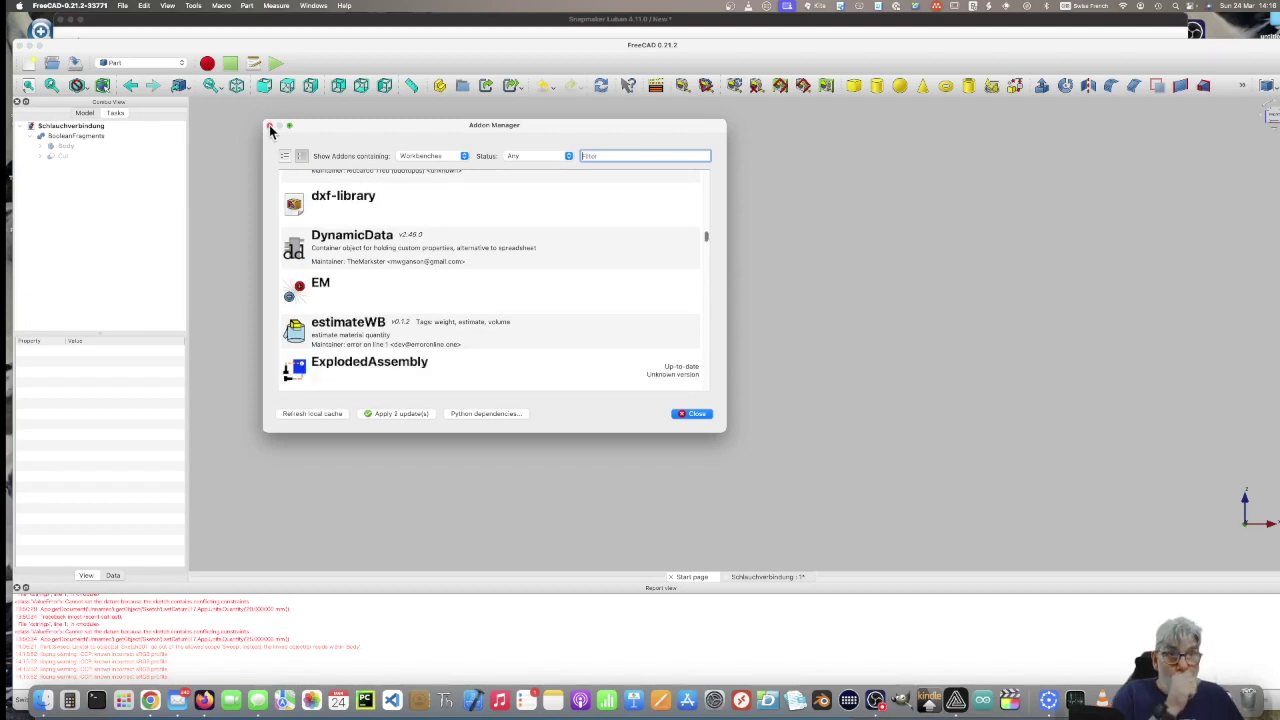
left_click(694, 413)
left_click_drag(250, 52, 254, 32)
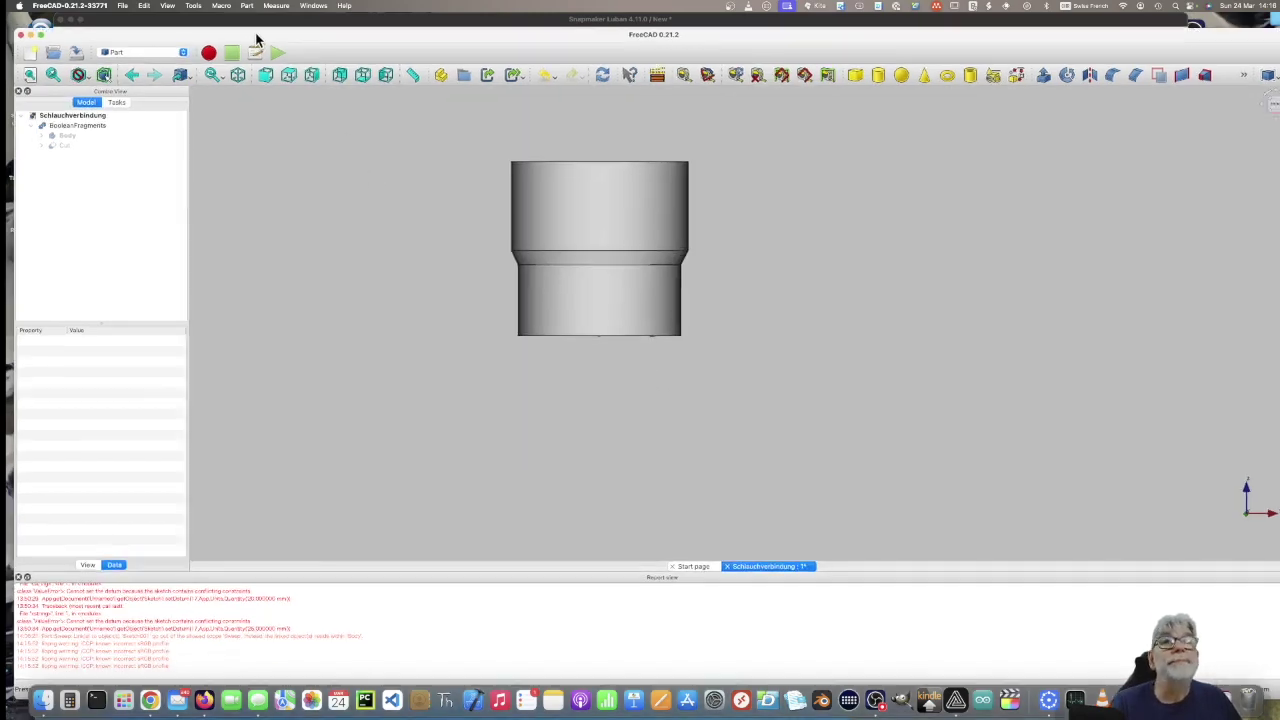